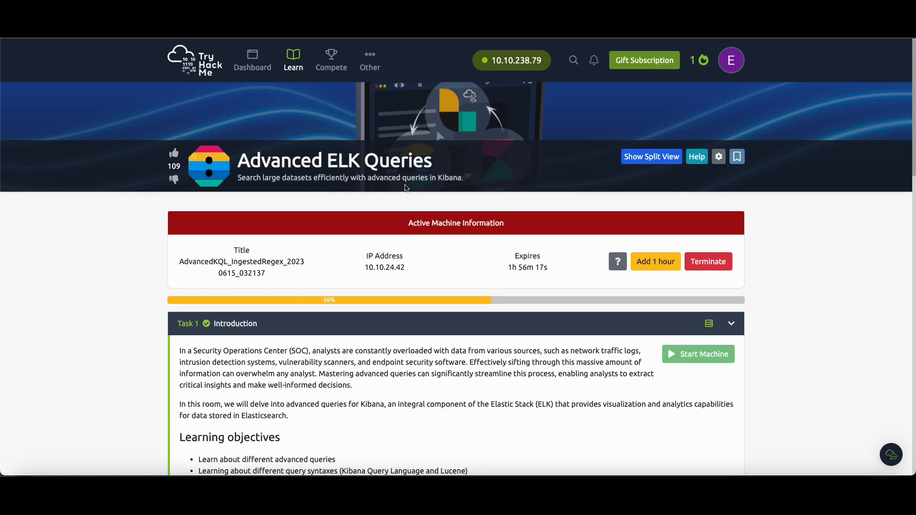
Read through the room's introduction and the instructions for setting up and connecting to Kibana.
scroll(406, 185, down, 9)
scroll(405, 189, down, 1)
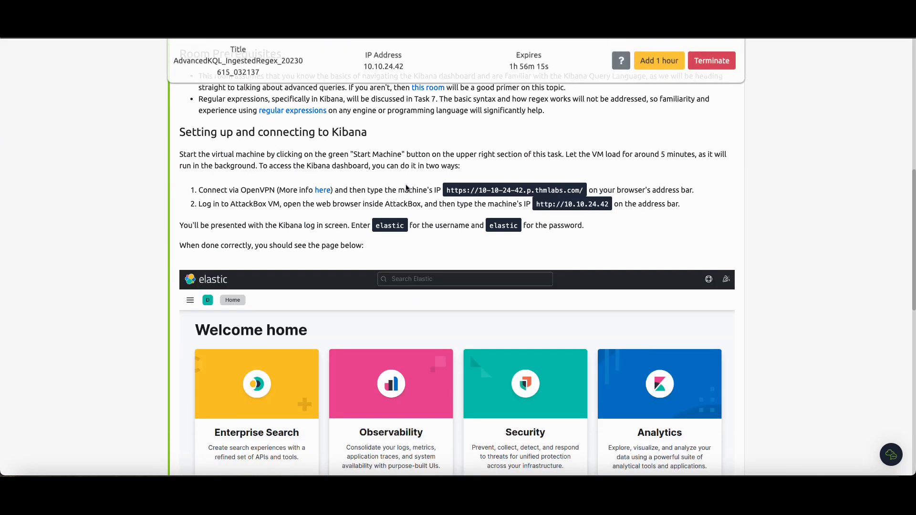
scroll(409, 186, up, 8)
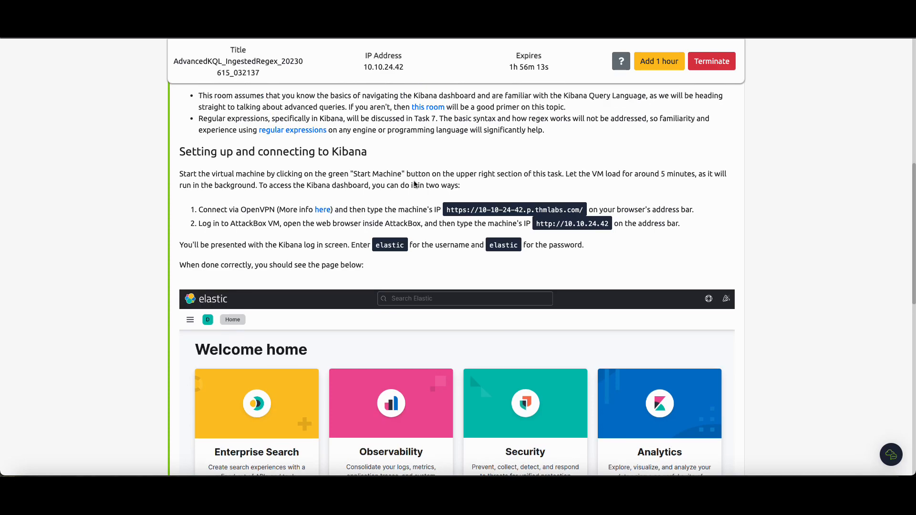
scroll(414, 181, down, 13)
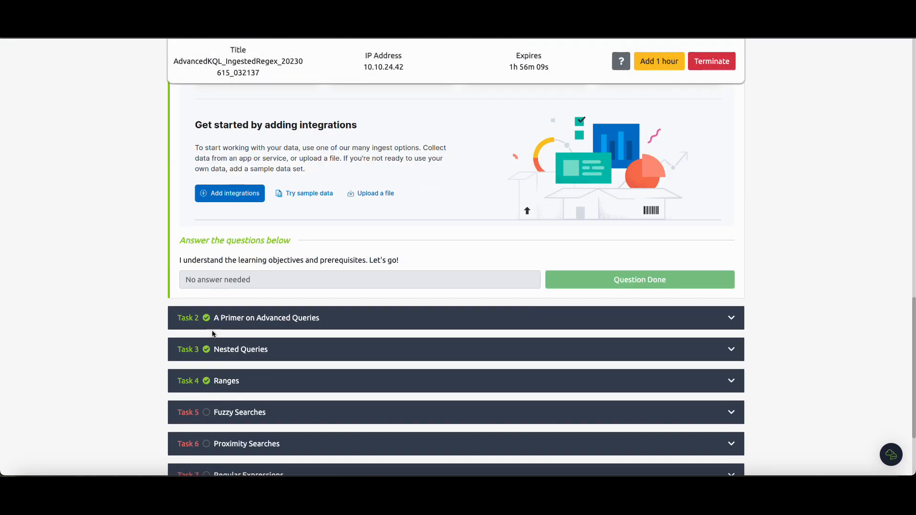
scroll(213, 376, down, 1)
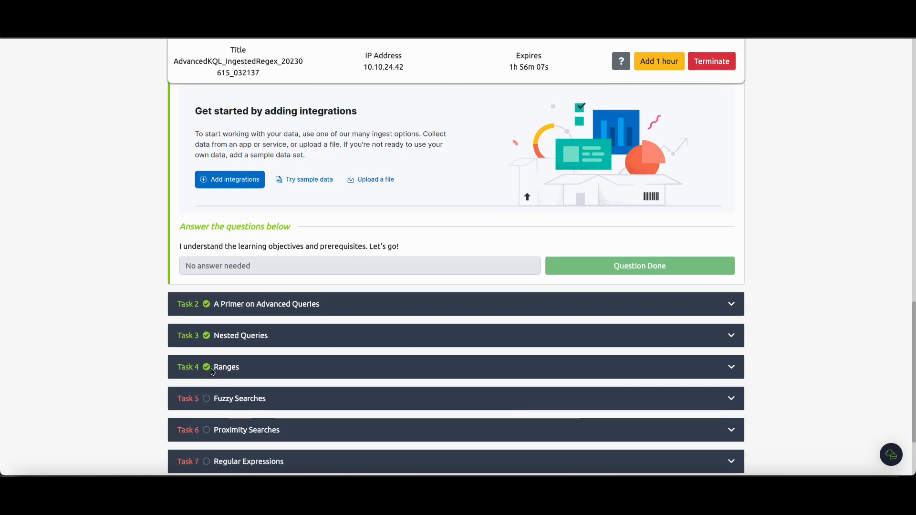
scroll(257, 365, up, 5)
scroll(262, 302, up, 9)
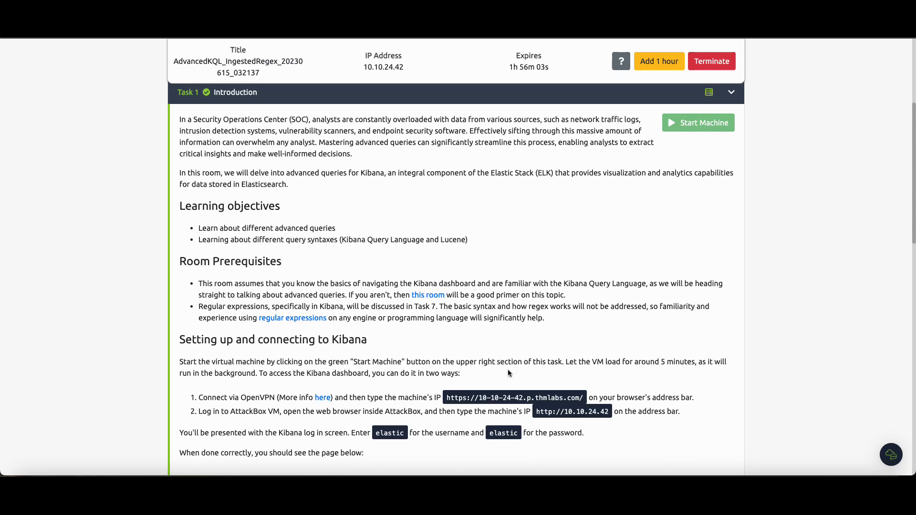
scroll(524, 277, up, 4)
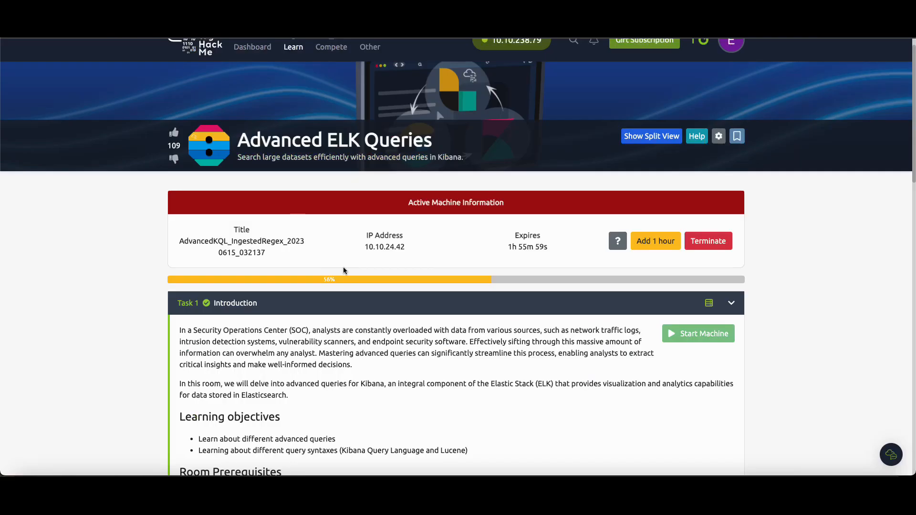
scroll(343, 267, down, 6)
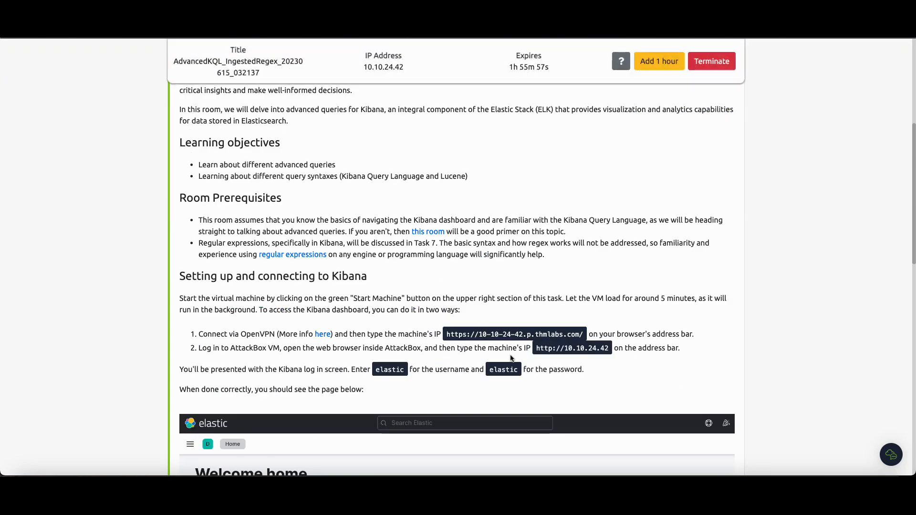
drag(535, 348, 605, 349)
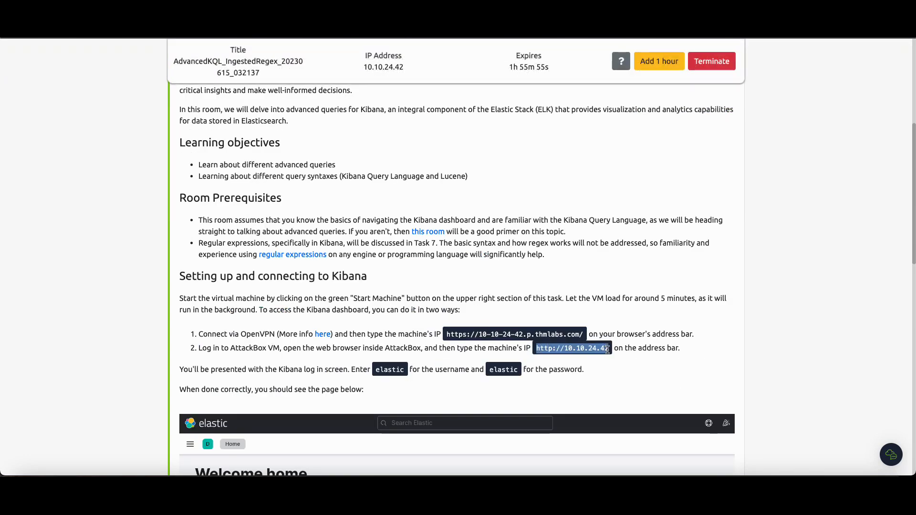
right_click(606, 349)
click(625, 359)
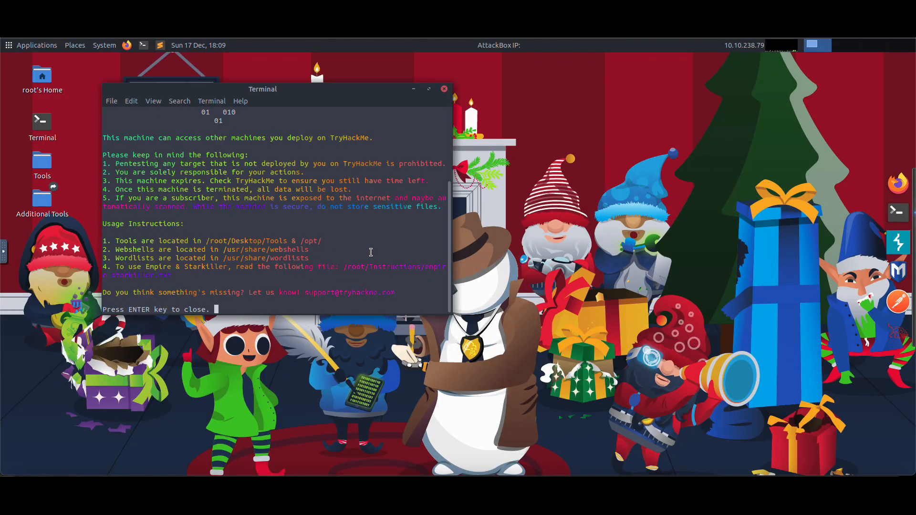
key(Return)
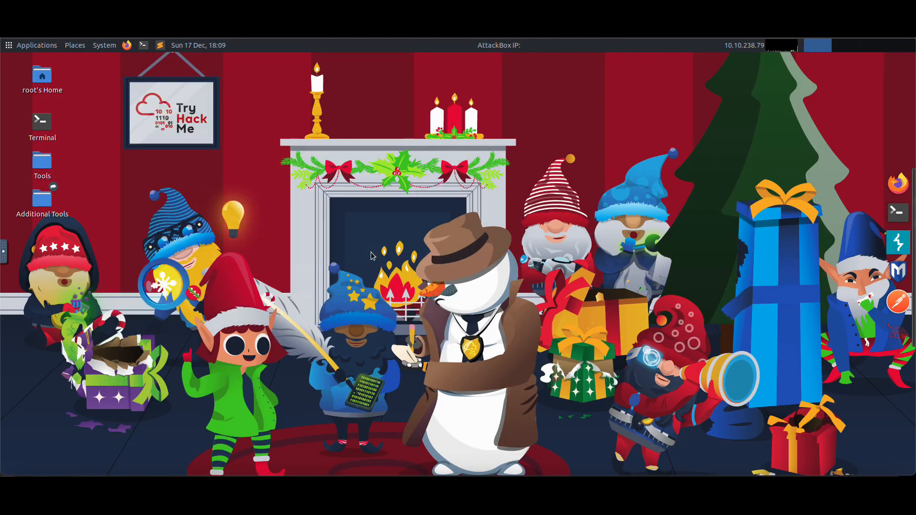
click(126, 45)
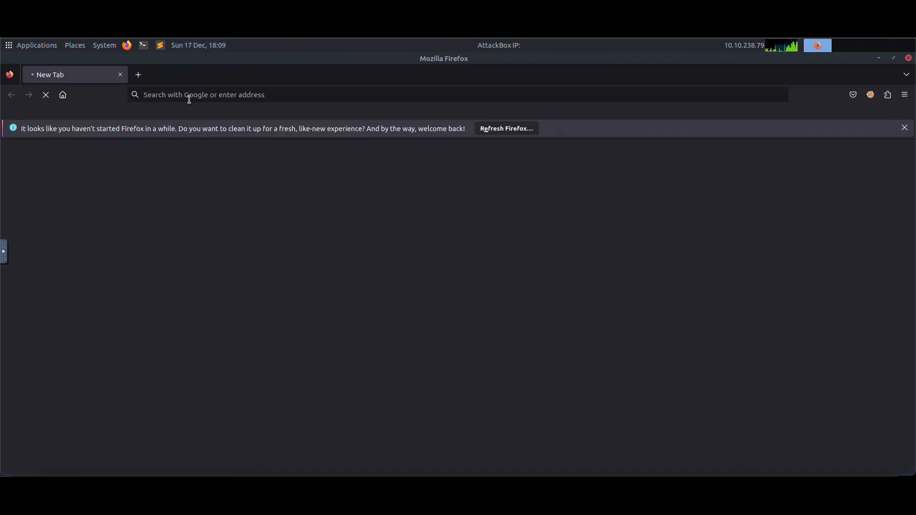
click(189, 99)
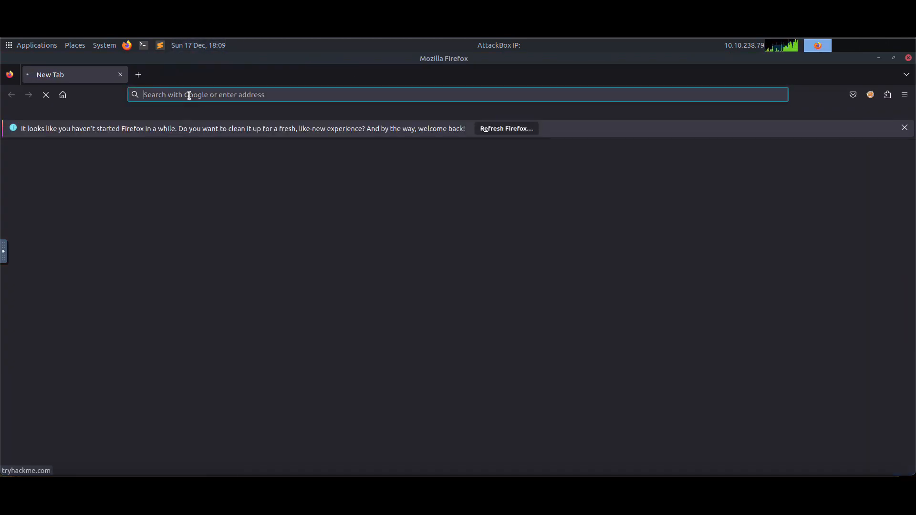
key(ctrl+v)
key(shift+End)
key(Delete)
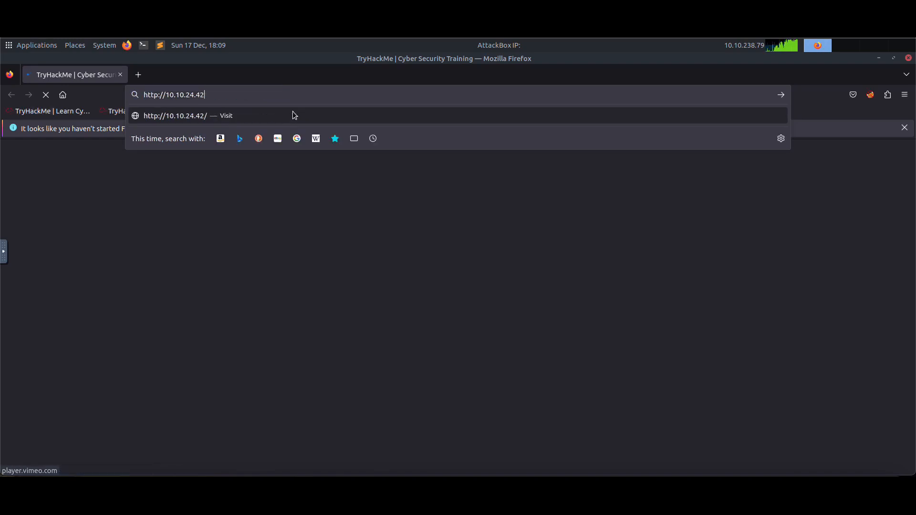
key(Return)
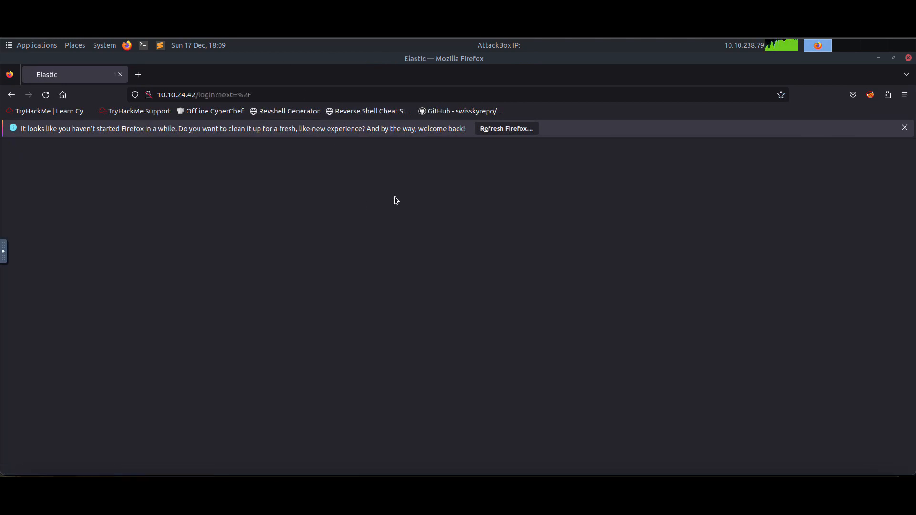
Dismiss the browser notices and log in to Elastic with the elastic username and the account password, declining to save it.
click(904, 130)
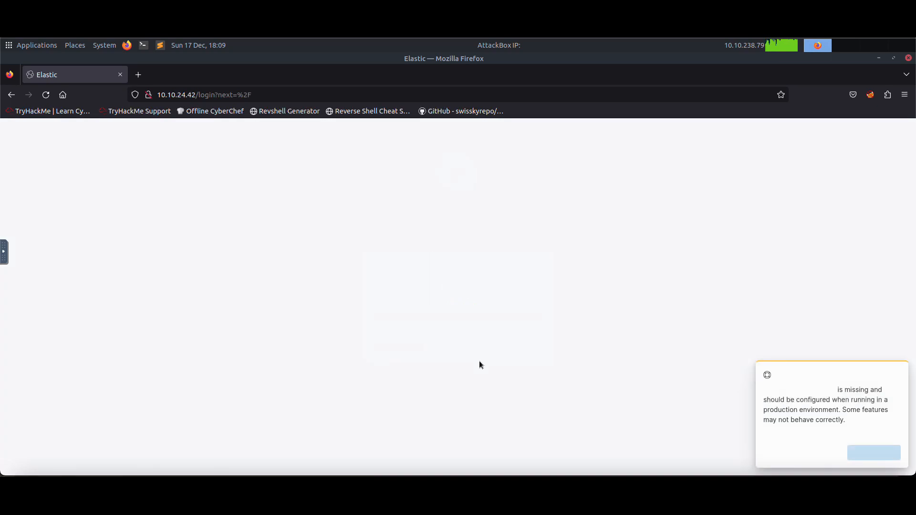
click(895, 376)
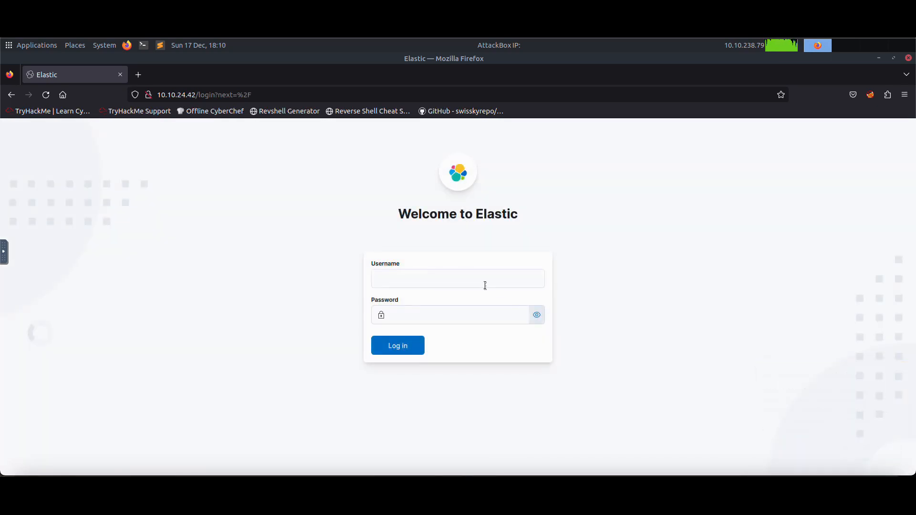
text(tic)
key(Tab)
text(elastic)
key(Return)
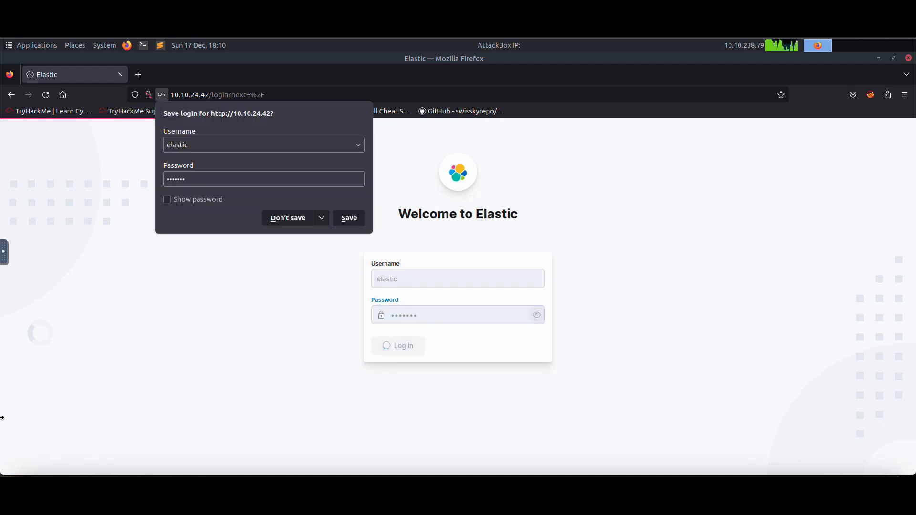
click(287, 216)
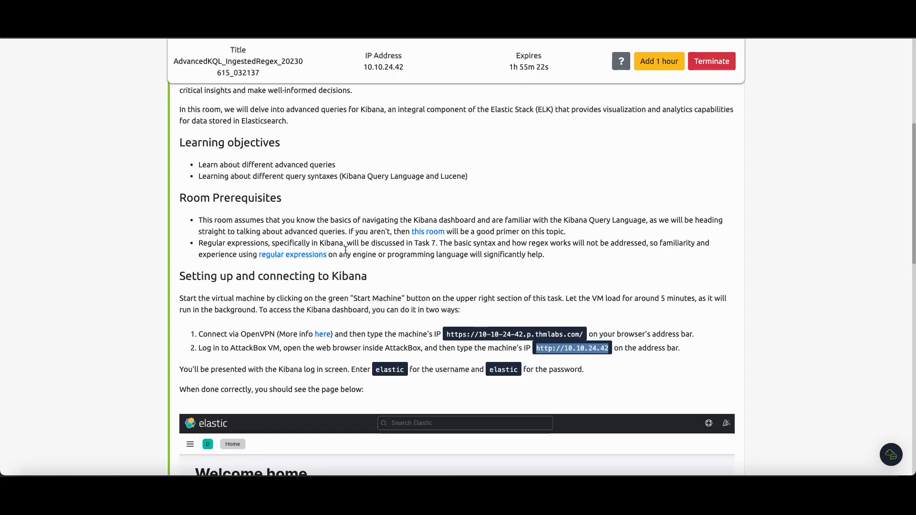
Expand Task 2, A Primer on Advanced Queries, in the room.
scroll(334, 245, down, 10)
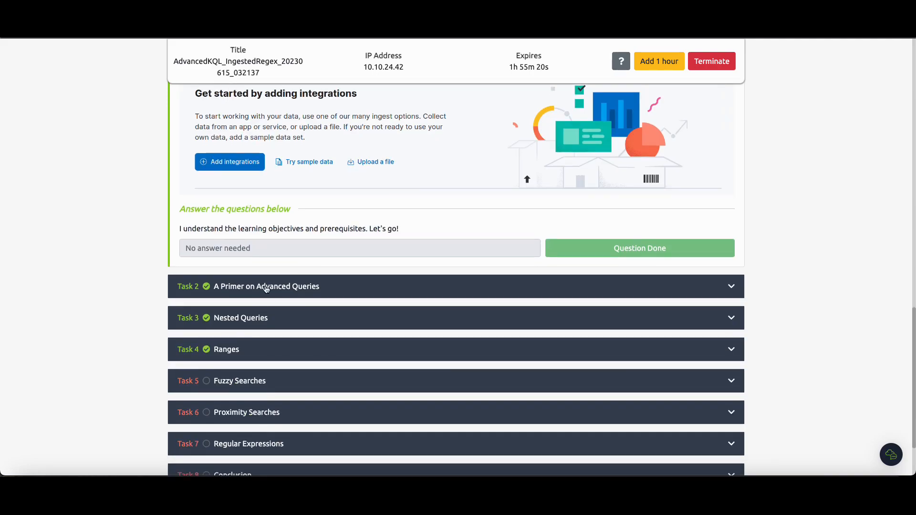
click(266, 287)
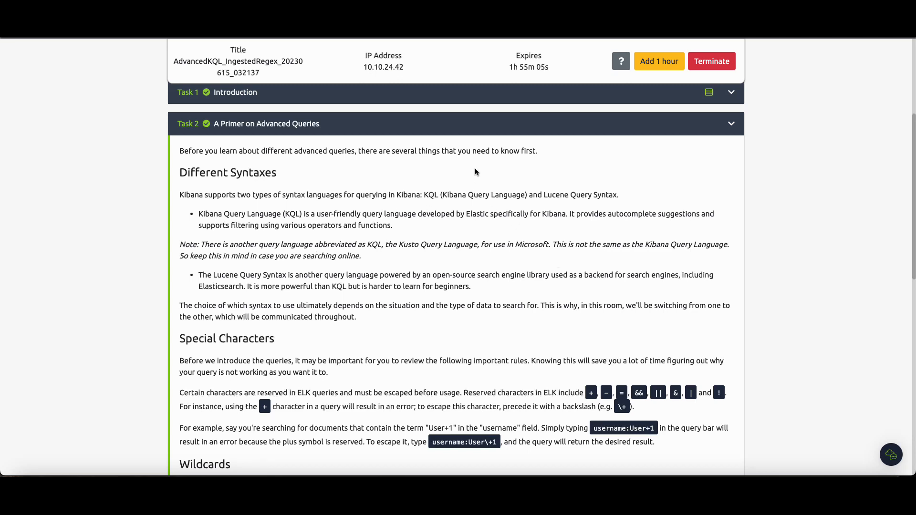
Read the Different Syntaxes, Special Characters and Wildcards sections of Task 2.
drag(442, 195, 507, 195)
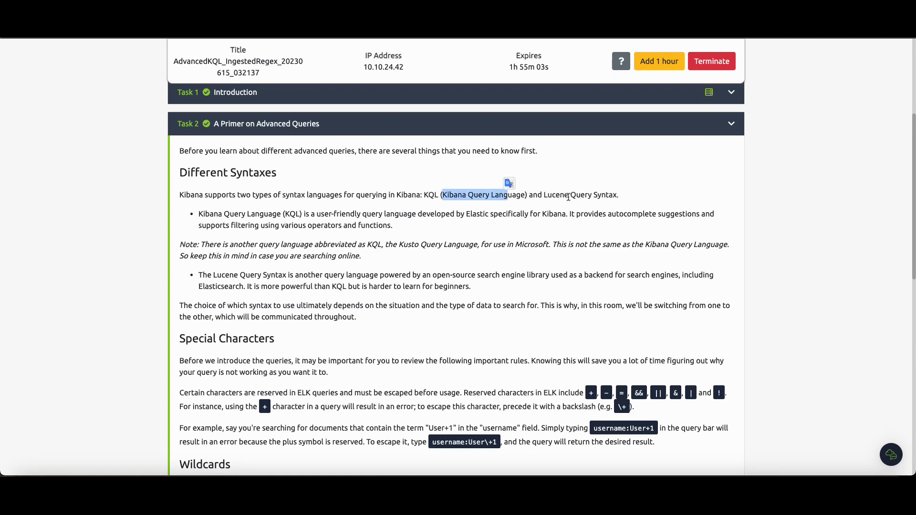
drag(543, 195, 619, 195)
drag(446, 194, 584, 196)
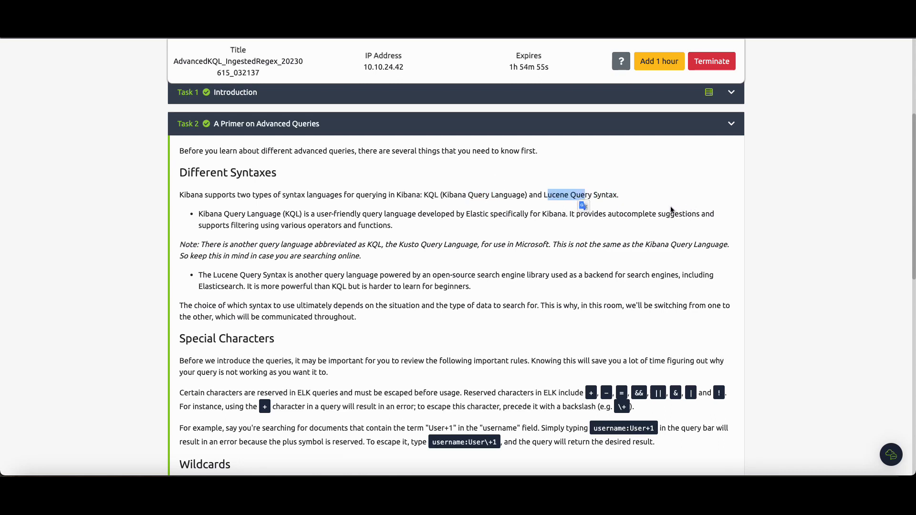
scroll(565, 181, down, 3)
scroll(522, 221, down, 6)
scroll(484, 218, down, 3)
scroll(484, 218, up, 4)
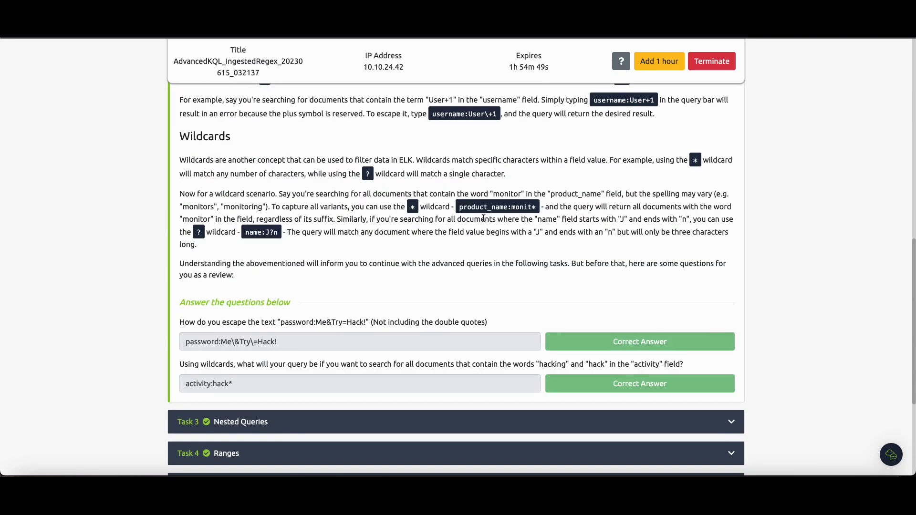
scroll(483, 218, up, 8)
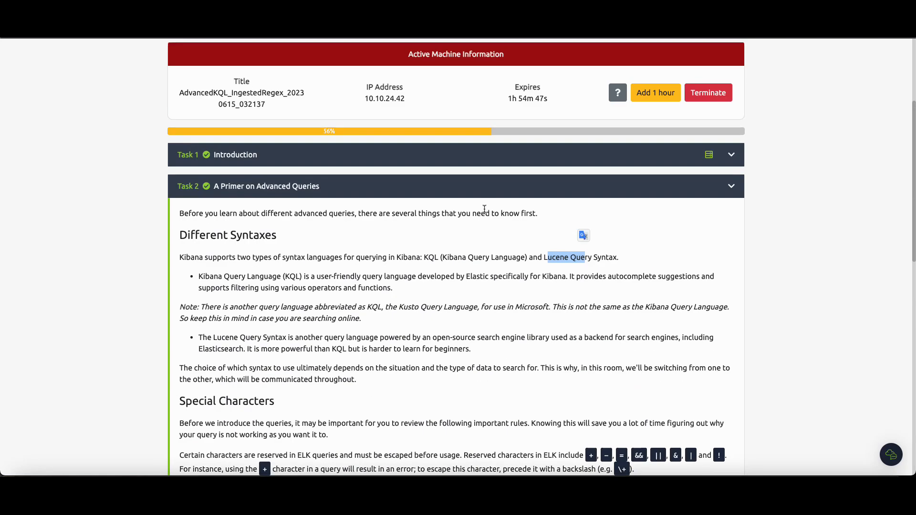
scroll(484, 209, down, 10)
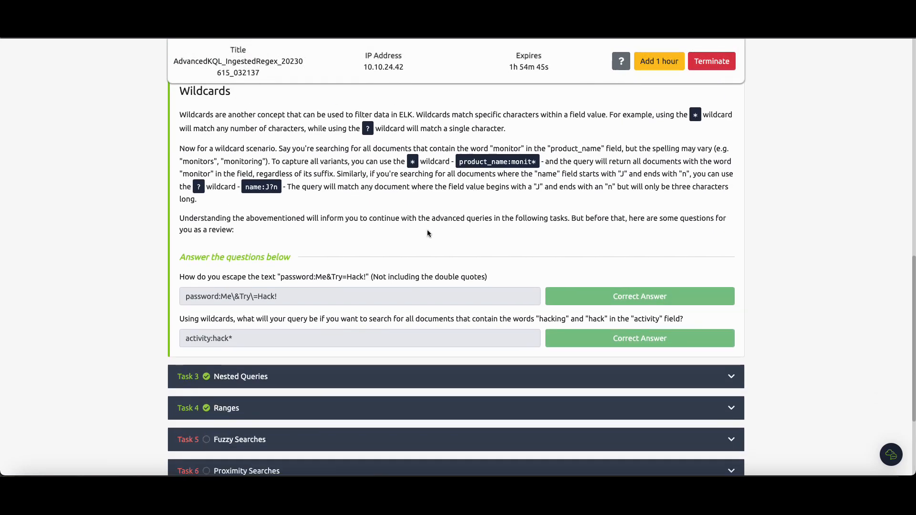
scroll(245, 292, up, 2)
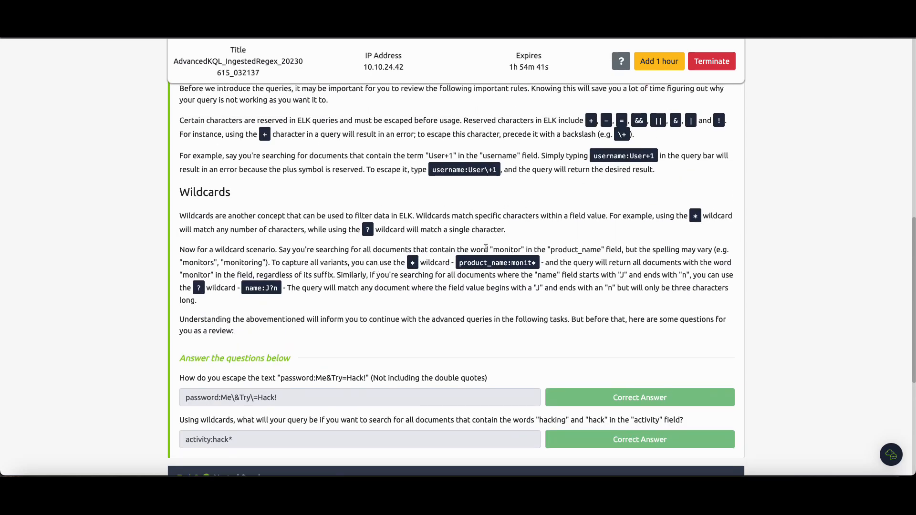
scroll(356, 351, down, 2)
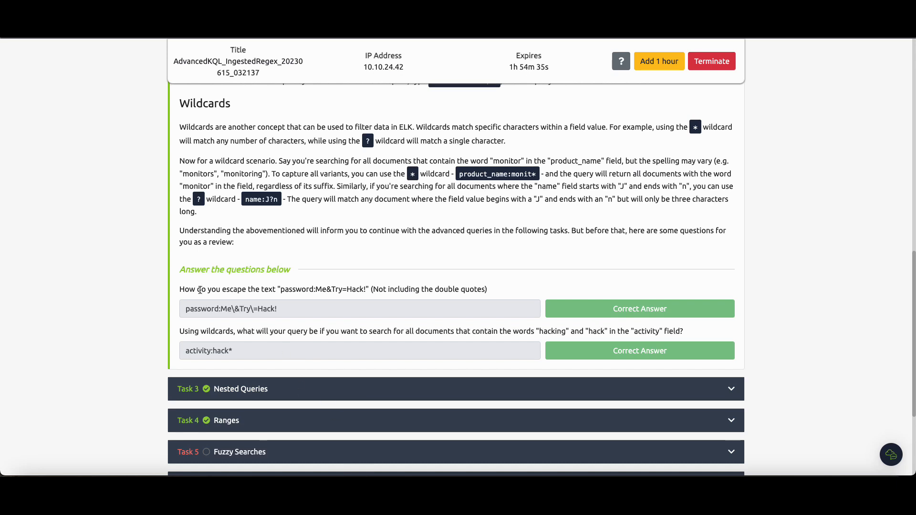
scroll(200, 289, up, 1)
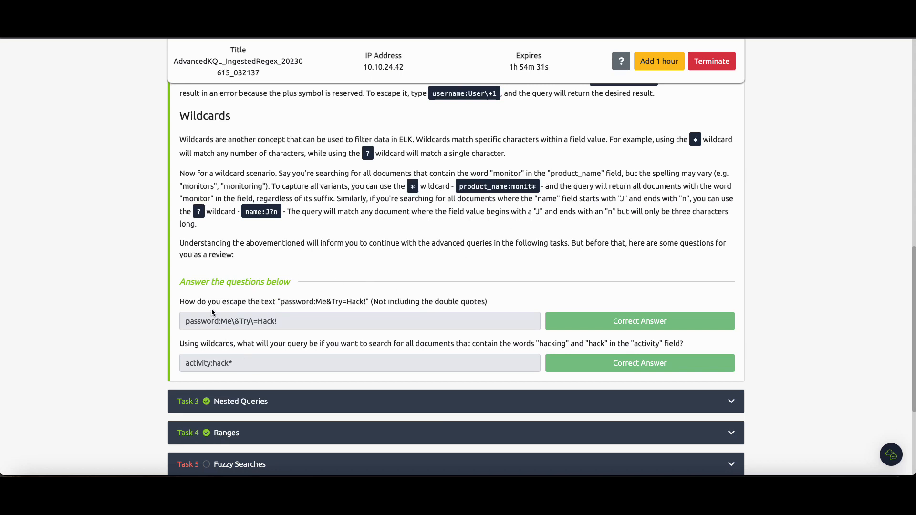
scroll(214, 306, up, 1)
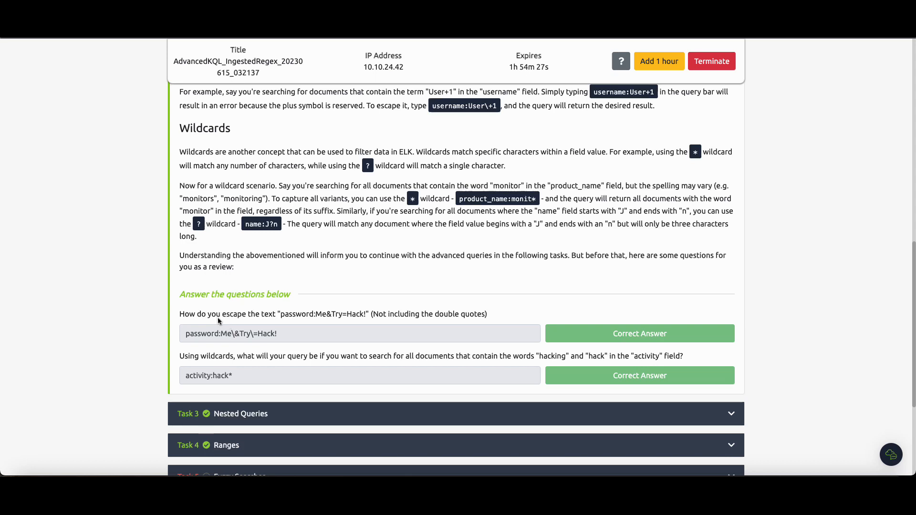
Examine the reserved characters and escaping rules alongside the first review question's sample text.
drag(226, 314, 370, 316)
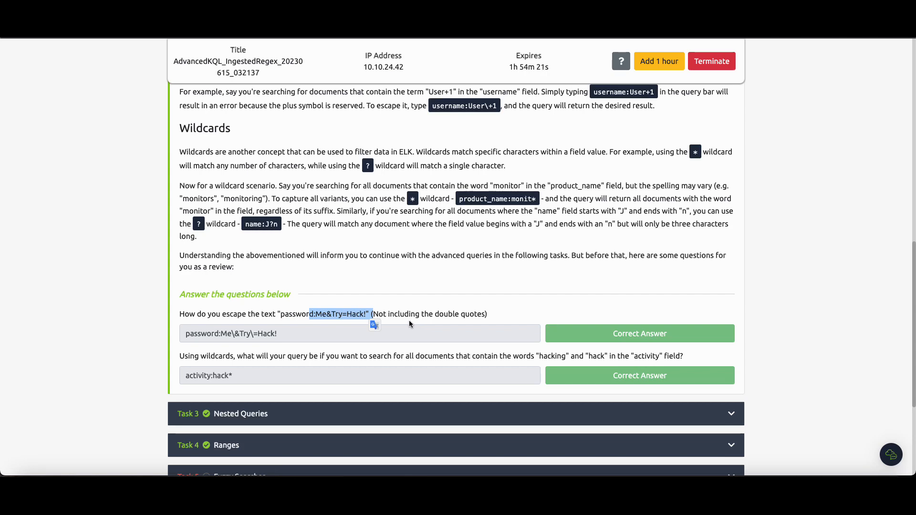
click(416, 303)
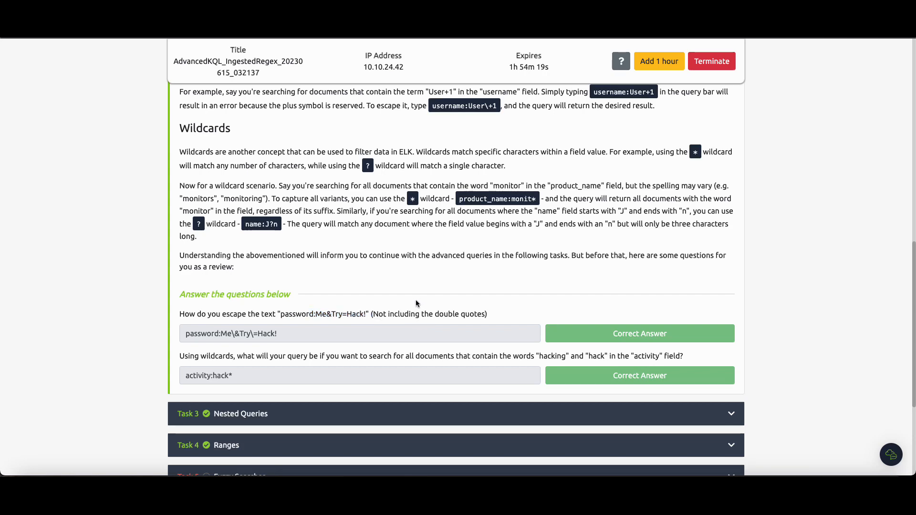
scroll(314, 298, up, 3)
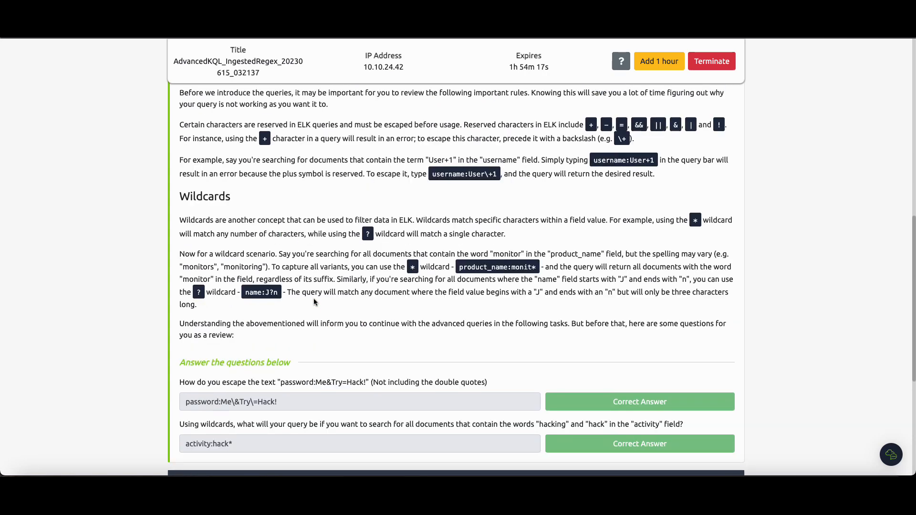
scroll(313, 299, up, 6)
scroll(628, 186, down, 7)
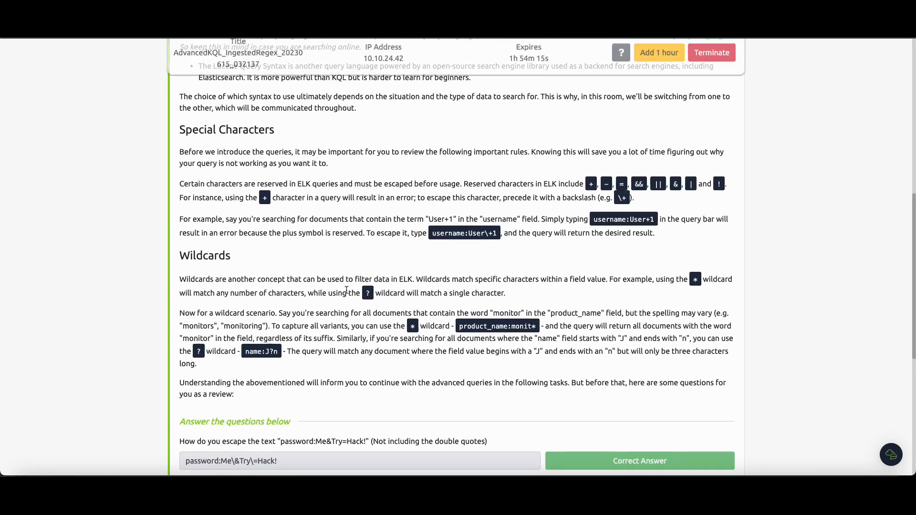
drag(588, 185, 712, 185)
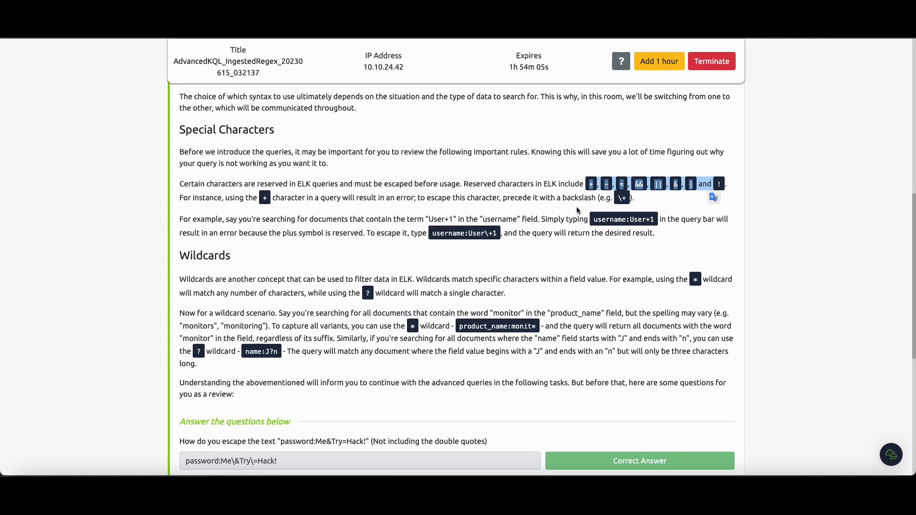
scroll(270, 382, down, 3)
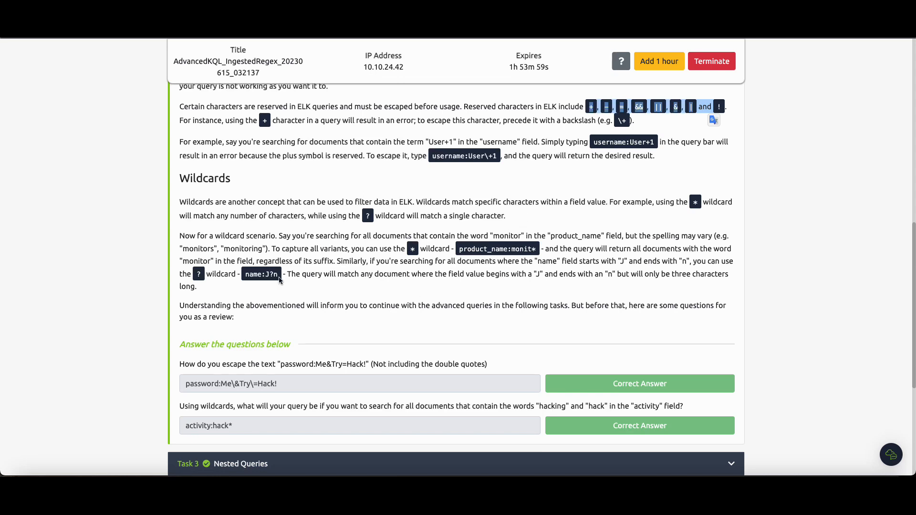
scroll(558, 206, up, 1)
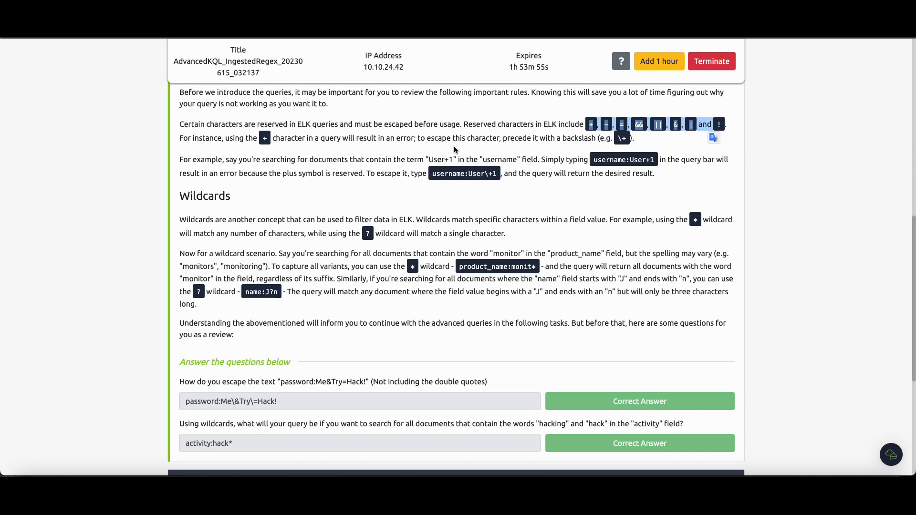
drag(618, 139, 622, 140)
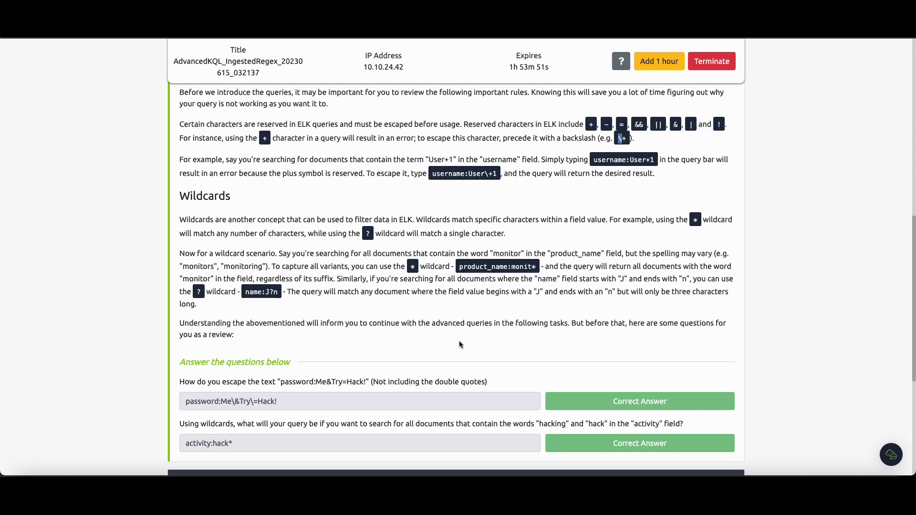
scroll(485, 336, down, 1)
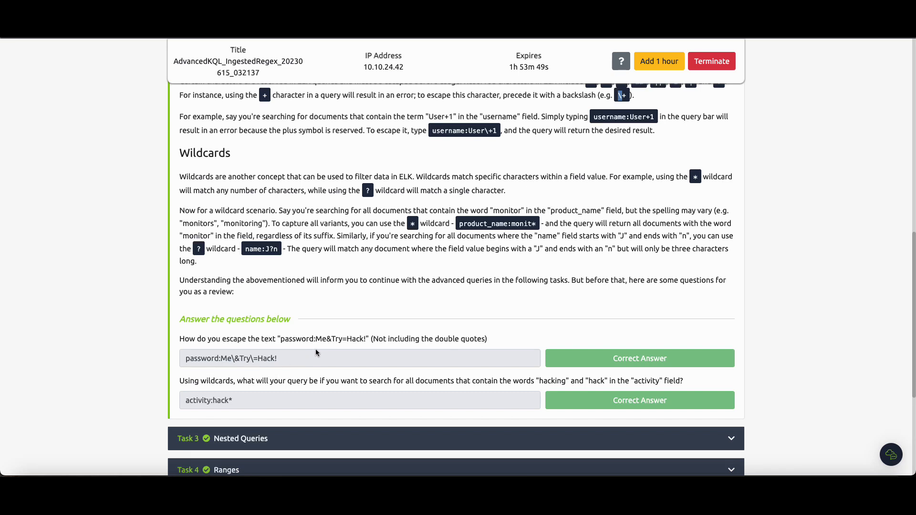
Review the Task 2 answers on escaping the password text and the wildcard query for the activity field.
drag(327, 342, 367, 341)
drag(185, 359, 280, 356)
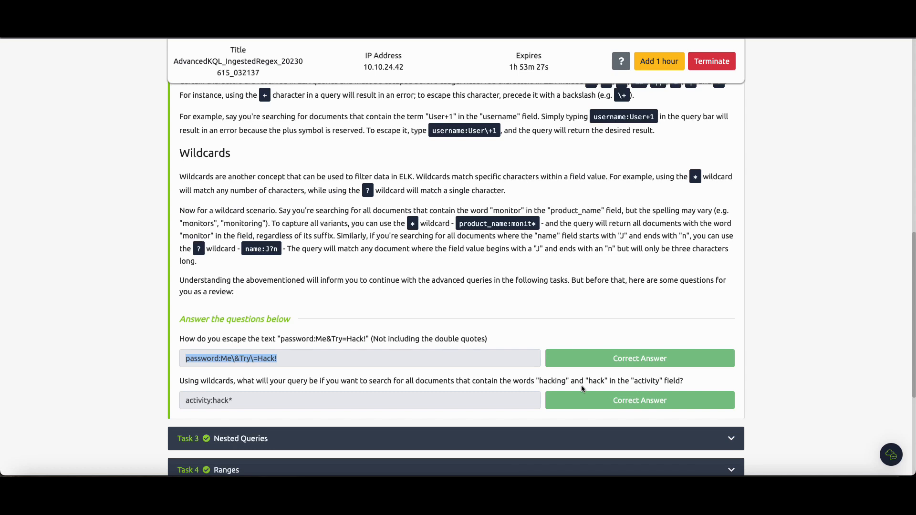
mouse_move(185, 402)
mouse_down()
mouse_move(259, 401)
mouse_move(183, 402)
mouse_up()
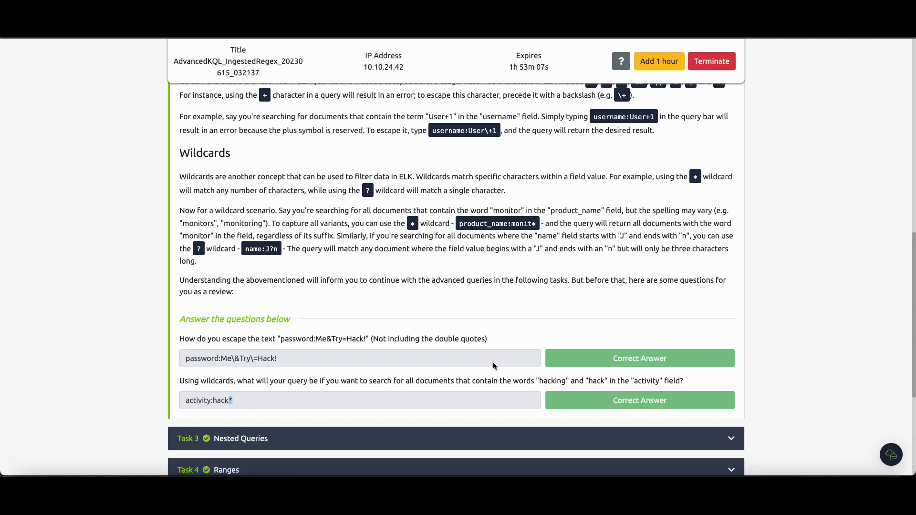
drag(538, 381, 600, 384)
click(614, 384)
drag(590, 383, 604, 383)
drag(598, 381, 600, 382)
double_click(539, 381)
drag(588, 382, 603, 381)
scroll(482, 327, down, 4)
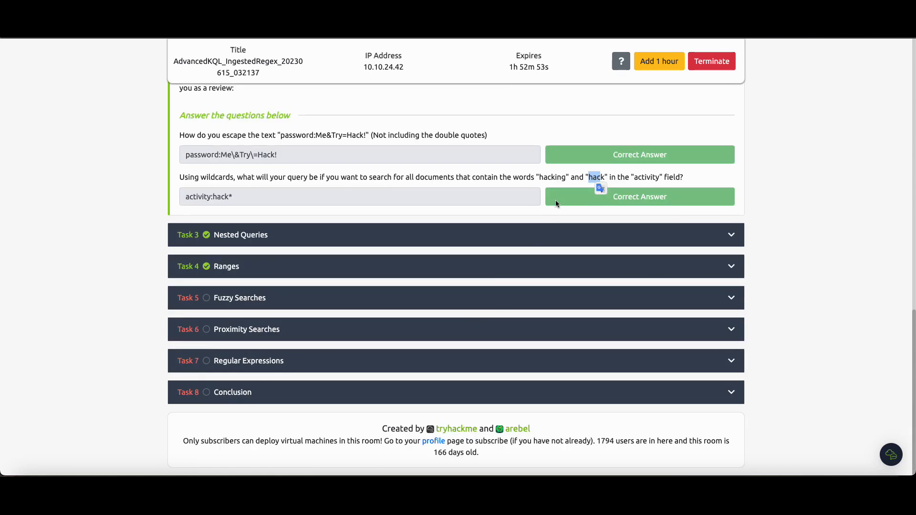
click(567, 179)
double_click(595, 178)
Expand Task 3, Nested Queries, and read its dataset, query examples and Kibana setup instructions.
click(285, 235)
scroll(285, 236, up, 10)
scroll(285, 236, down, 10)
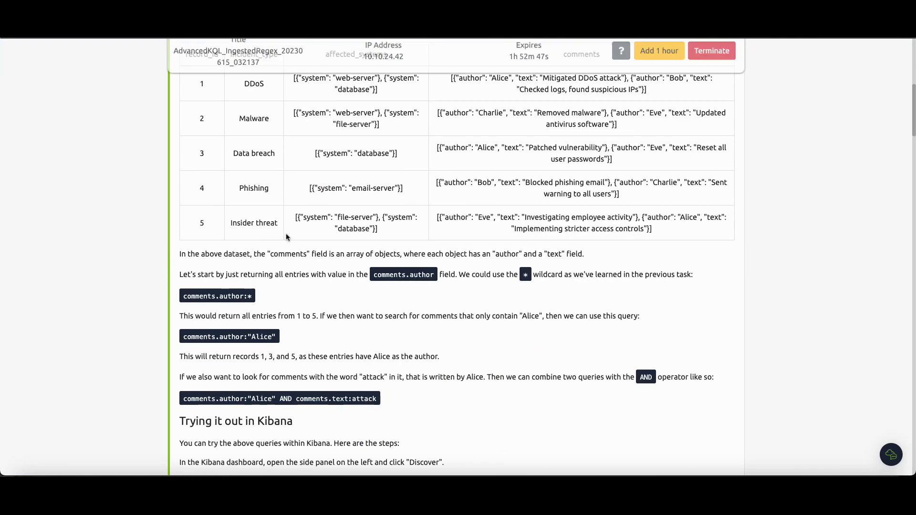
scroll(286, 237, down, 20)
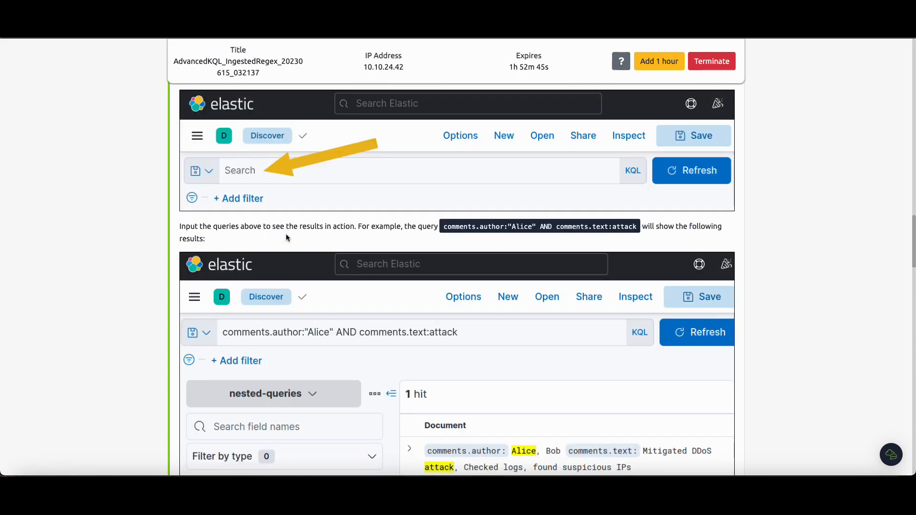
scroll(286, 237, down, 20)
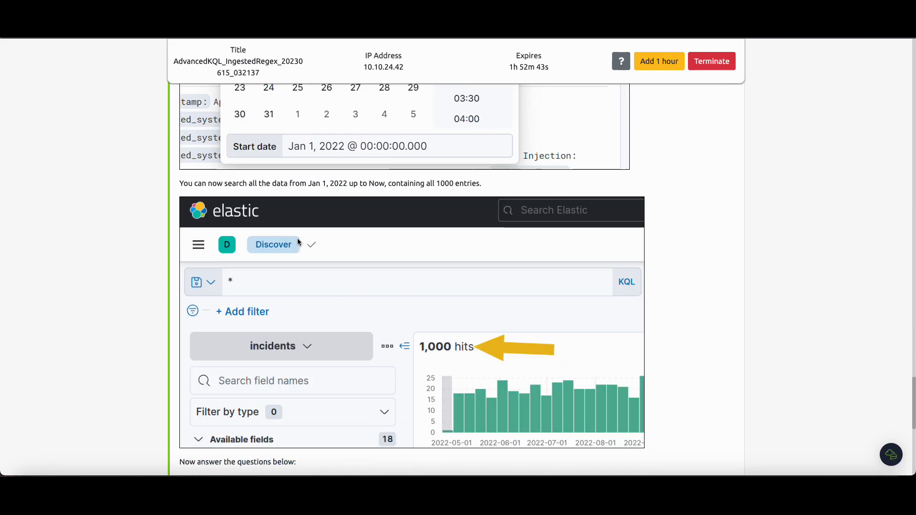
scroll(296, 239, down, 6)
scroll(296, 239, up, 4)
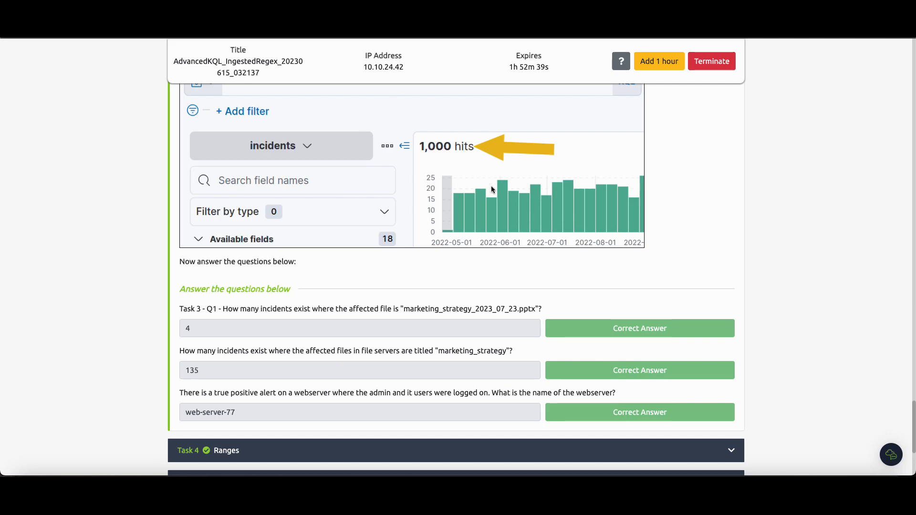
scroll(340, 100, up, 20)
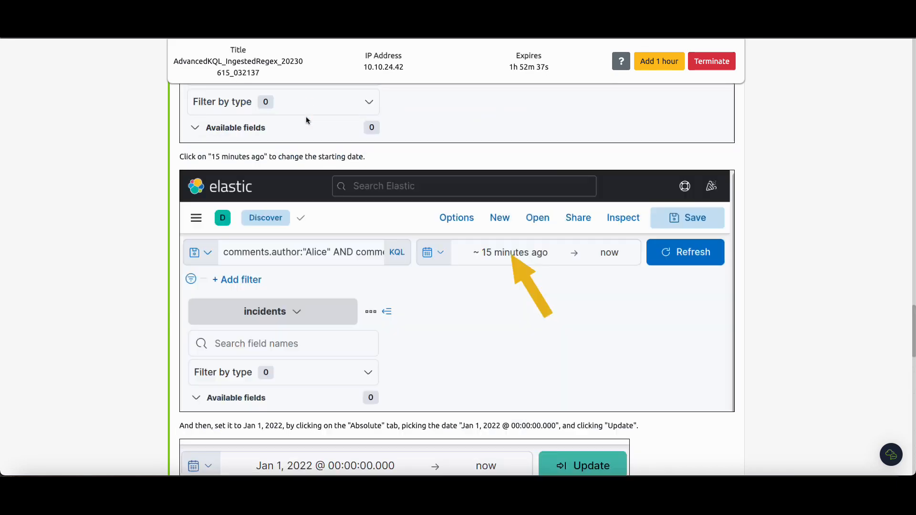
scroll(359, 259, down, 4)
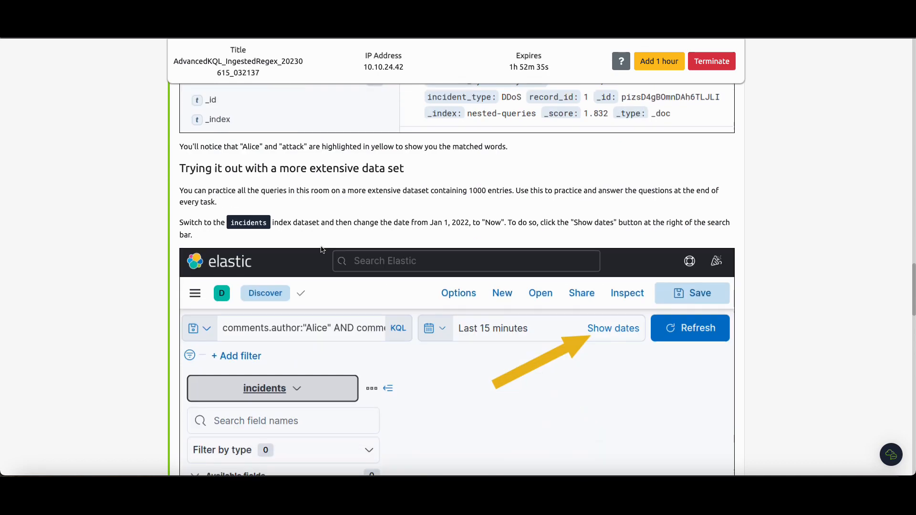
drag(231, 214, 266, 212)
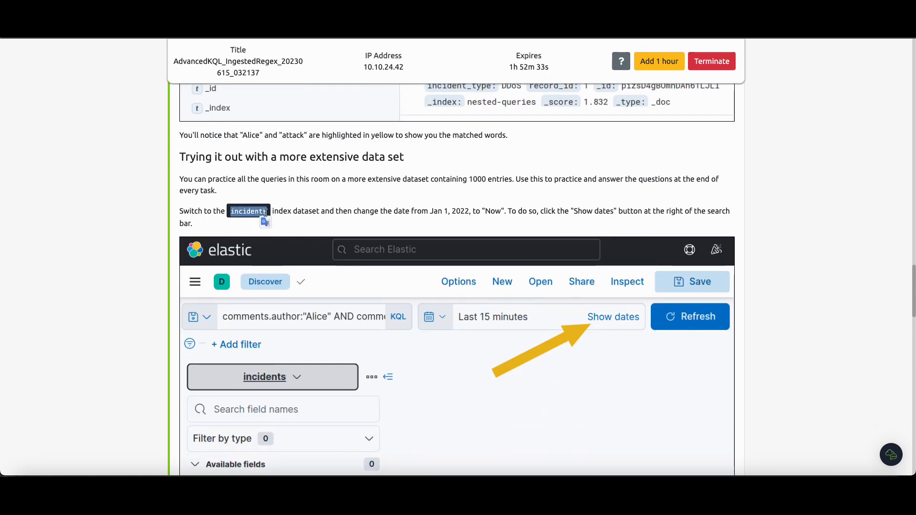
Switch to the AttackBox, open Discover in Kibana and choose the incidents index pattern.
click(123, 29)
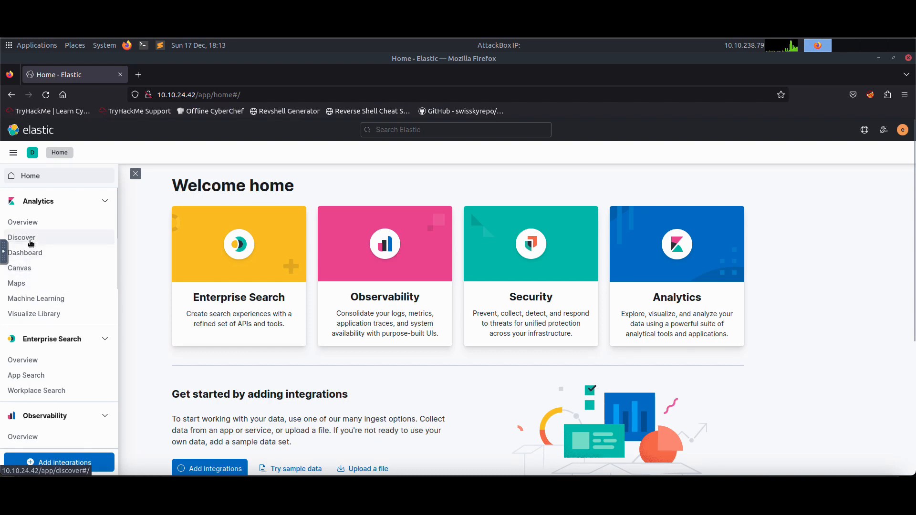
click(30, 237)
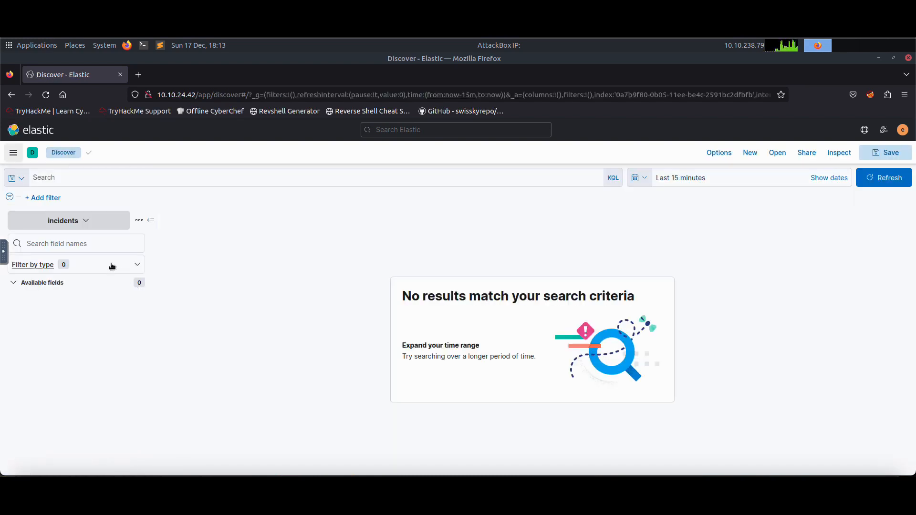
click(88, 220)
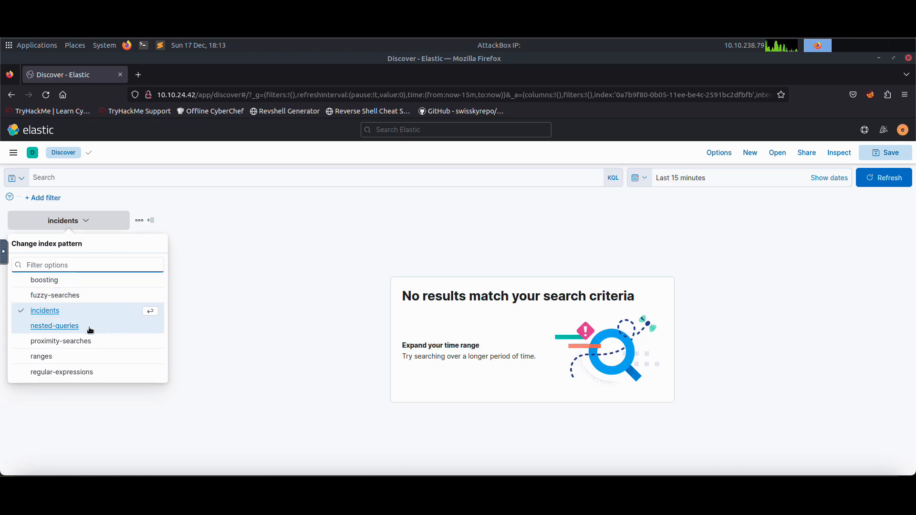
click(72, 312)
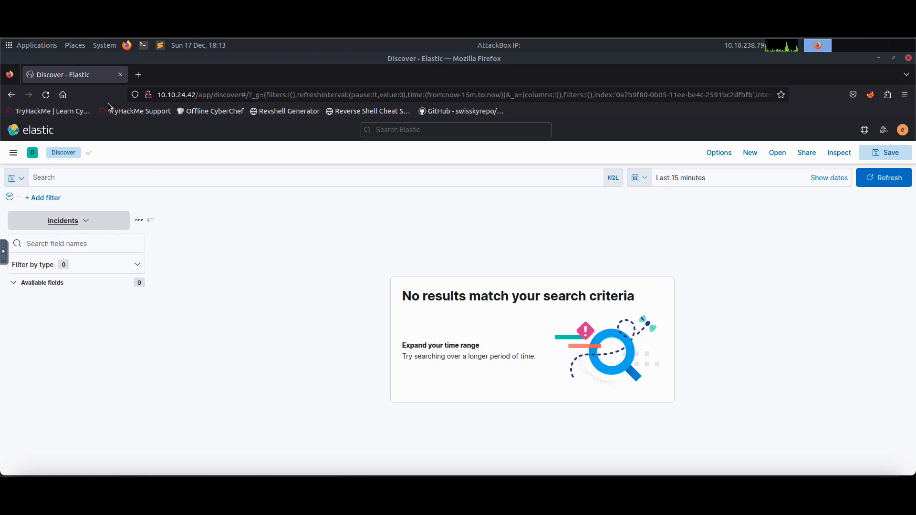
Set the Discover time range to the last 1 year.
click(718, 183)
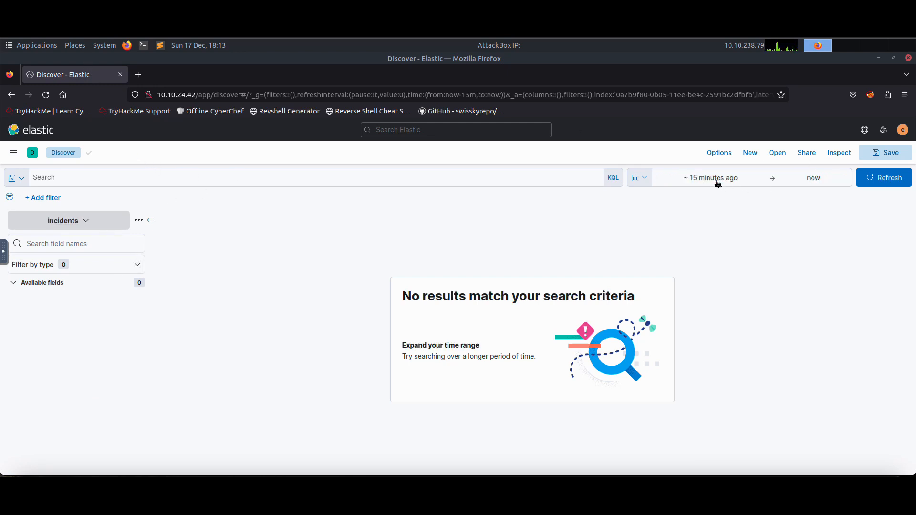
click(637, 182)
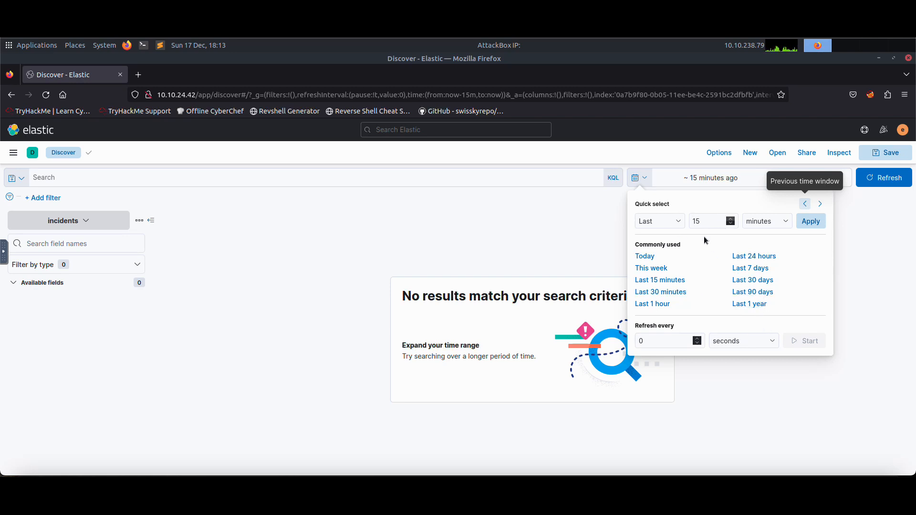
click(746, 304)
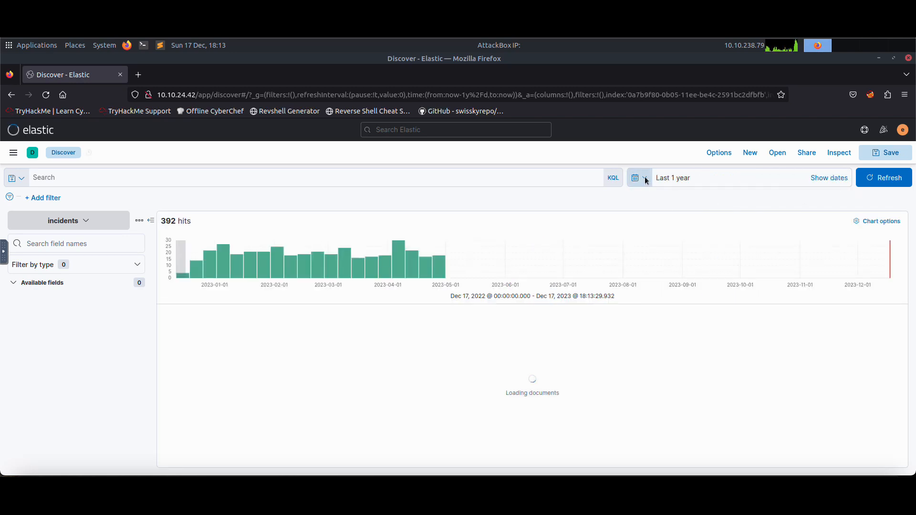
click(639, 178)
click(732, 218)
click(732, 219)
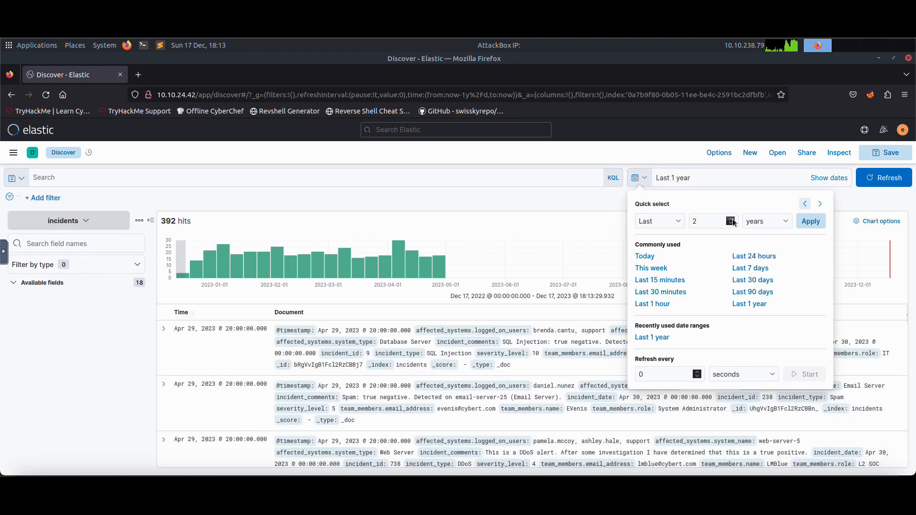
click(731, 218)
click(732, 219)
click(732, 219)
click(732, 220)
click(732, 220)
click(733, 220)
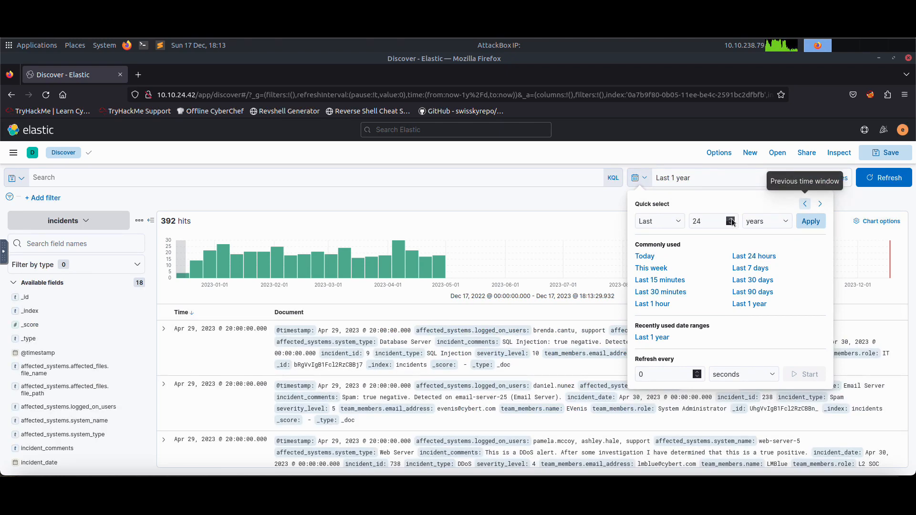
click(732, 221)
click(732, 220)
click(882, 181)
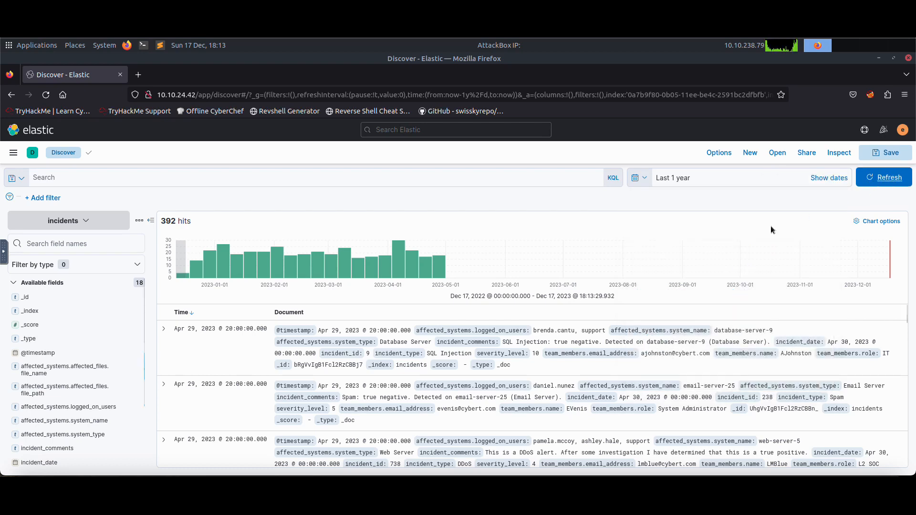
Set the time range quick select to the last 30 years and apply it.
click(700, 177)
click(644, 178)
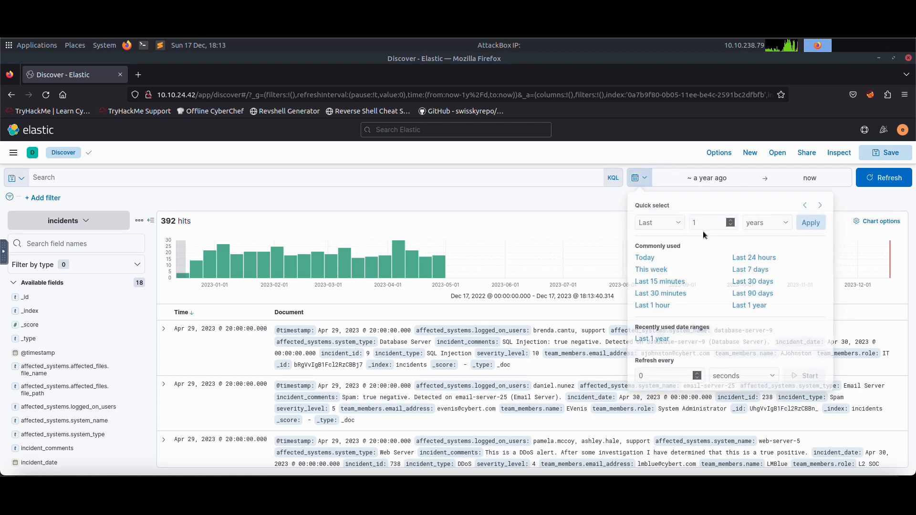
click(732, 218)
click(732, 218)
click(732, 218)
click(732, 218)
click(732, 218)
click(732, 218)
click(732, 218)
click(732, 218)
click(732, 218)
click(732, 218)
click(733, 218)
click(732, 218)
click(732, 218)
click(732, 218)
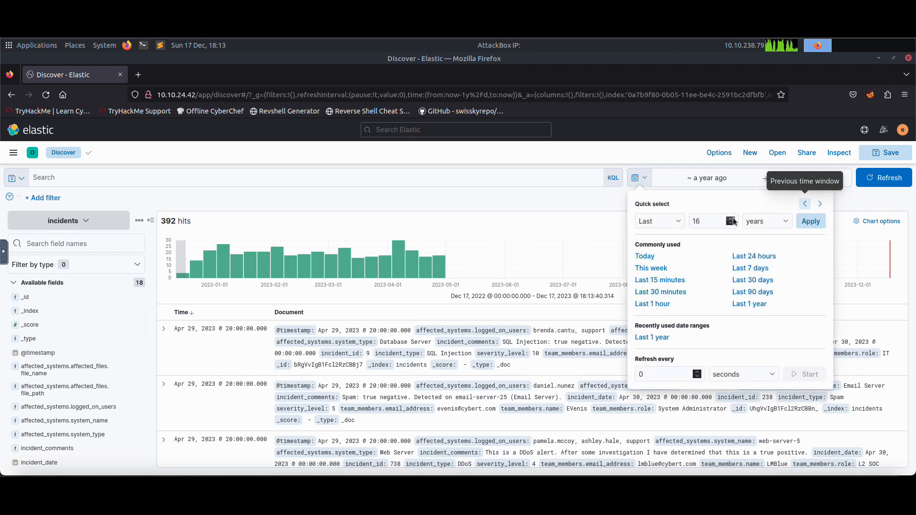
click(732, 218)
click(732, 218)
click(733, 218)
click(810, 221)
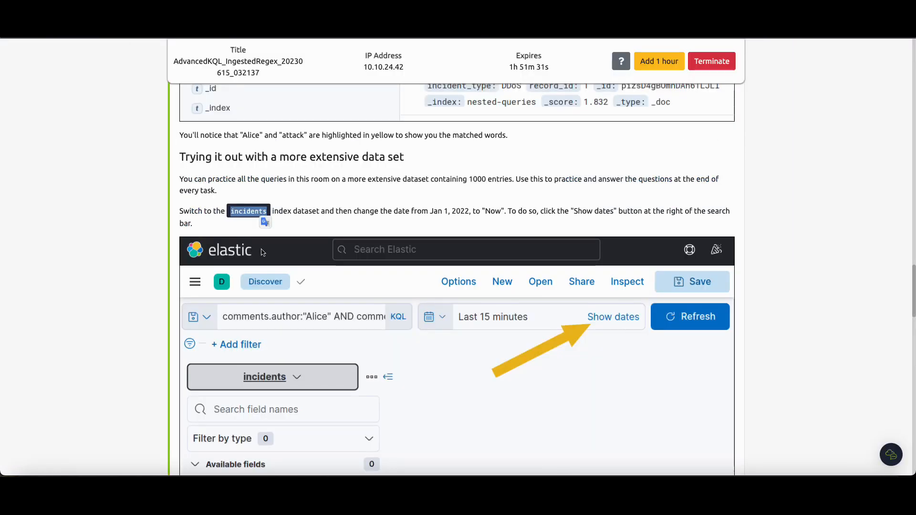
Read the first Task 3 question about the affected file marketing_strategy_2023_07_23.pptx.
scroll(365, 223, down, 15)
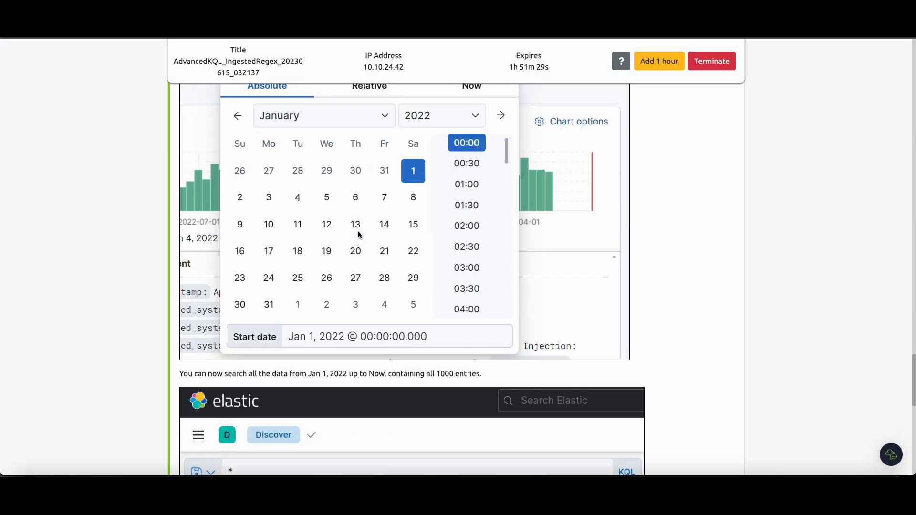
scroll(279, 296, down, 7)
scroll(248, 291, up, 3)
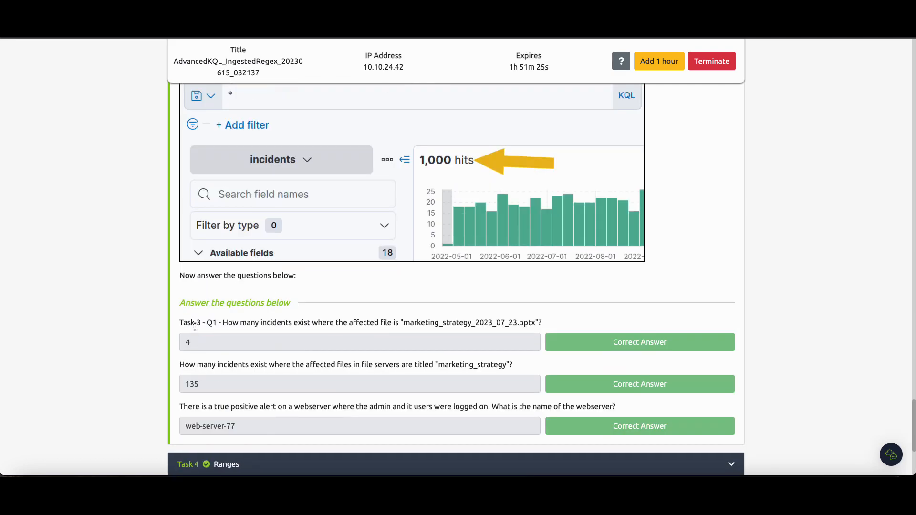
drag(221, 325, 292, 325)
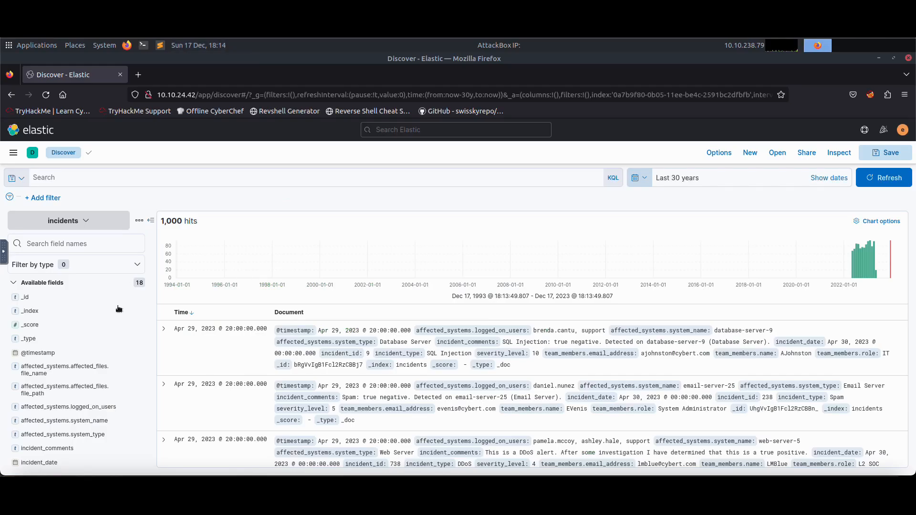
Add a filter on affected_systems.affected_files.file_name for project_plan_2023_05_09.xlsx from the field's top values.
scroll(78, 320, down, 2)
scroll(79, 322, up, 2)
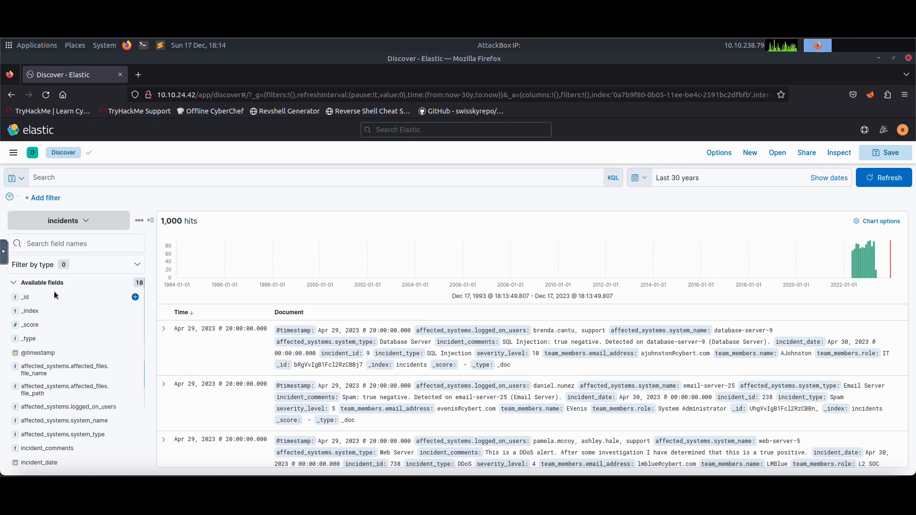
click(27, 297)
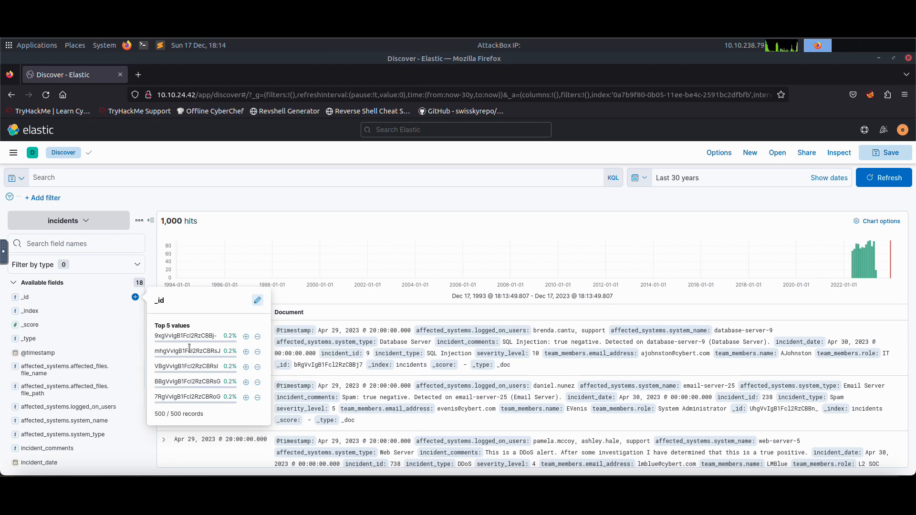
click(60, 316)
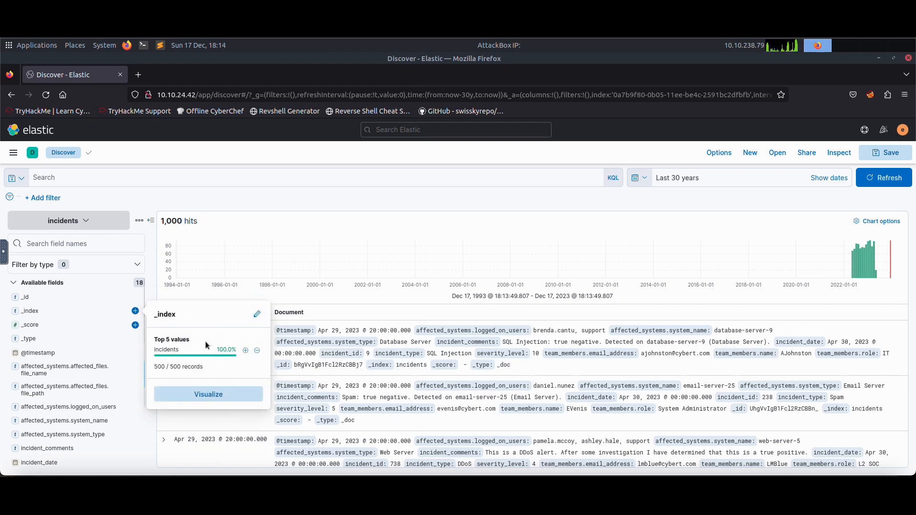
scroll(45, 329, down, 1)
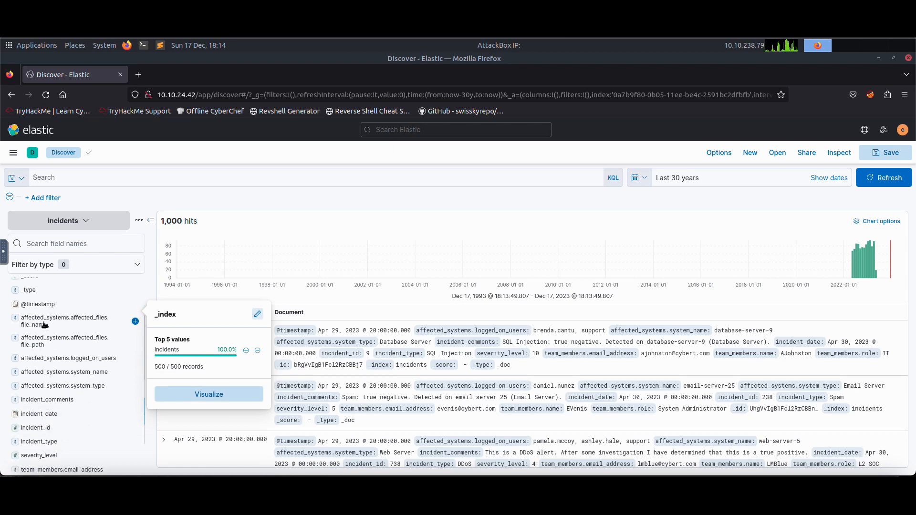
click(44, 333)
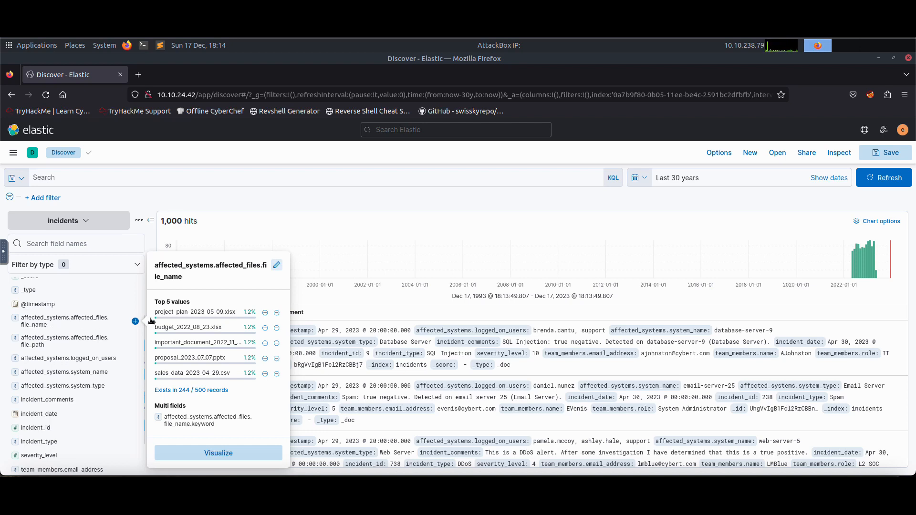
click(265, 314)
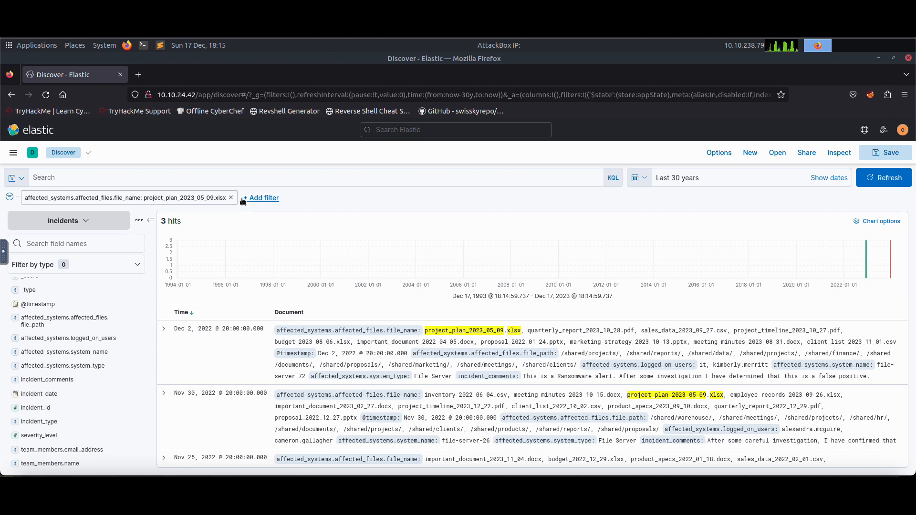
Start a KQL query on the affected_systems.affected_files.file_name field and remove the project_plan_2023_05_09.xlsx filter.
click(154, 179)
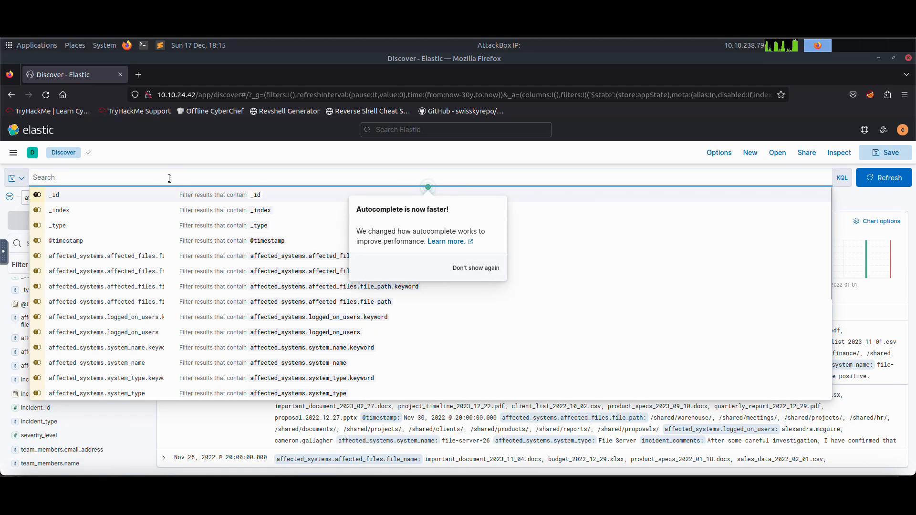
click(163, 155)
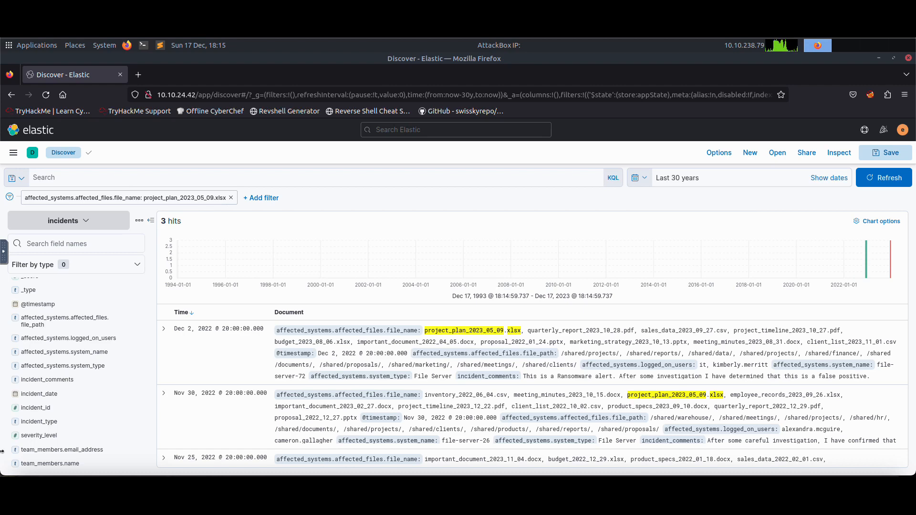
click(181, 182)
text(affected)
key(BackSpace)
key(BackSpace)
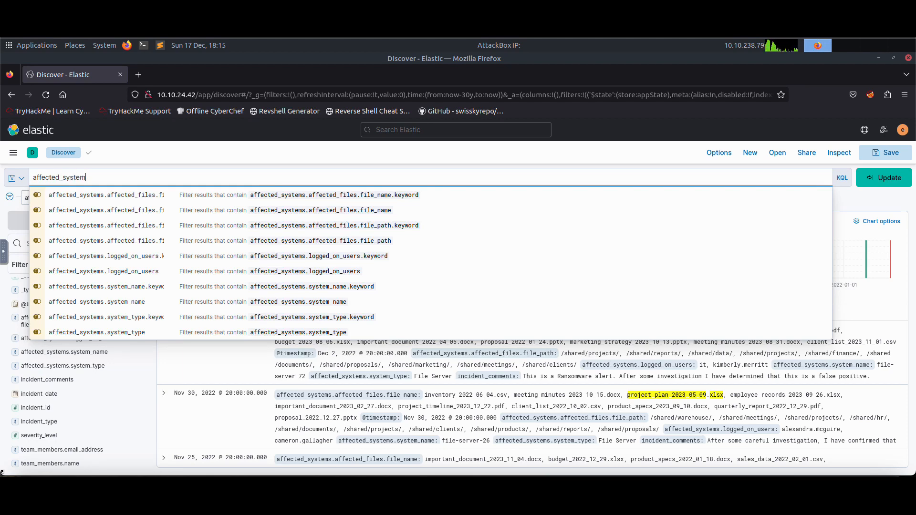
text(fecte)
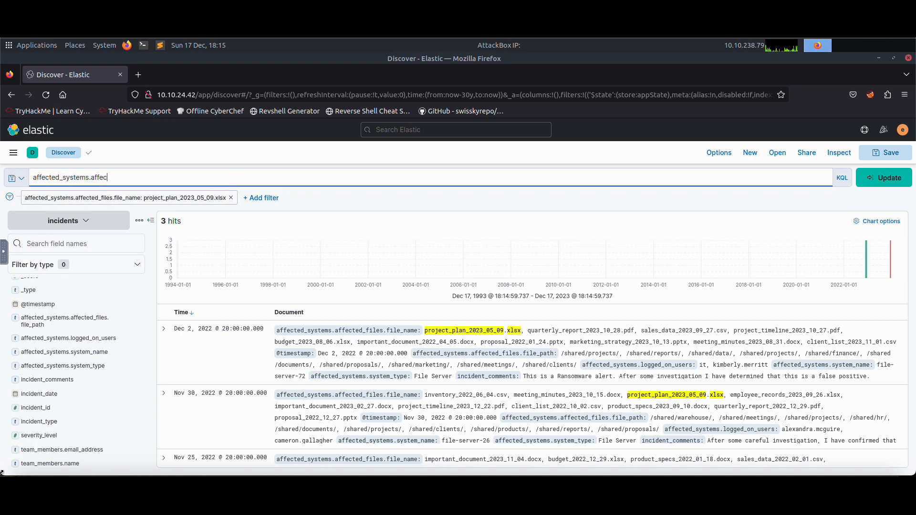
text(d_filses)
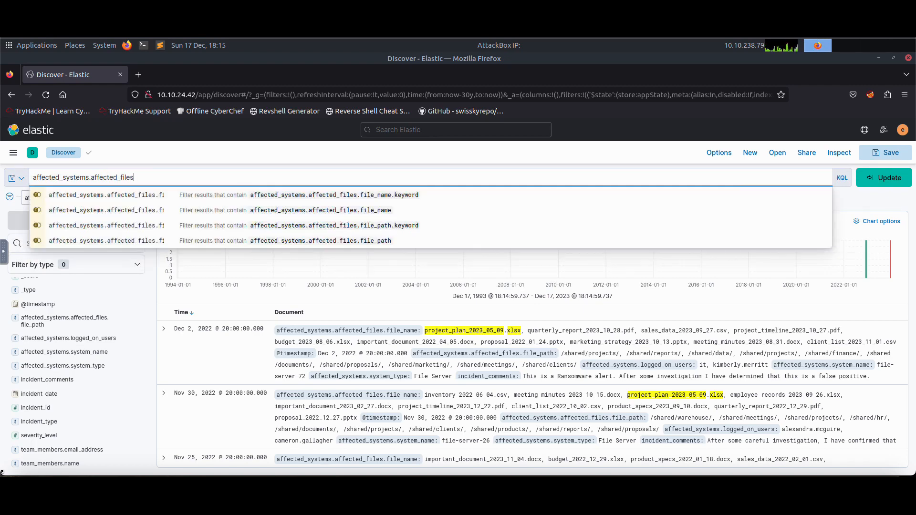
key(Down)
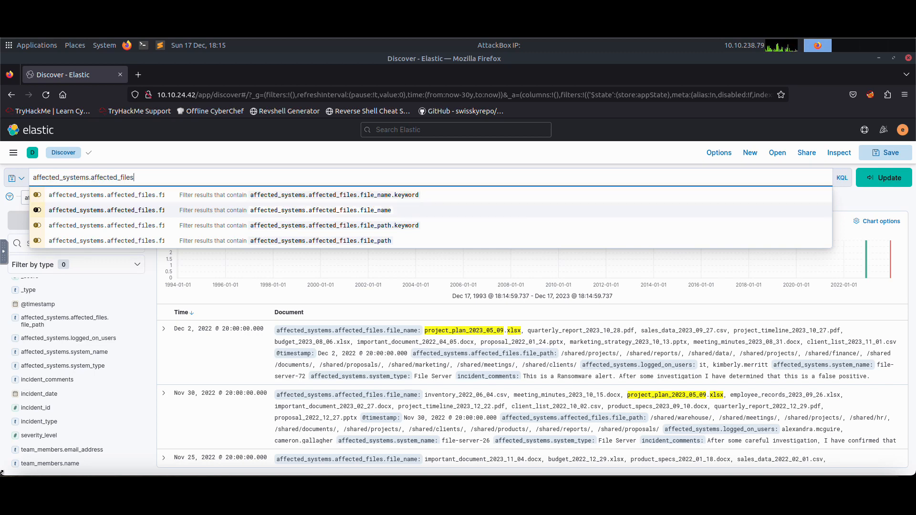
key(Return)
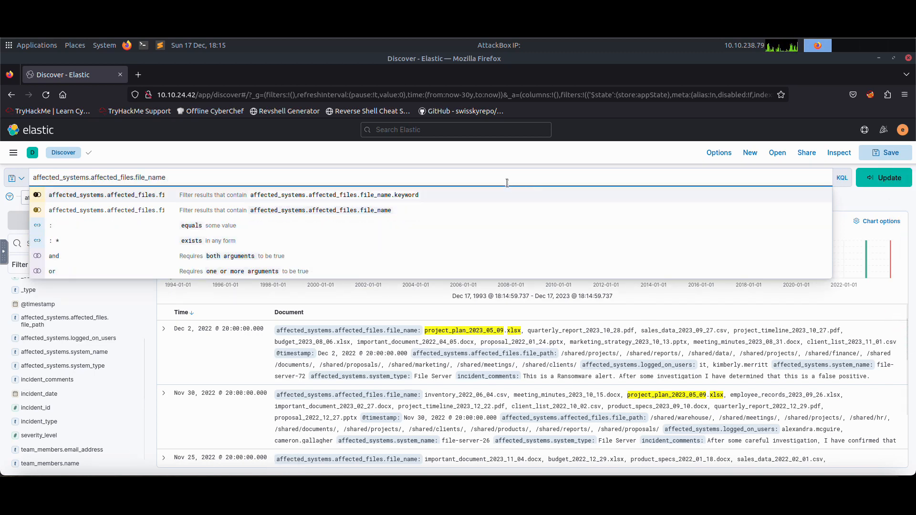
key(BackSpace)
text(:)
click(231, 197)
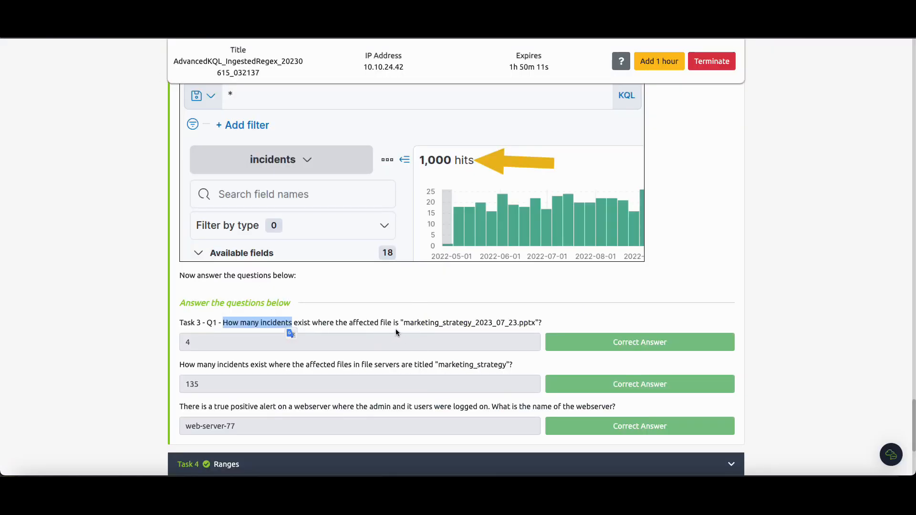
Copy the file name marketing_strategy_2023_07_23.pptx from the first Task 3 question.
drag(404, 324, 535, 325)
right_click(534, 325)
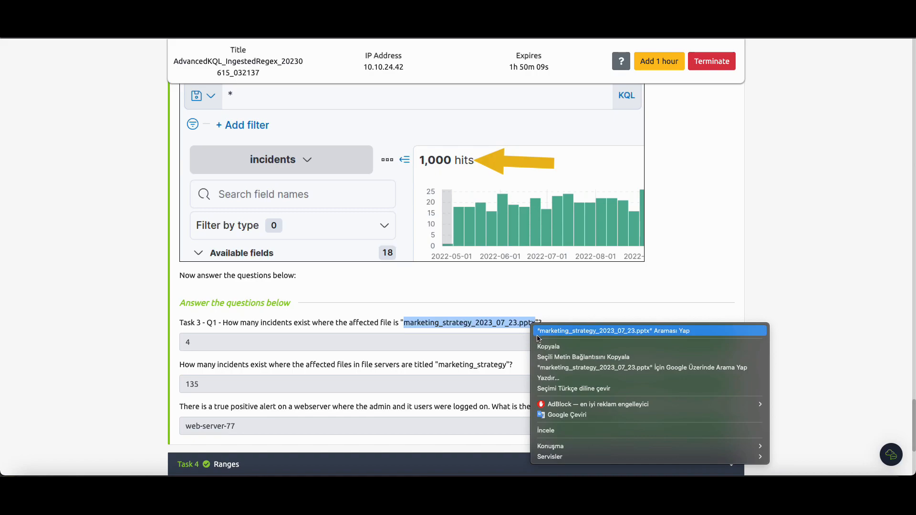
click(536, 345)
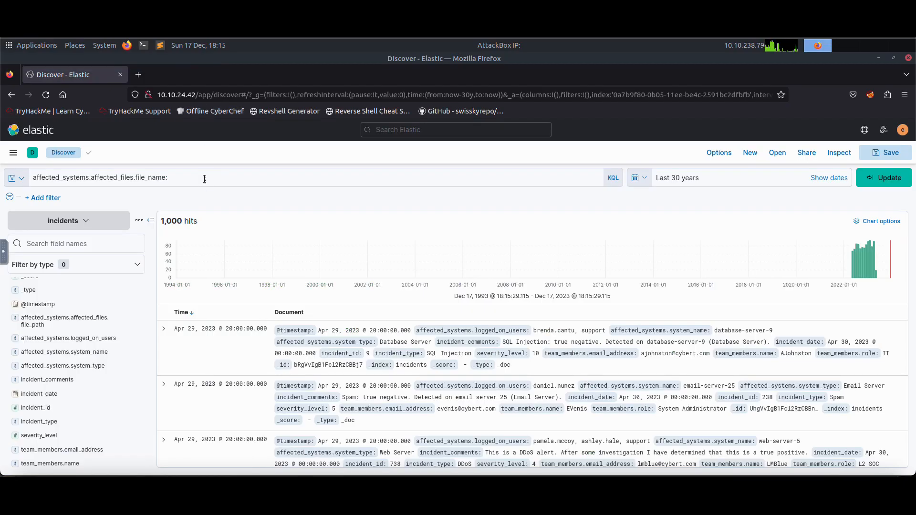
Paste the file name as the field's value and run the query.
right_click(204, 179)
click(234, 242)
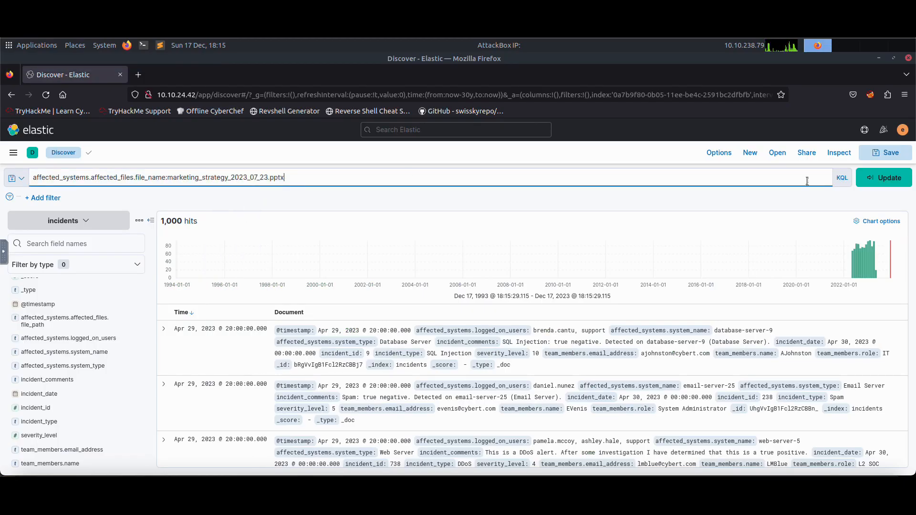
click(891, 179)
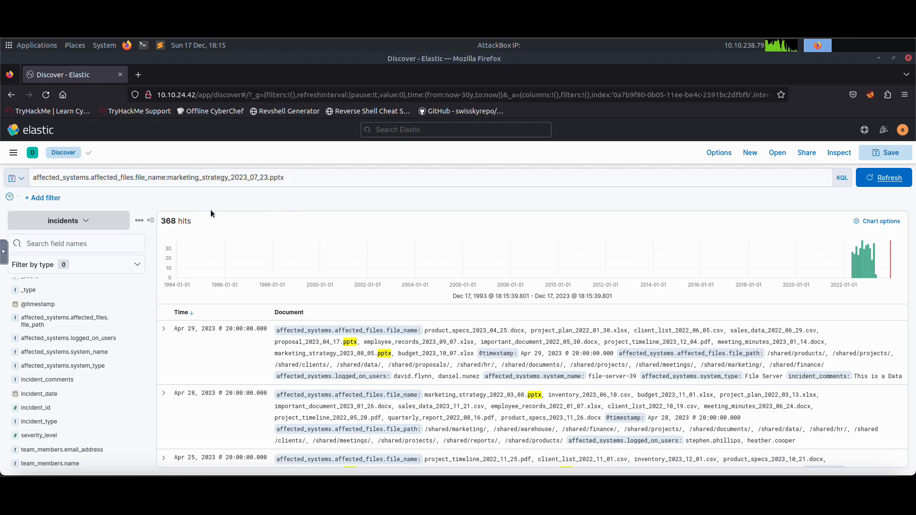
Wrap the marketing_strategy_2023_07_23.pptx value in double quotes and rerun the query.
click(189, 218)
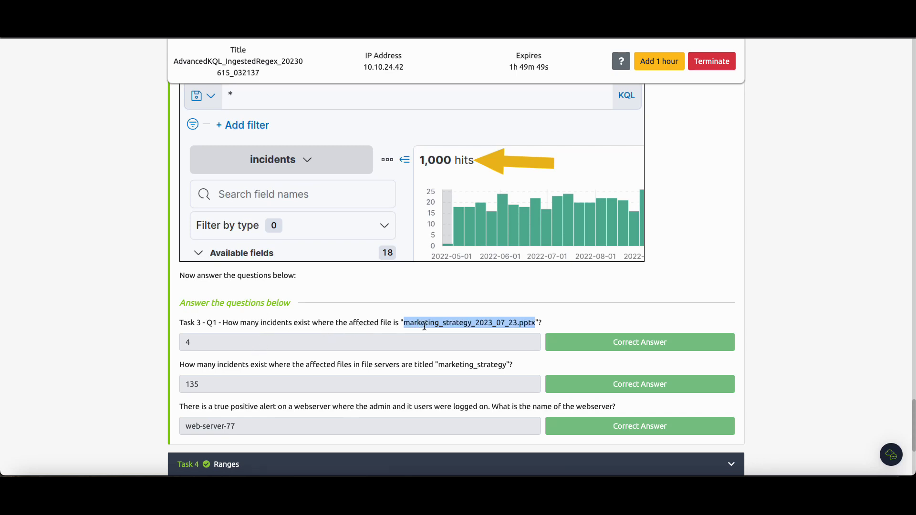
key(ctrl+Tab)
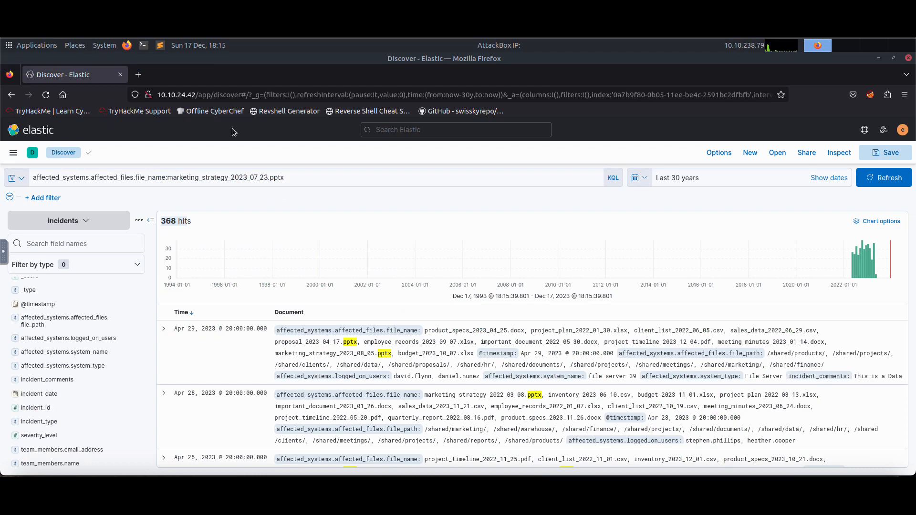
click(296, 178)
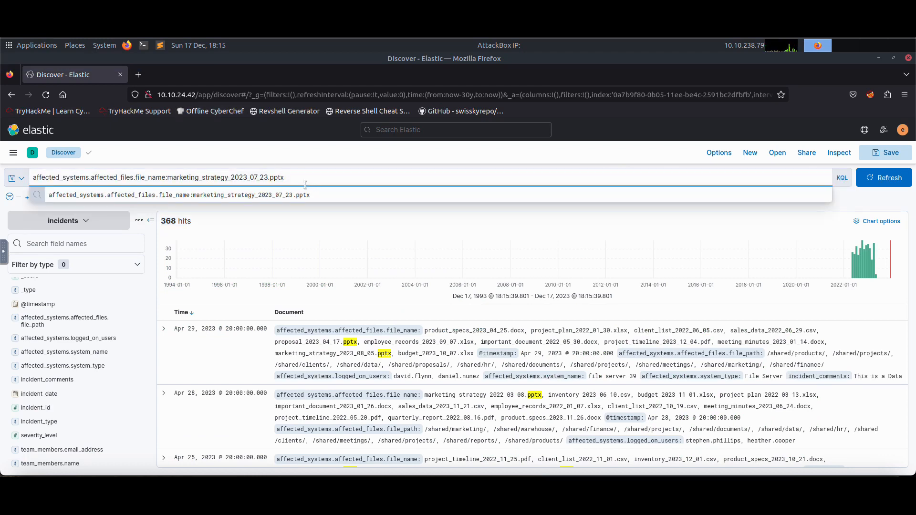
text(")
click(167, 178)
text(")
click(883, 178)
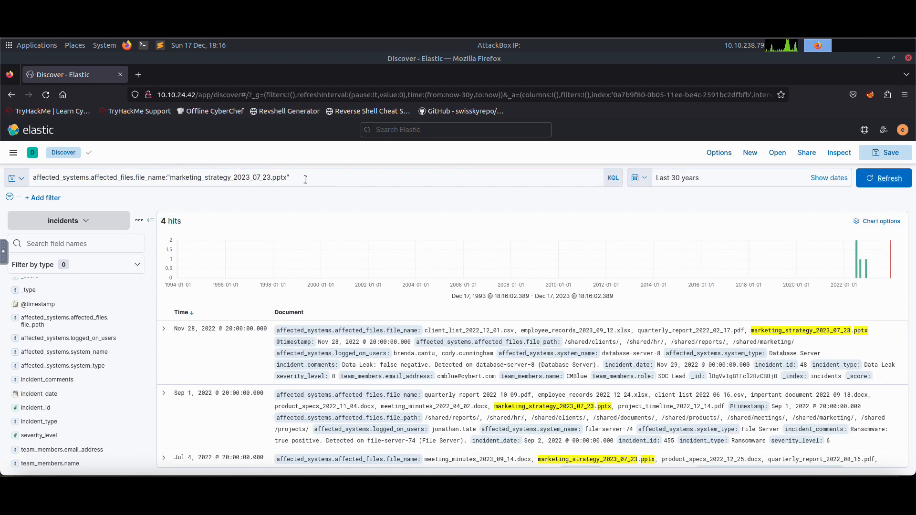
Remove the quotes around the file name value and rerun the query for comparison.
double_click(218, 182)
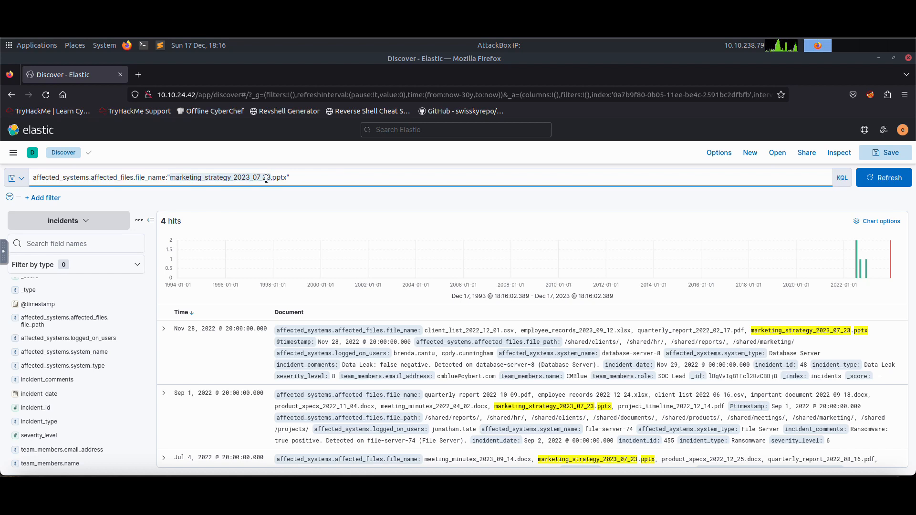
click(203, 179)
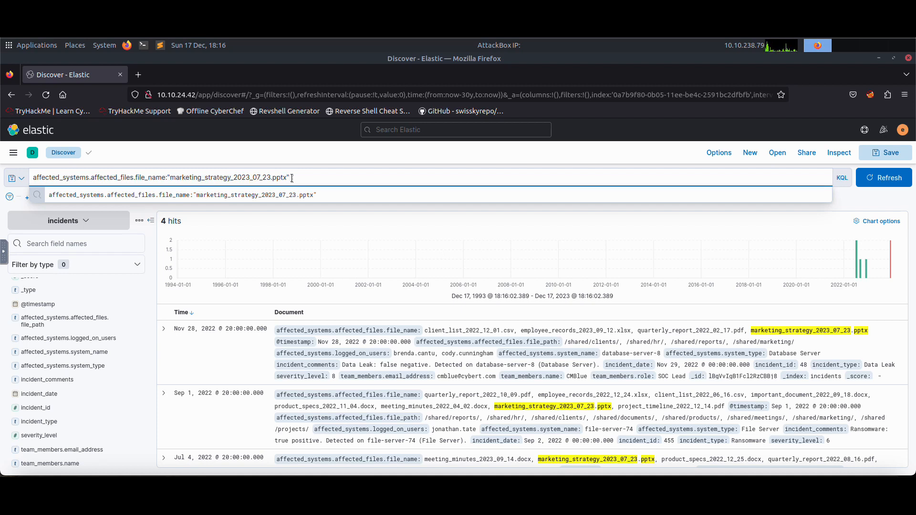
key(BackSpace)
click(167, 172)
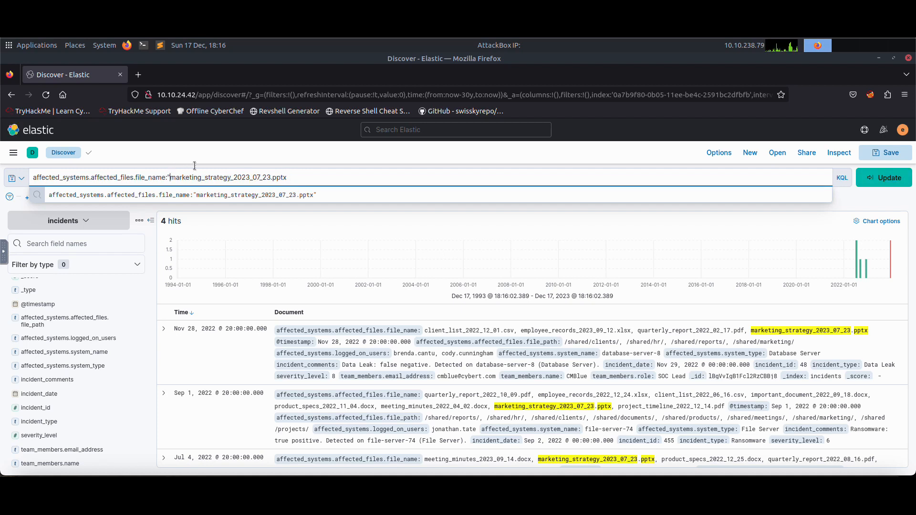
key(BackSpace)
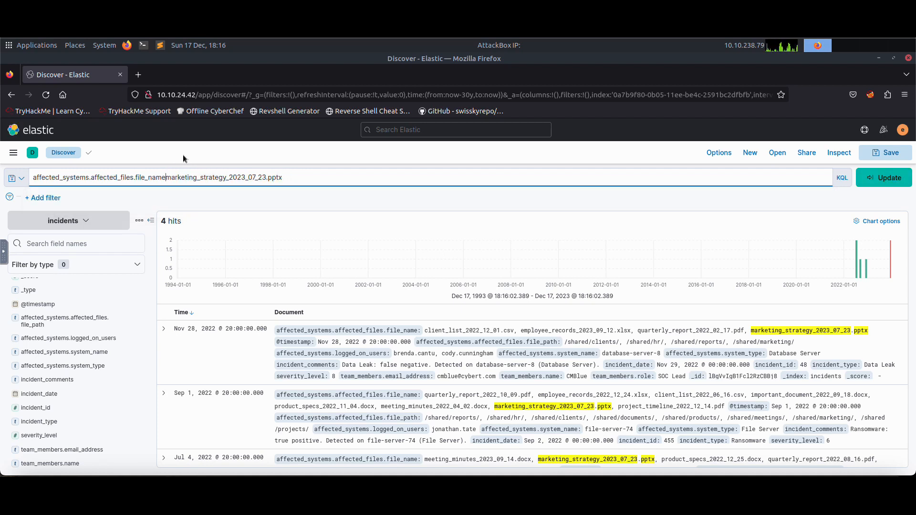
click(888, 178)
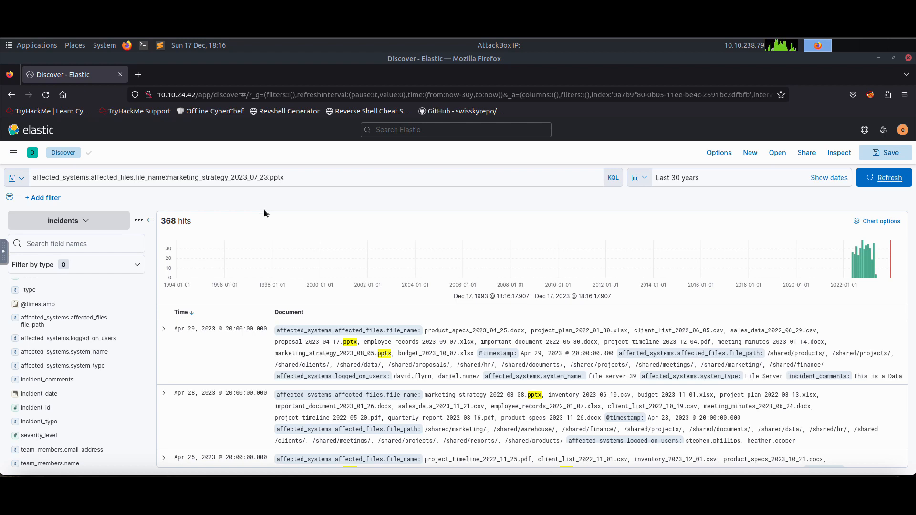
Put the file name value back in double quotes and rerun the query.
click(298, 178)
text(")
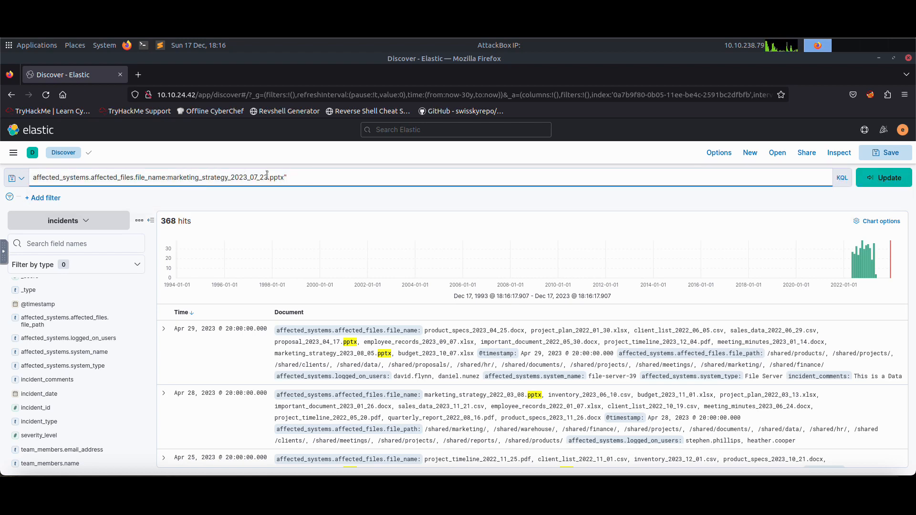
text(")
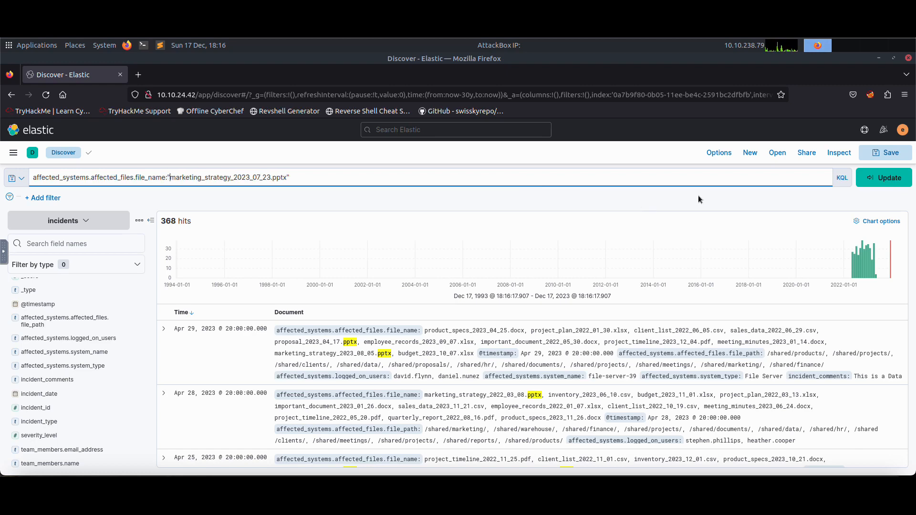
click(880, 178)
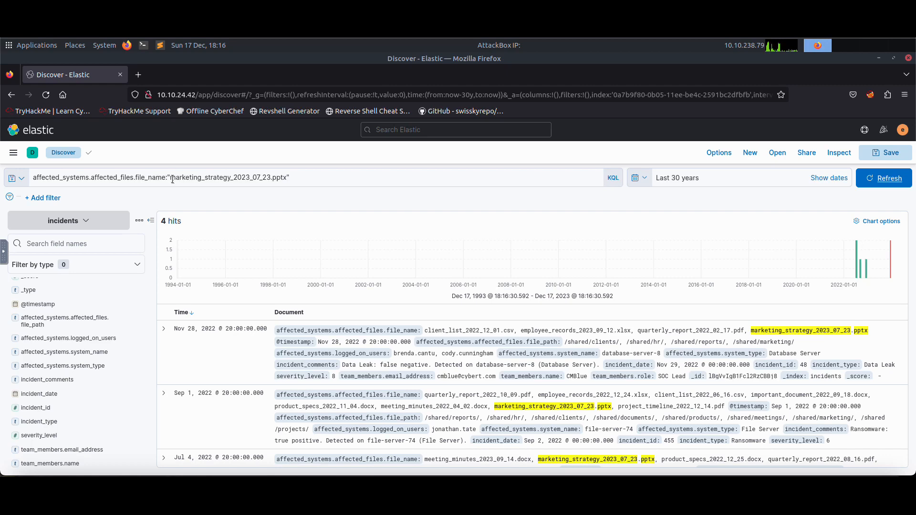
Read the second Task 3 question and inspect the top values of the system_name and system_type fields.
click(196, 179)
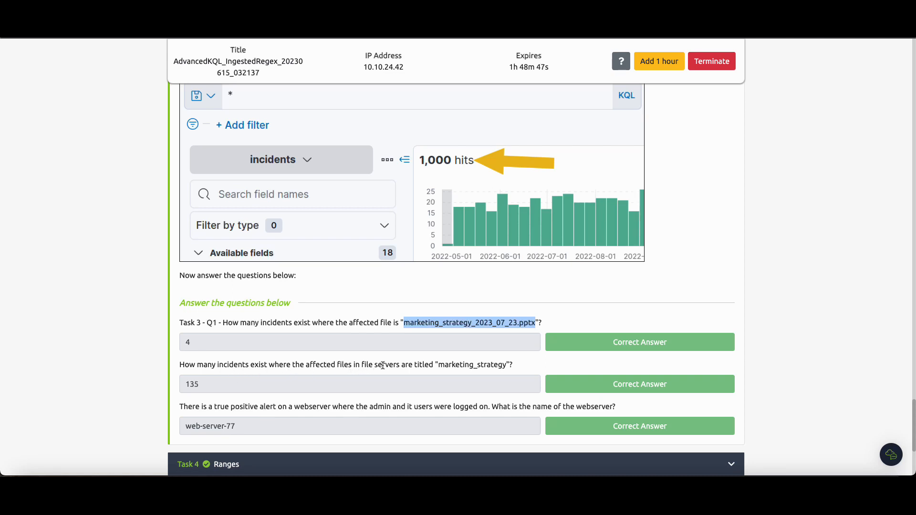
drag(362, 365, 400, 365)
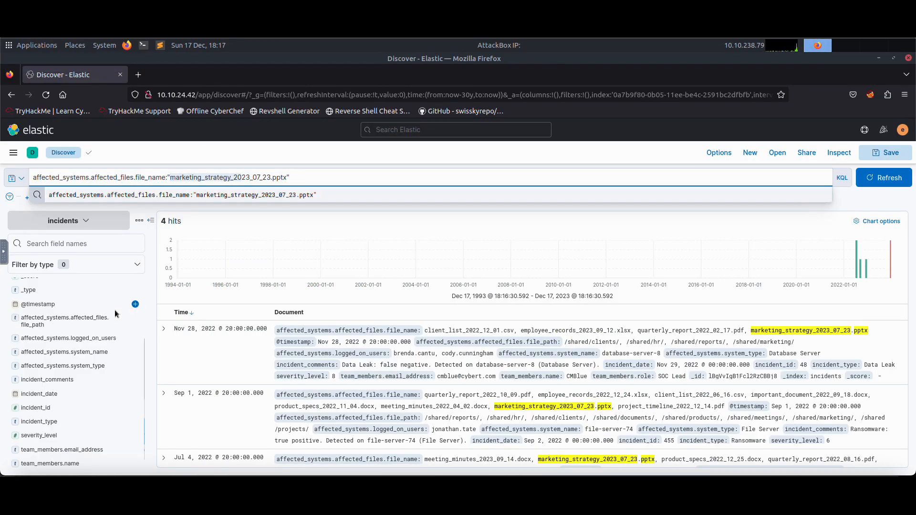
scroll(114, 310, down, 1)
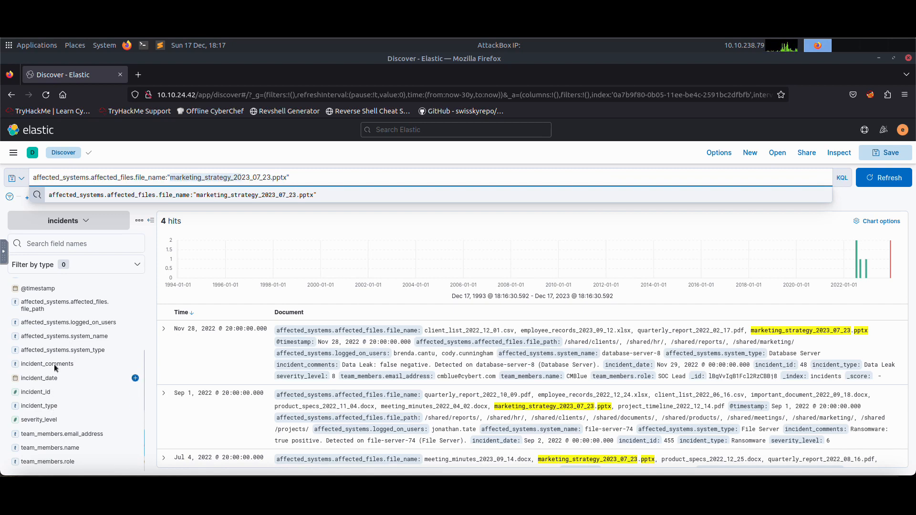
click(69, 341)
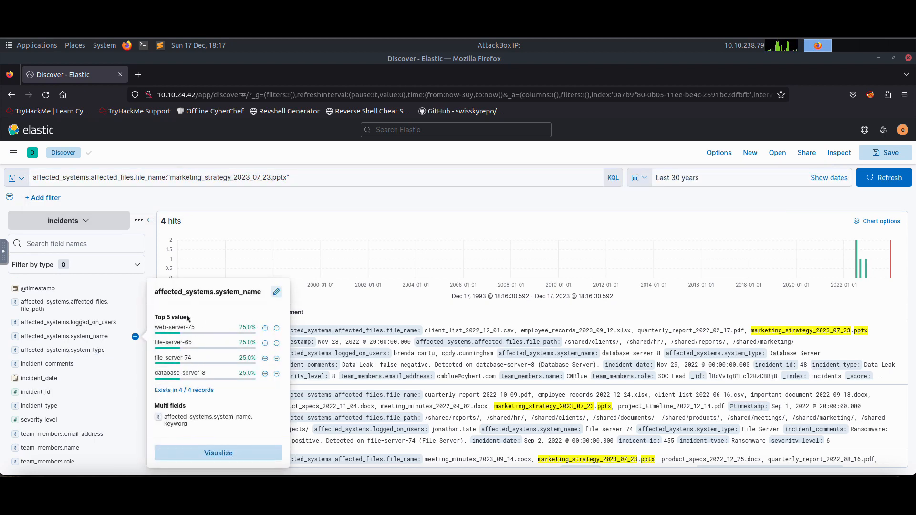
click(103, 351)
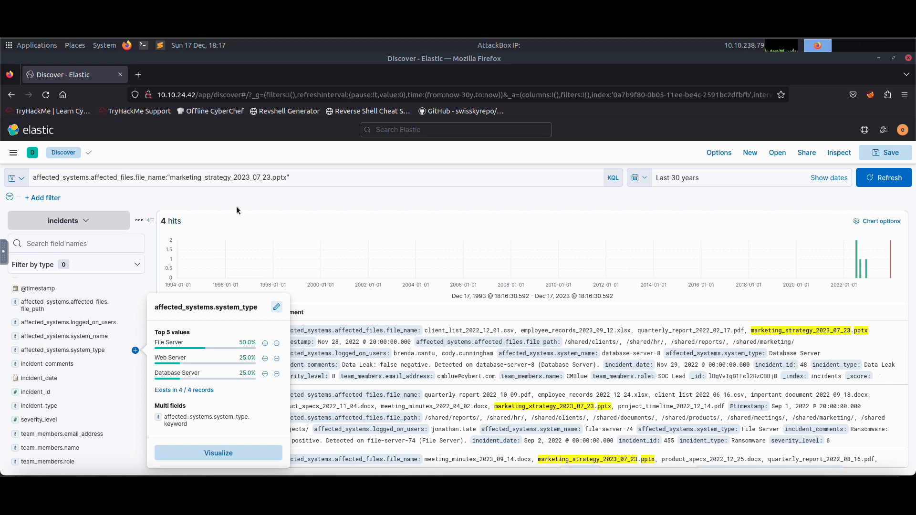
click(32, 180)
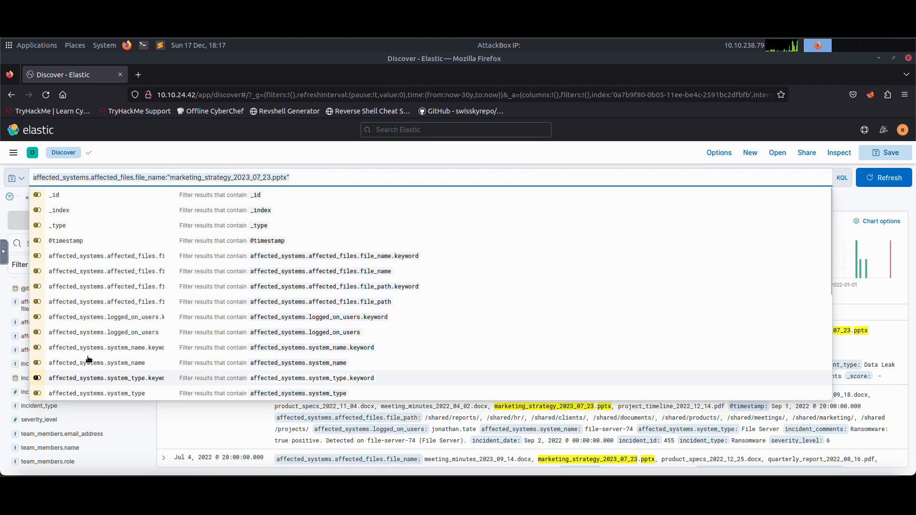
click(2, 359)
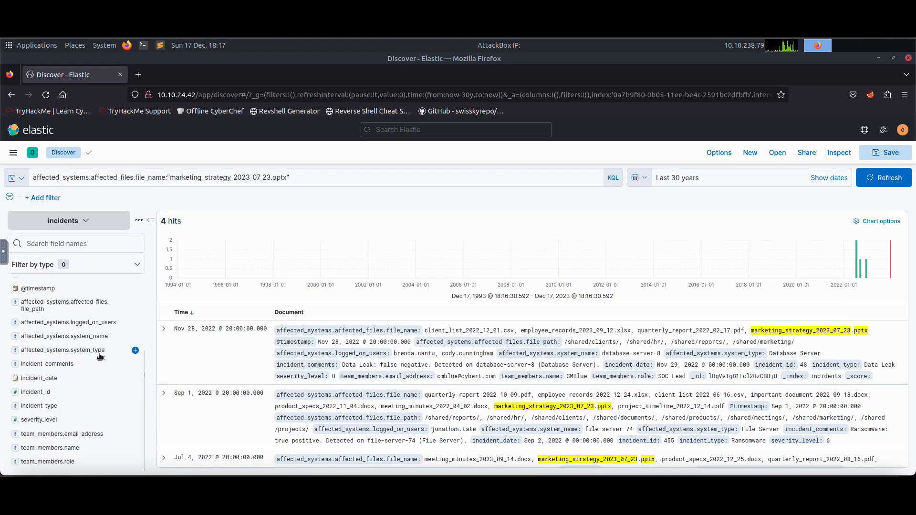
click(84, 352)
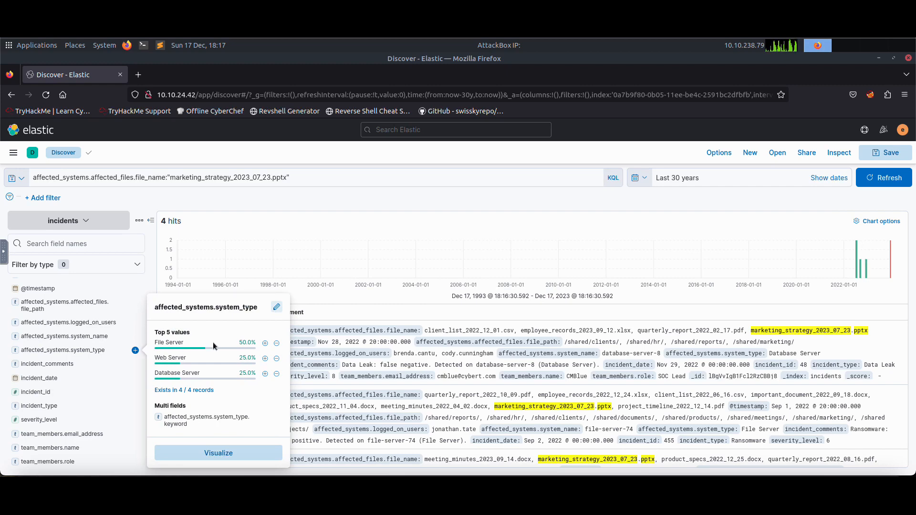
Extend the query with AND affected_systems.system_type:"File Server".
click(304, 180)
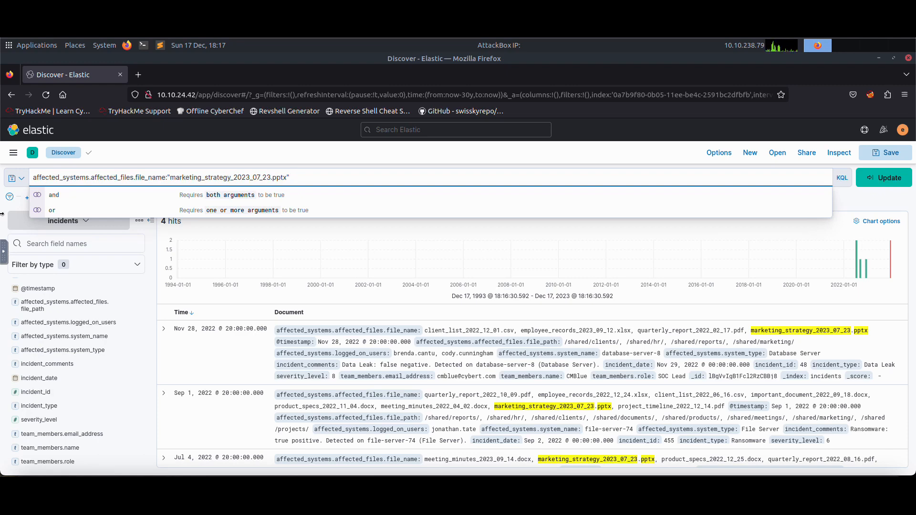
text(AND)
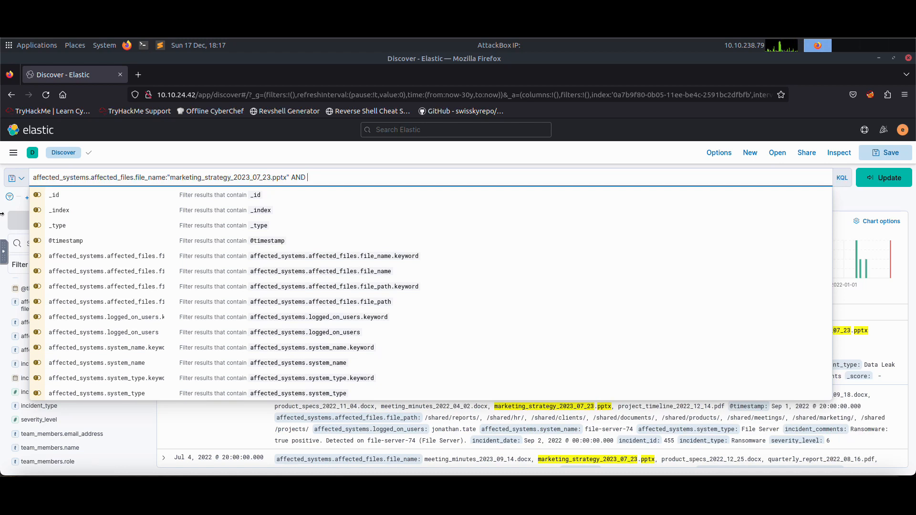
text(affected)
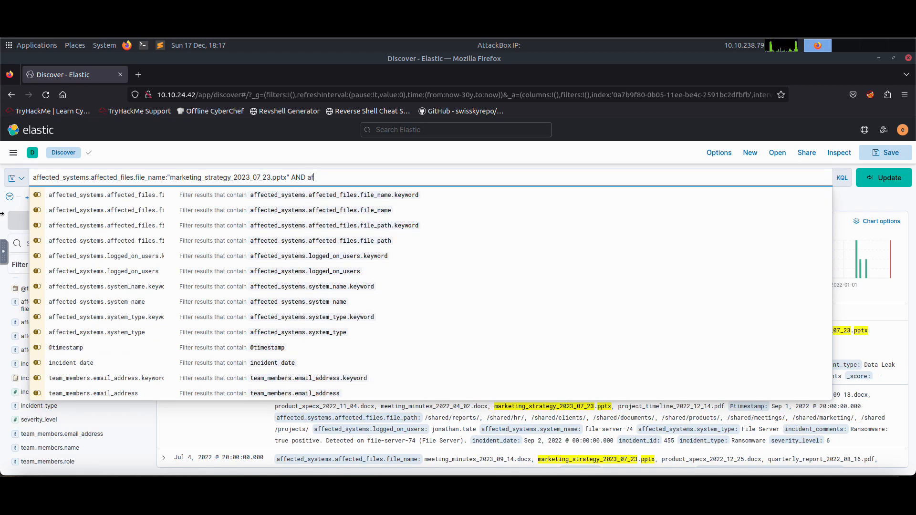
text(_systems.)
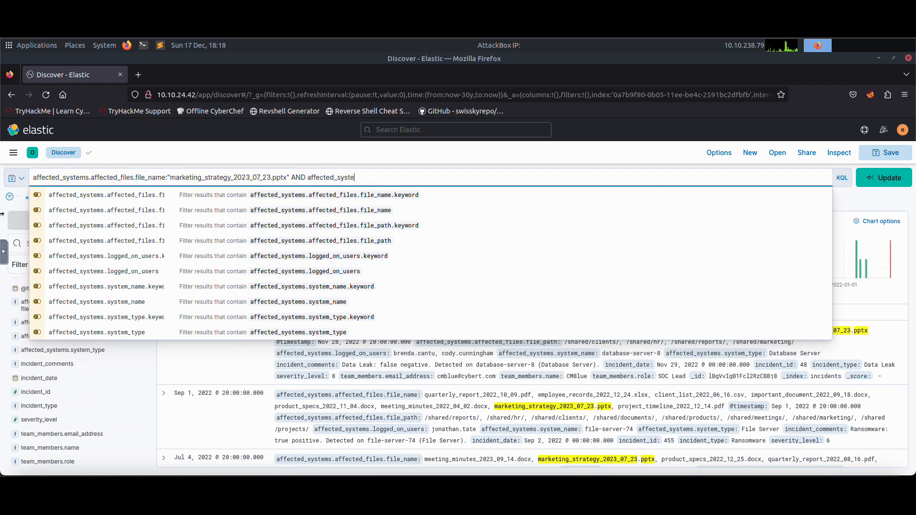
text(affecte)
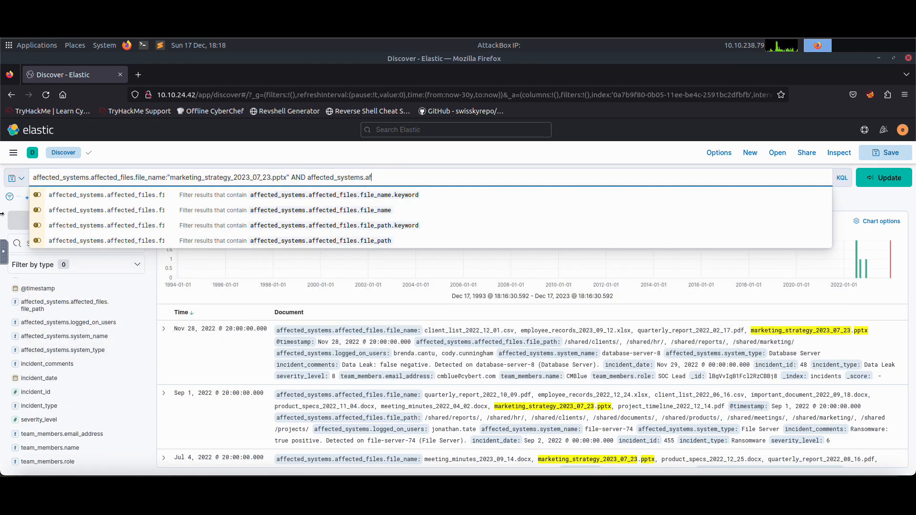
text(d_files)
key(BackSpace)
key(BackSpace)
key(BackSpace)
key(BackSpace)
key(BackSpace)
key(BackSpace)
key(BackSpace)
key(BackSpace)
key(BackSpace)
key(BackSpace)
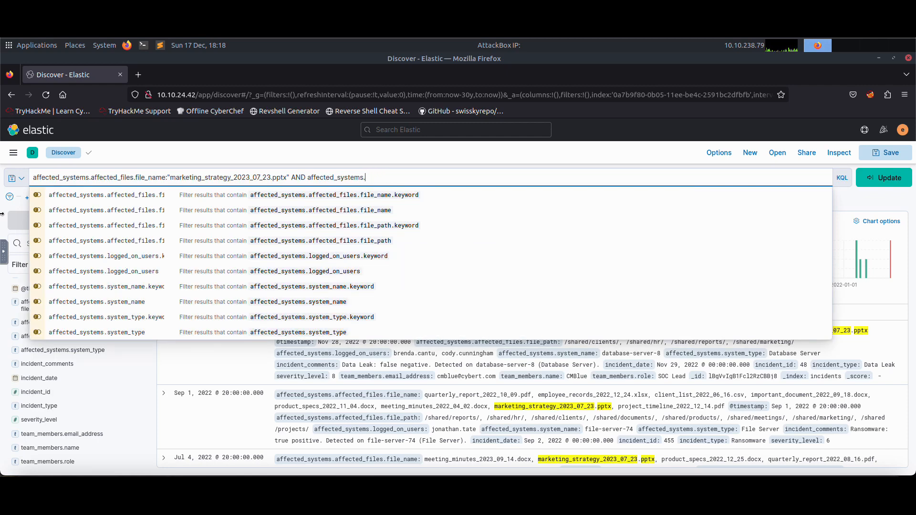
key(Down)
key(Down)
key(Down)
key(Down)
key(Down)
key(Down)
key(Down)
key(Down)
key(Down)
key(Down)
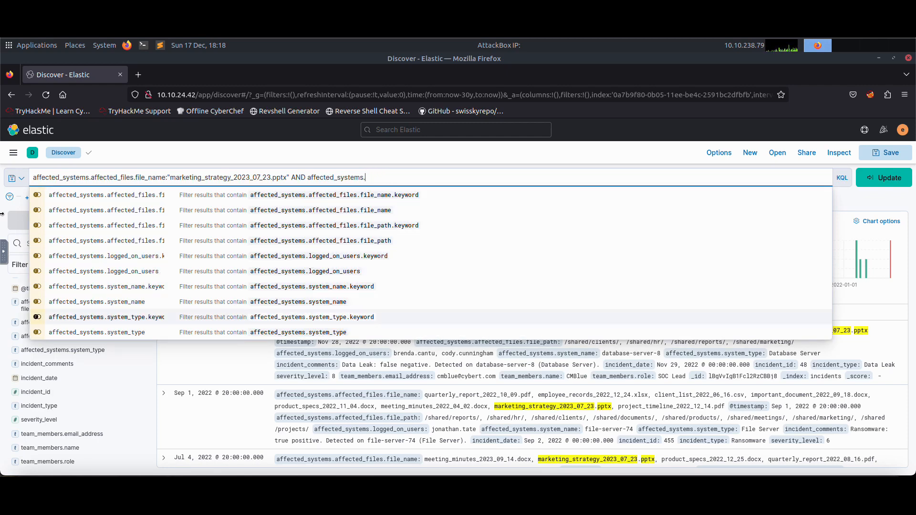
key(Return)
text(:")
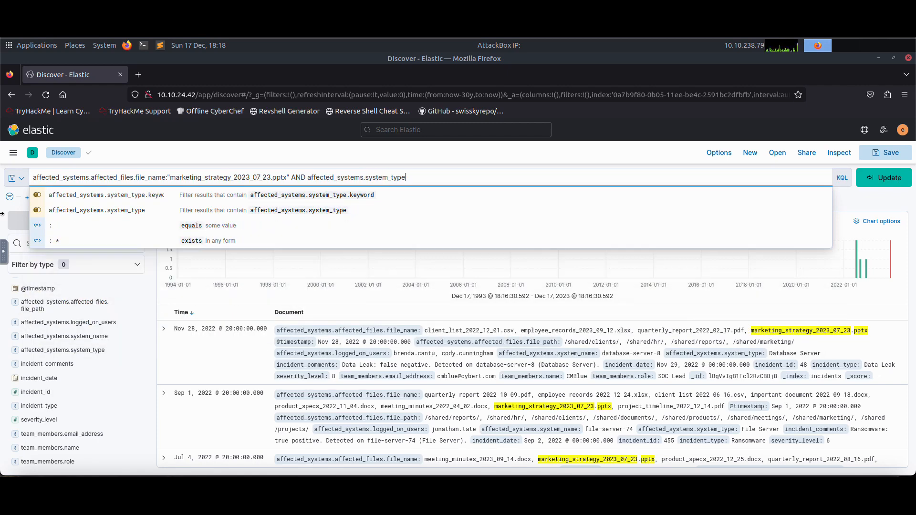
text(File )
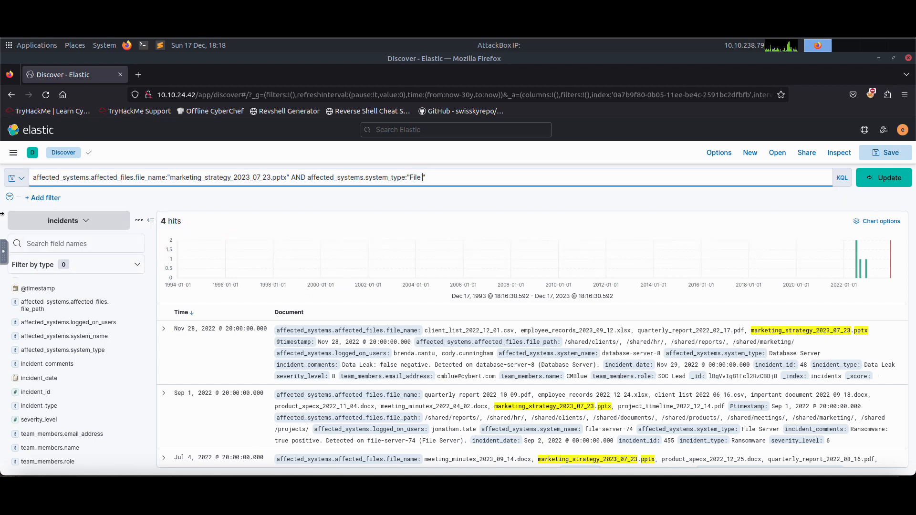
text(Server)
Replace the date and extension in the file name value with a wildcard, making it "marketing_strategy*", and rerun the query.
drag(287, 178, 237, 178)
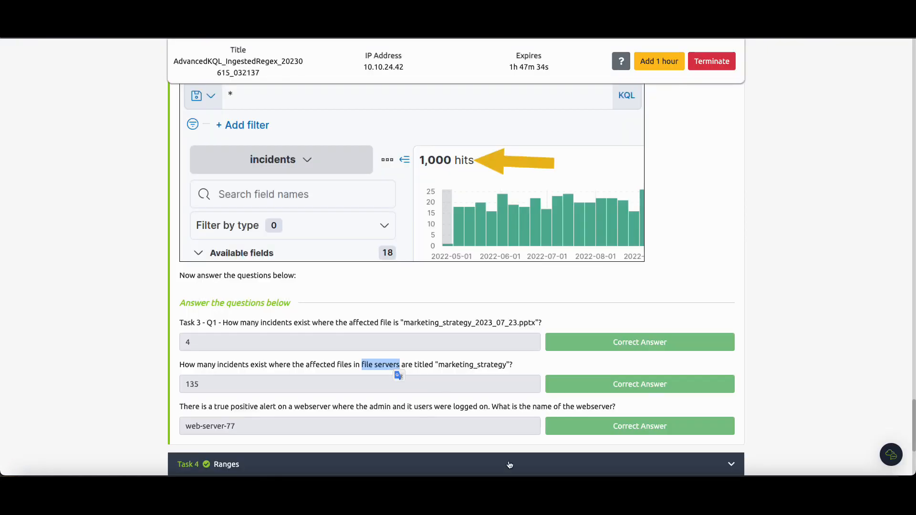
drag(438, 366, 511, 366)
drag(405, 324, 532, 323)
click(473, 325)
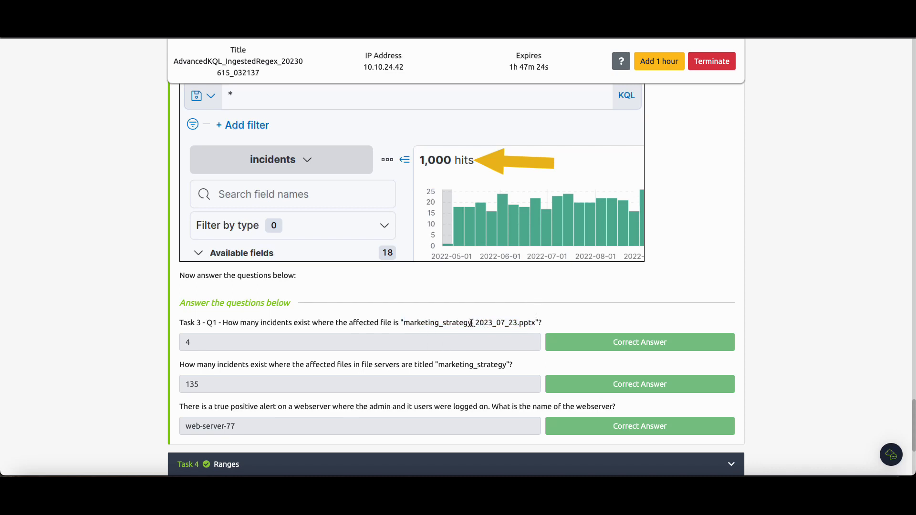
drag(472, 323, 404, 325)
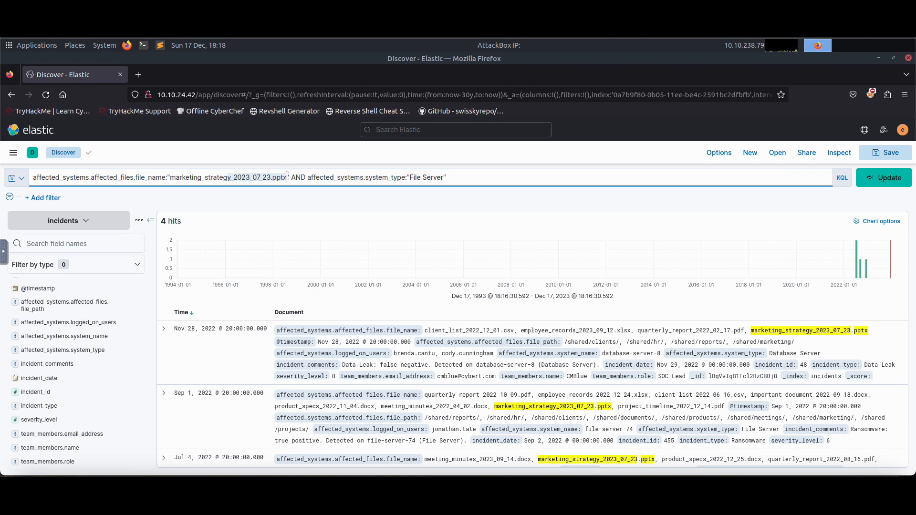
drag(287, 175, 230, 178)
key(BackSpace)
text(*)
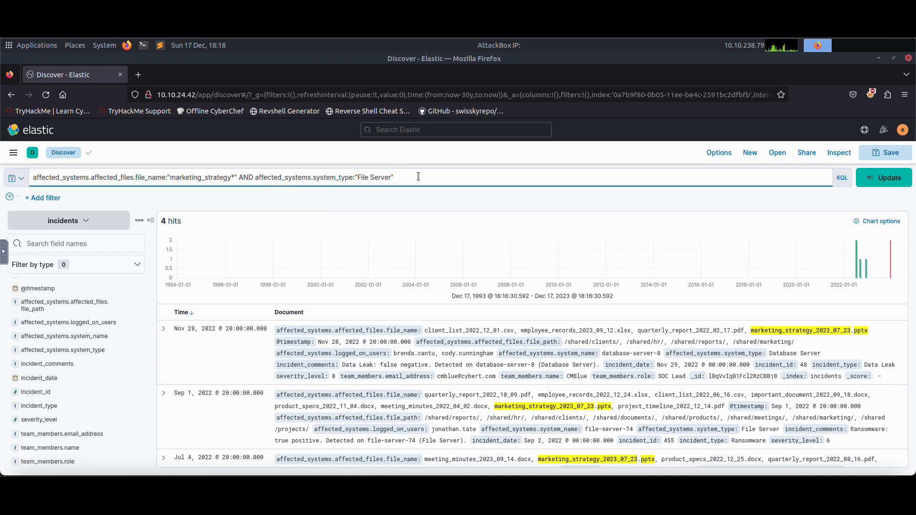
click(882, 180)
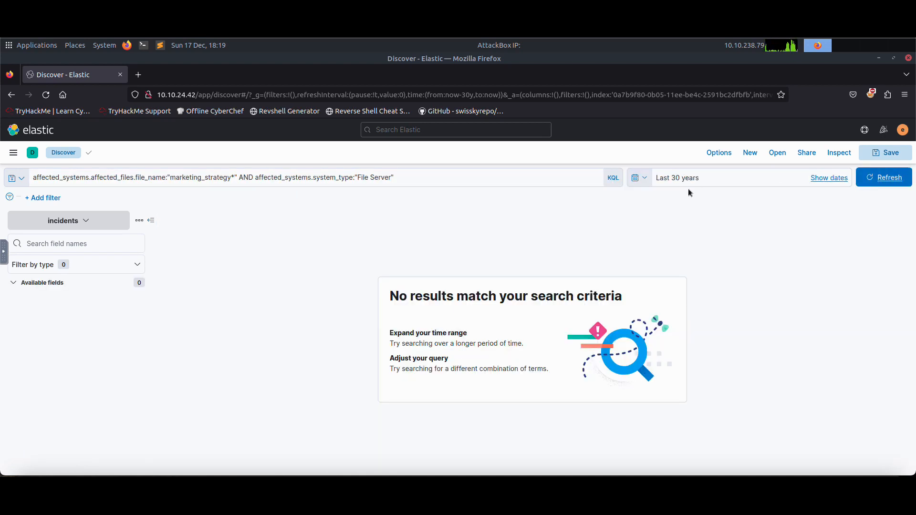
Remove the double quotes around marketing_strategy* and rerun the query.
click(237, 178)
key(BackSpace)
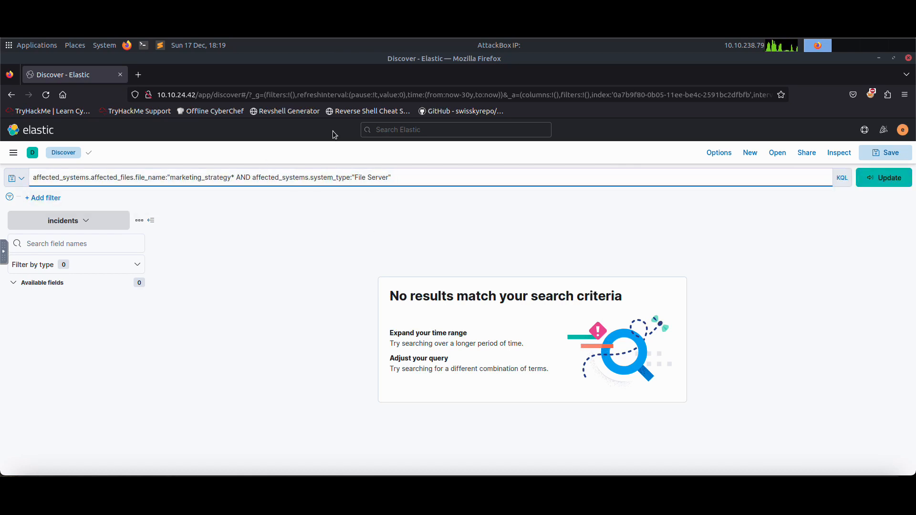
key(Left)
key(Left)
key(Left)
key(Left)
key(Left)
key(Left)
key(Left)
key(Left)
key(Left)
key(Left)
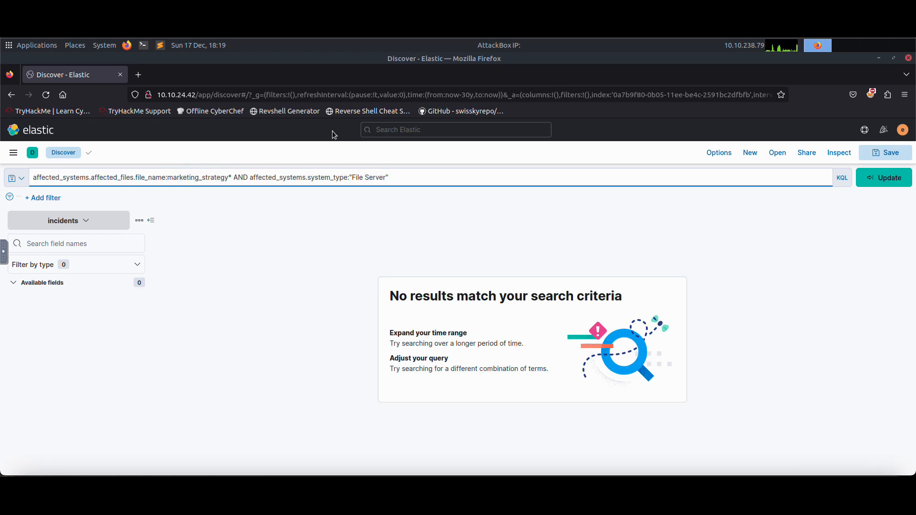
key(Return)
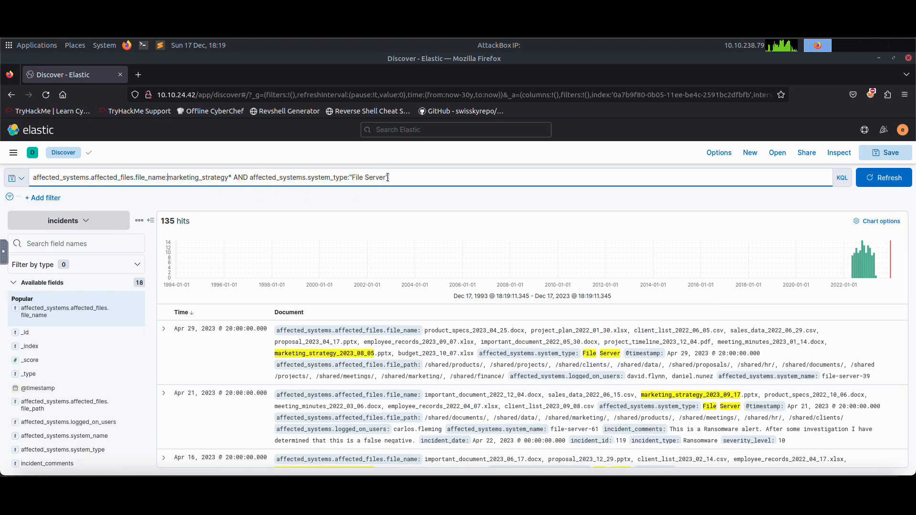
Try quoting only "marketing_strategy" with the wildcard outside the quotes and rerun the query.
drag(389, 178, 349, 178)
click(412, 179)
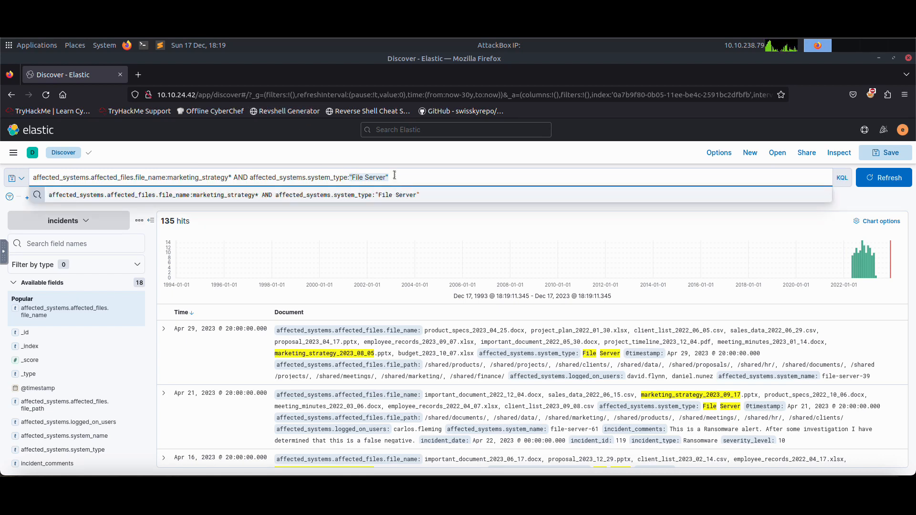
text("")
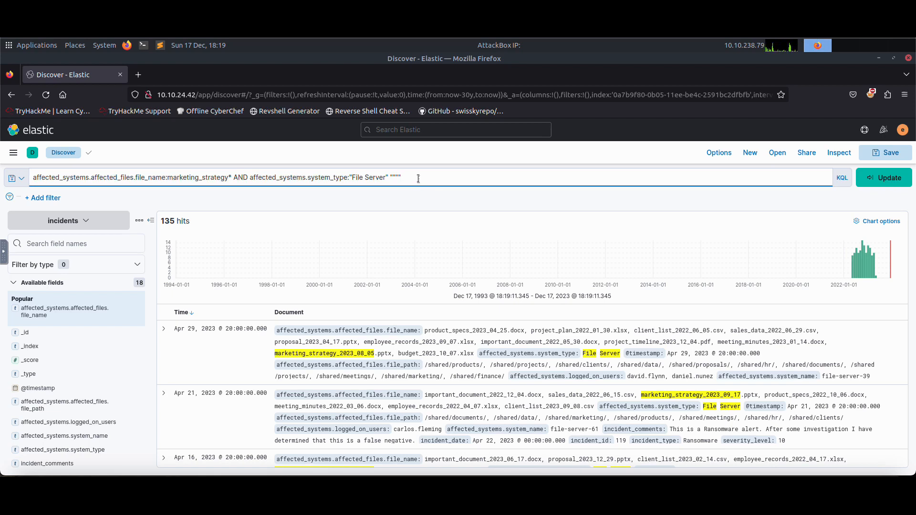
key(BackSpace)
text(")
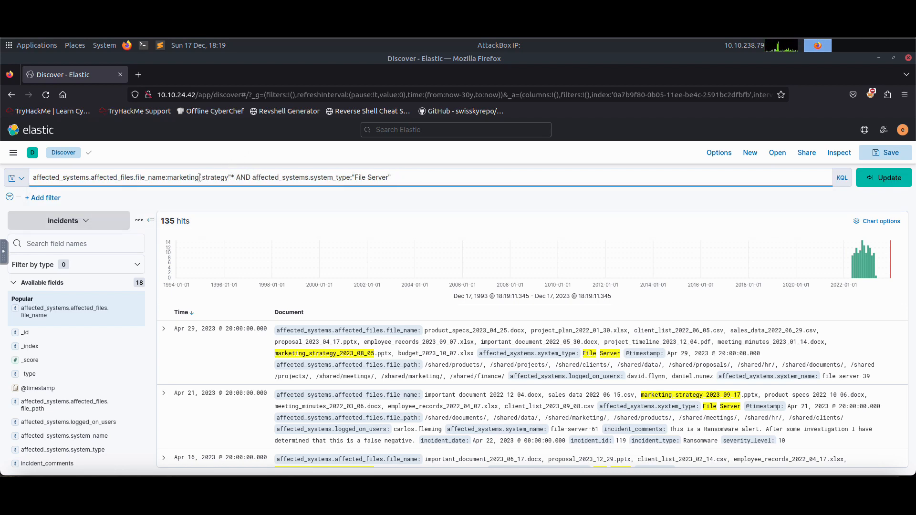
text(")
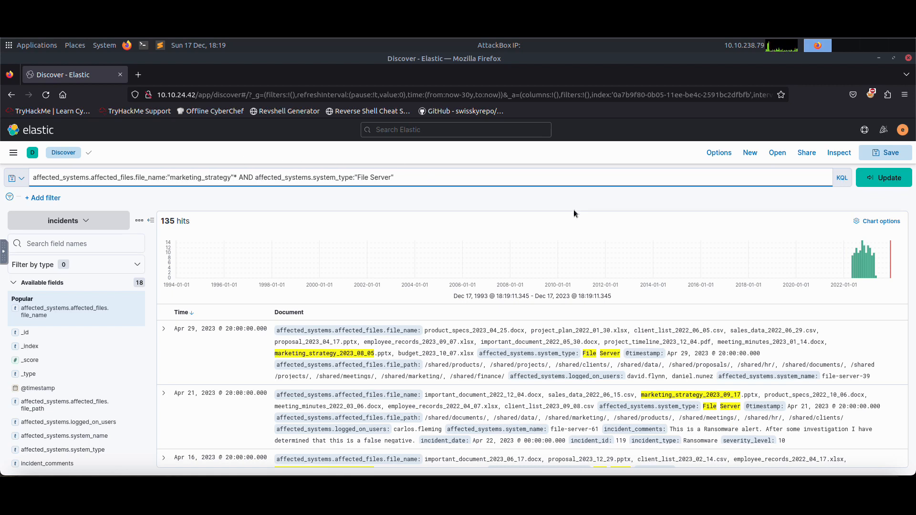
click(887, 185)
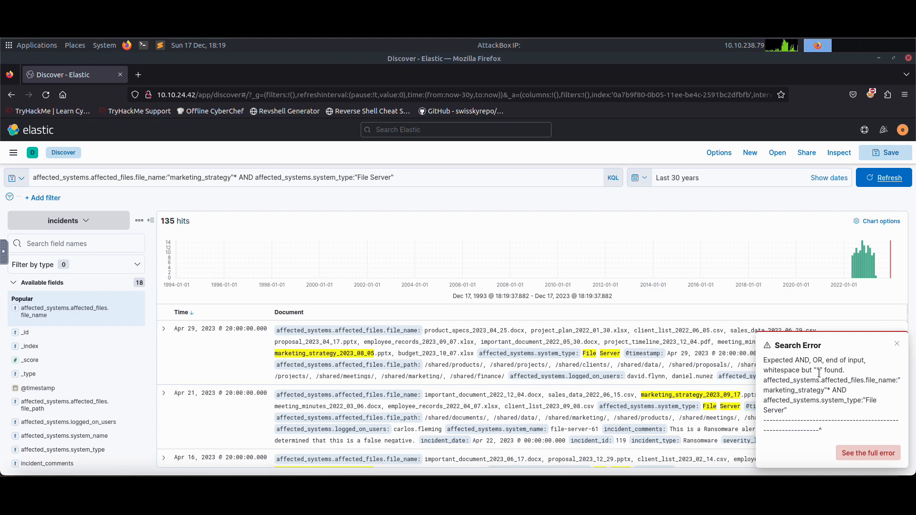
drag(764, 360, 869, 404)
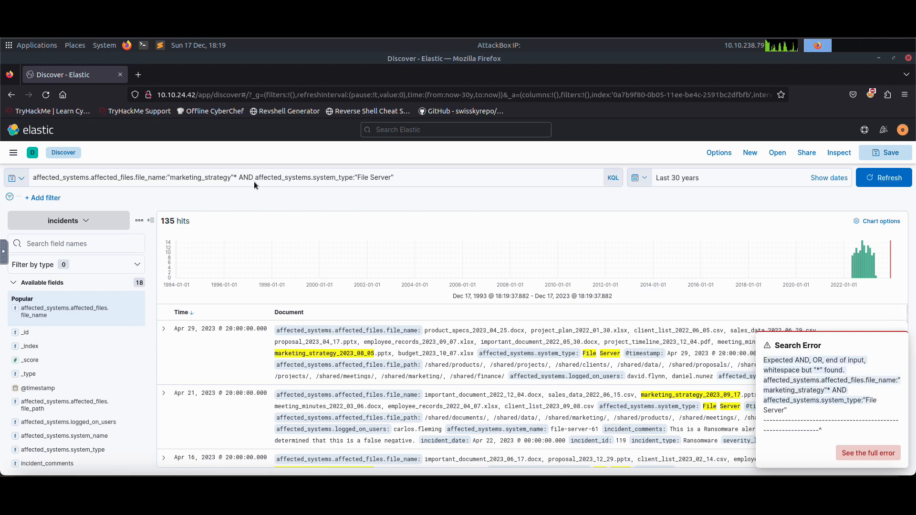
Remove the quotes around marketing_strategy again and rerun the query.
click(234, 178)
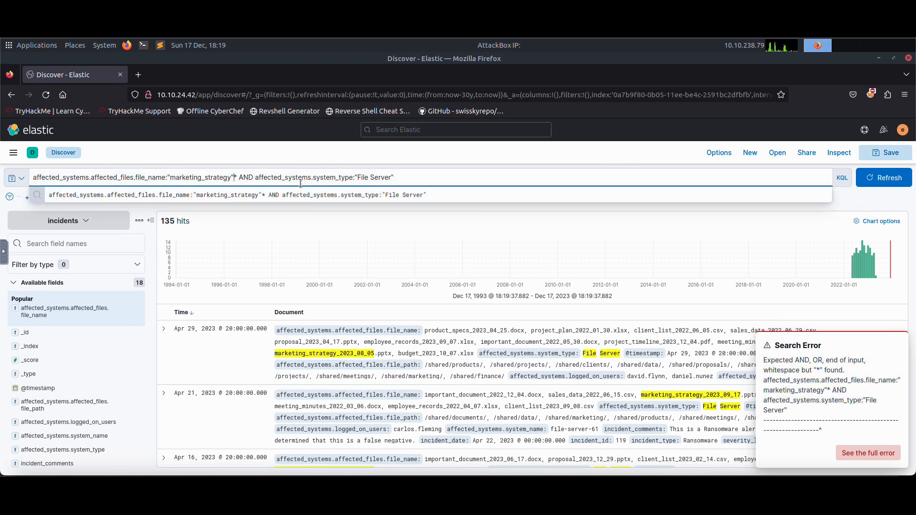
key(BackSpace)
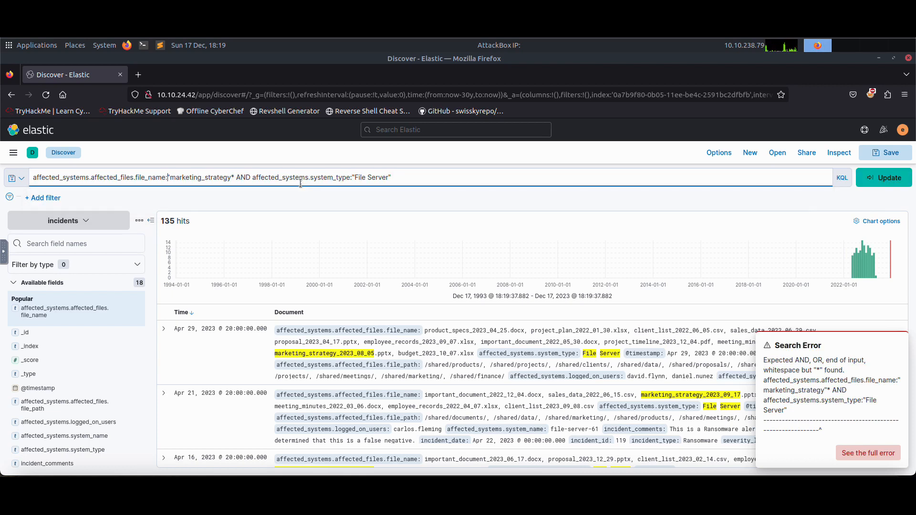
key(BackSpace)
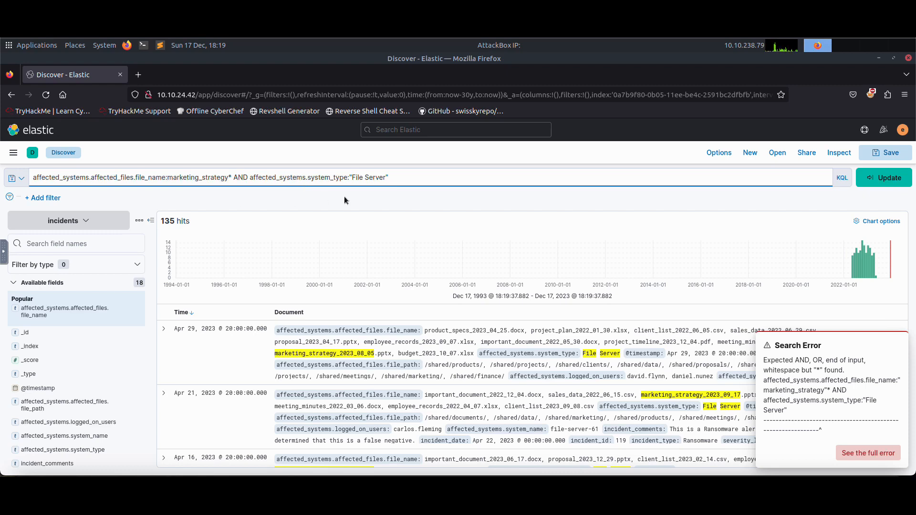
click(906, 178)
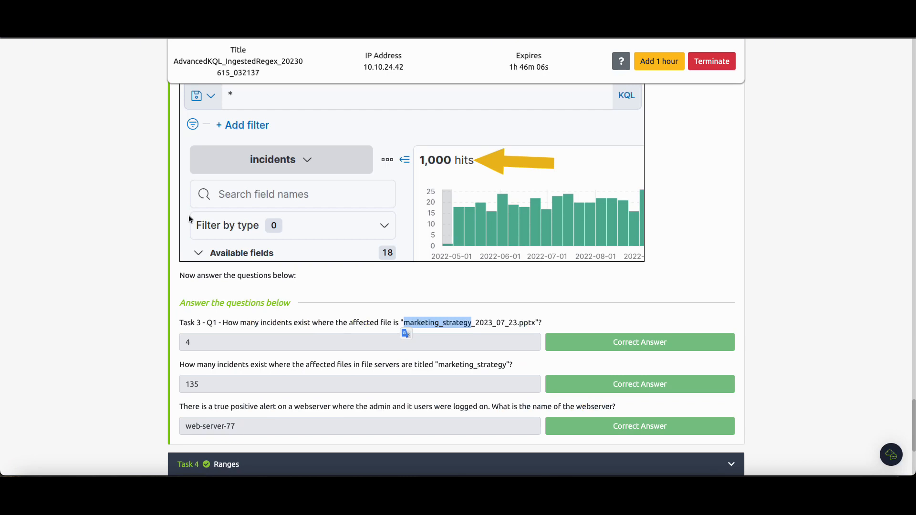
Read the Task 3 questions about file servers and the true positive webserver alert.
scroll(260, 286, down, 5)
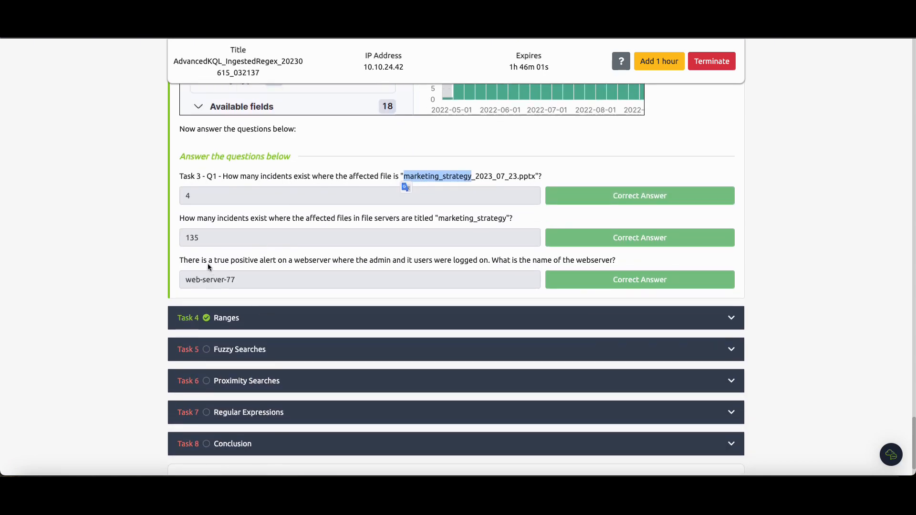
scroll(208, 267, up, 1)
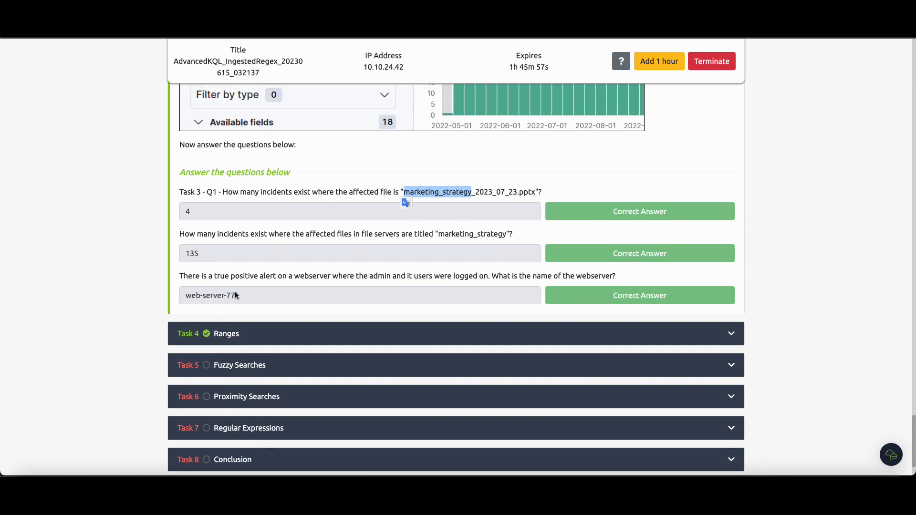
drag(295, 276, 327, 278)
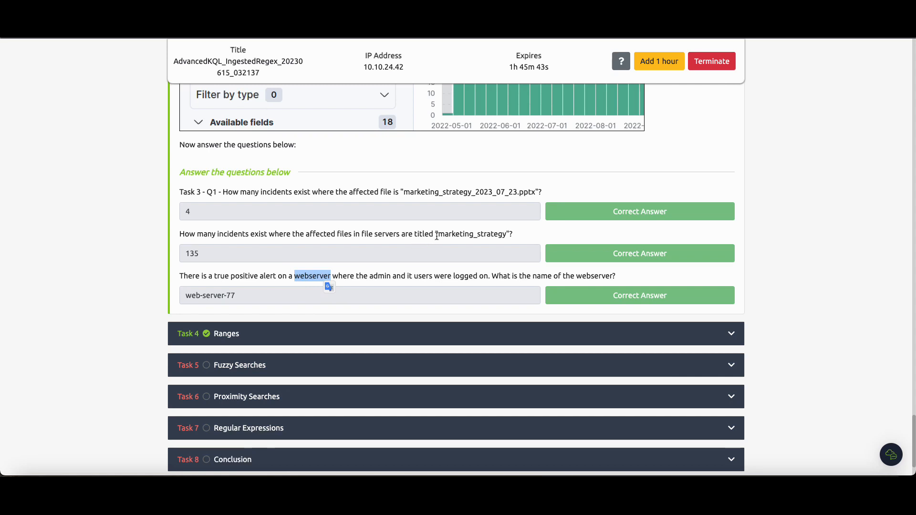
drag(310, 234, 353, 235)
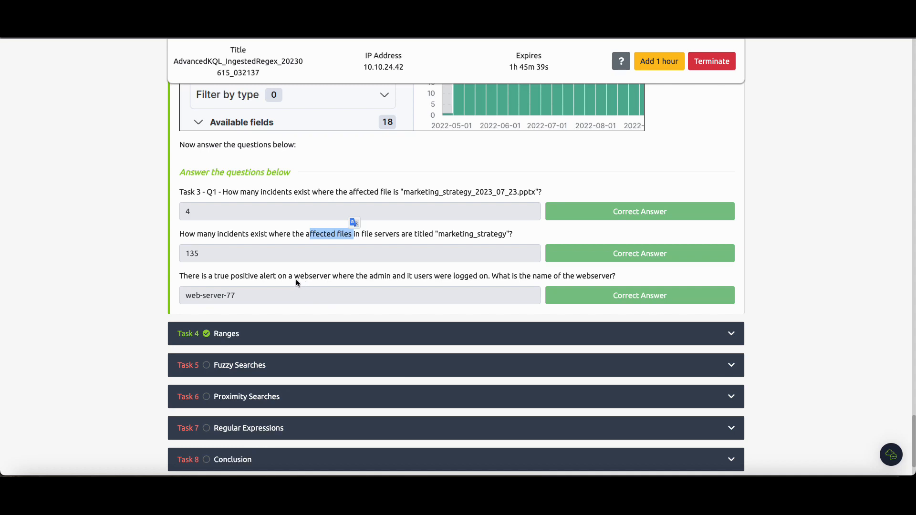
drag(294, 278, 330, 279)
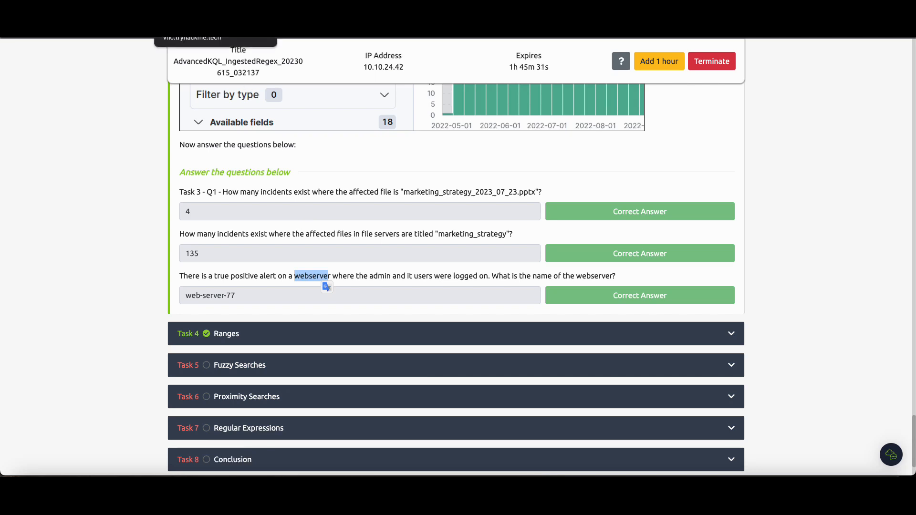
Clear the whole query from the search bar in Kibana.
key(ctrl+Tab)
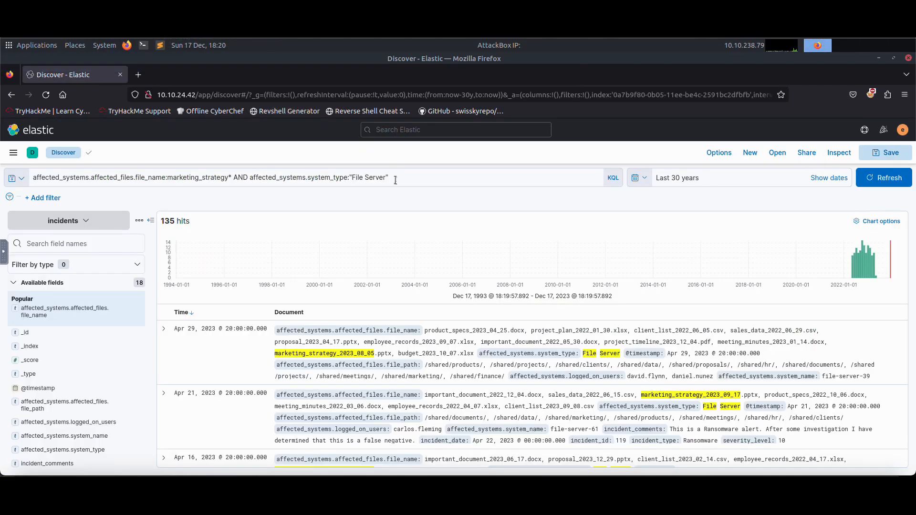
drag(396, 181, 32, 182)
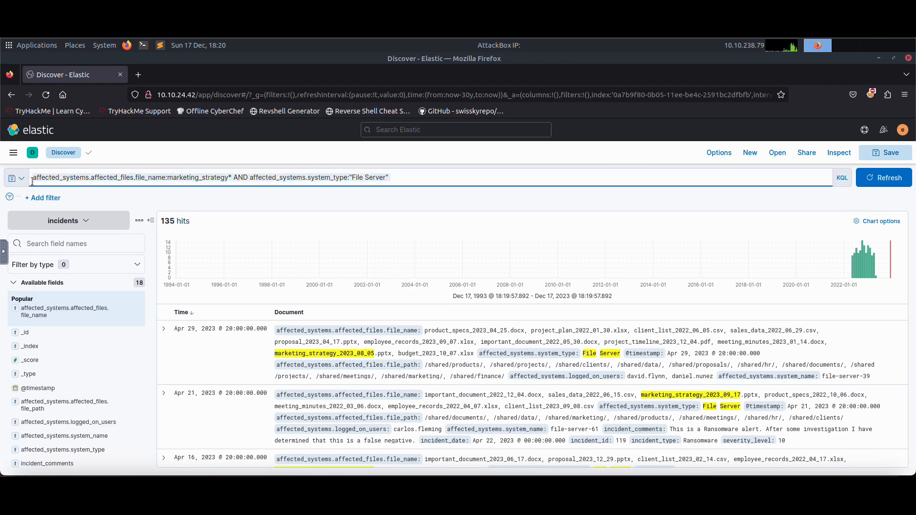
key(BackSpace)
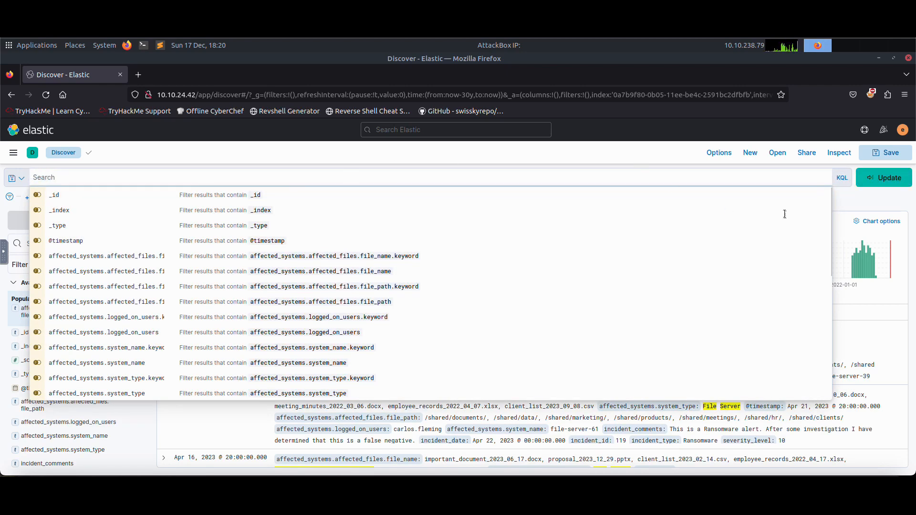
Start a new KQL query filtering affected_systems.system_type:"Web Server" followed by AND.
click(853, 204)
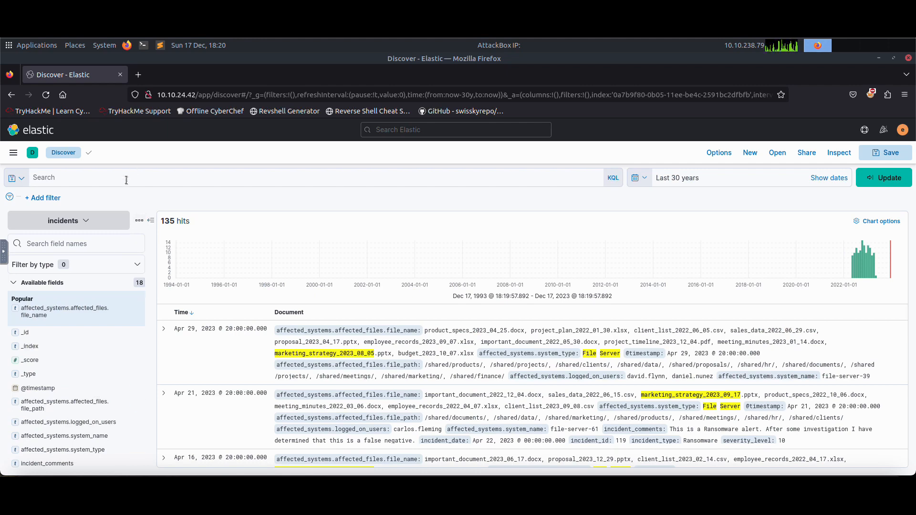
click(100, 178)
text(affecte)
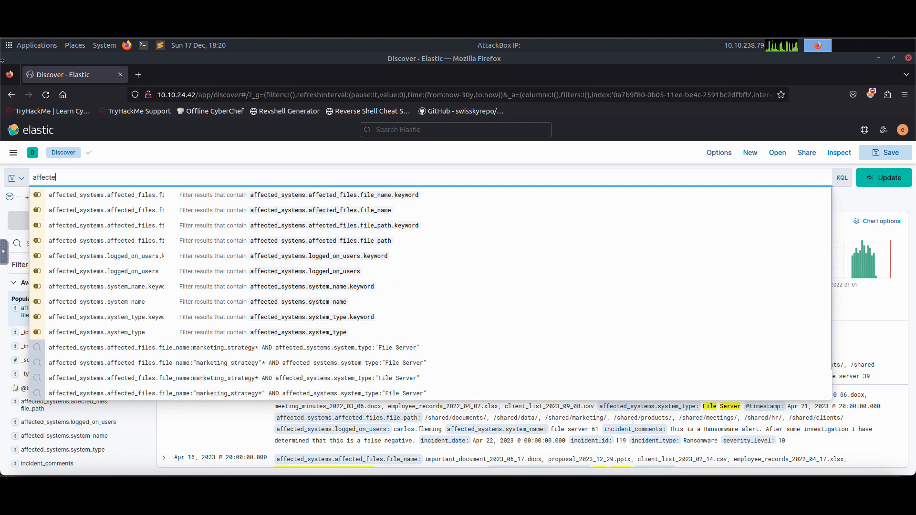
text(d_systems.)
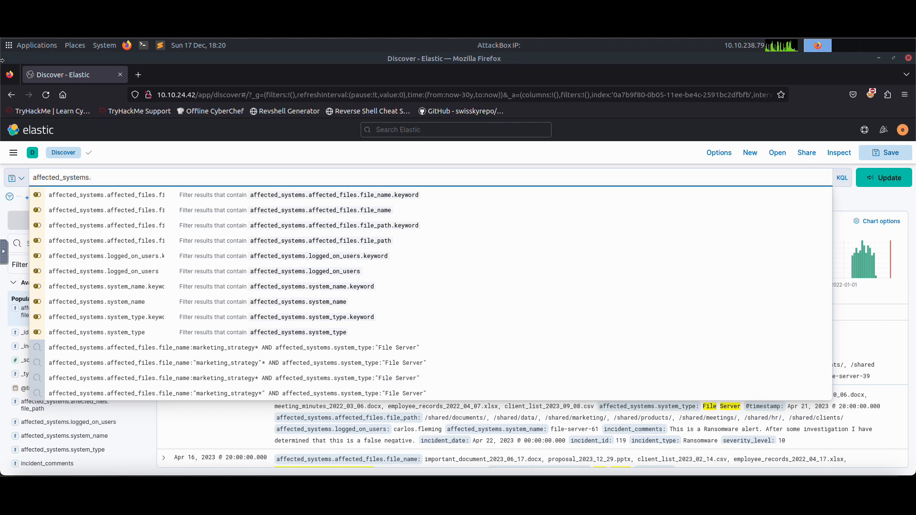
text(system_type:)
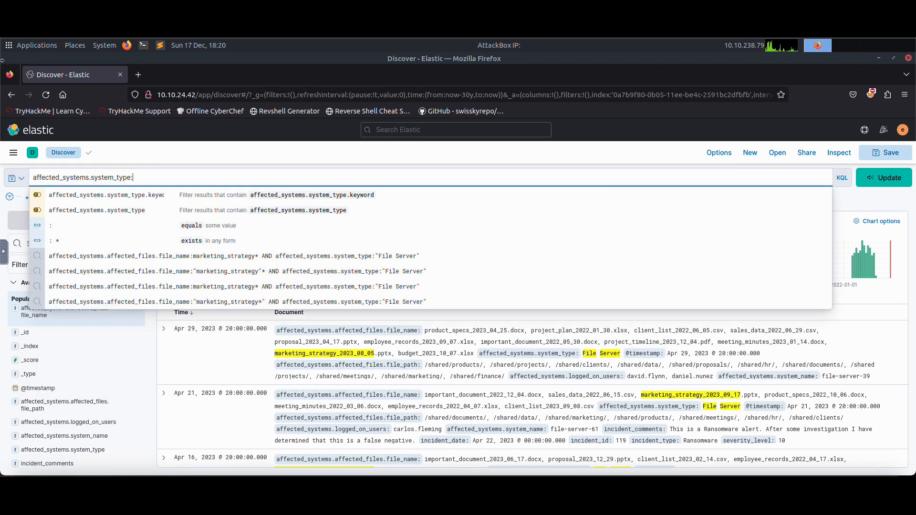
text(""we)
key(BackSpace)
key(BackSpace)
text(Web Server)
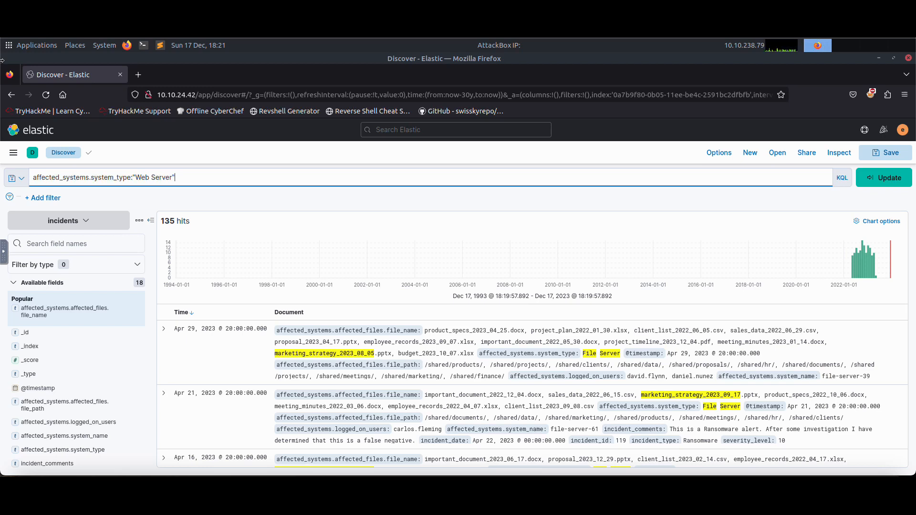
text( AND)
Browse the available fields and view the top values of incident_comments.
scroll(102, 306, down, 3)
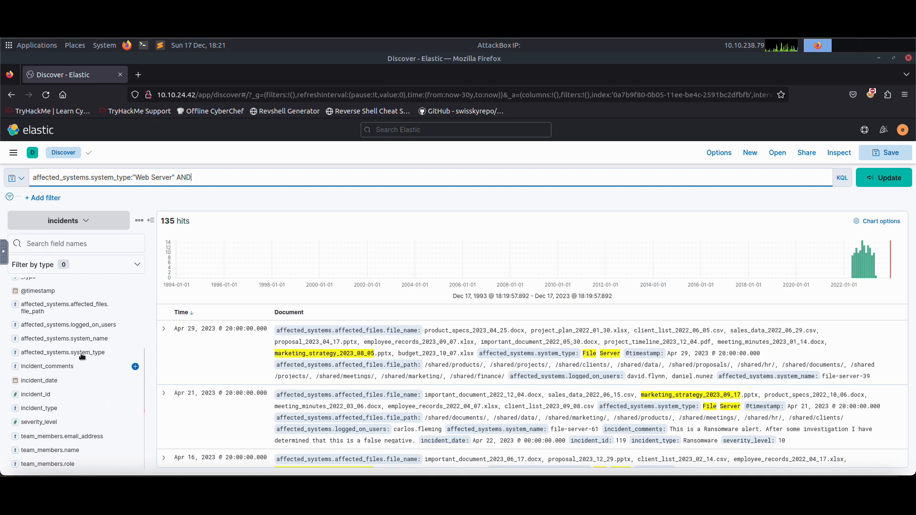
scroll(88, 392, down, 1)
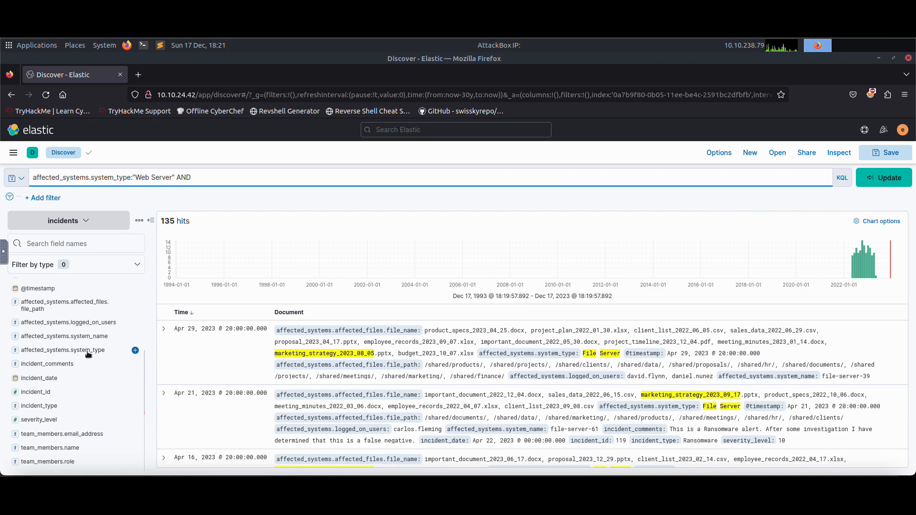
scroll(90, 347, up, 1)
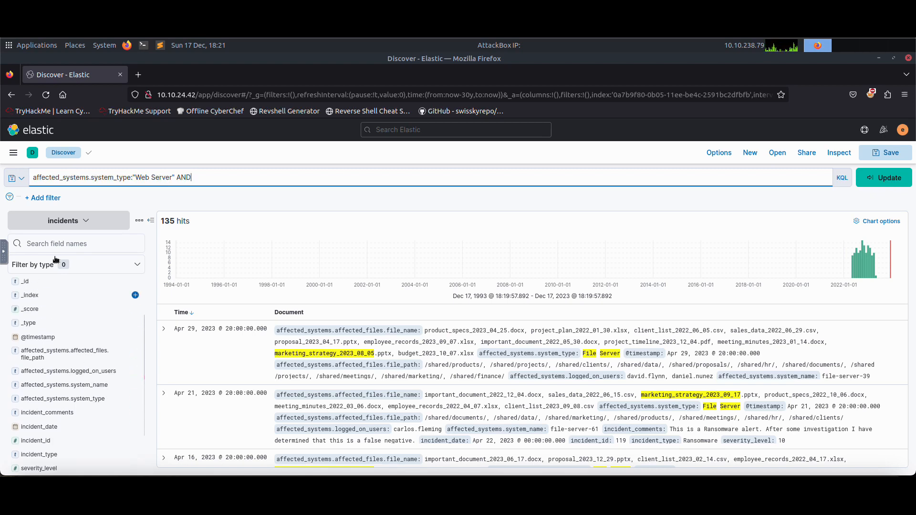
scroll(41, 331, up, 1)
scroll(41, 331, up, 1)
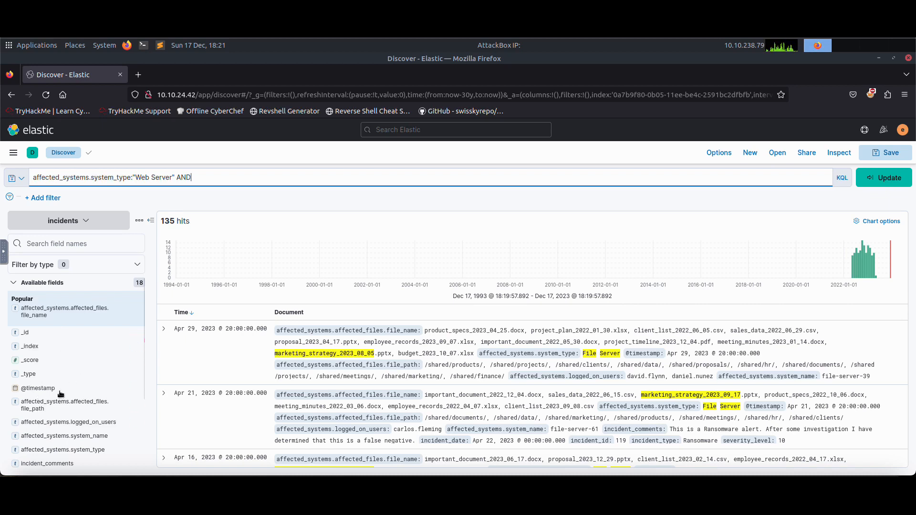
scroll(61, 391, down, 2)
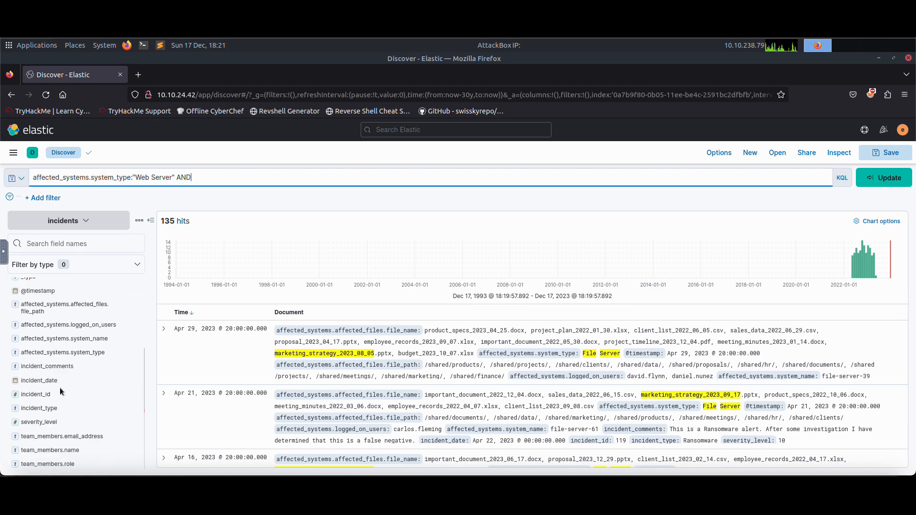
click(62, 367)
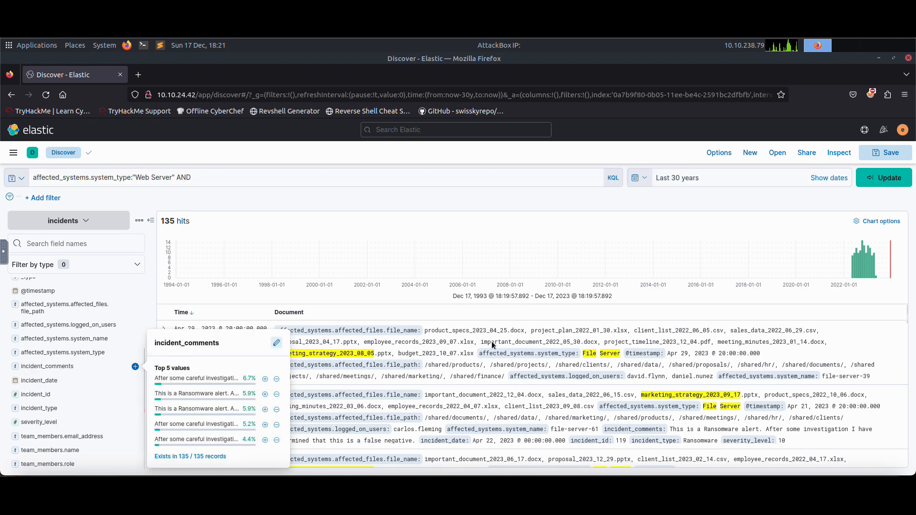
click(251, 198)
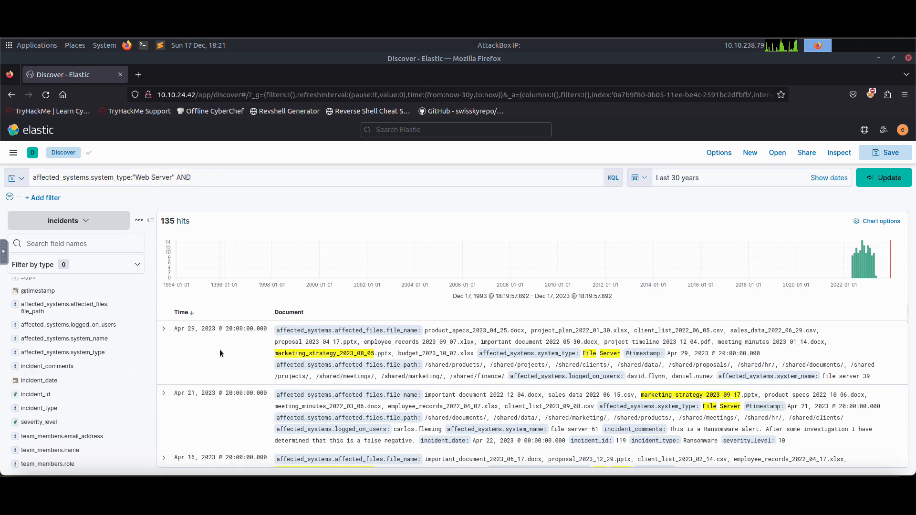
Expand the first document to read its incident comments, and reread the webserver question in the task.
click(164, 330)
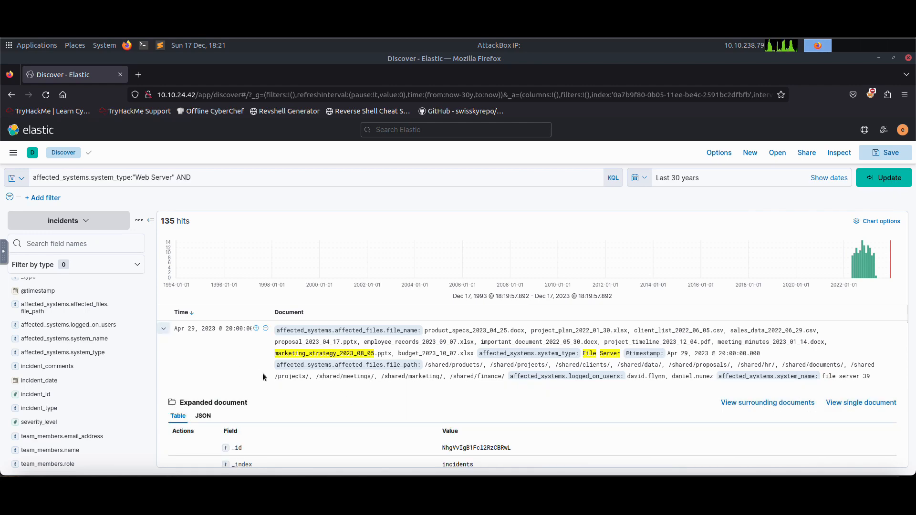
scroll(279, 373, down, 5)
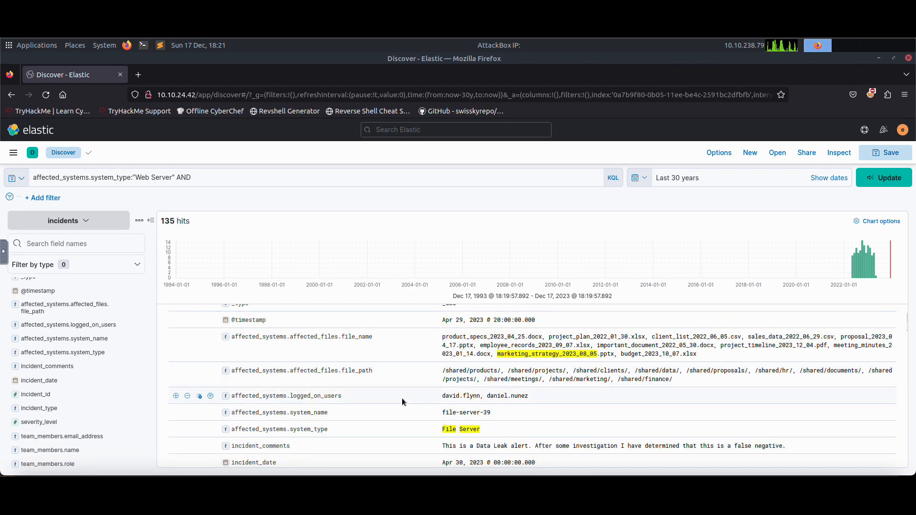
scroll(297, 429, down, 3)
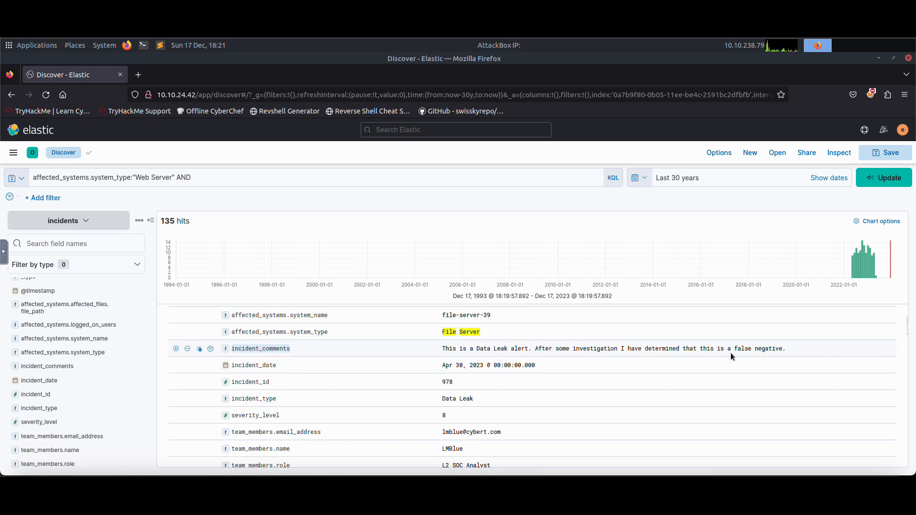
drag(783, 349, 741, 349)
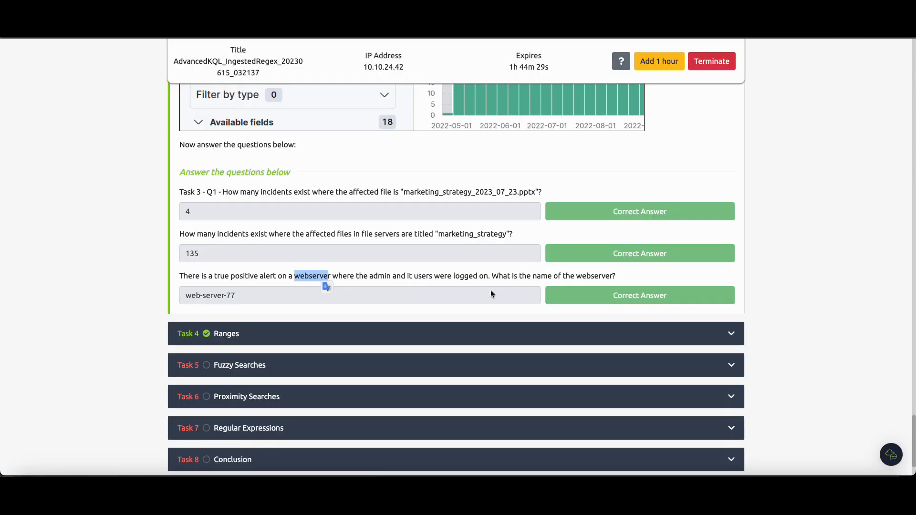
drag(214, 276, 250, 276)
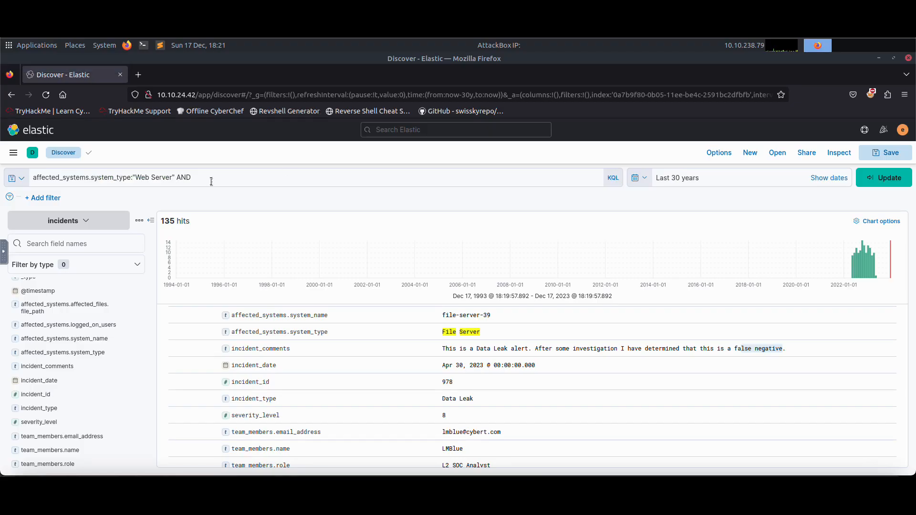
Extend the query with AND incident_comments:"false positive" and run it.
click(232, 182)
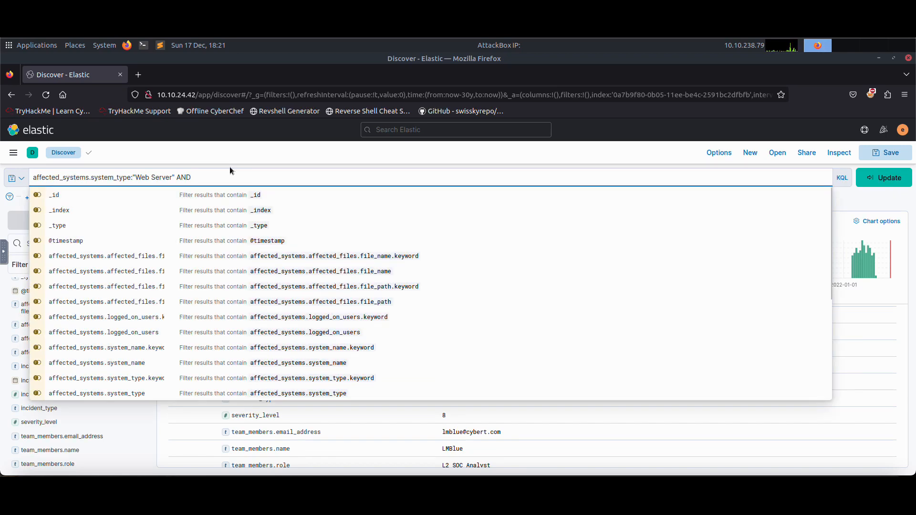
text(incide)
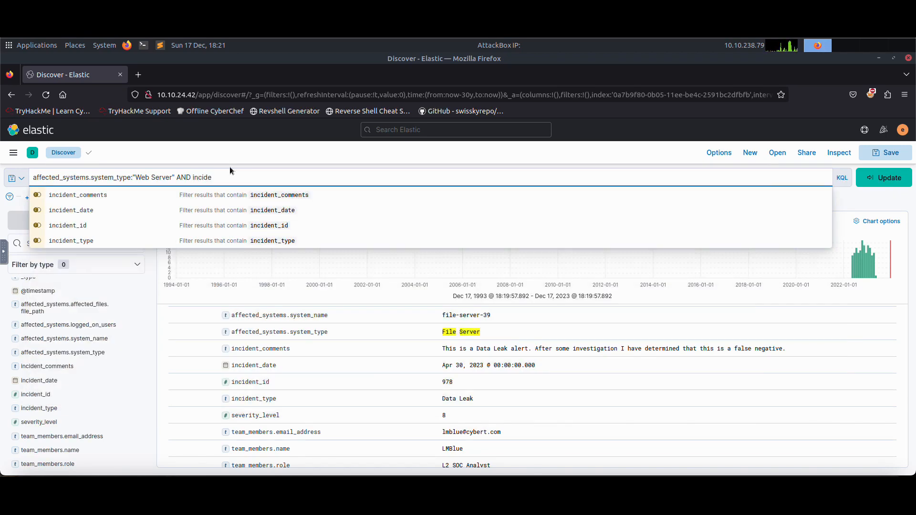
text(nt_comments)
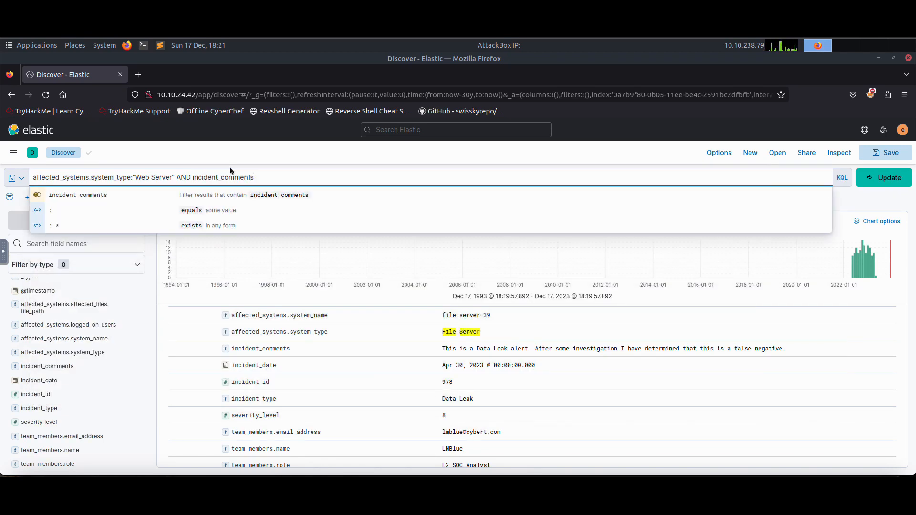
text(:)
text(")
text(false positi)
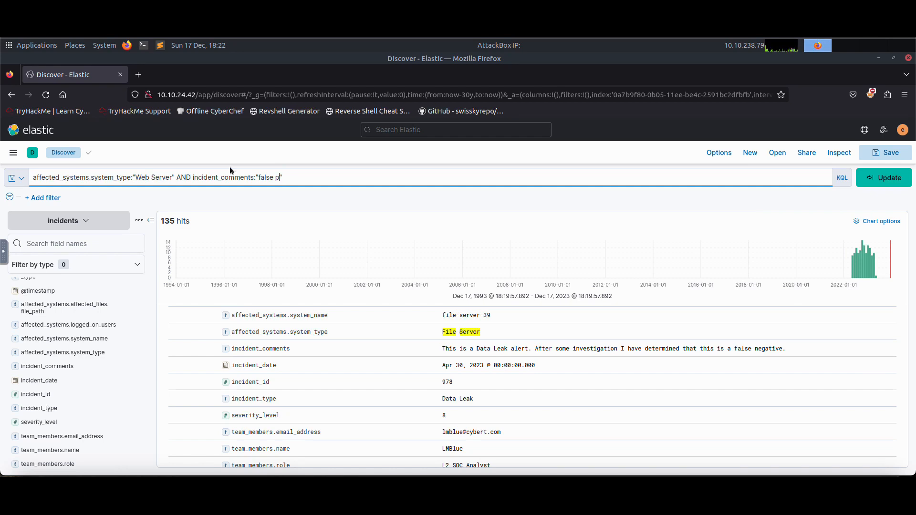
text(ve)
click(872, 185)
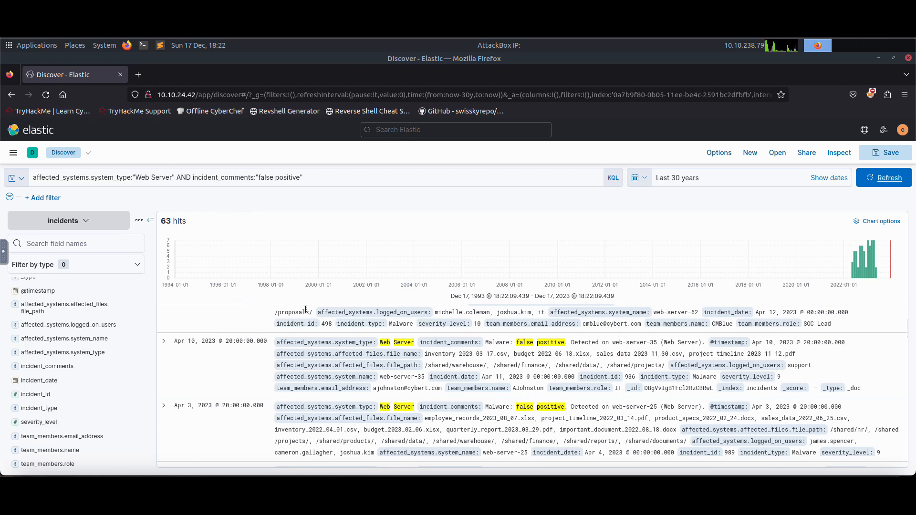
Expand the top matching document and examine its fields.
scroll(212, 341, up, 5)
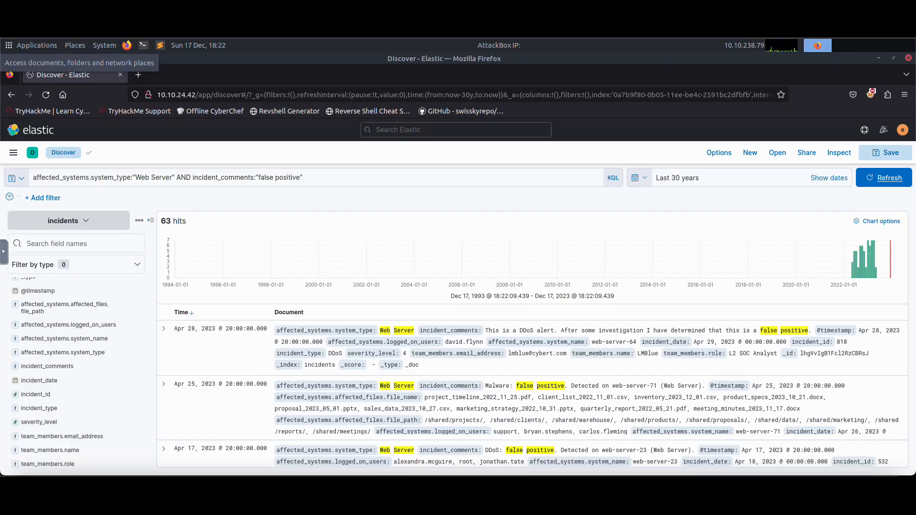
click(166, 330)
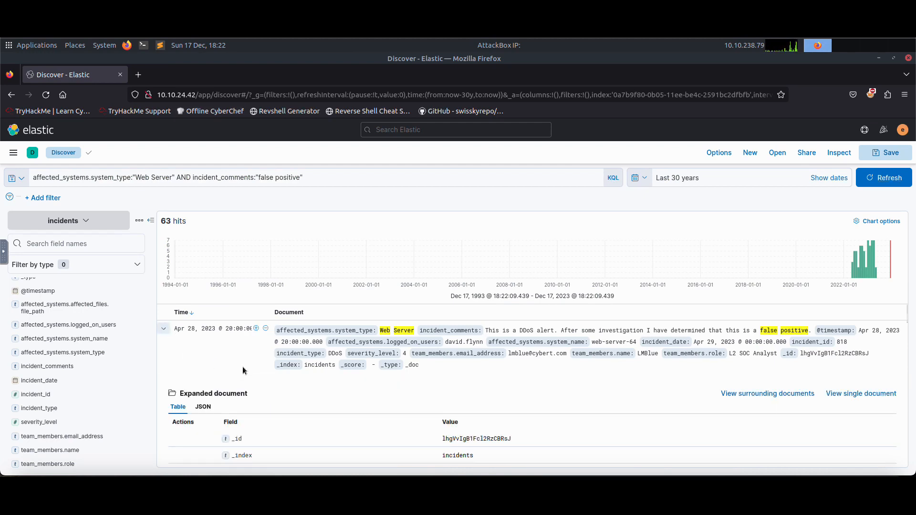
scroll(243, 372, down, 3)
scroll(249, 376, down, 2)
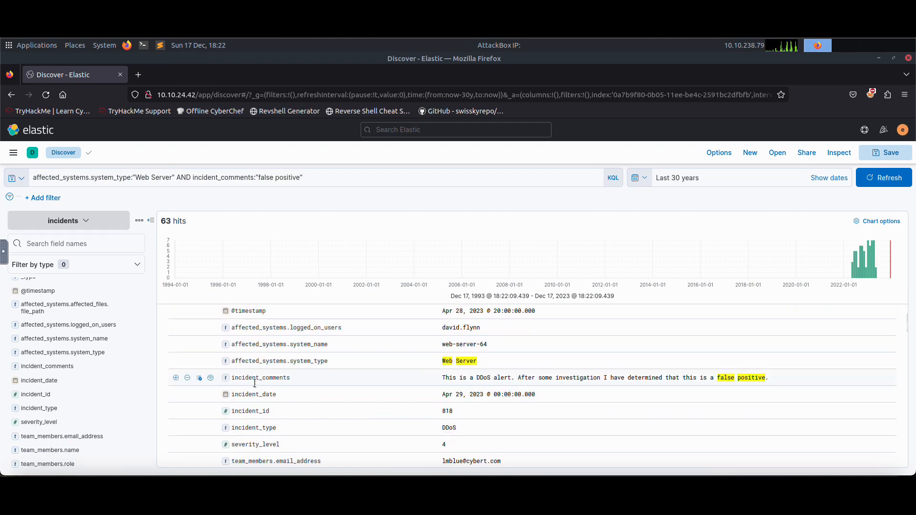
scroll(279, 382, down, 5)
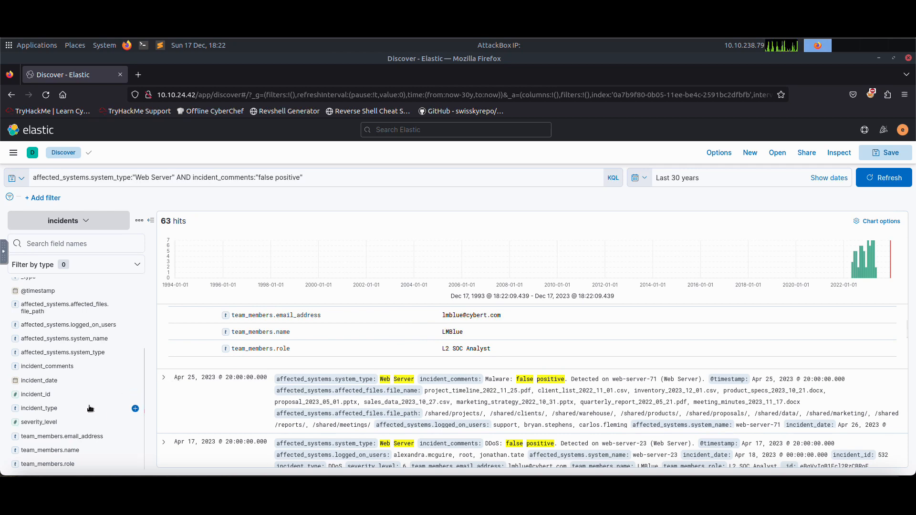
Inspect the top values of the team member name and role fields, then the _id and _type fields.
click(58, 449)
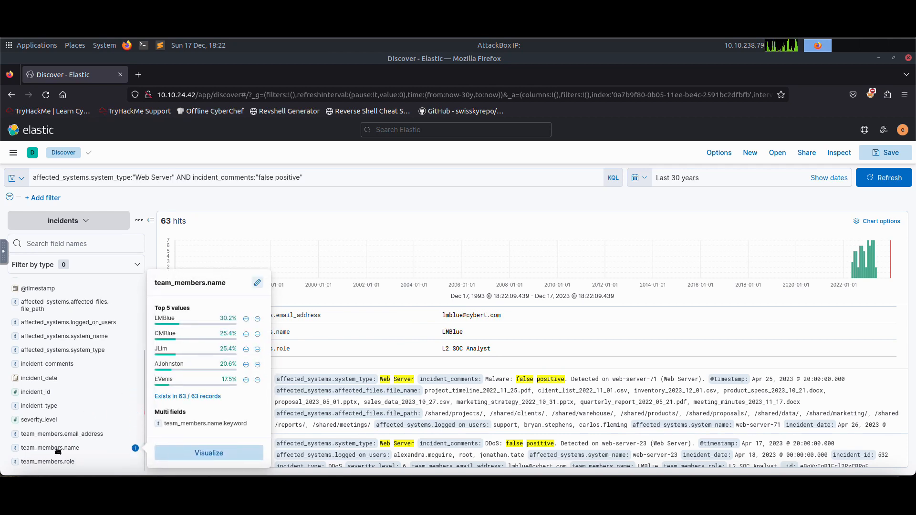
click(52, 461)
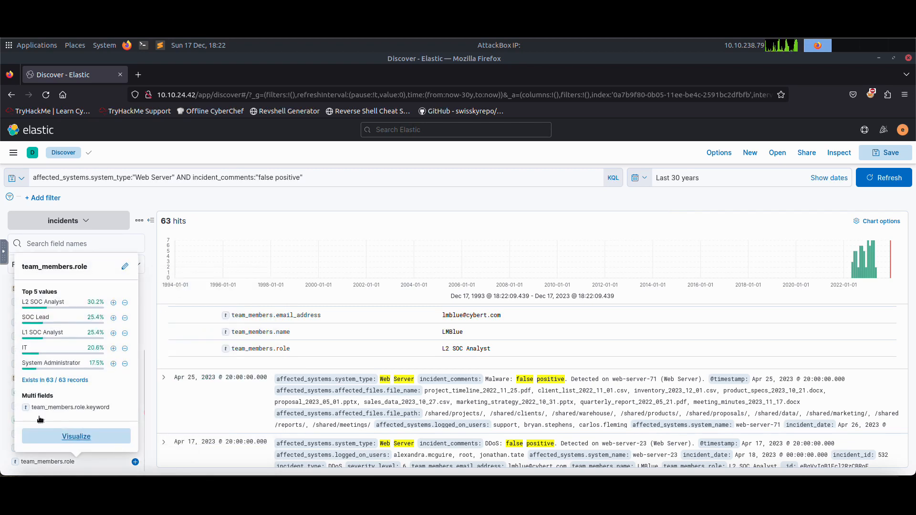
click(144, 309)
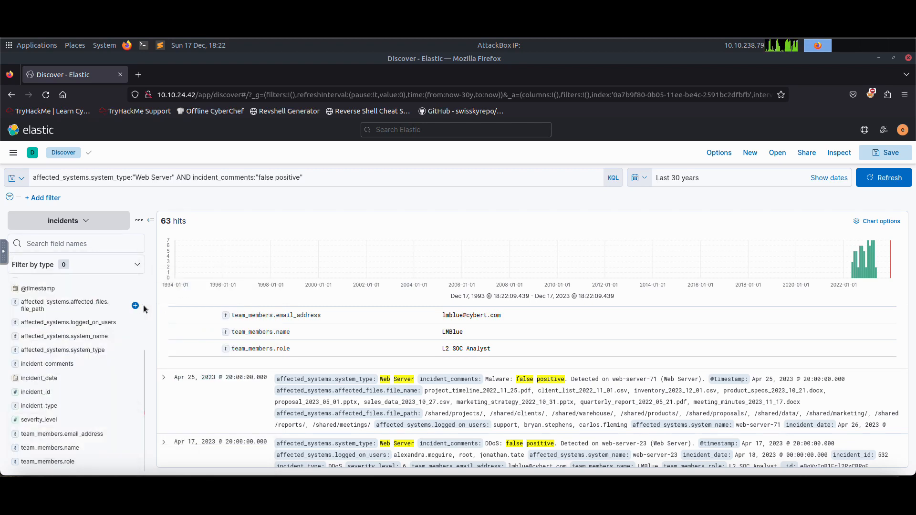
scroll(109, 375, up, 3)
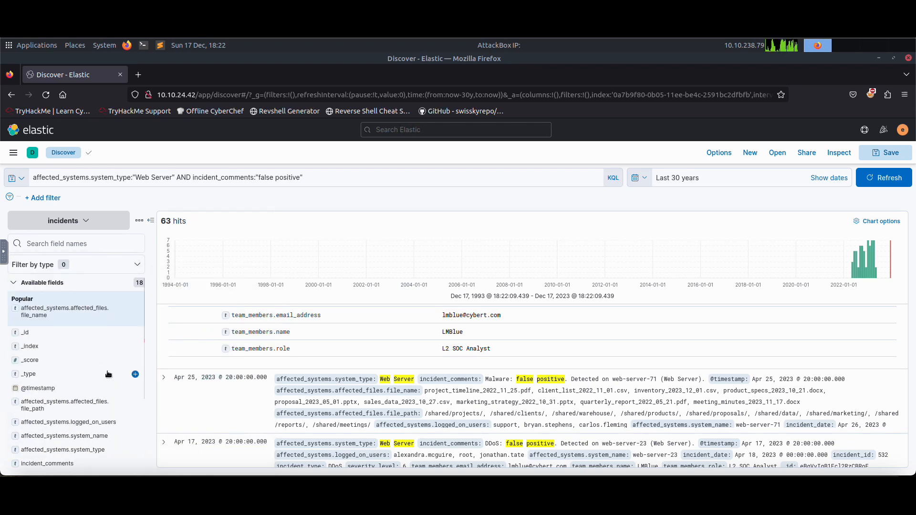
click(57, 348)
click(60, 334)
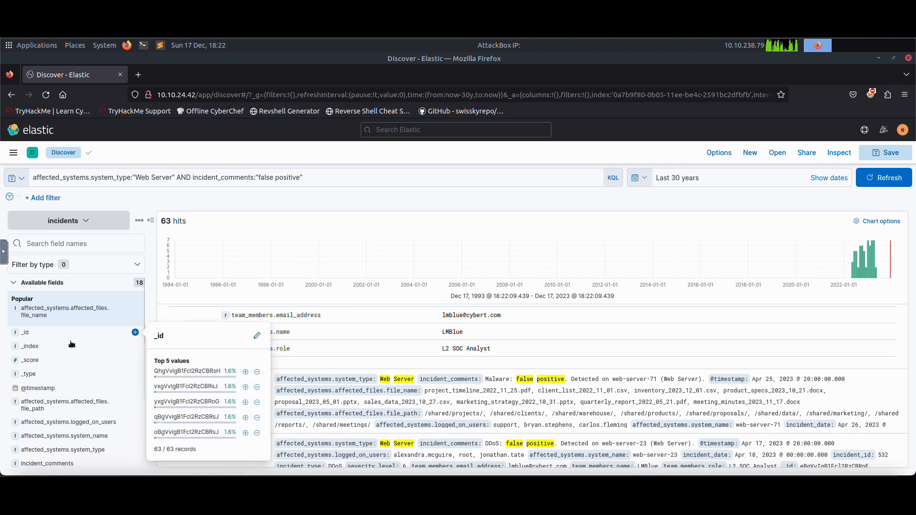
click(73, 375)
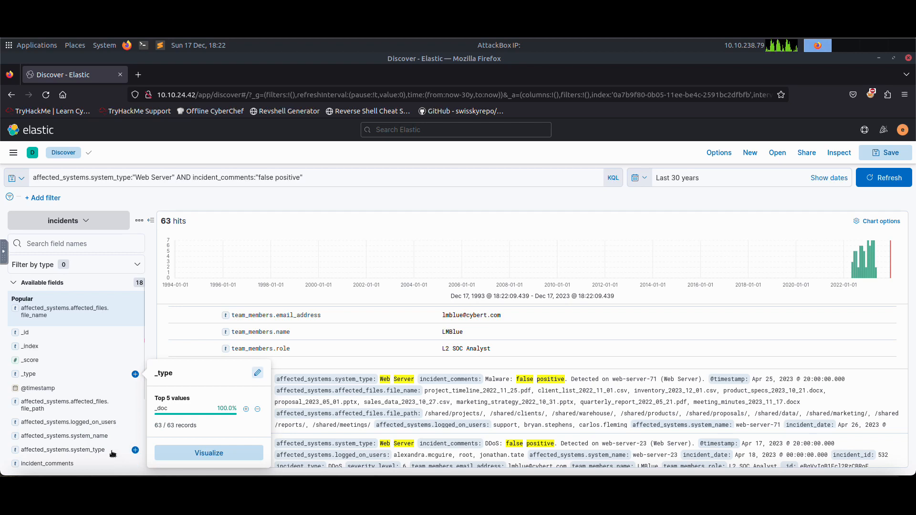
Inspect the top values of incident_id, severity_level and the team members' e-mail address fields.
scroll(82, 403, down, 3)
click(78, 393)
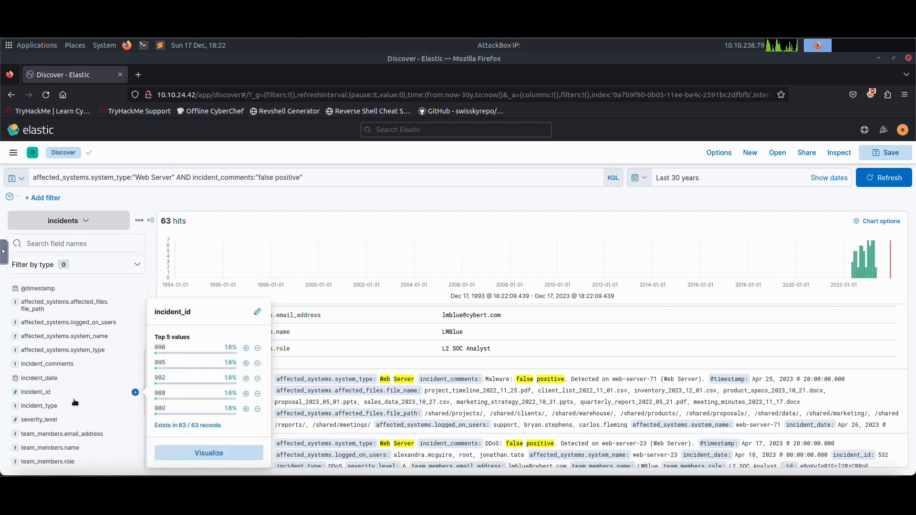
click(73, 406)
click(70, 417)
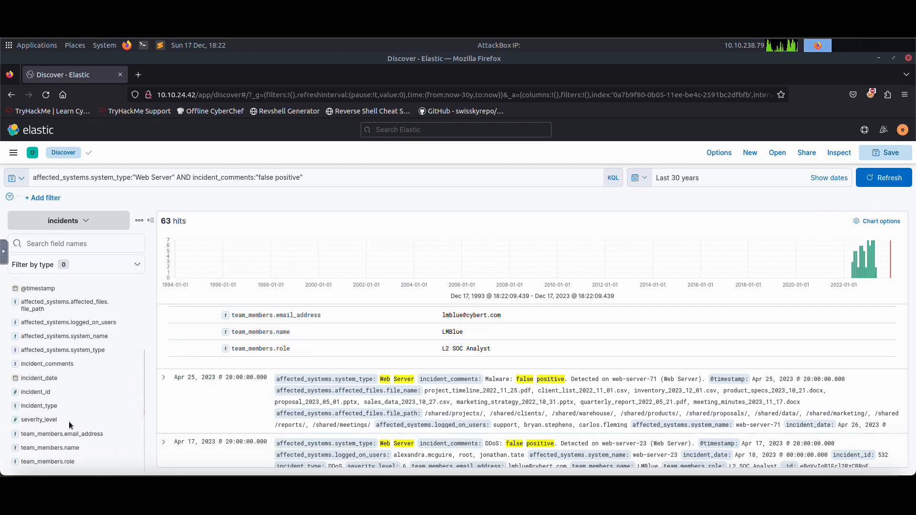
click(63, 422)
click(62, 435)
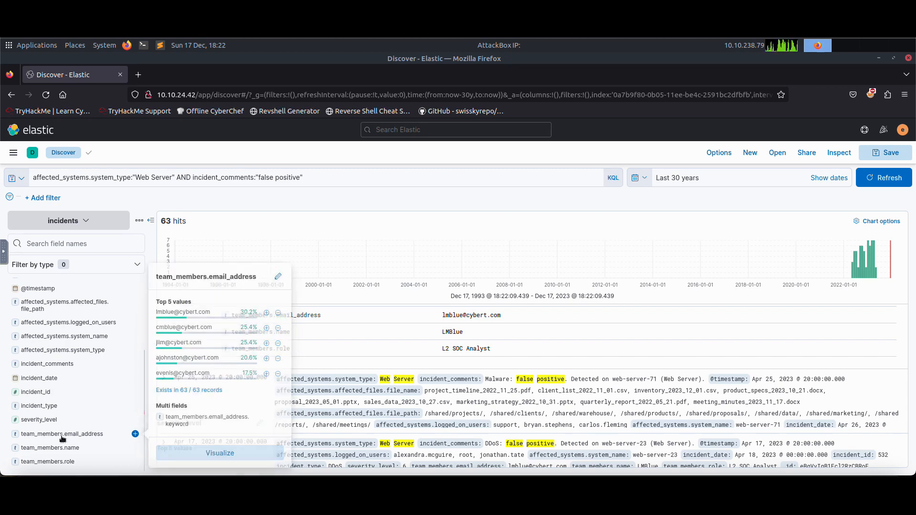
Inspect the top team member names and roles, then filter the results to the System Administrator role.
click(66, 448)
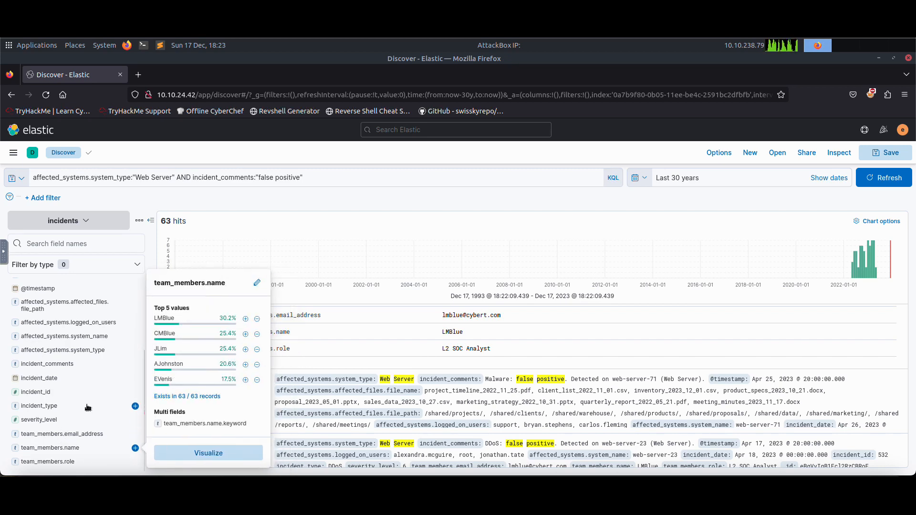
click(70, 461)
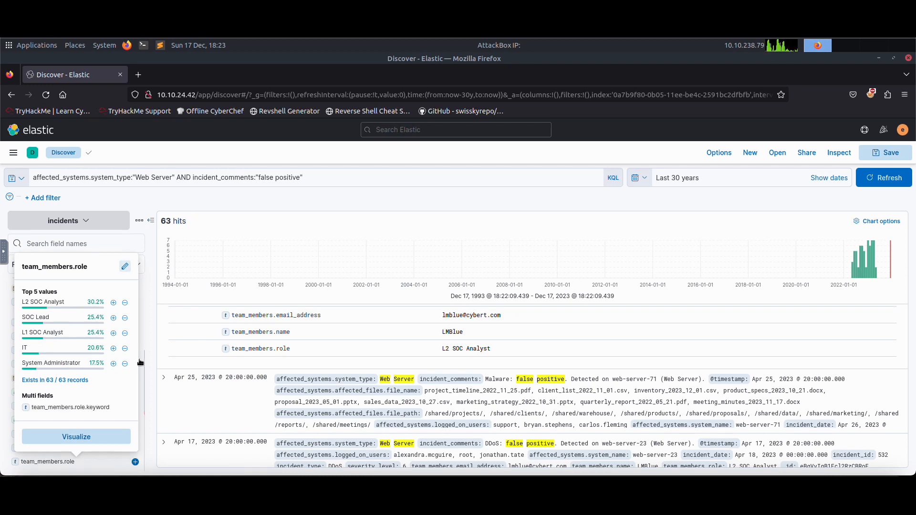
click(113, 363)
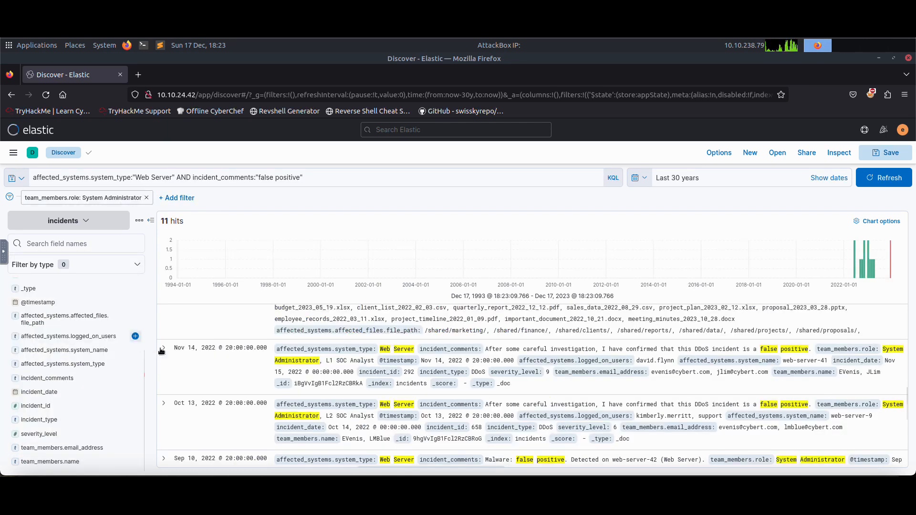
Expand the first System Administrator incident and examine its fields, then reread the task question.
scroll(254, 348, up, 8)
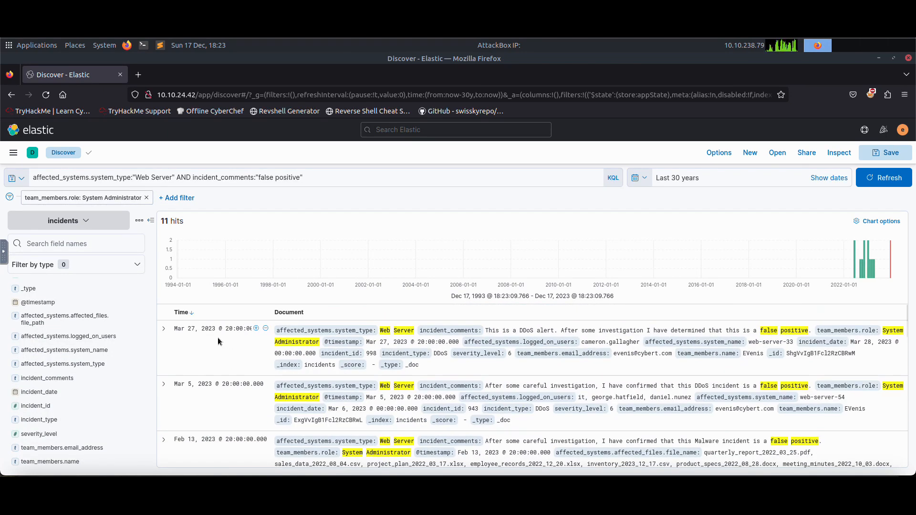
click(161, 329)
scroll(333, 380, down, 5)
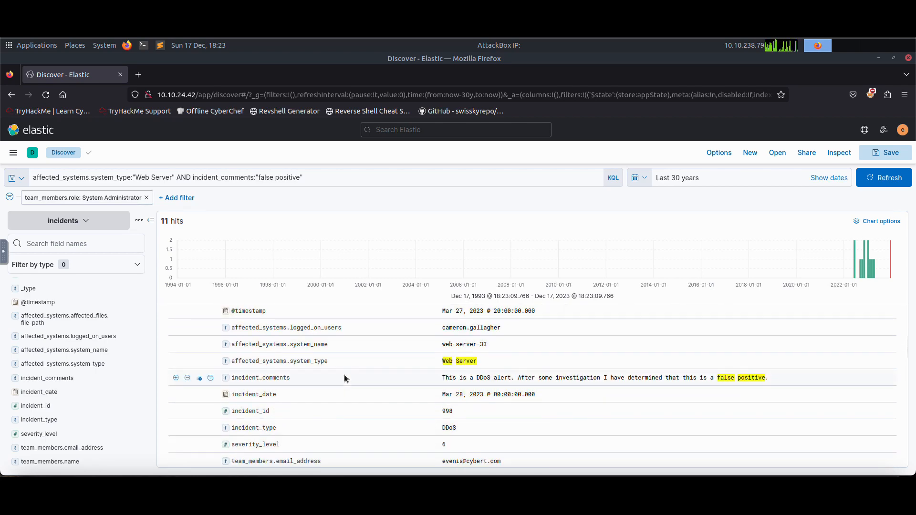
scroll(345, 378, down, 2)
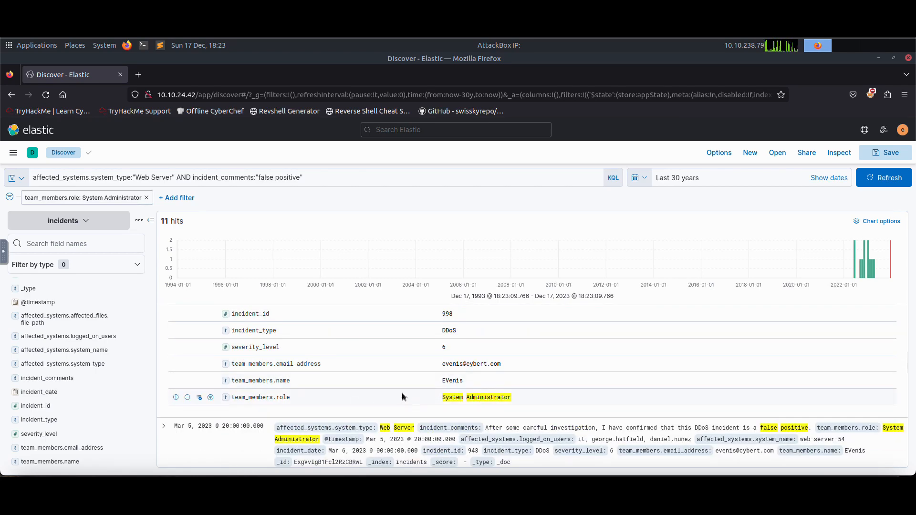
scroll(402, 397, up, 3)
scroll(402, 396, down, 3)
scroll(401, 396, down, 3)
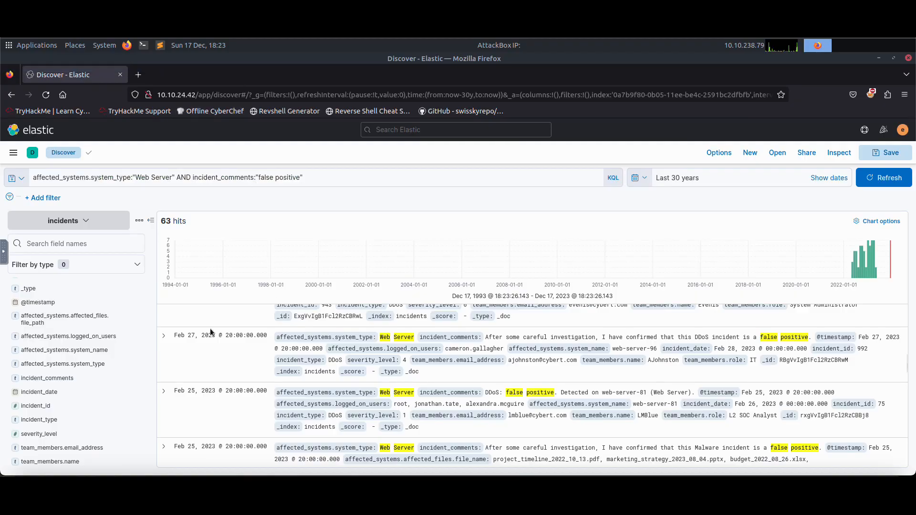
Scroll through the expanded web-server-33 incident's fields.
scroll(208, 327, down, 1)
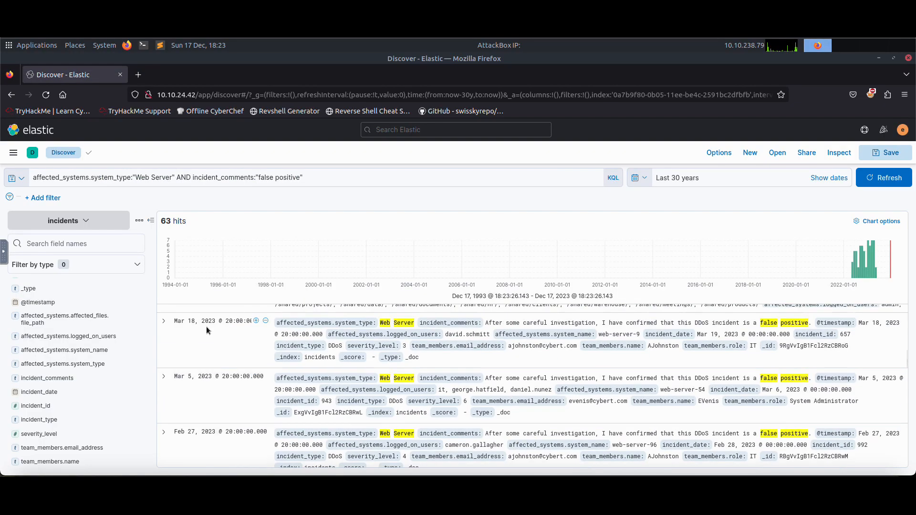
scroll(208, 334, up, 10)
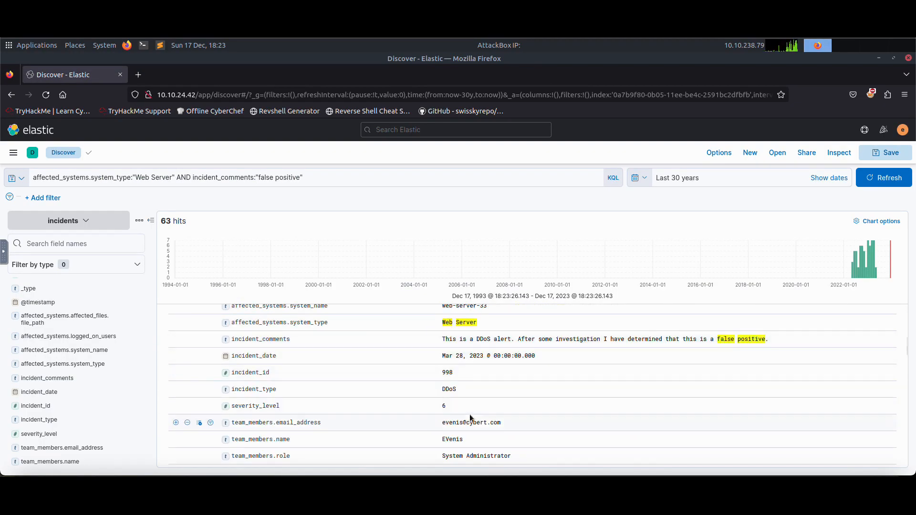
scroll(467, 402, up, 2)
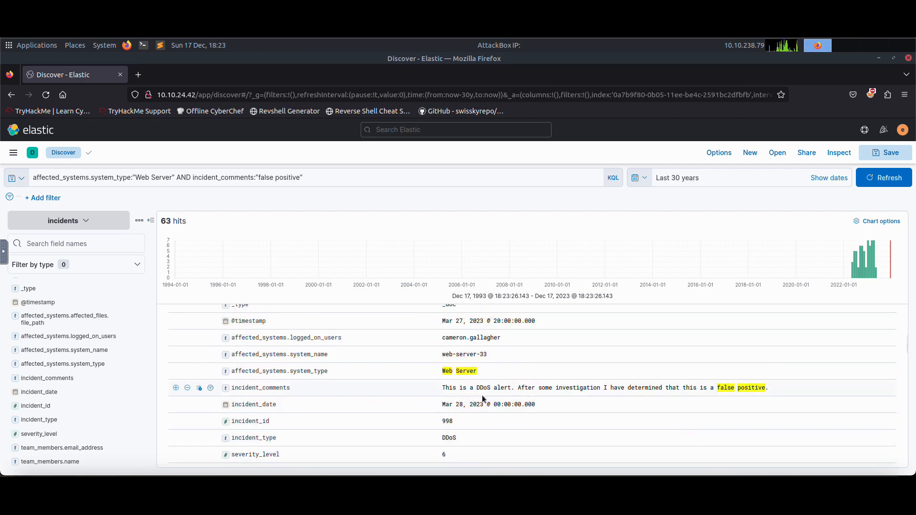
scroll(484, 389, up, 2)
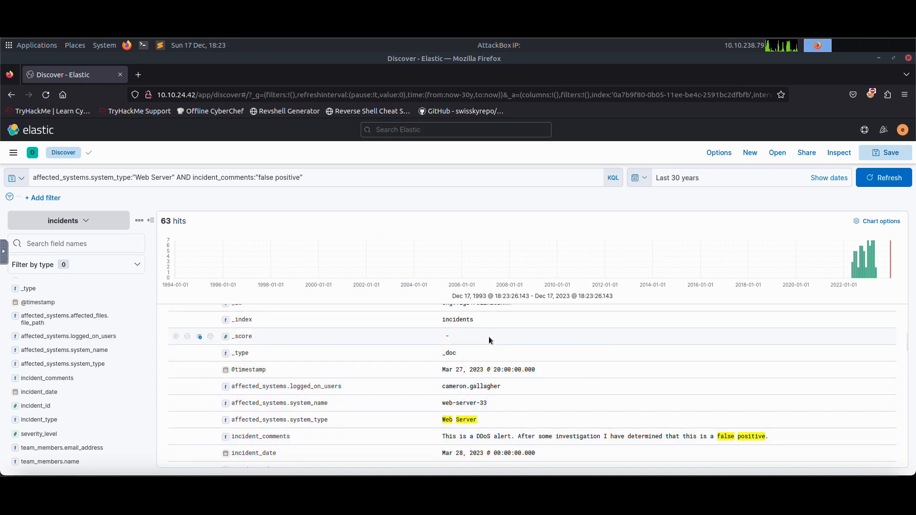
scroll(494, 391, up, 2)
scroll(503, 394, down, 6)
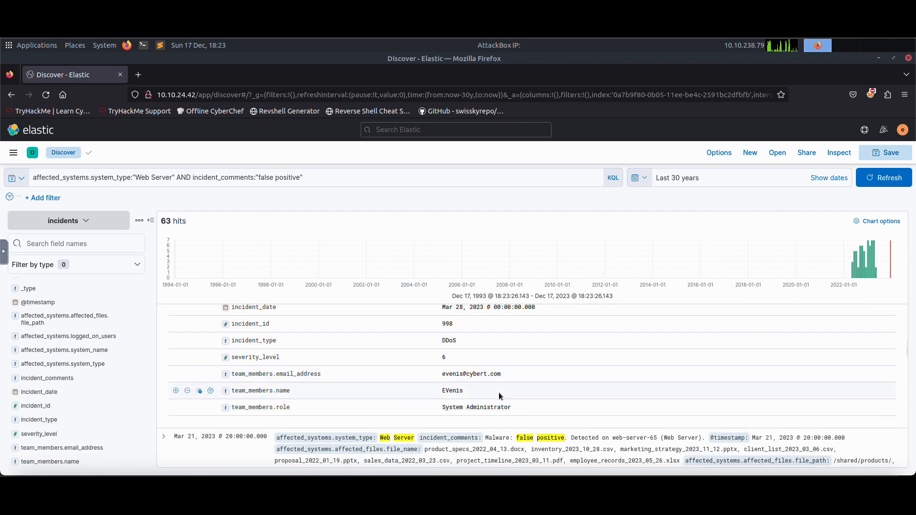
scroll(416, 397, up, 2)
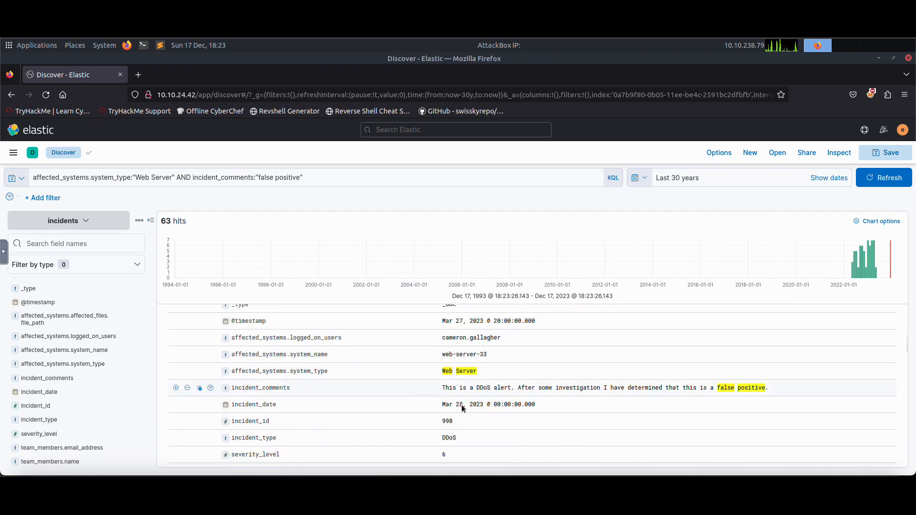
scroll(462, 399, up, 2)
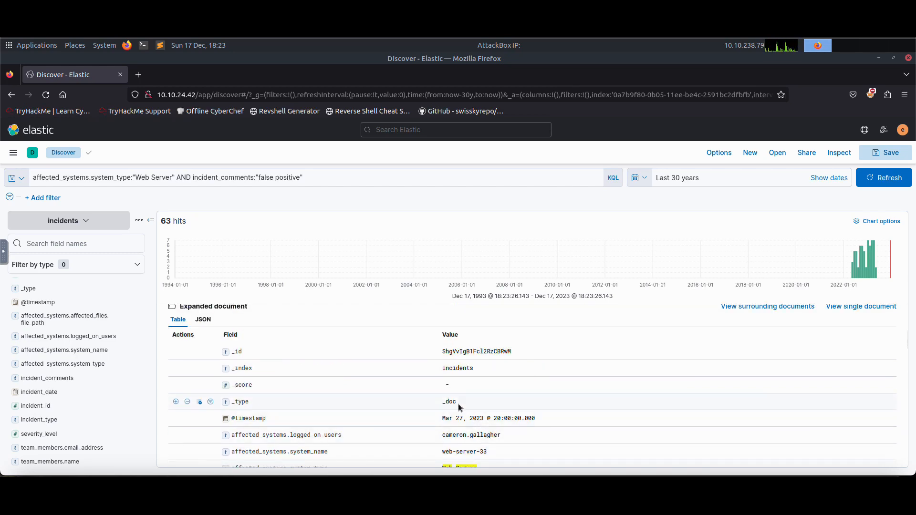
scroll(457, 404, down, 5)
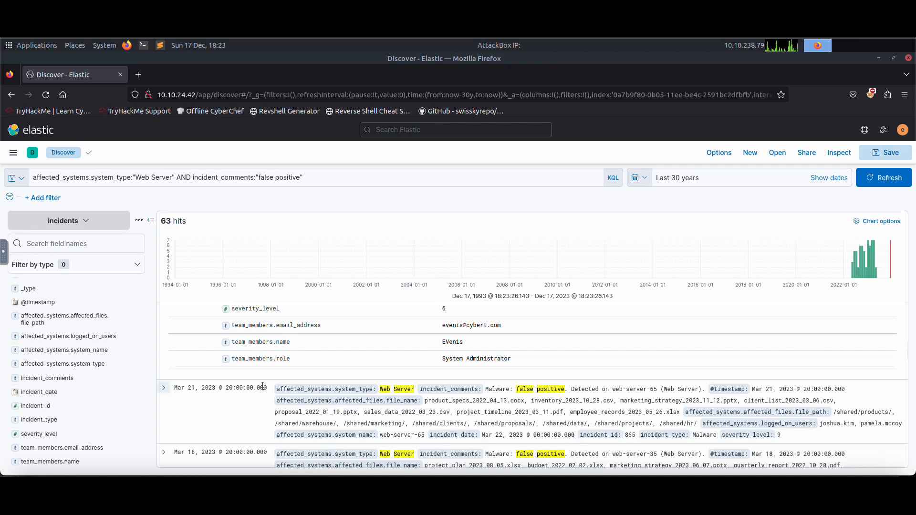
Expand the web-server-65 incident and examine its fields.
click(164, 388)
scroll(416, 424, down, 3)
scroll(427, 401, down, 3)
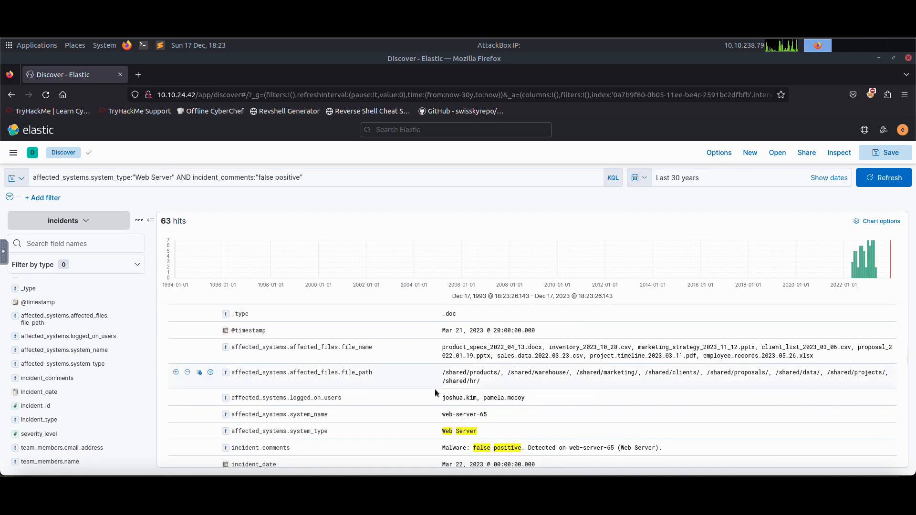
scroll(439, 390, down, 1)
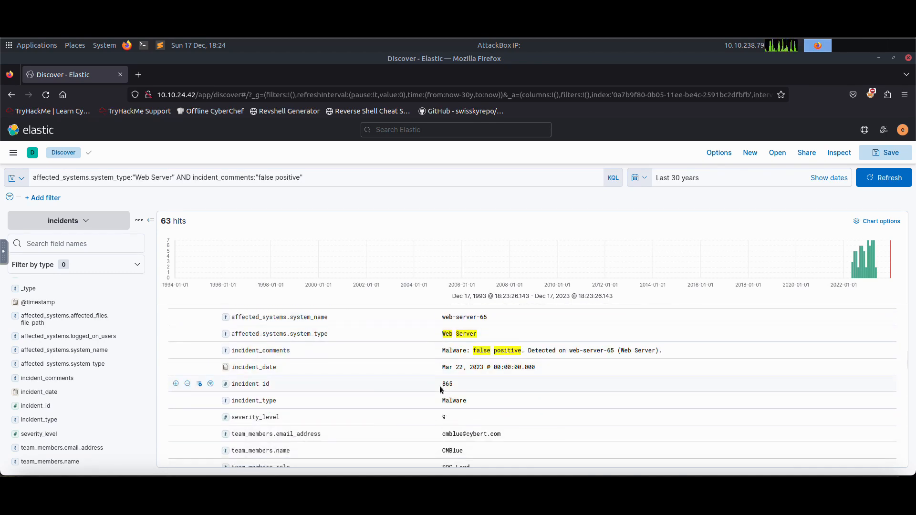
scroll(440, 386, down, 2)
scroll(441, 387, up, 2)
scroll(442, 385, down, 2)
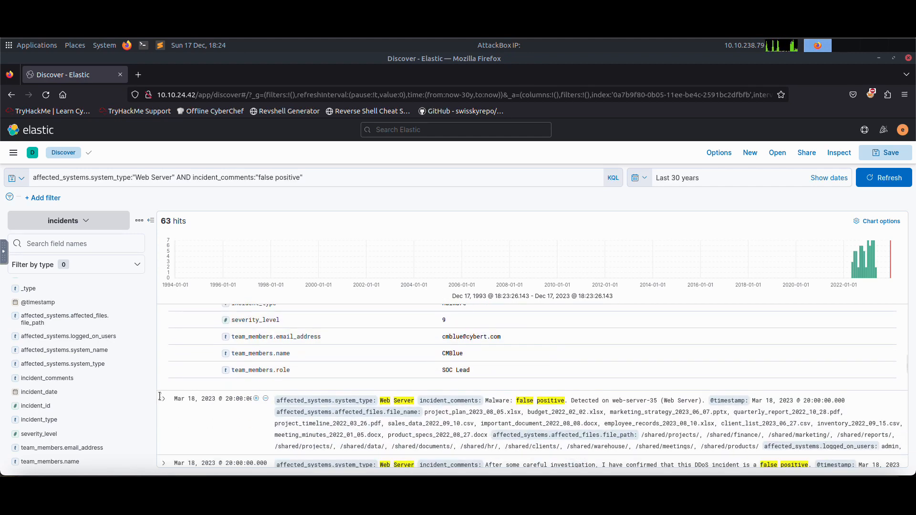
Expand the two March 18 incidents on web-server-35 and web-server-9 and examine their fields.
click(163, 398)
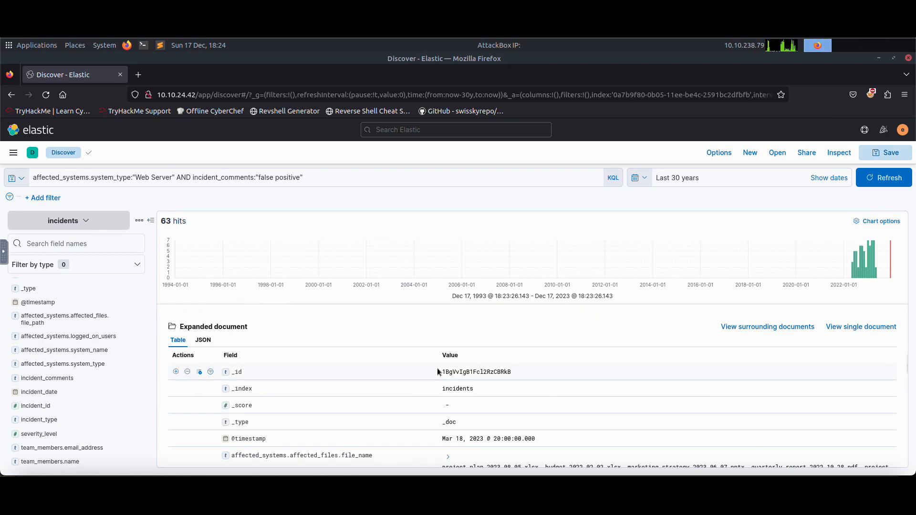
scroll(437, 372, down, 6)
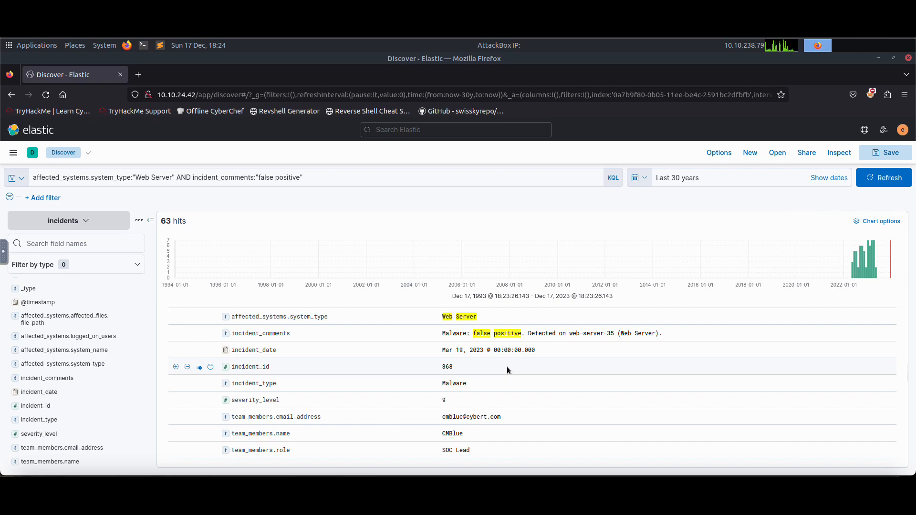
scroll(508, 370, up, 3)
scroll(508, 370, down, 7)
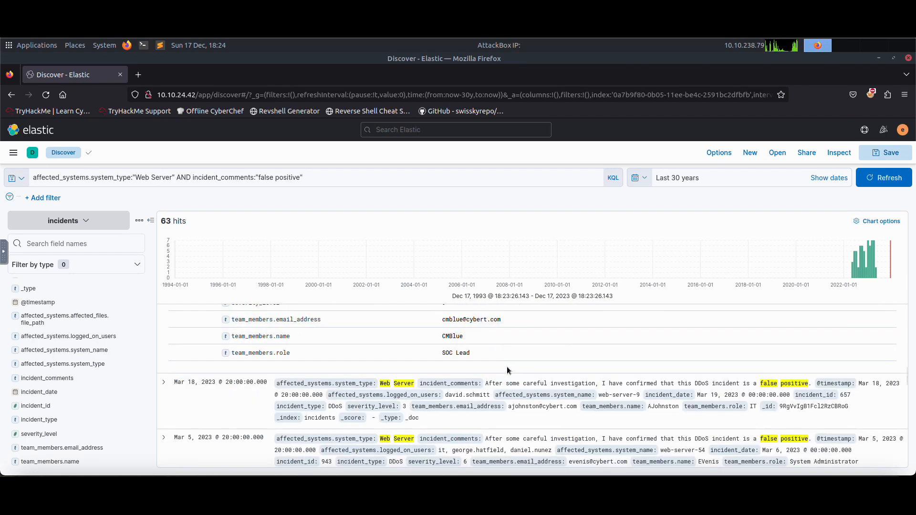
scroll(508, 370, up, 2)
scroll(508, 371, down, 2)
click(168, 383)
scroll(392, 400, down, 5)
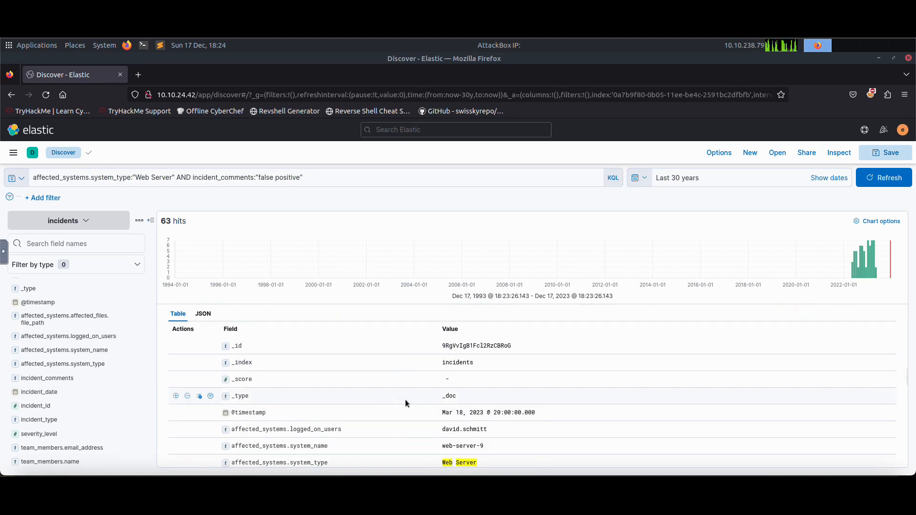
scroll(405, 402, down, 3)
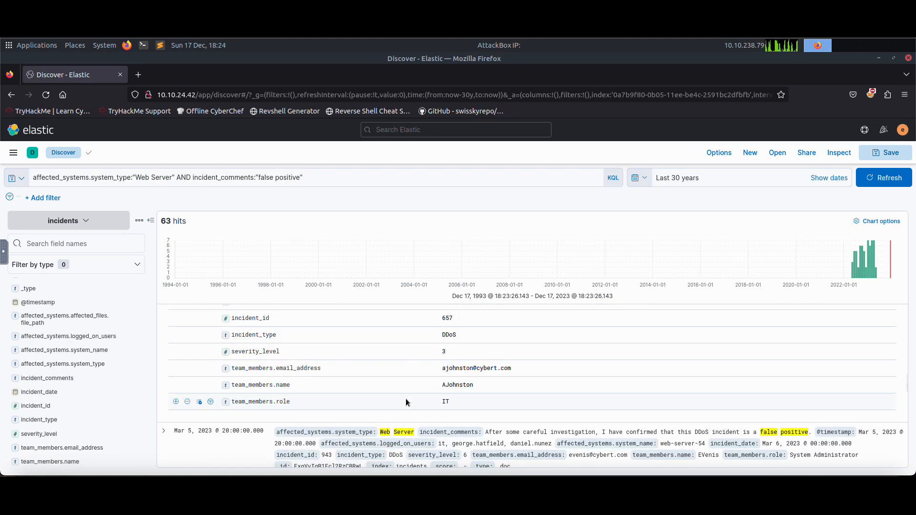
Expand the March 5 and February 25 incidents, then reread the marketing_strategy task question.
click(162, 433)
scroll(434, 405, down, 3)
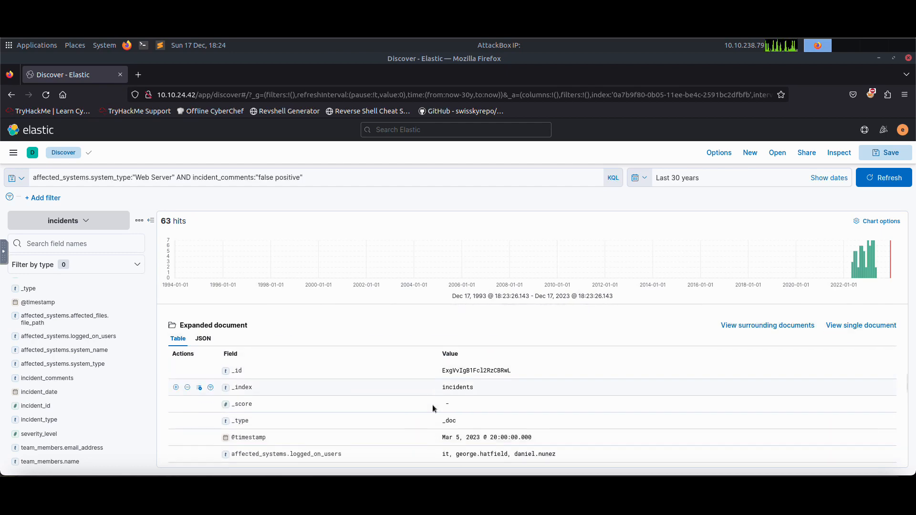
scroll(433, 405, down, 5)
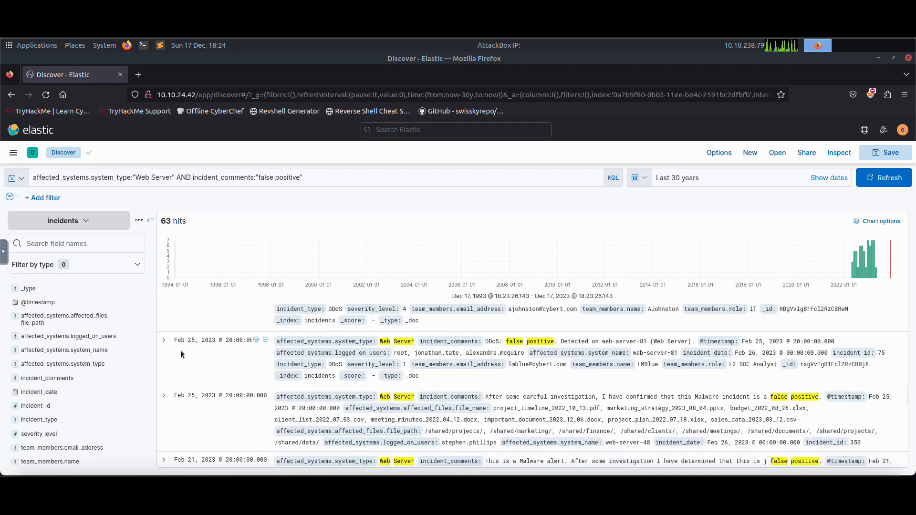
click(163, 341)
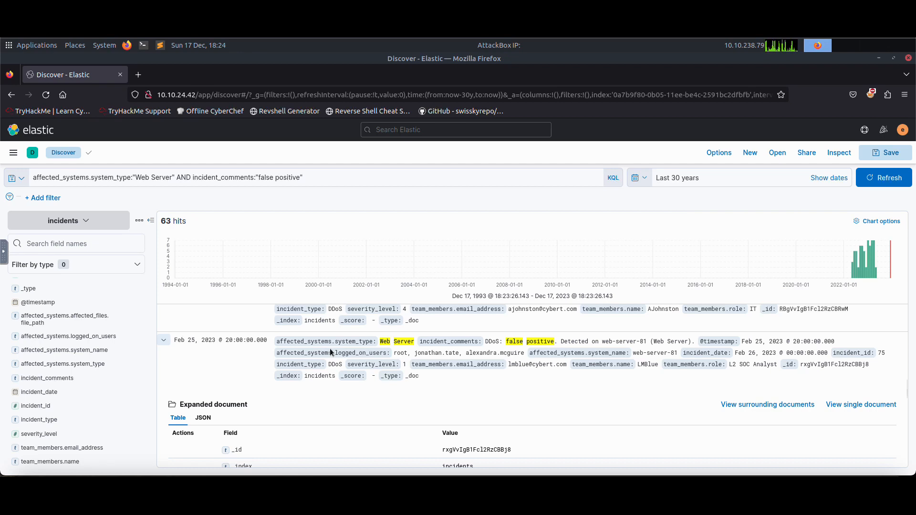
scroll(406, 387, down, 5)
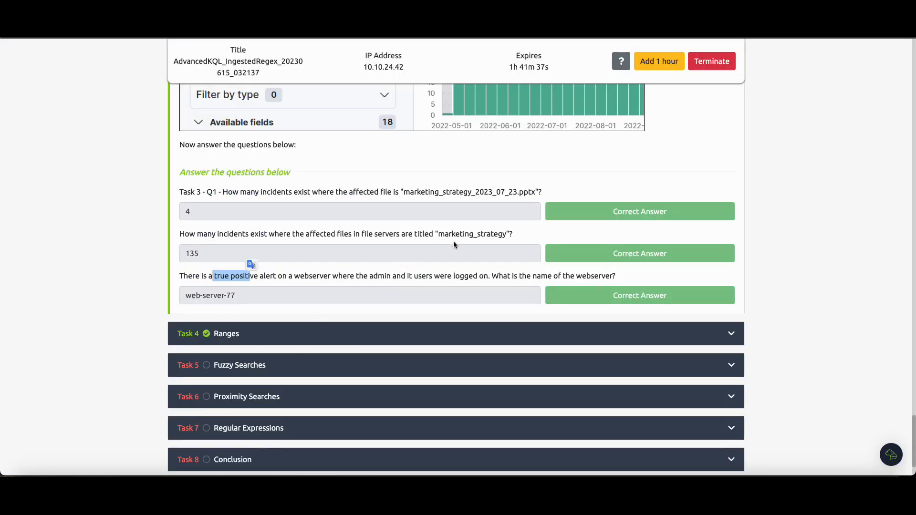
drag(438, 233, 493, 234)
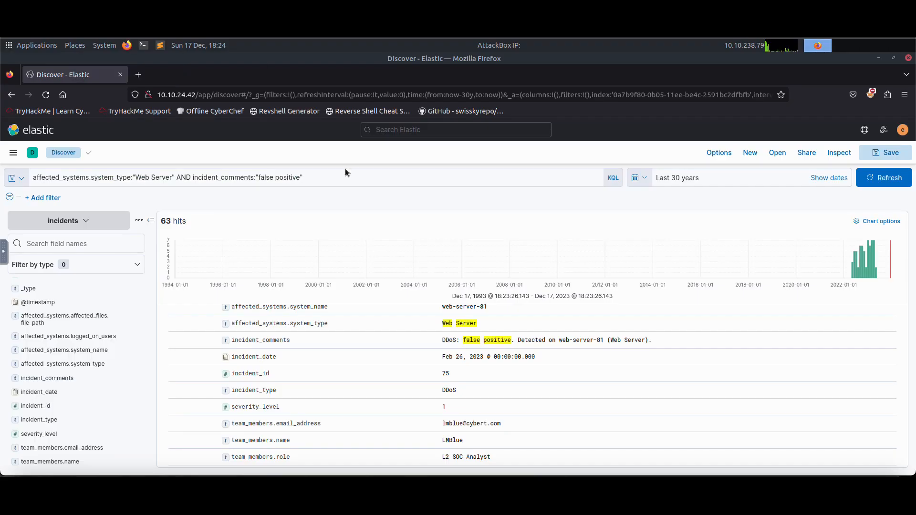
Extend the query with AND affected_systems.affected_files.file_name:marketing_strategy* and run it.
click(347, 176)
text(AND )
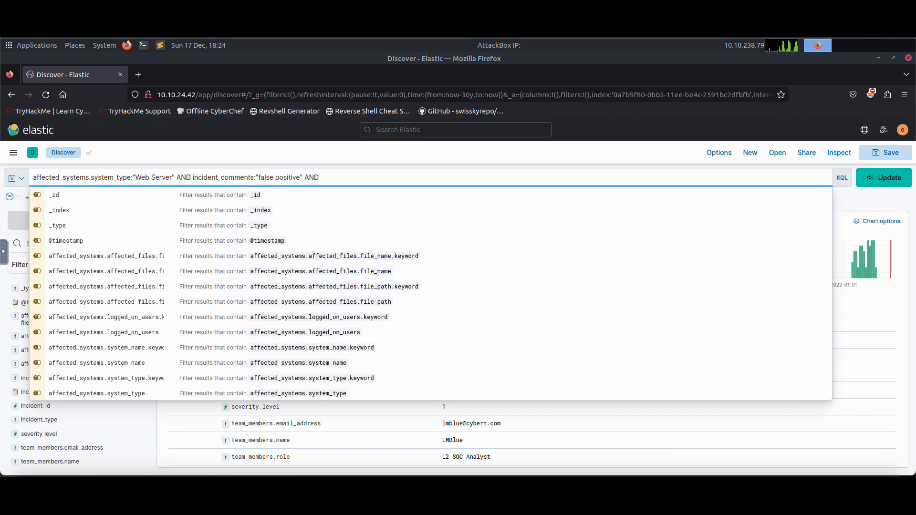
text(affect)
text(ed_fil)
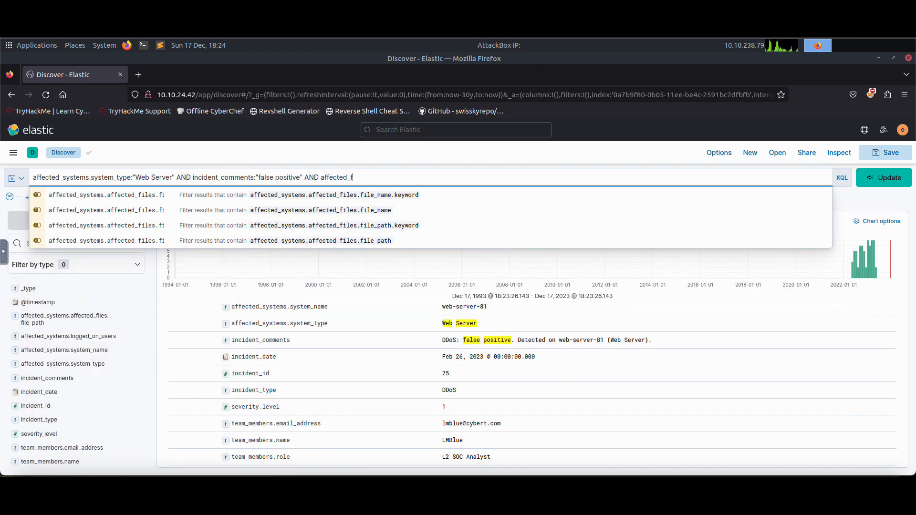
key(BackSpace)
text(sys)
key(Down)
key(Down)
key(Down)
key(Down)
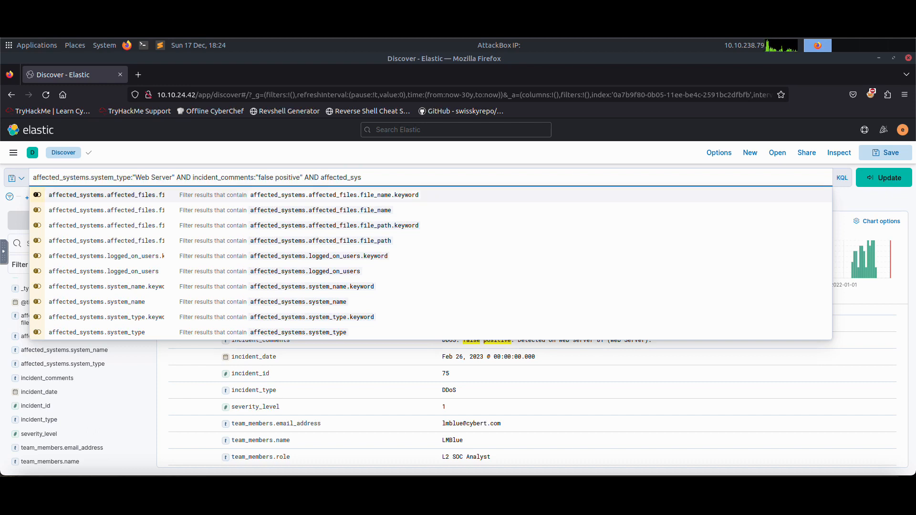
key(Up)
key(Up)
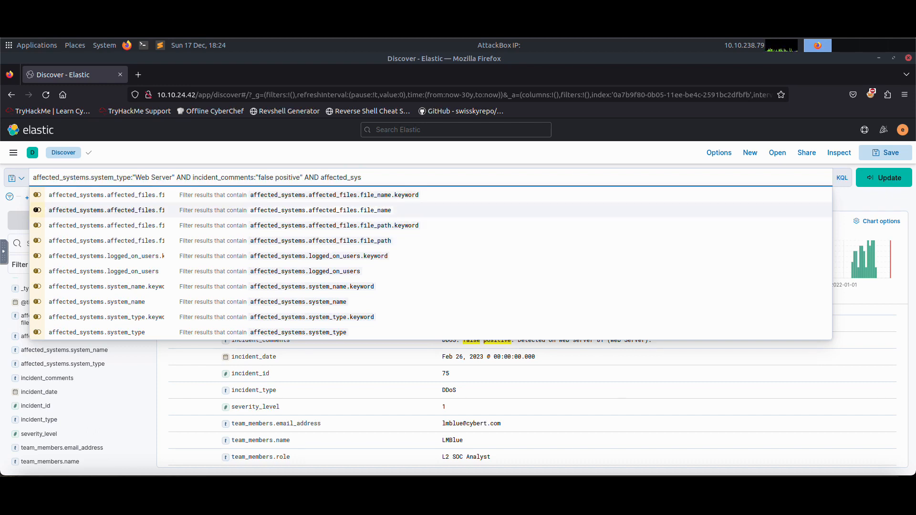
key(Return)
text(:"marketing_strategy)
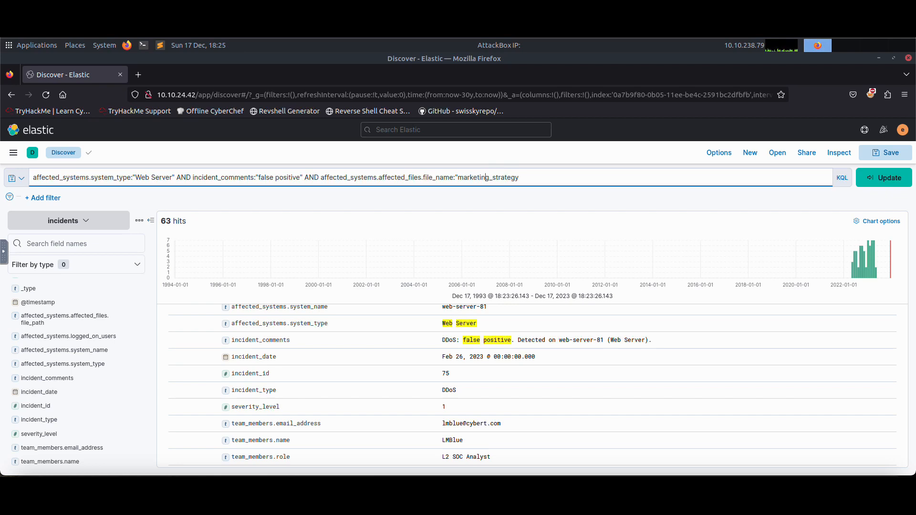
key(Delete)
key(Right)
key(Return)
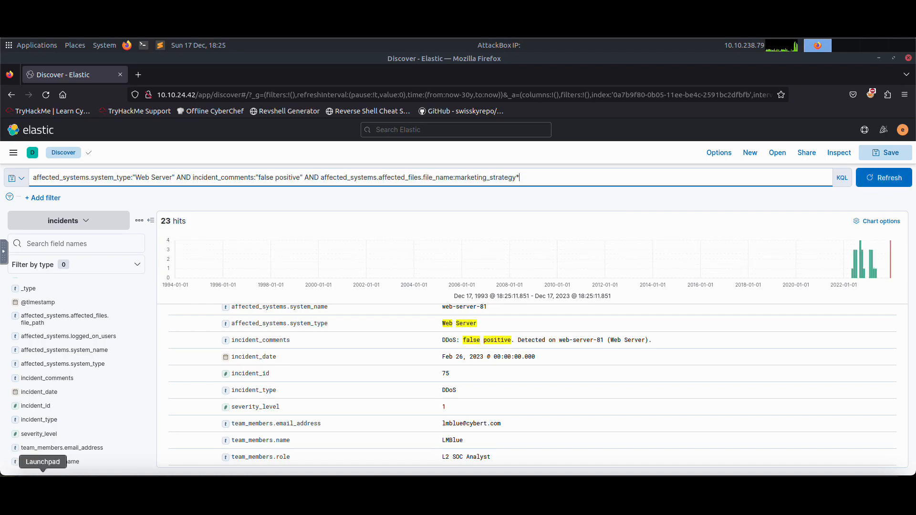
scroll(258, 377, up, 20)
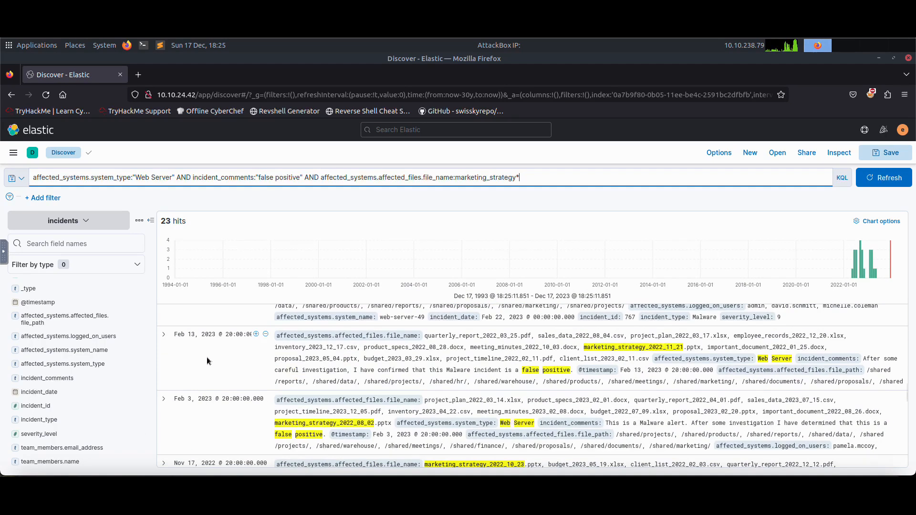
Expand the April 25 and April 15, 2023 incidents in the marketing_strategy results and examine their fields.
scroll(231, 367, up, 10)
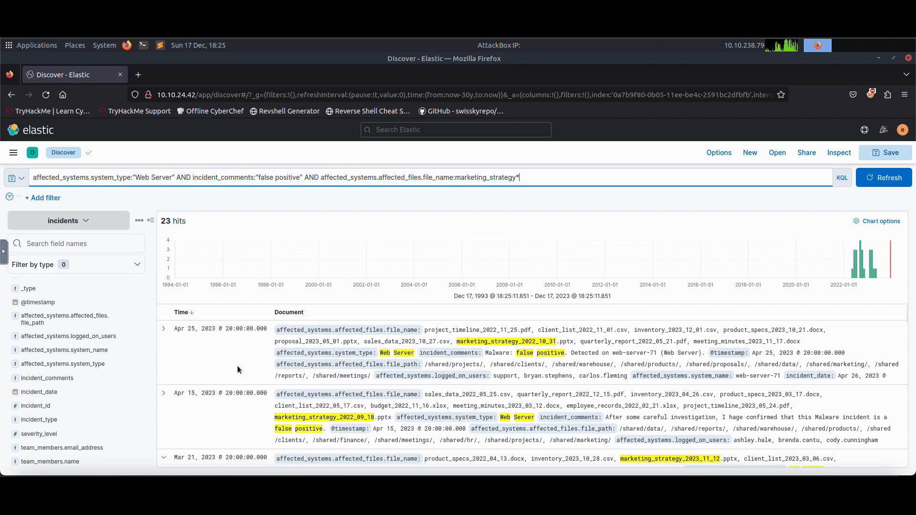
click(164, 331)
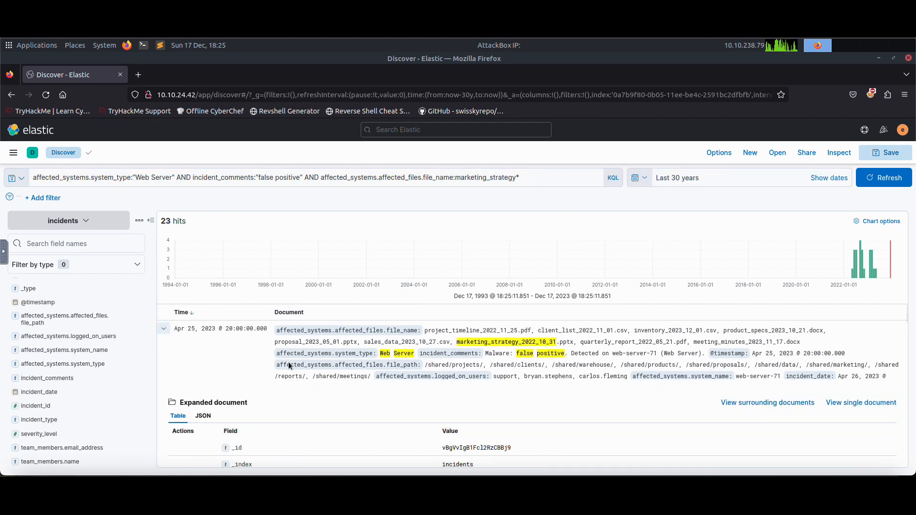
scroll(325, 398, down, 5)
scroll(375, 379, down, 3)
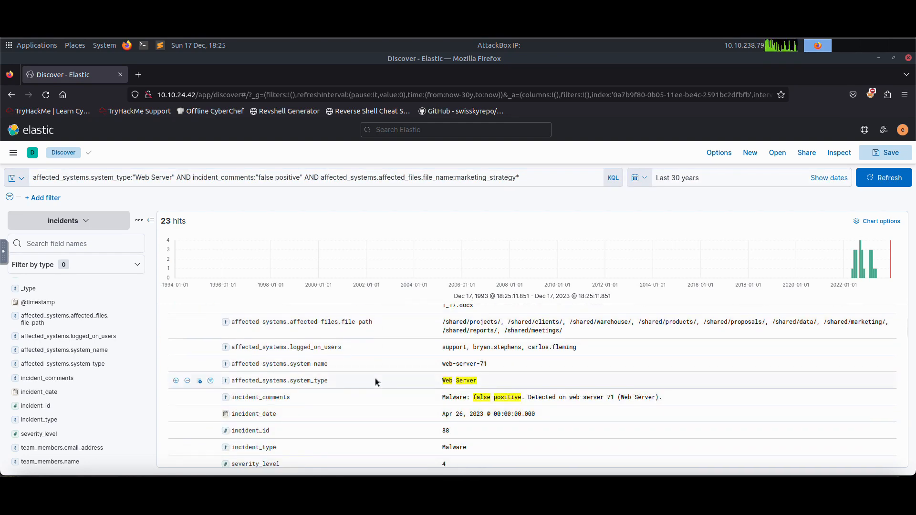
scroll(367, 382, down, 5)
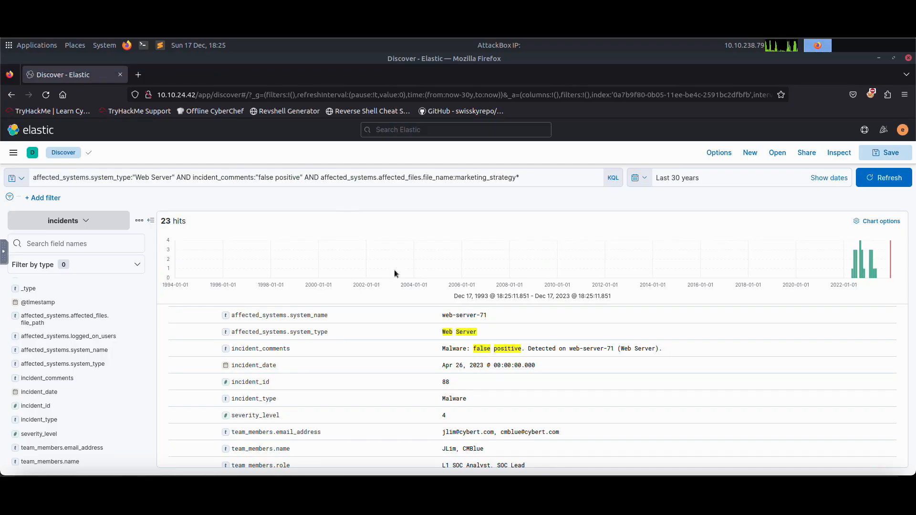
scroll(535, 366, down, 3)
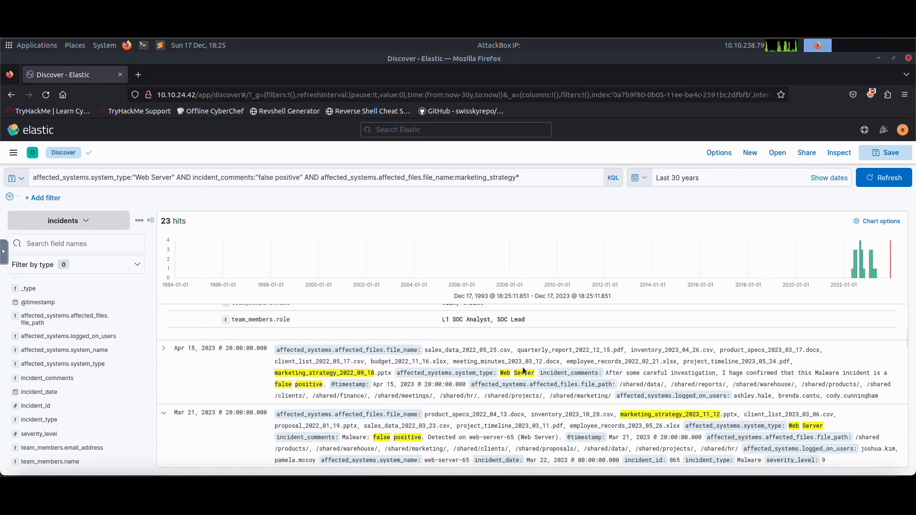
click(164, 350)
scroll(496, 399, down, 5)
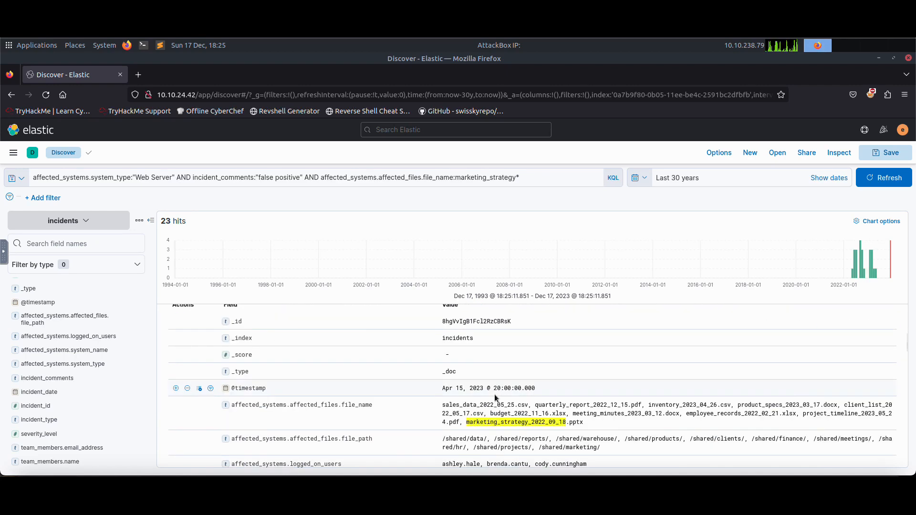
scroll(496, 398, down, 2)
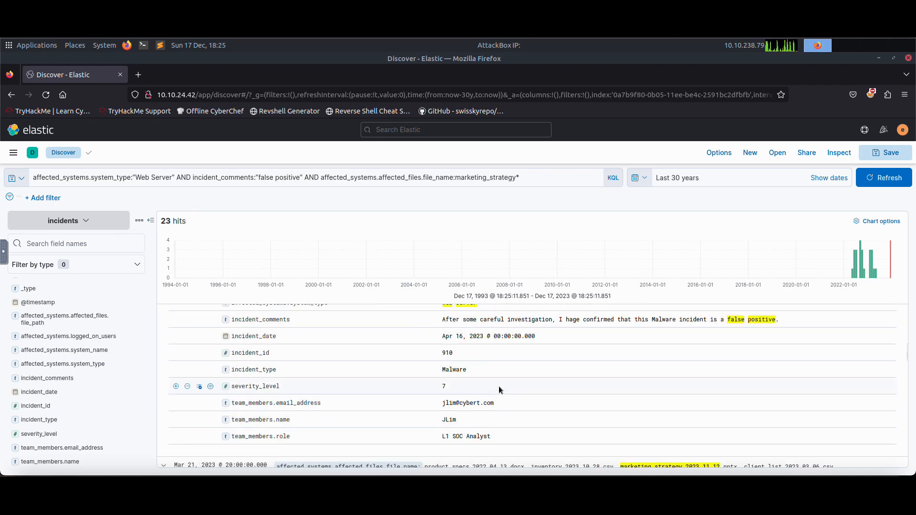
scroll(499, 390, up, 2)
scroll(521, 389, down, 3)
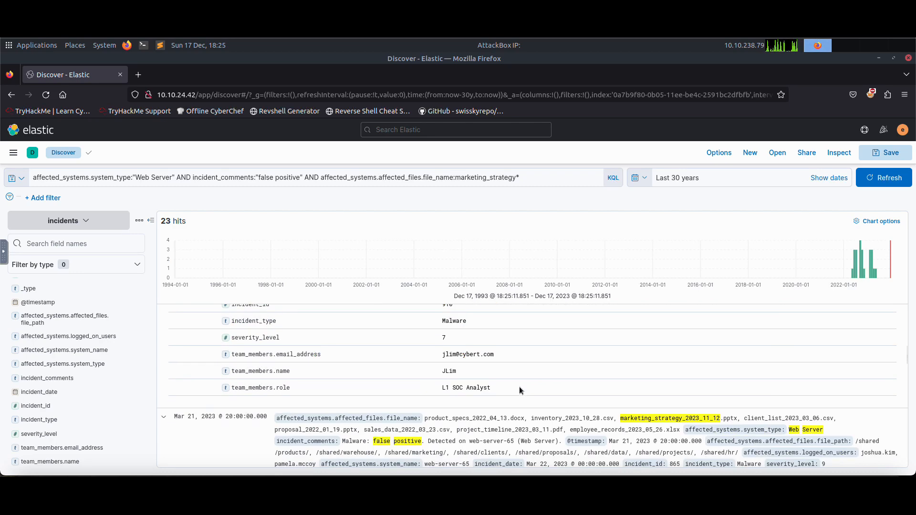
Expand the March 21 and February 25, 2023 incidents and review their affected systems and comments.
click(264, 411)
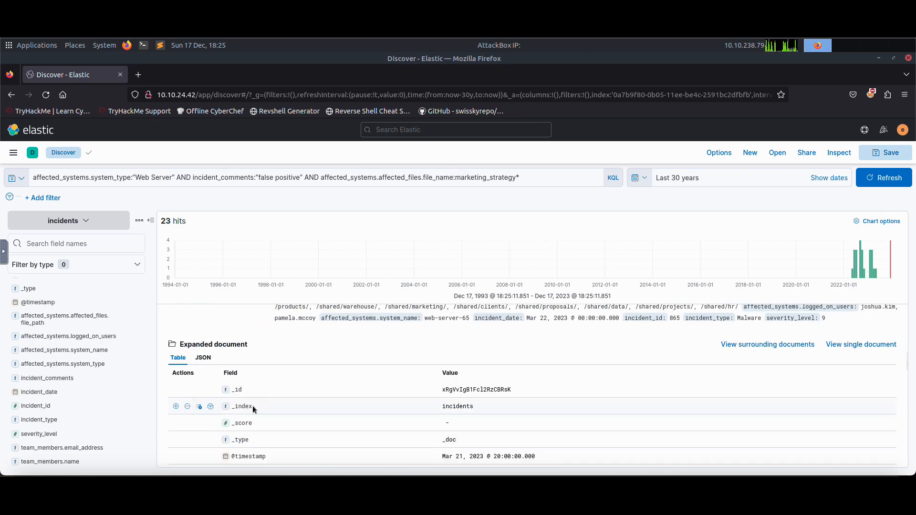
scroll(268, 401, down, 2)
scroll(268, 401, down, 5)
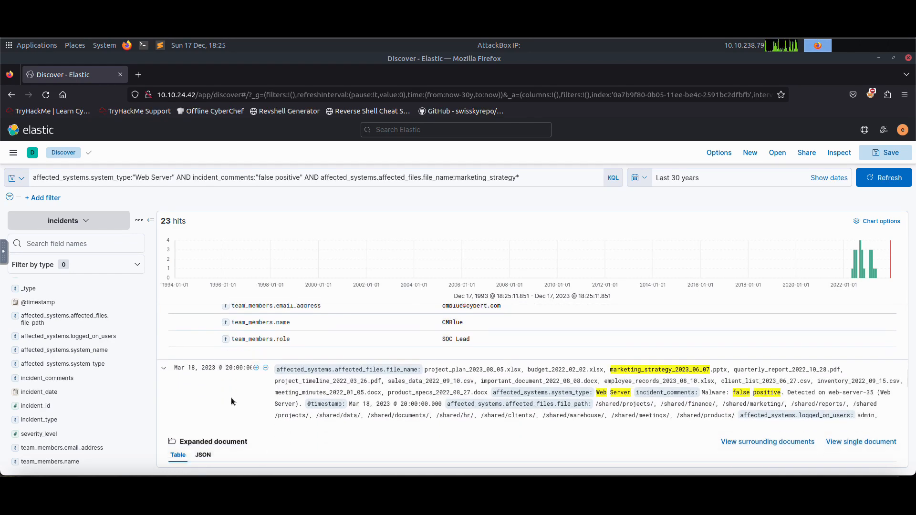
scroll(191, 384, down, 5)
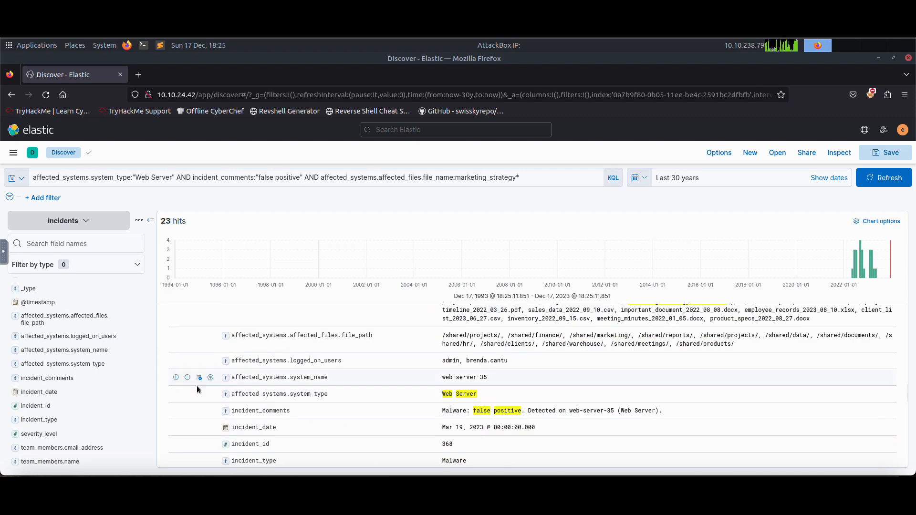
scroll(199, 385, up, 4)
scroll(203, 386, down, 5)
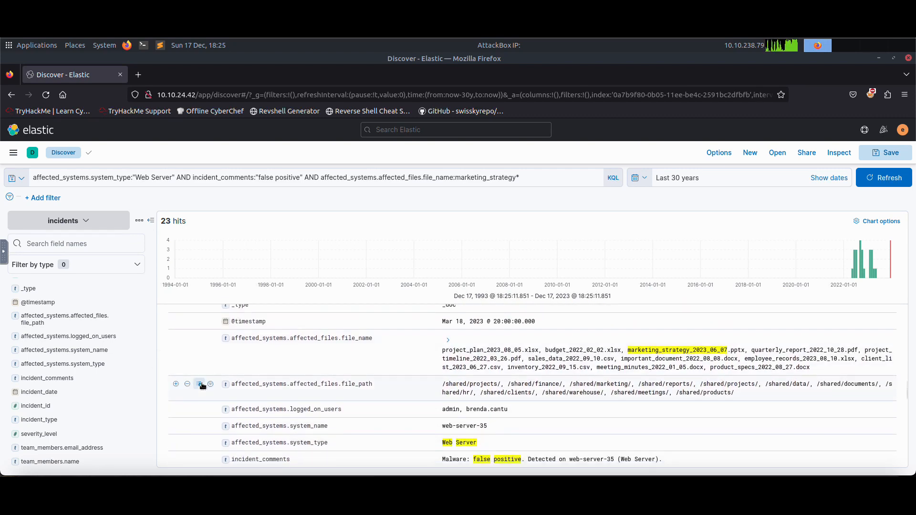
scroll(191, 389, down, 3)
click(164, 364)
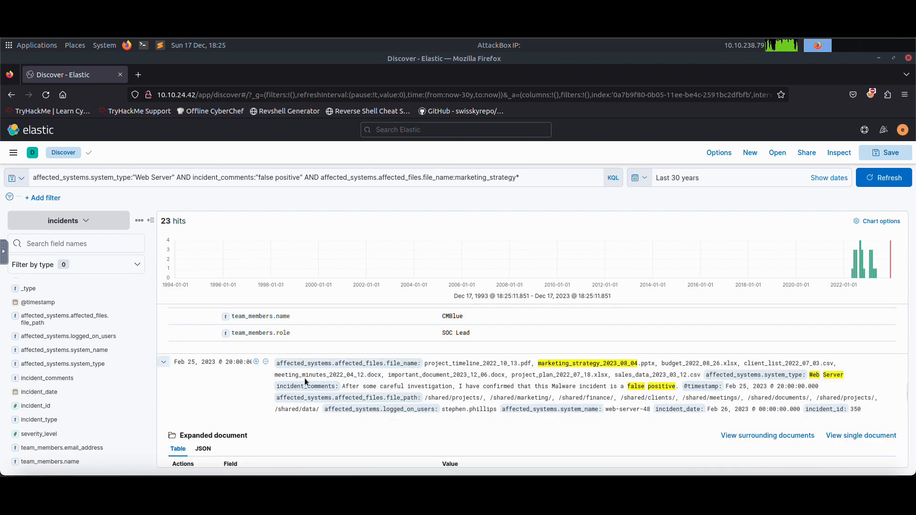
scroll(355, 383, down, 5)
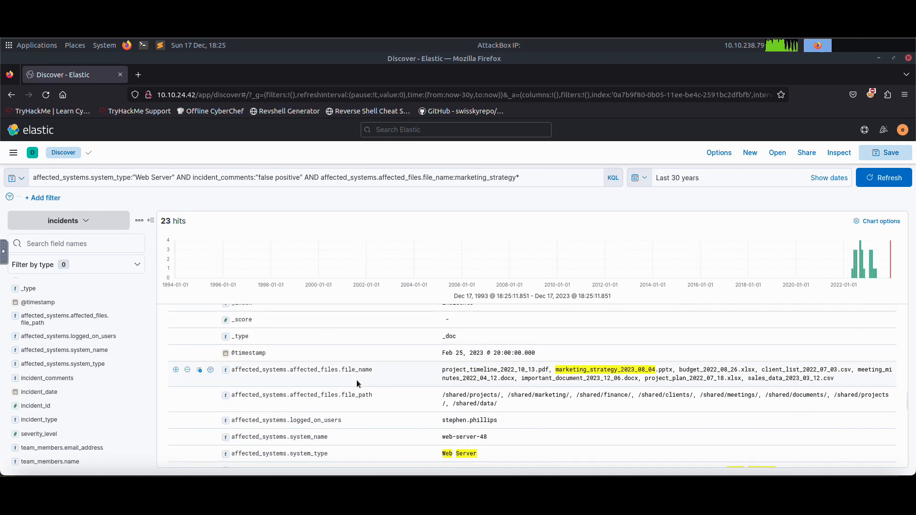
scroll(356, 384, down, 5)
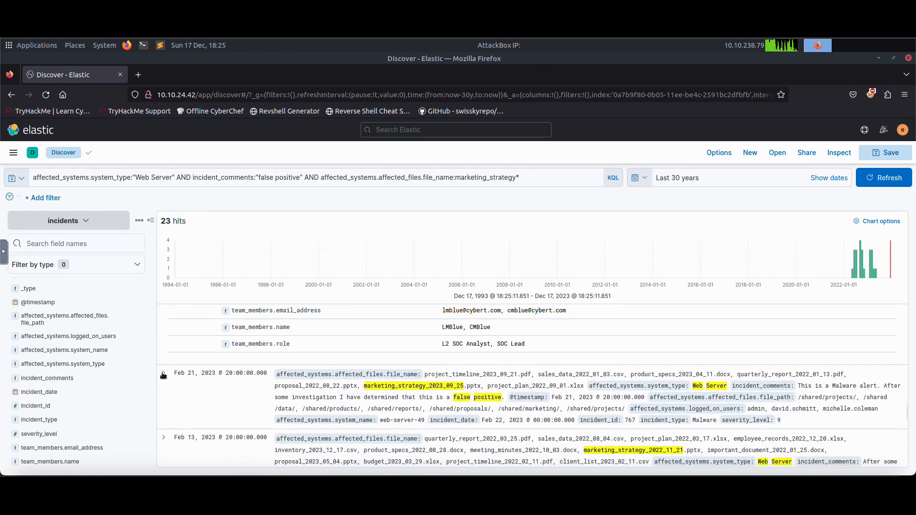
Expand the February 21, February 13 and February 3, 2023 incidents and examine their fields.
click(163, 376)
scroll(368, 399, down, 5)
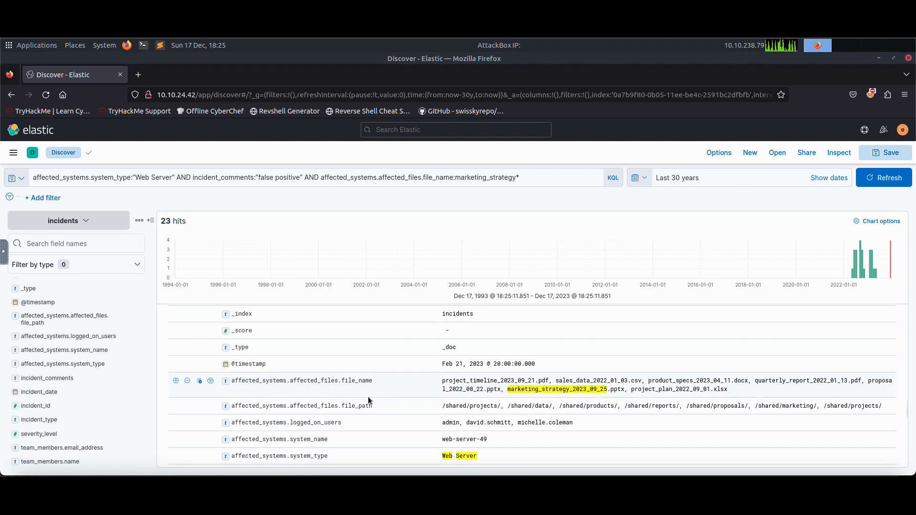
scroll(369, 399, down, 5)
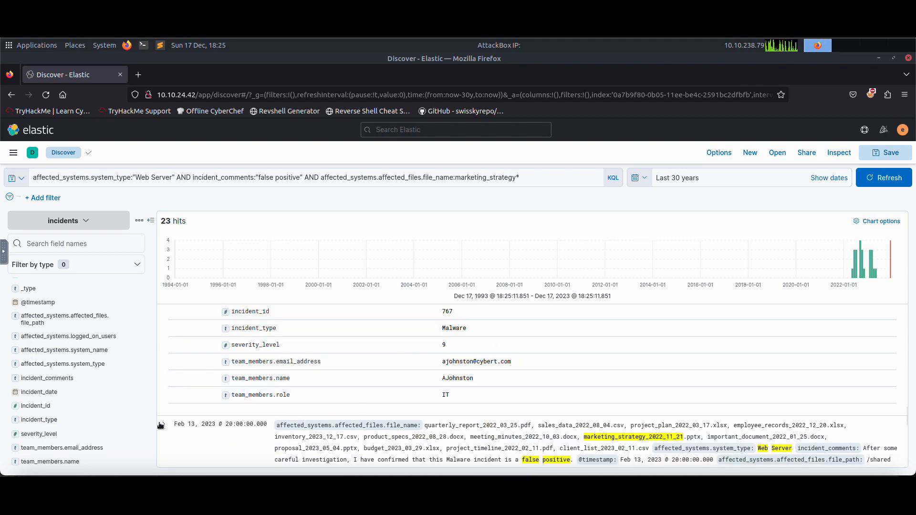
click(163, 424)
scroll(347, 382, down, 10)
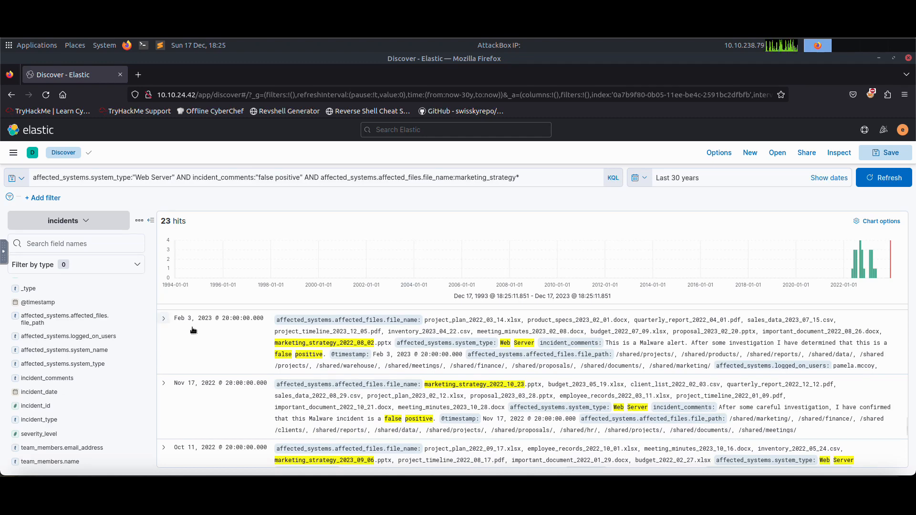
click(163, 318)
scroll(396, 371, down, 4)
scroll(400, 379, down, 2)
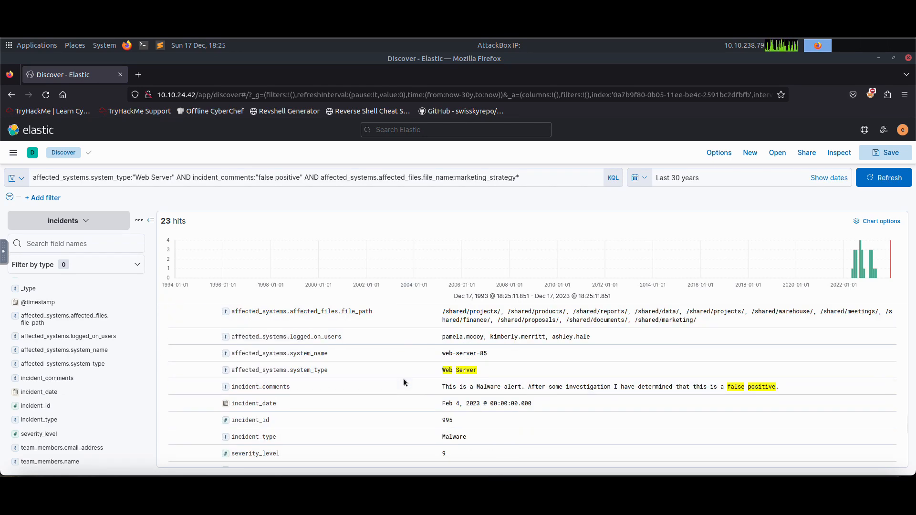
scroll(401, 379, down, 4)
Expand the November 17, October 11 and October 2, 2022 incidents and examine their fields.
click(163, 389)
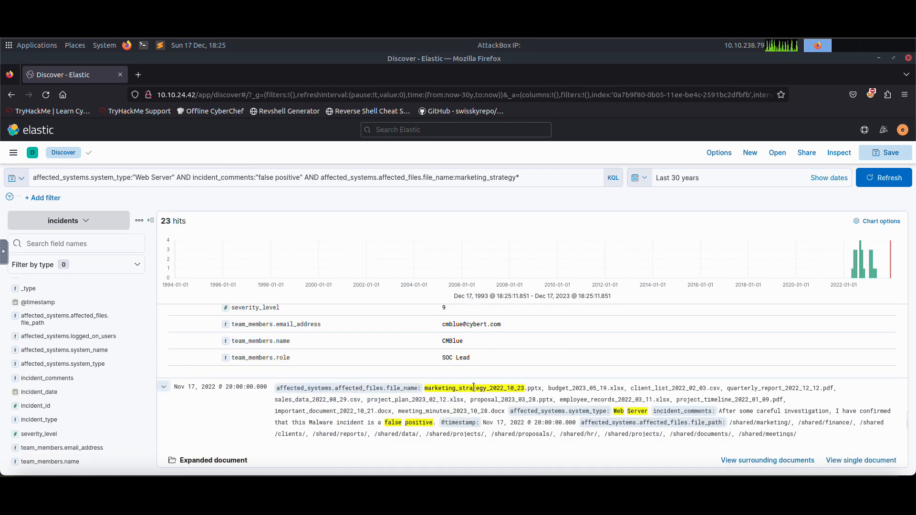
scroll(494, 390, down, 5)
scroll(494, 389, down, 5)
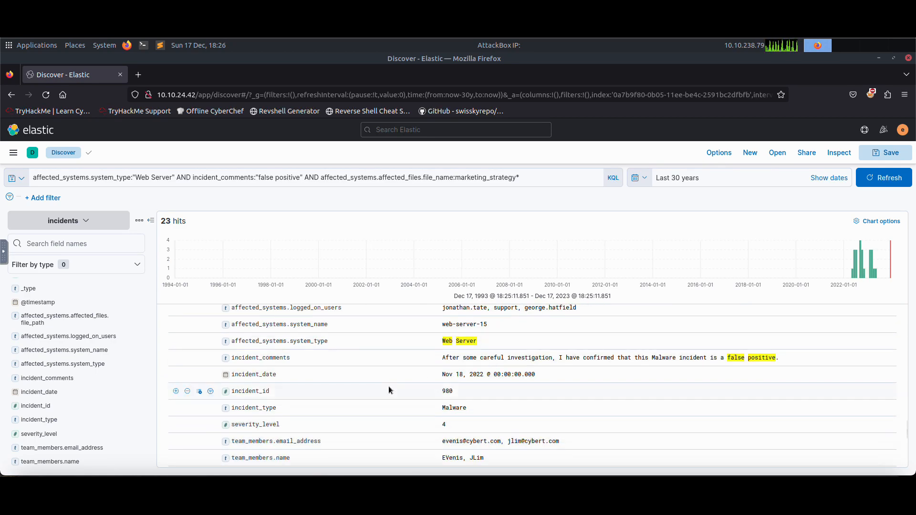
click(298, 358)
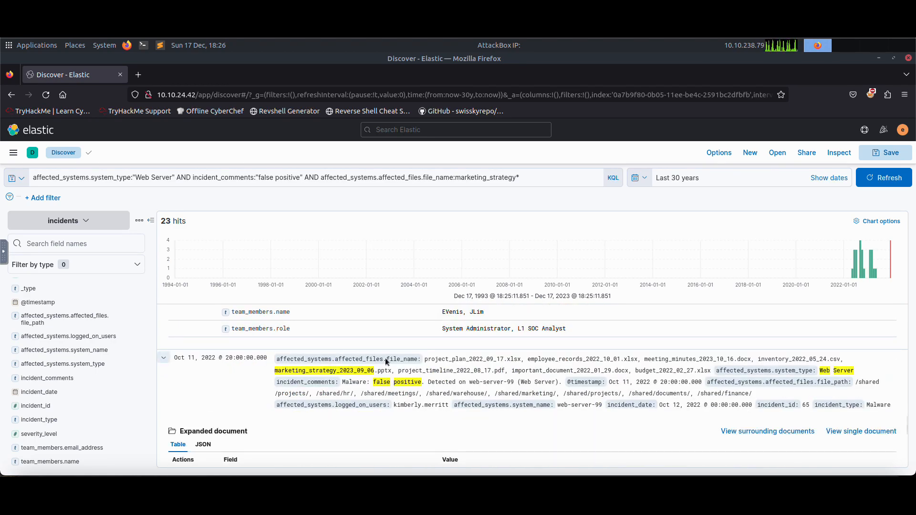
scroll(434, 384, down, 5)
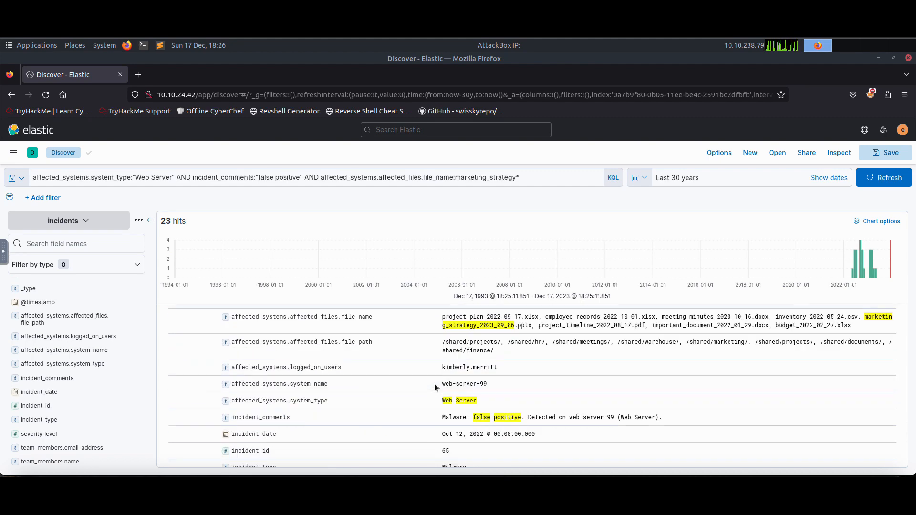
scroll(434, 383, down, 3)
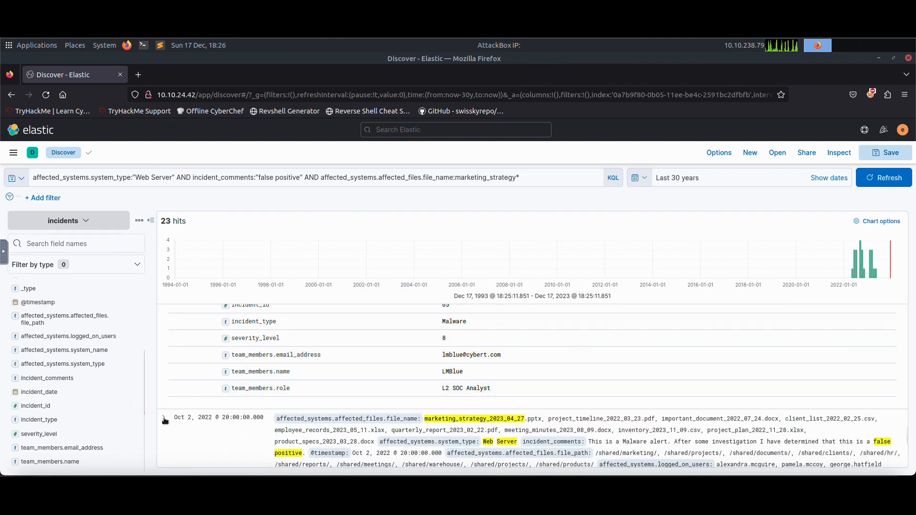
scroll(283, 384, down, 2)
click(274, 385)
scroll(331, 388, down, 3)
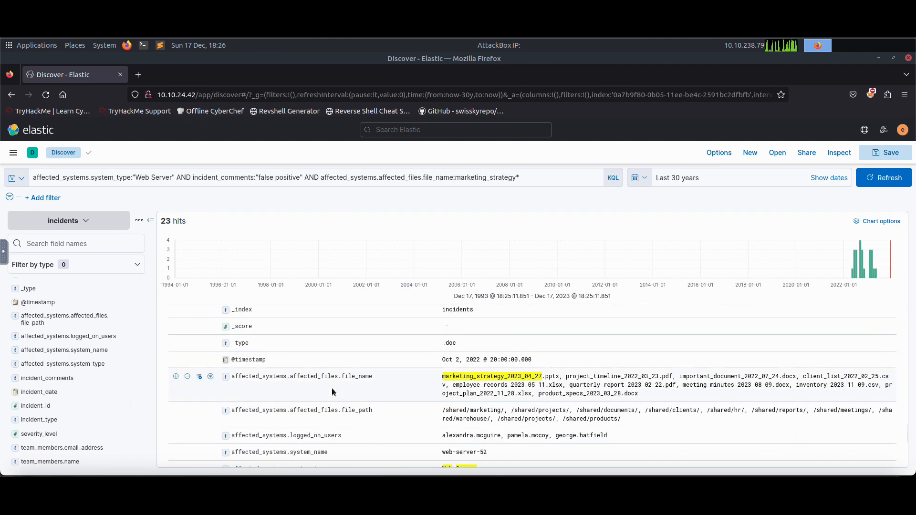
scroll(333, 391, down, 5)
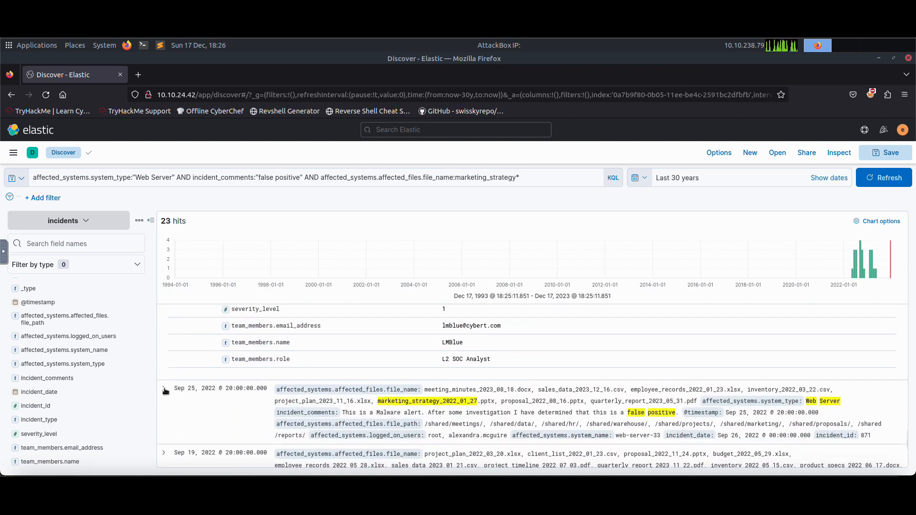
Expand the September 25, September 19 and September 18, 2022 incidents and examine their fields.
click(419, 384)
scroll(419, 384, down, 3)
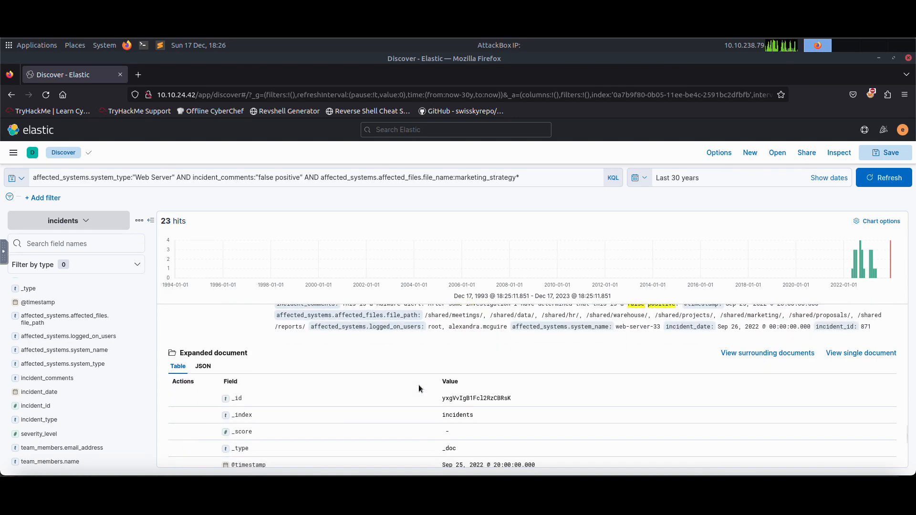
scroll(419, 384, down, 5)
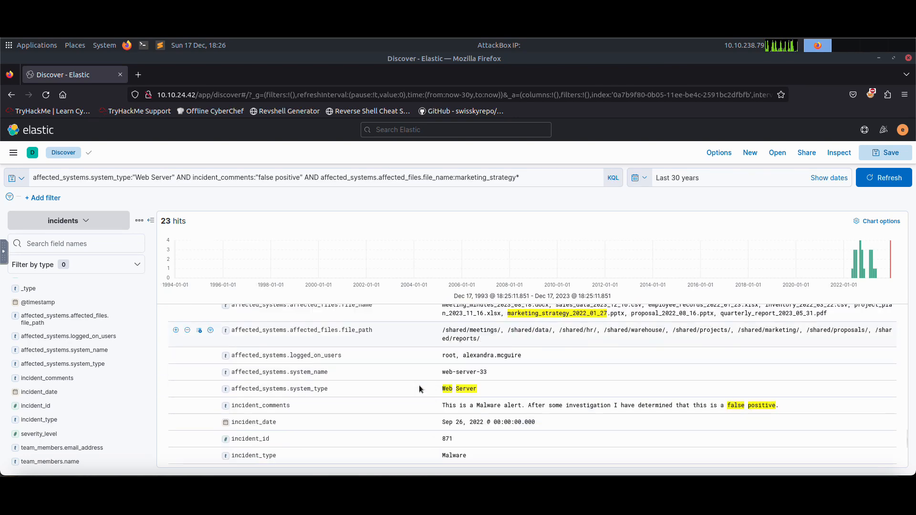
scroll(276, 412, down, 3)
click(163, 352)
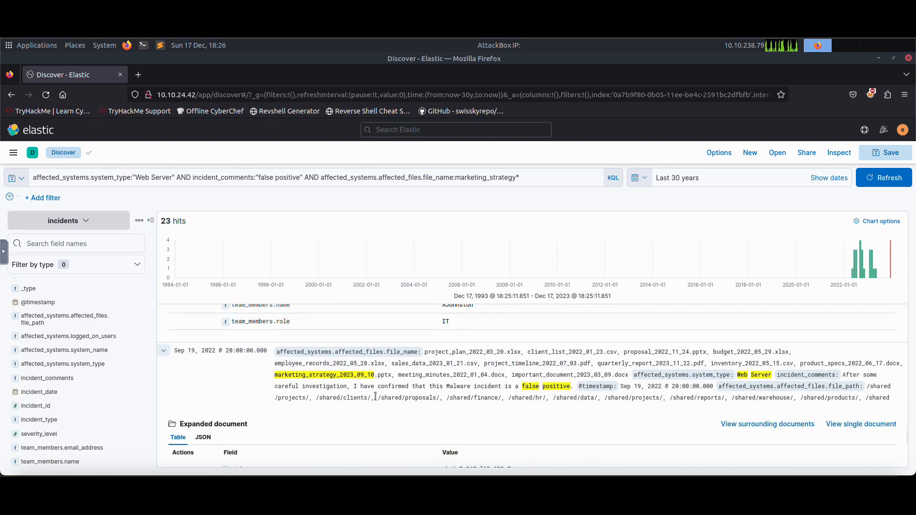
scroll(412, 385, down, 4)
scroll(412, 385, down, 8)
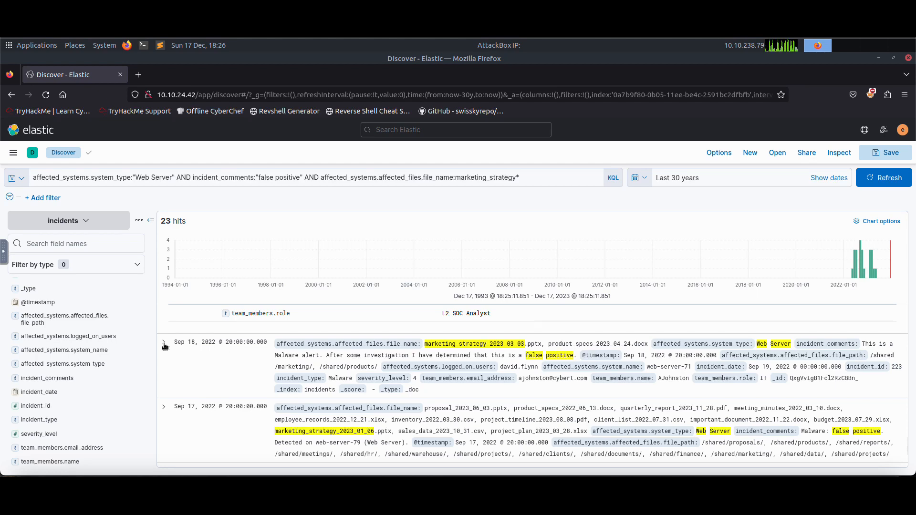
click(163, 343)
scroll(407, 375, down, 5)
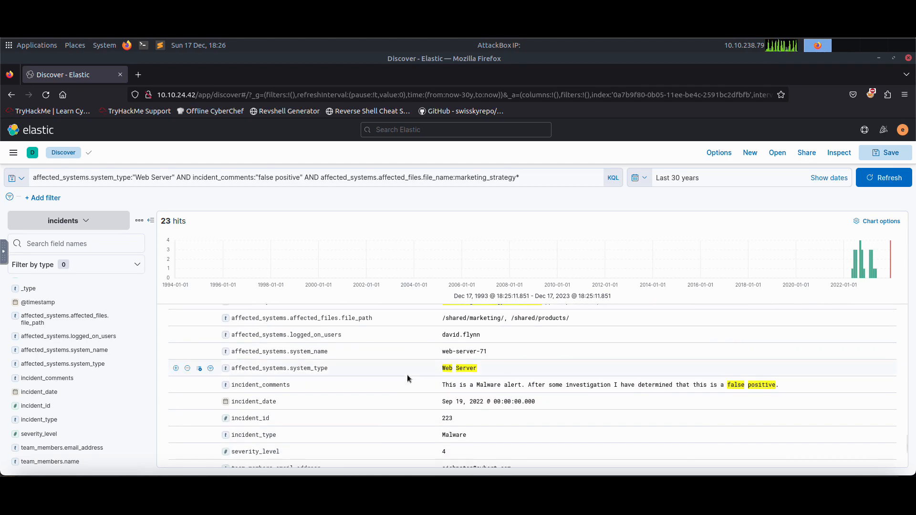
scroll(391, 377, down, 5)
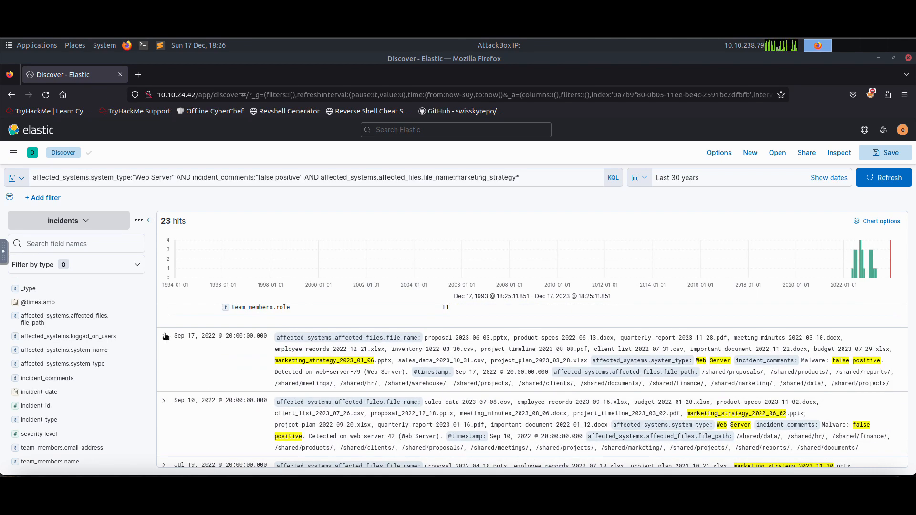
Expand the September 17 and September 10, 2022 incidents and examine their fields.
click(213, 371)
scroll(394, 376, down, 4)
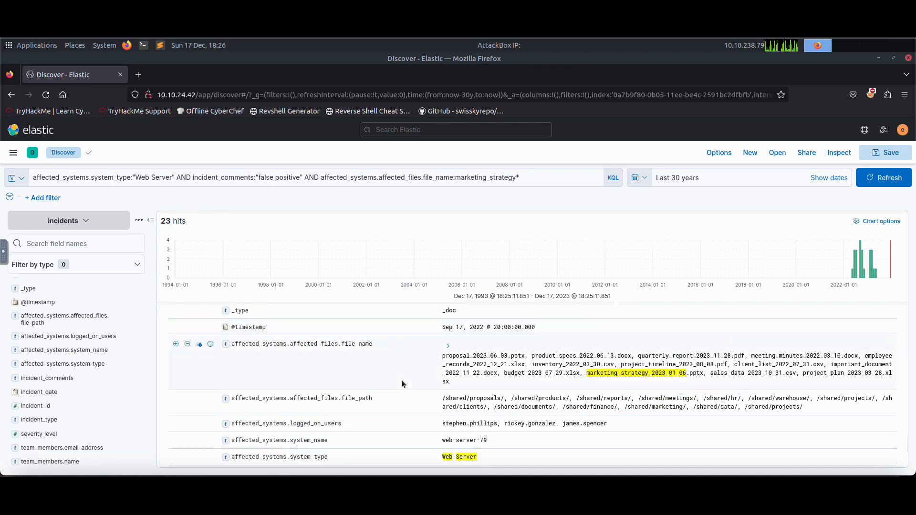
scroll(400, 381, down, 3)
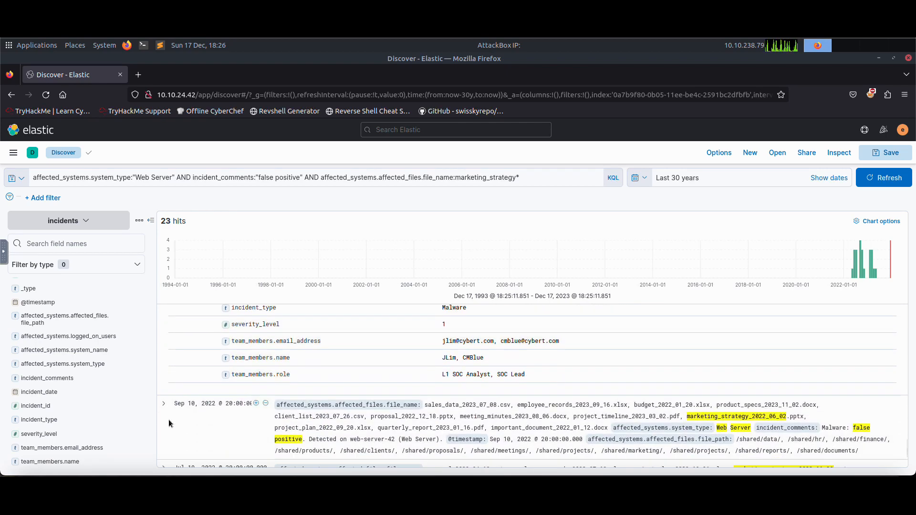
click(165, 377)
scroll(413, 376, down, 5)
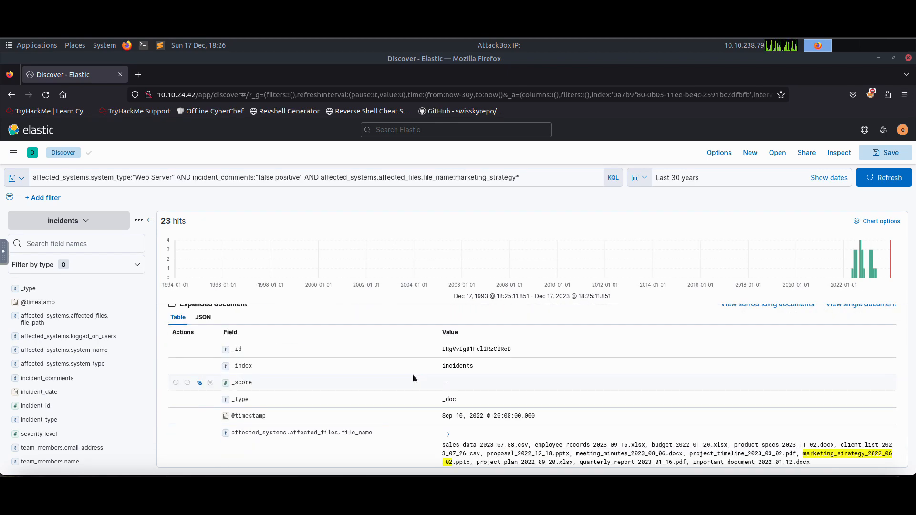
scroll(413, 379, down, 4)
Expand the July 19 and July 13, 2022 incidents and examine their fields.
click(163, 358)
scroll(411, 385, down, 10)
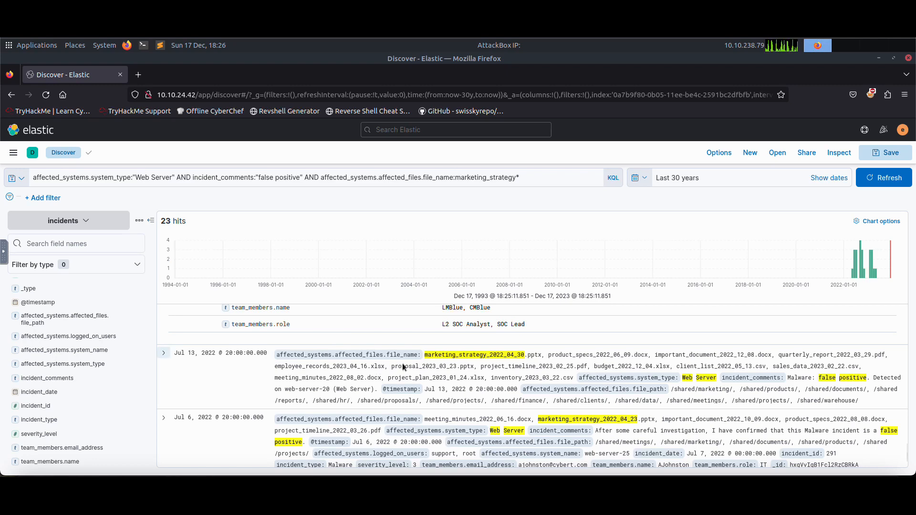
click(163, 353)
scroll(407, 365, down, 2)
scroll(407, 368, down, 8)
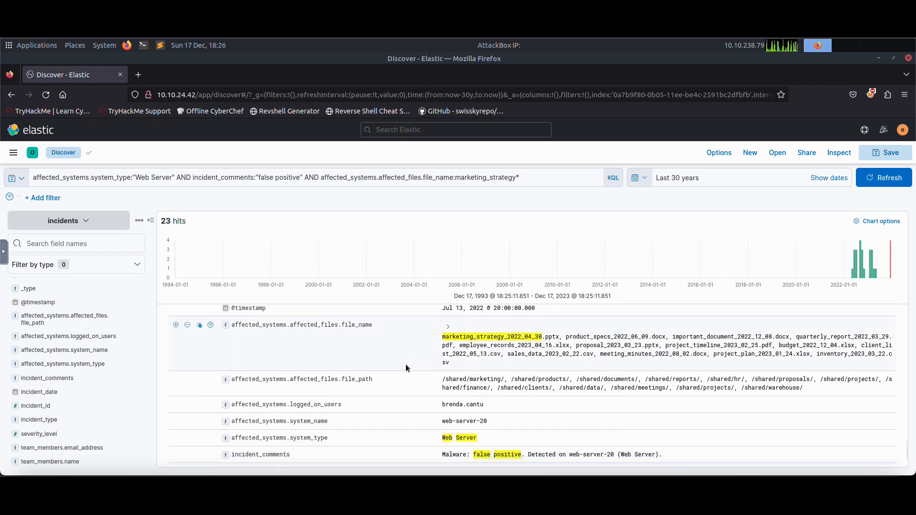
scroll(214, 388, down, 3)
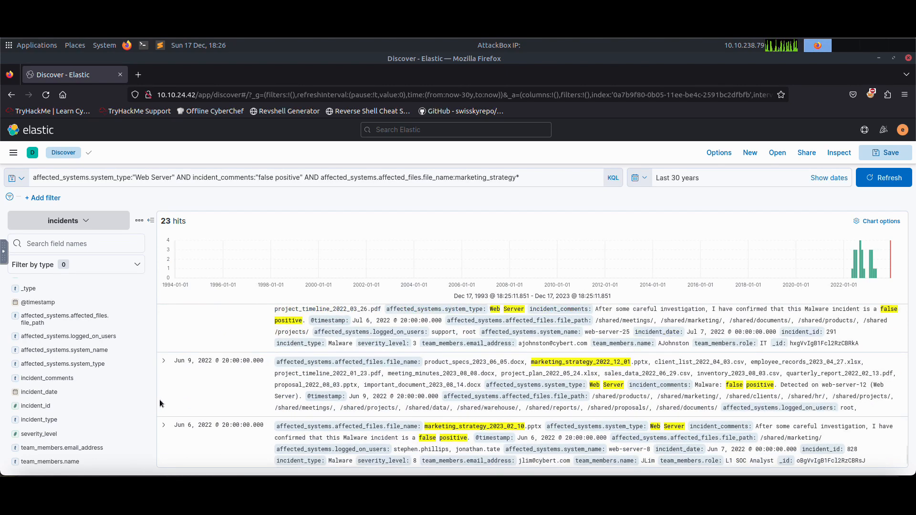
Expand the June 9 and June 6, 2022 incidents and examine their fields.
click(164, 363)
scroll(336, 388, down, 1)
scroll(337, 389, down, 7)
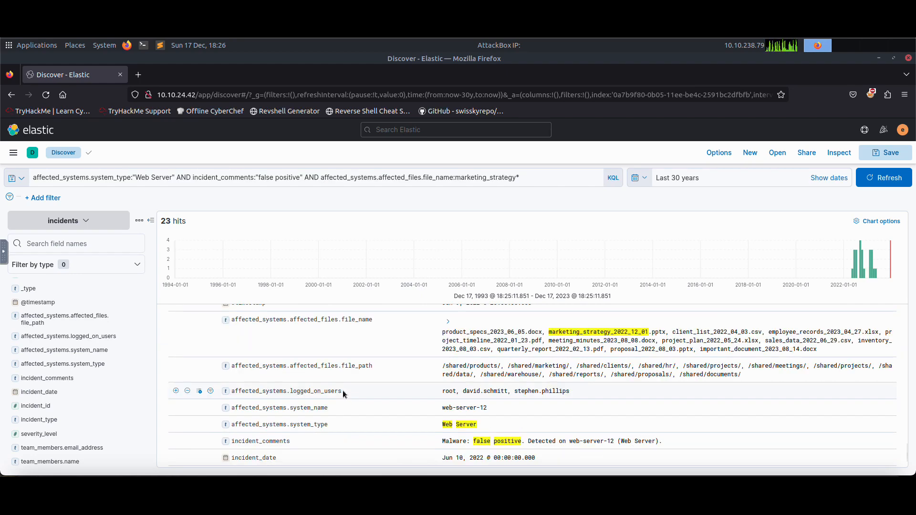
click(163, 392)
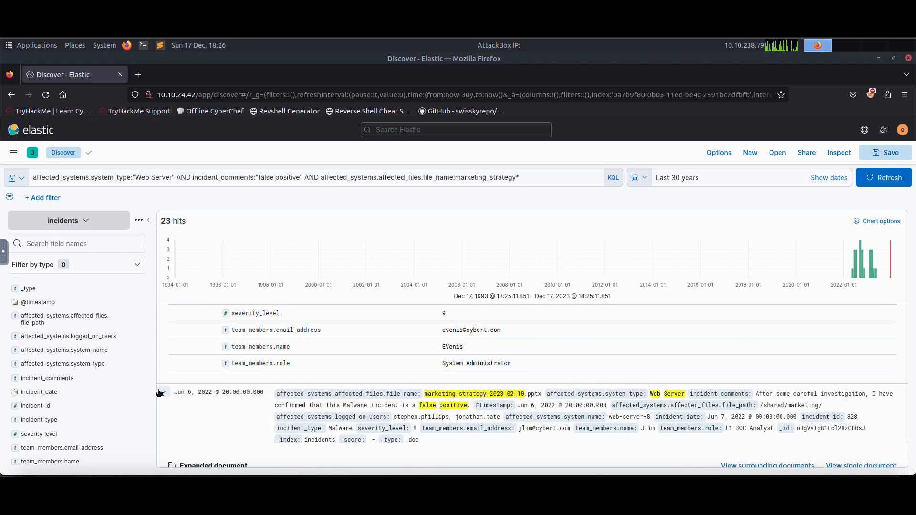
scroll(232, 395, down, 2)
scroll(238, 393, down, 6)
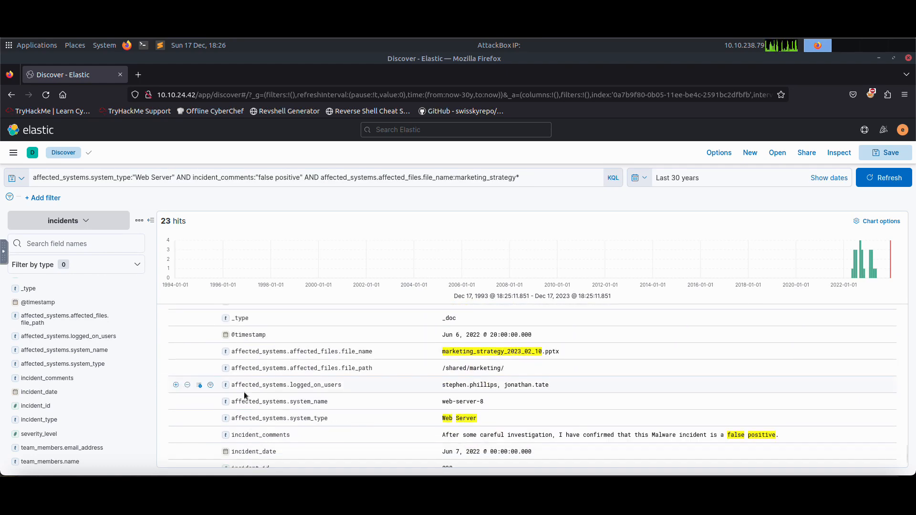
scroll(245, 393, down, 3)
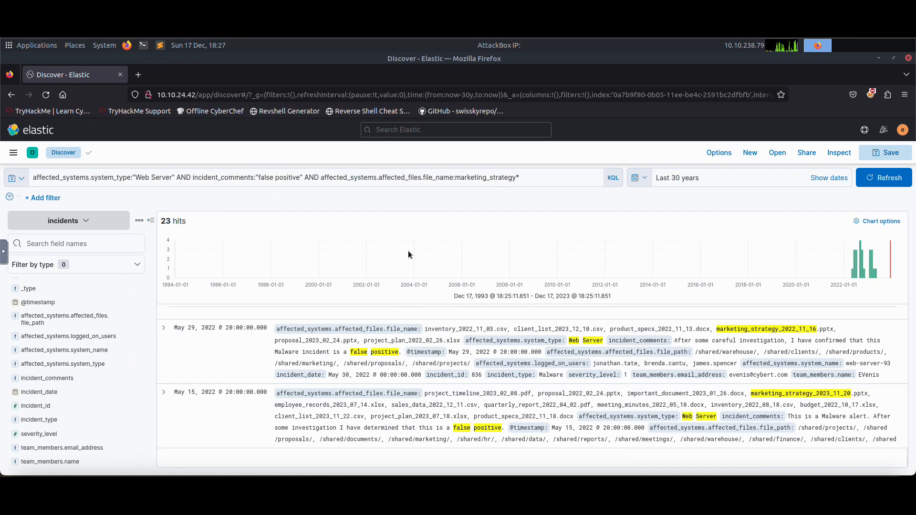
Replace the file name condition with incident_comments:"admin" and run the query, correcting the misspelt field name.
drag(526, 177, 320, 182)
click(317, 183)
text(in)
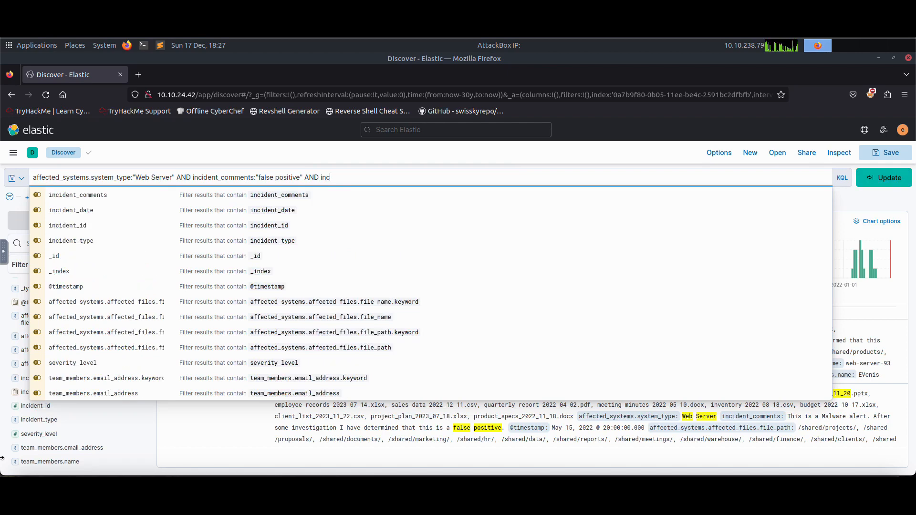
text(cidend_comments:"admin)
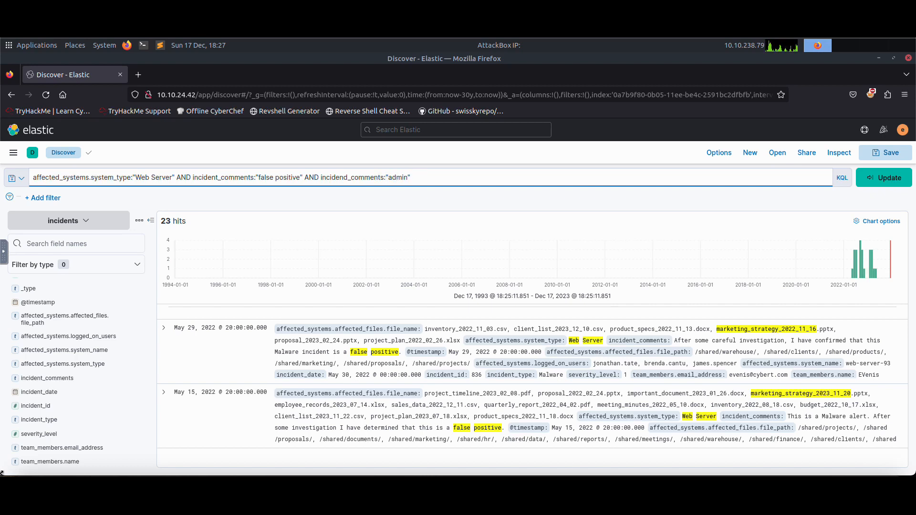
click(884, 177)
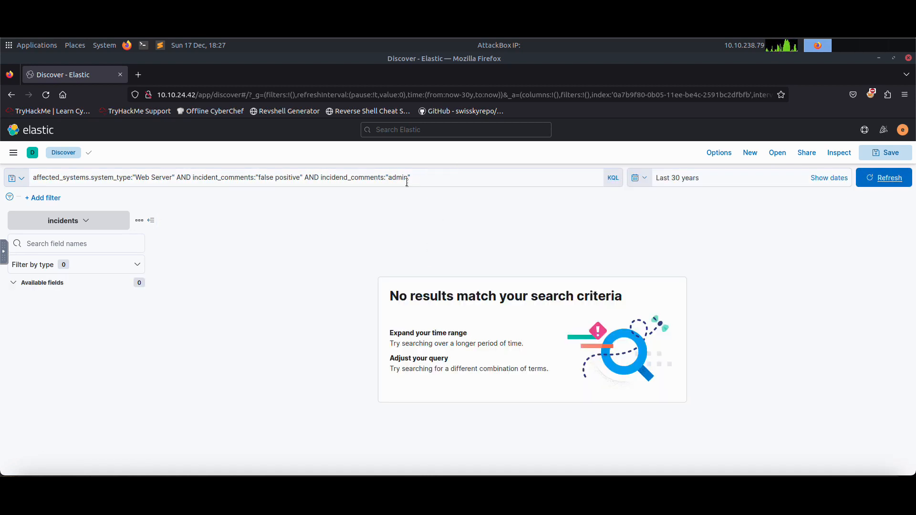
click(347, 178)
text(tt)
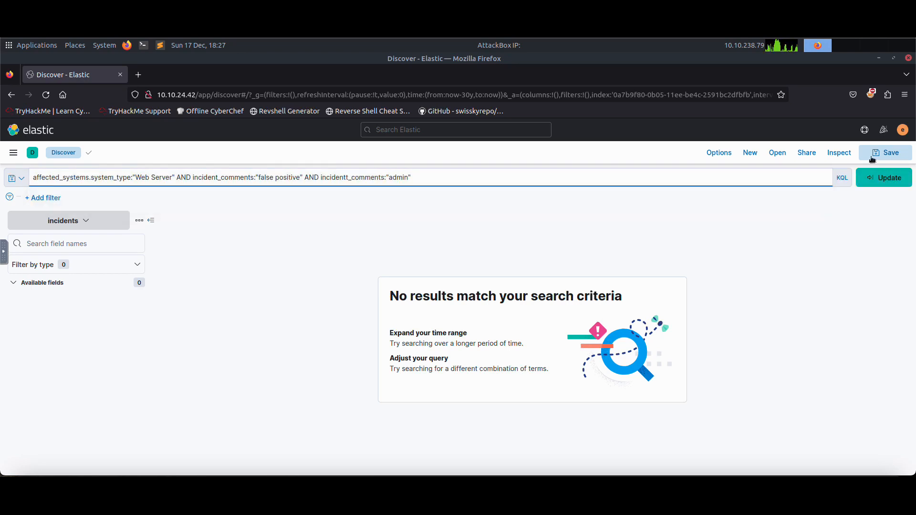
key(BackSpace)
click(885, 180)
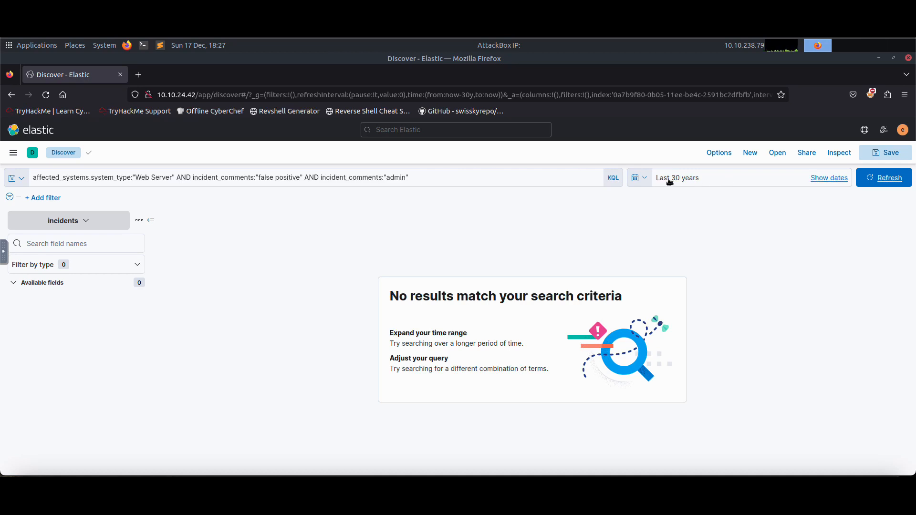
Remove the admin condition and rerun the query for Web Server incidents with "false positive" comments.
click(105, 225)
click(227, 271)
drag(416, 177, 303, 180)
key(BackSpace)
key(Return)
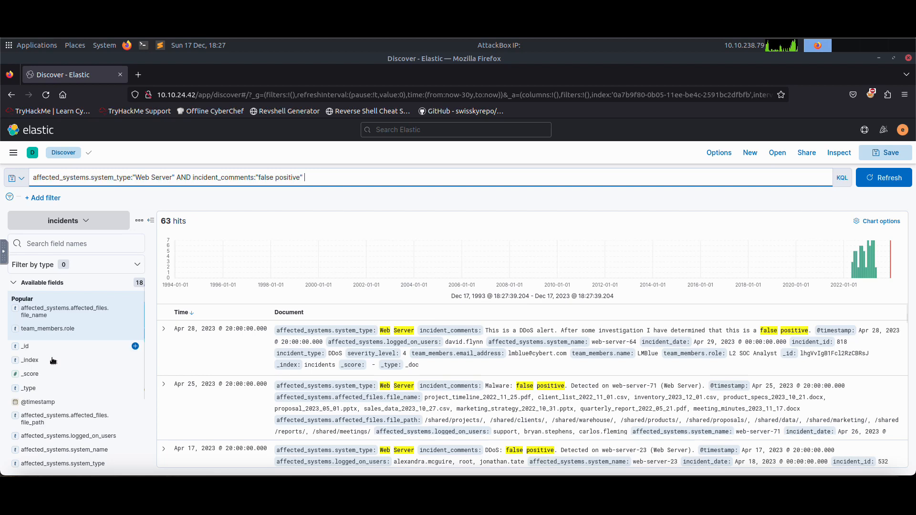
Inspect the top values of the incident type, severity, team member, ID and role fields in the field list.
scroll(48, 362, down, 4)
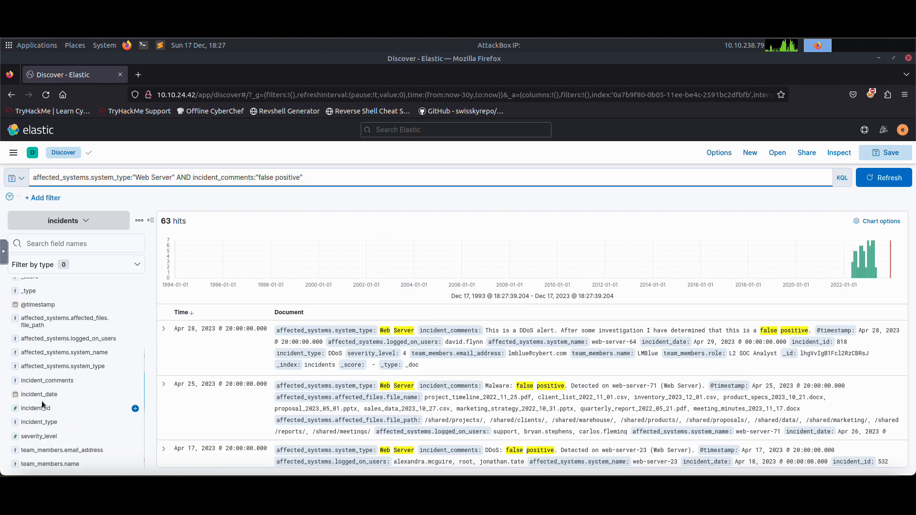
scroll(52, 394, down, 1)
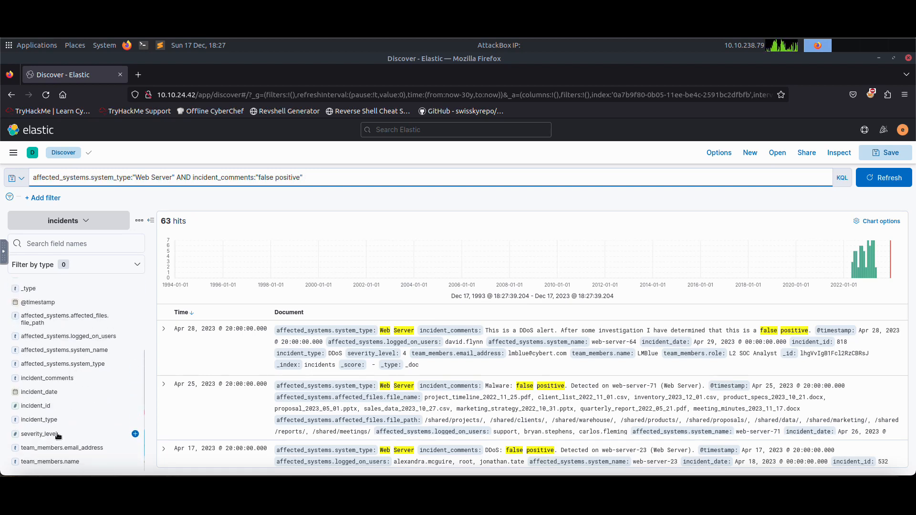
click(49, 419)
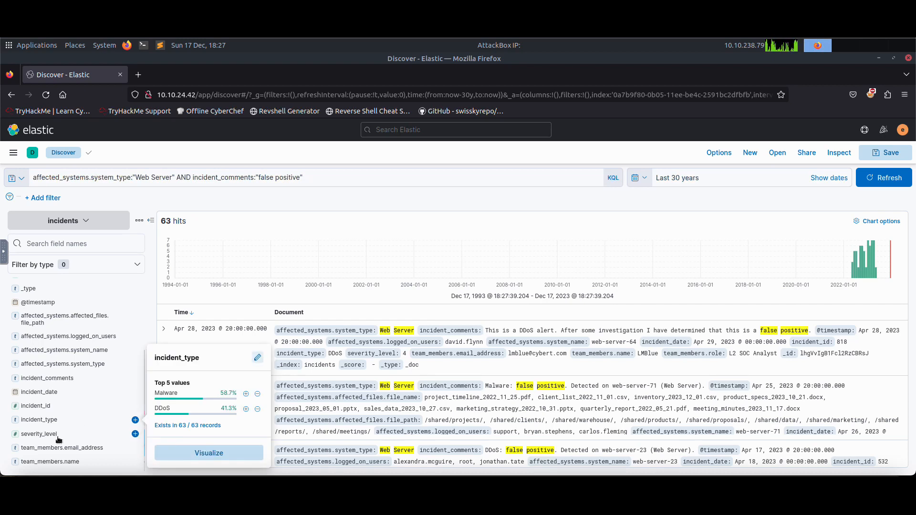
click(62, 434)
click(75, 447)
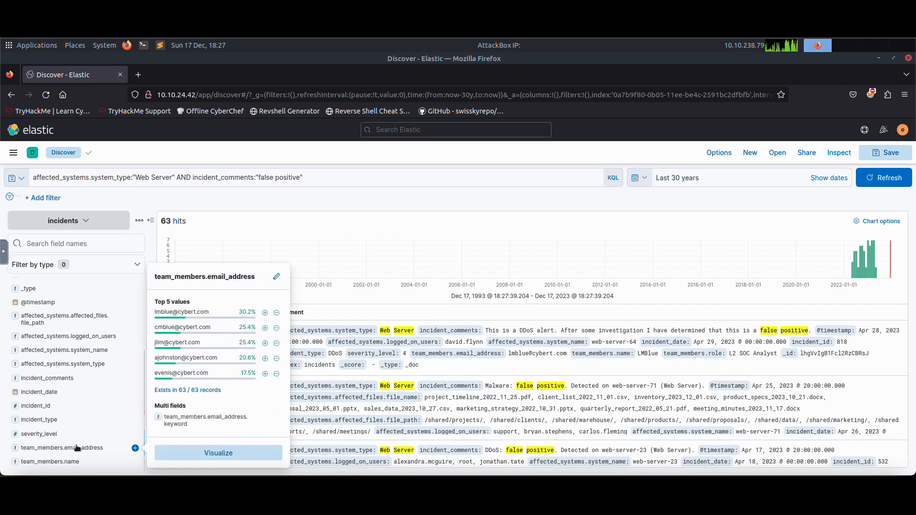
click(65, 461)
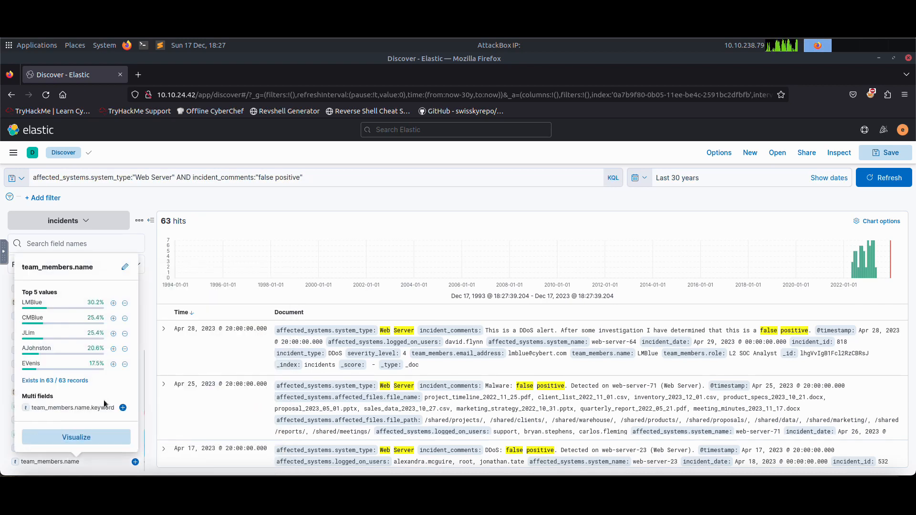
click(163, 293)
scroll(71, 353, up, 5)
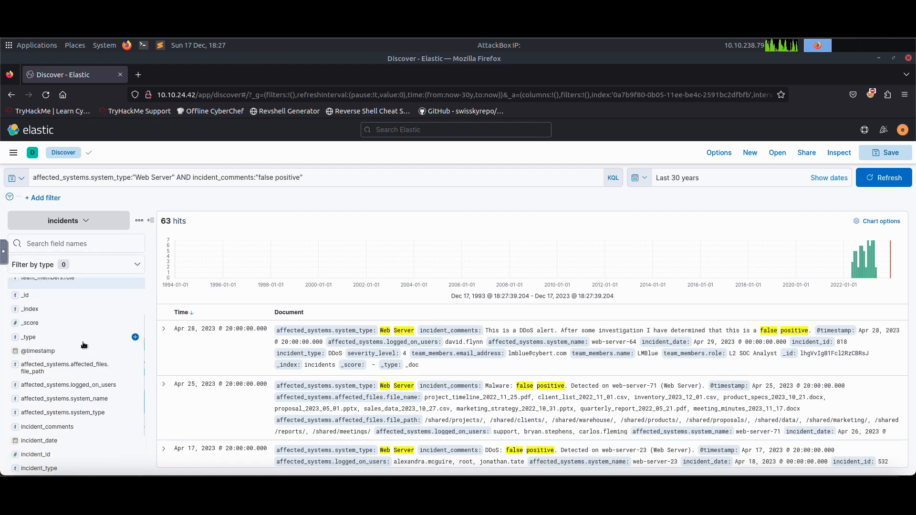
click(42, 325)
click(32, 309)
click(32, 308)
click(28, 297)
scroll(86, 305, up, 2)
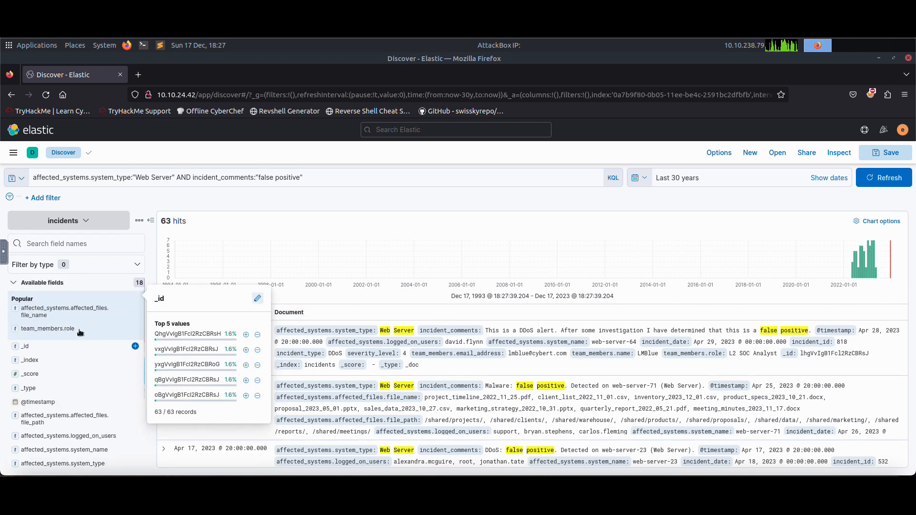
click(79, 331)
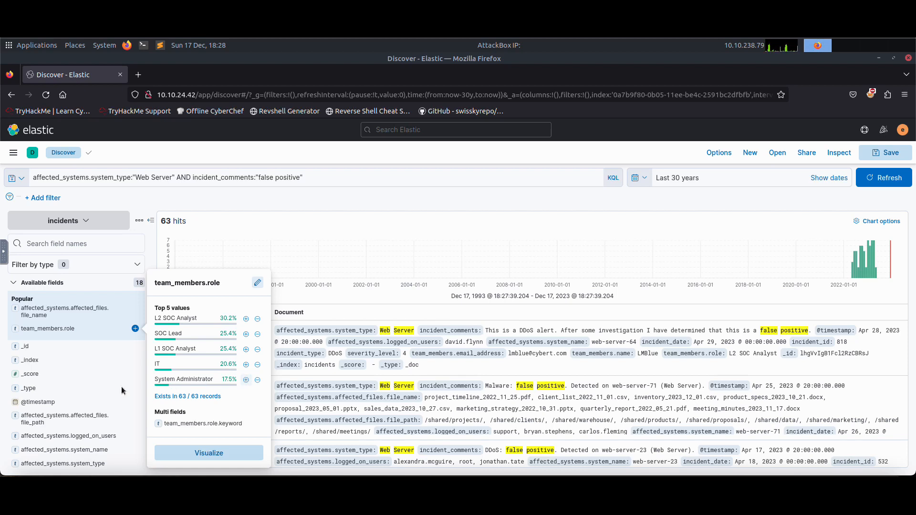
scroll(90, 373, down, 2)
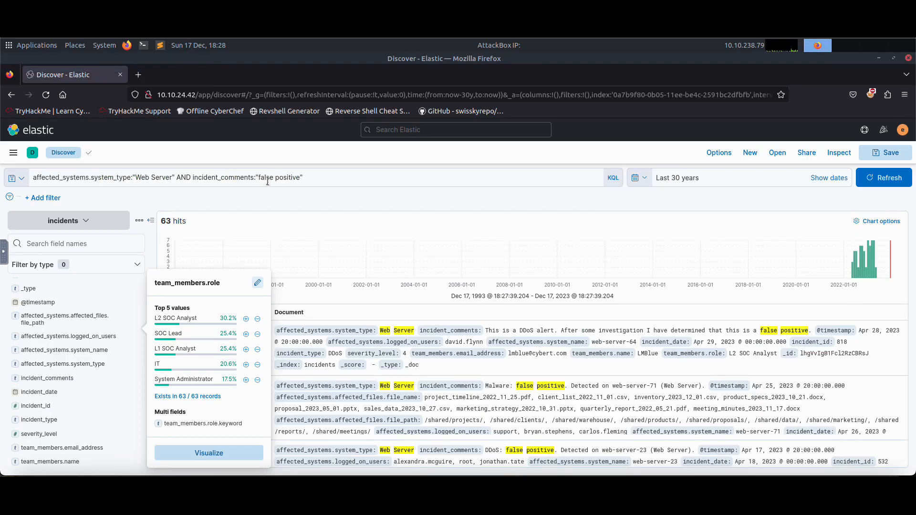
Change the comment condition to "true positive", rerun the query and expand the first incident.
double_click(266, 177)
text(true)
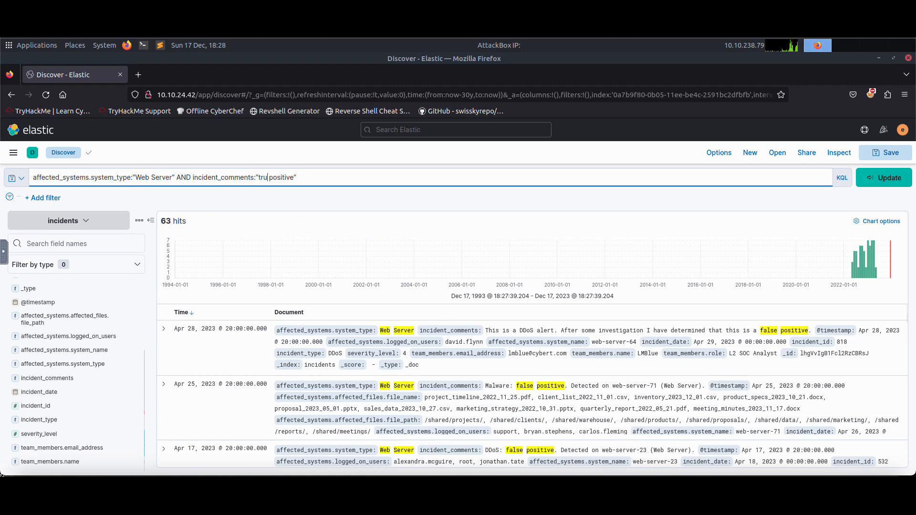
key(Return)
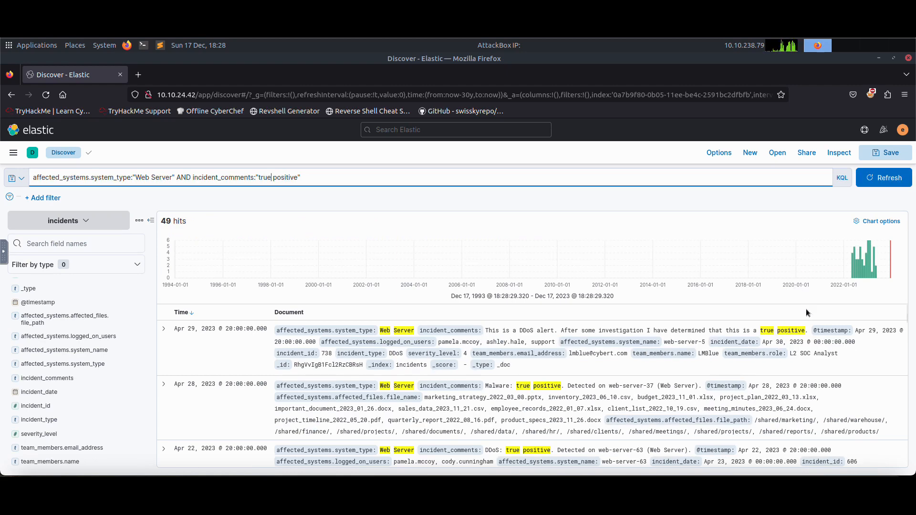
click(880, 181)
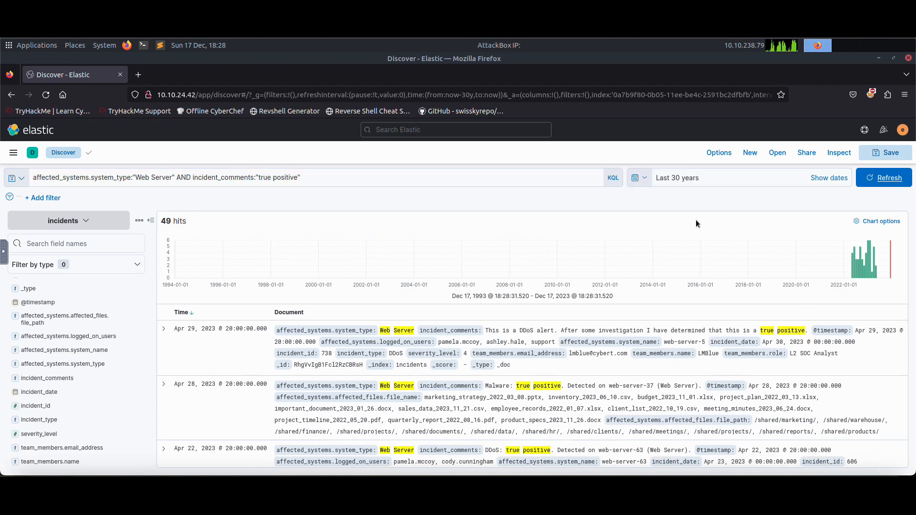
click(881, 181)
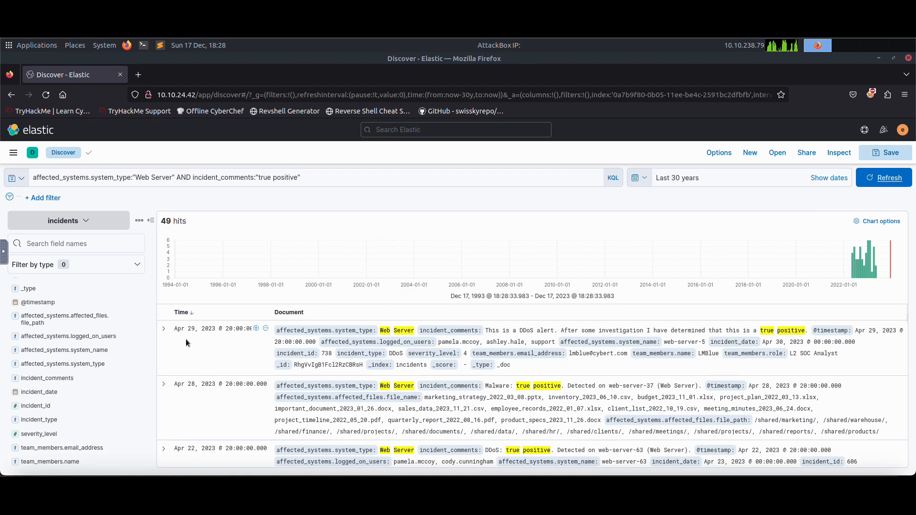
click(163, 330)
scroll(287, 350, down, 5)
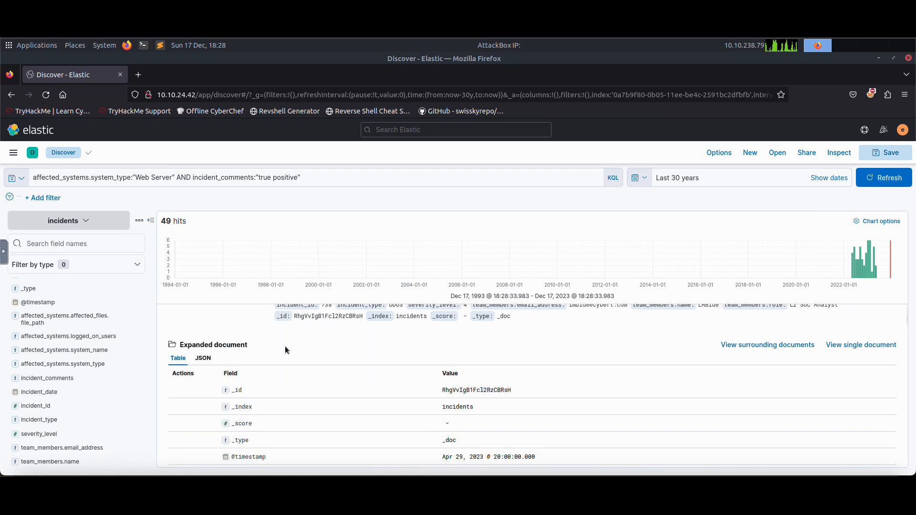
Try adding an AND incident_comments:"admin" condition, then remove it and rerun the query.
click(337, 182)
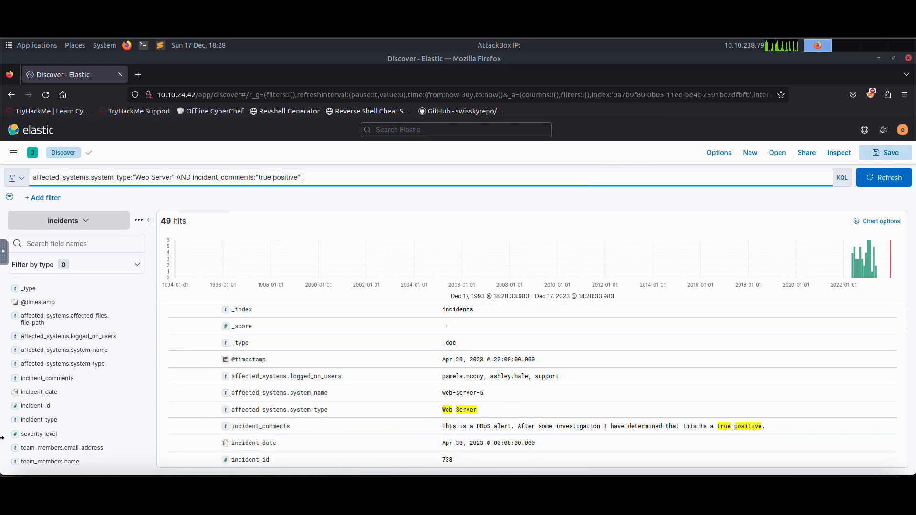
text(incident_comments:"admin)
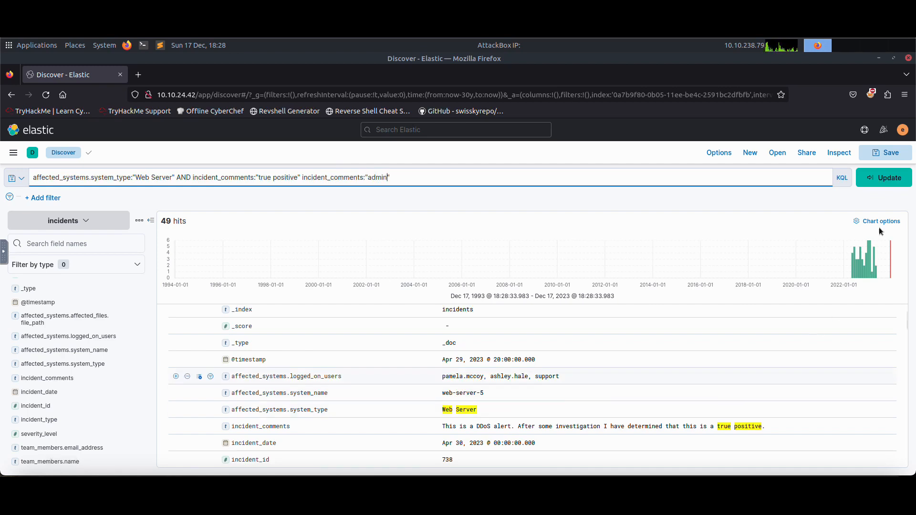
click(884, 177)
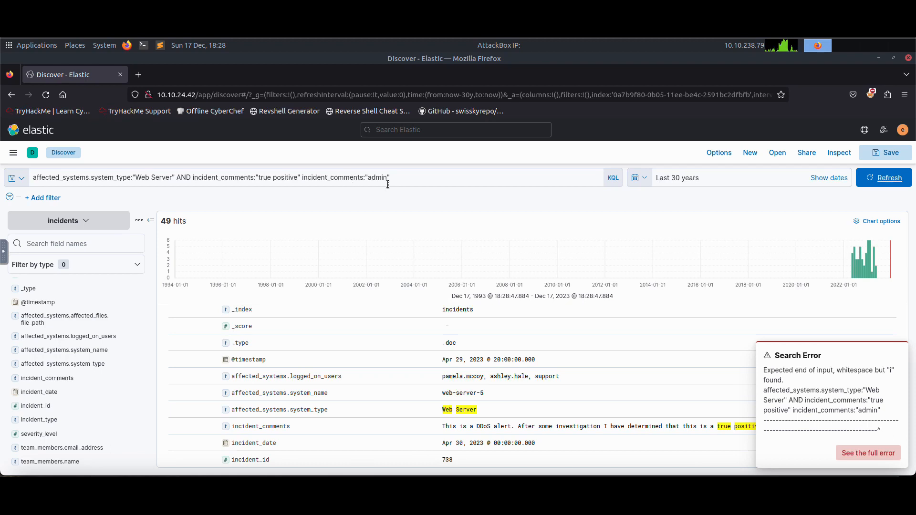
click(299, 182)
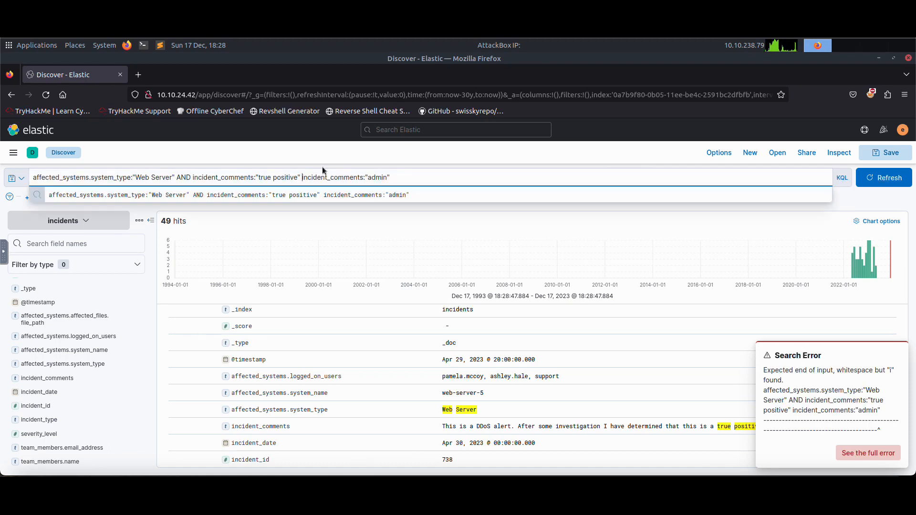
text(AND)
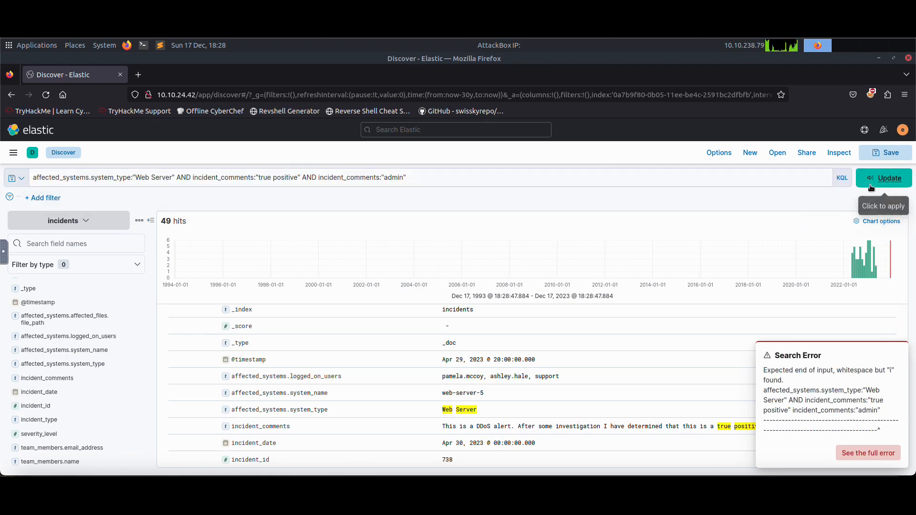
click(883, 177)
click(358, 178)
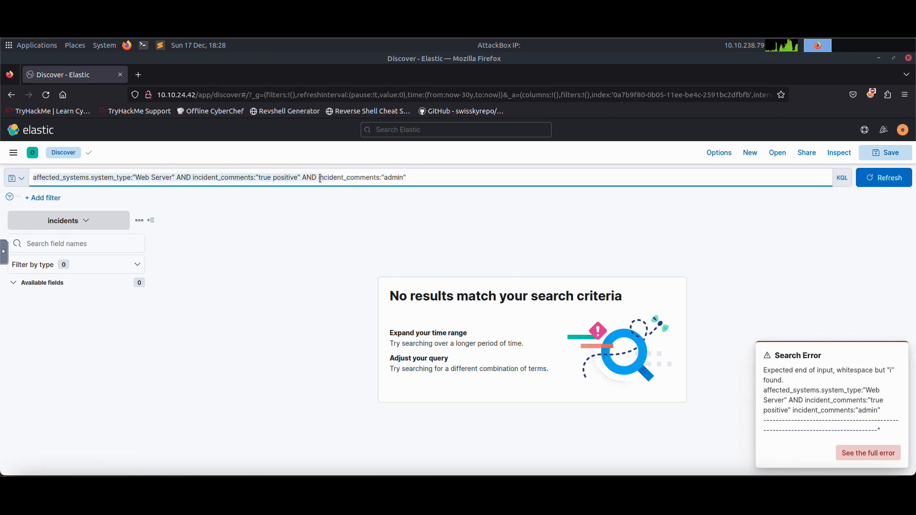
drag(381, 178, 330, 175)
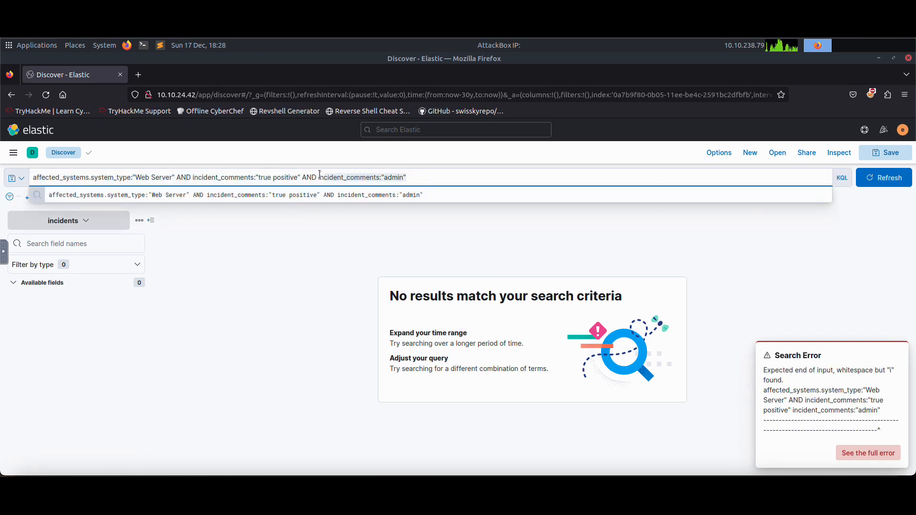
key(BackSpace)
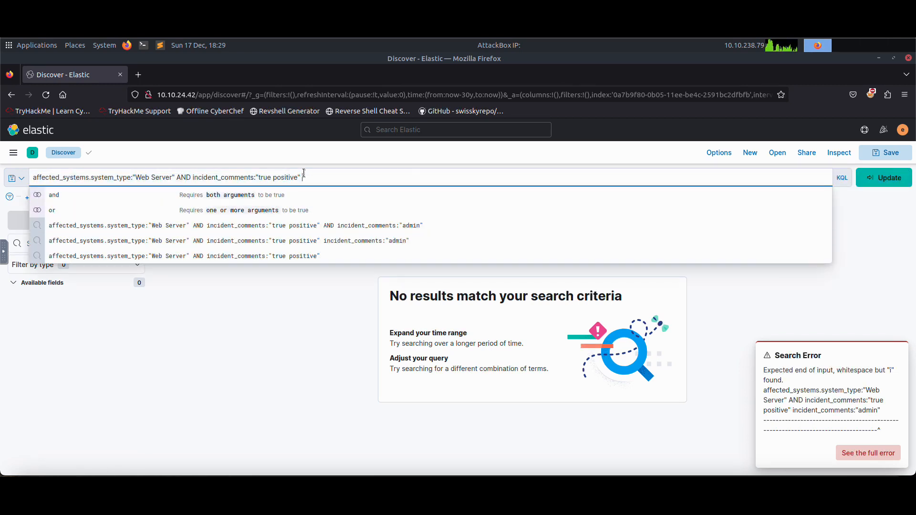
key(Return)
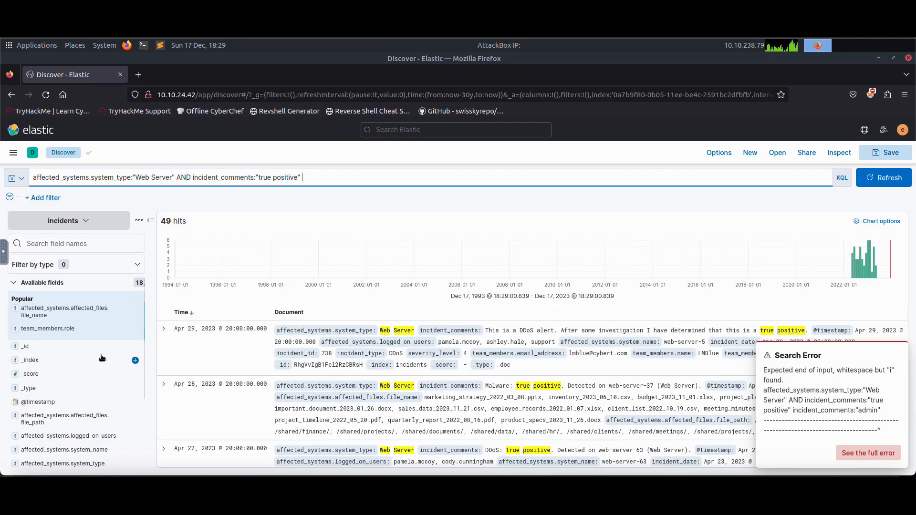
Expand the April 28, April 20 and April 4, 2023 incidents and examine their fields.
click(164, 384)
scroll(325, 383, down, 6)
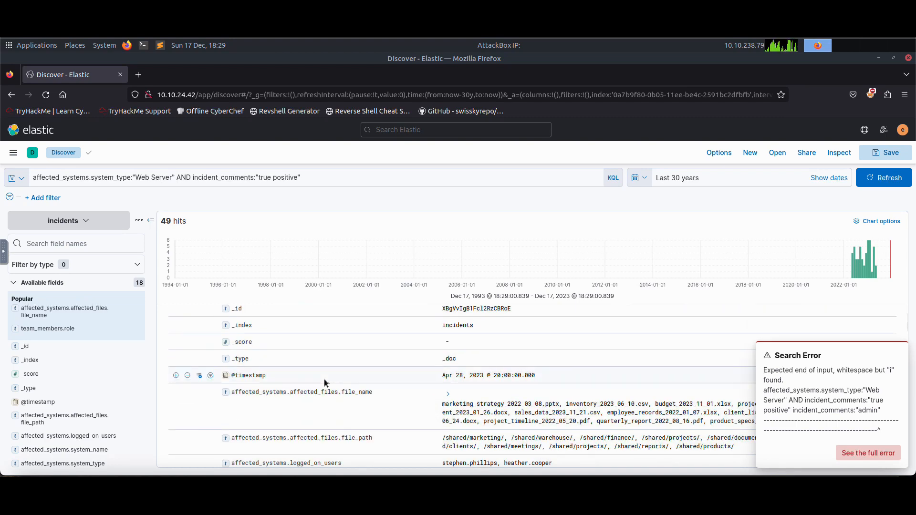
scroll(325, 383, down, 10)
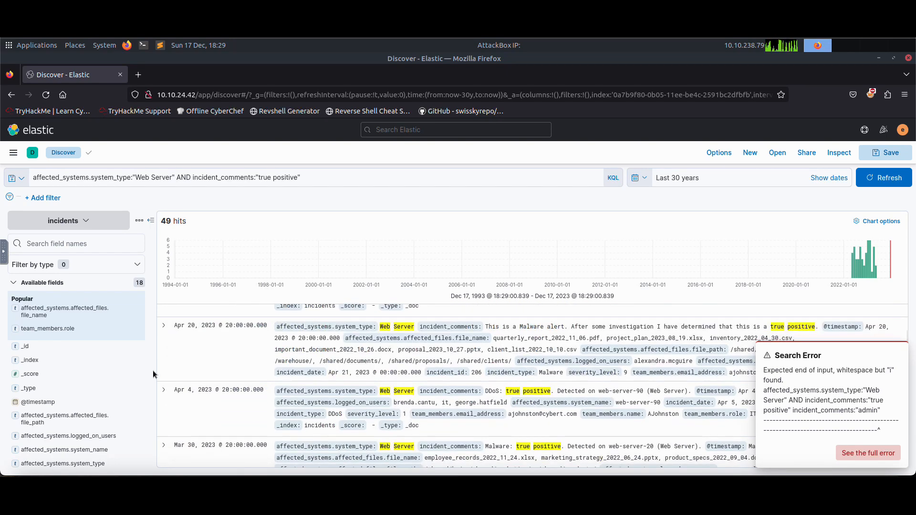
click(163, 327)
scroll(387, 399, down, 8)
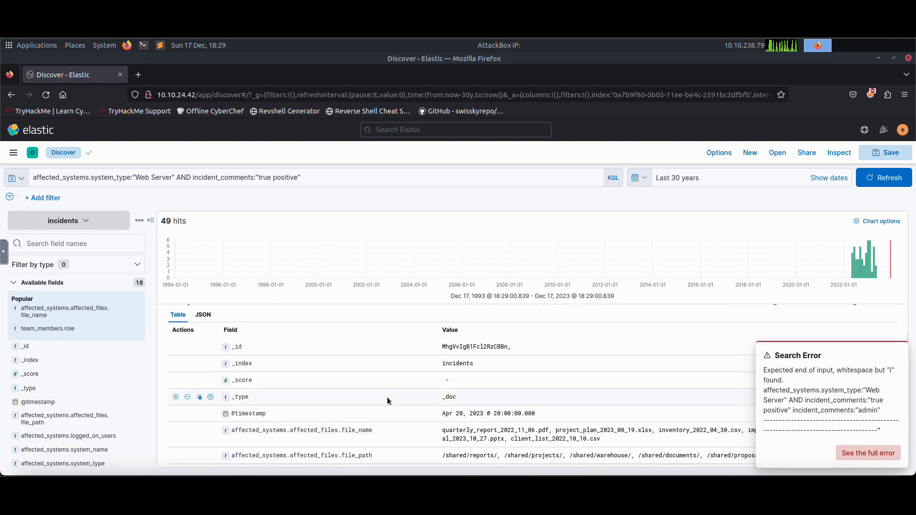
click(163, 425)
scroll(316, 354, down, 1)
scroll(313, 377, down, 10)
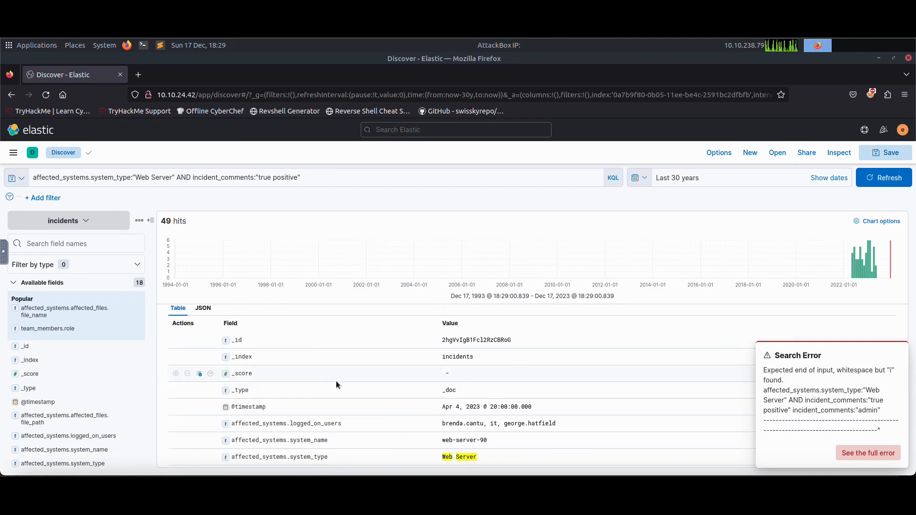
scroll(302, 391, down, 1)
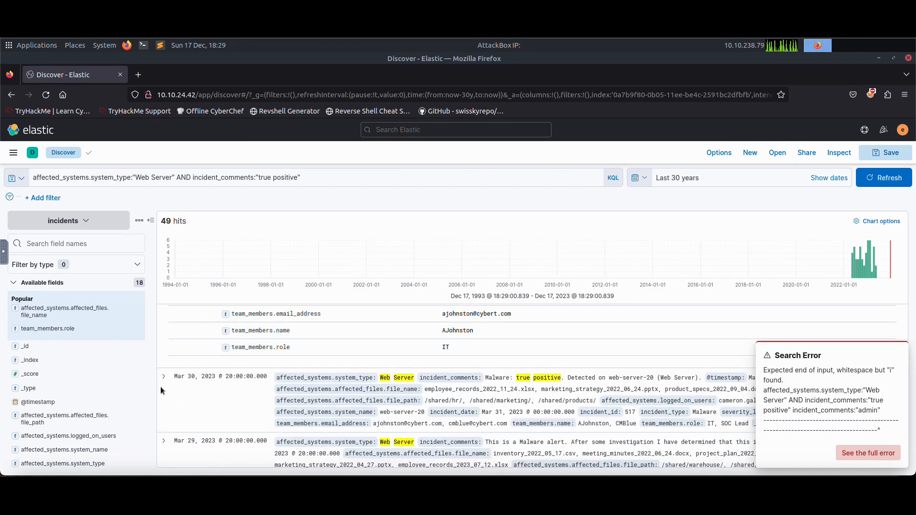
Expand the March 30 and March 29, 2023 incidents and examine their fields.
click(163, 377)
scroll(322, 400, down, 2)
scroll(323, 401, down, 3)
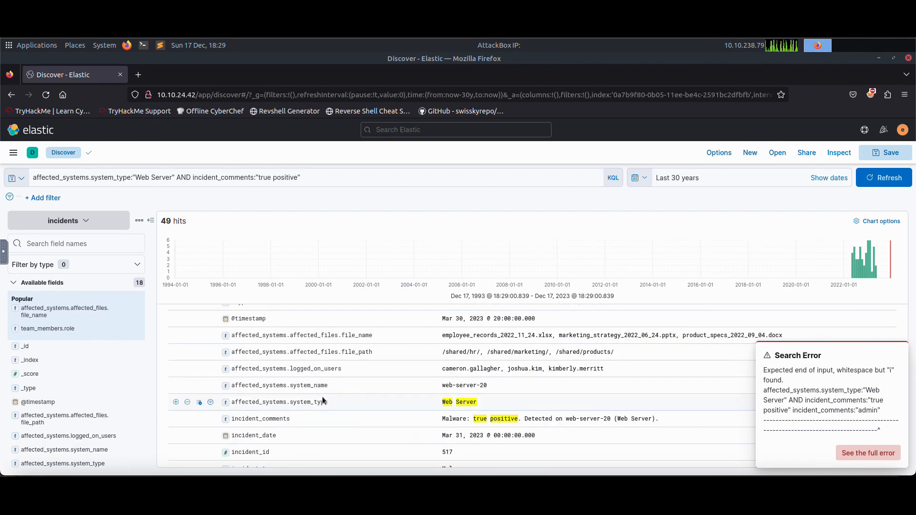
scroll(322, 401, down, 3)
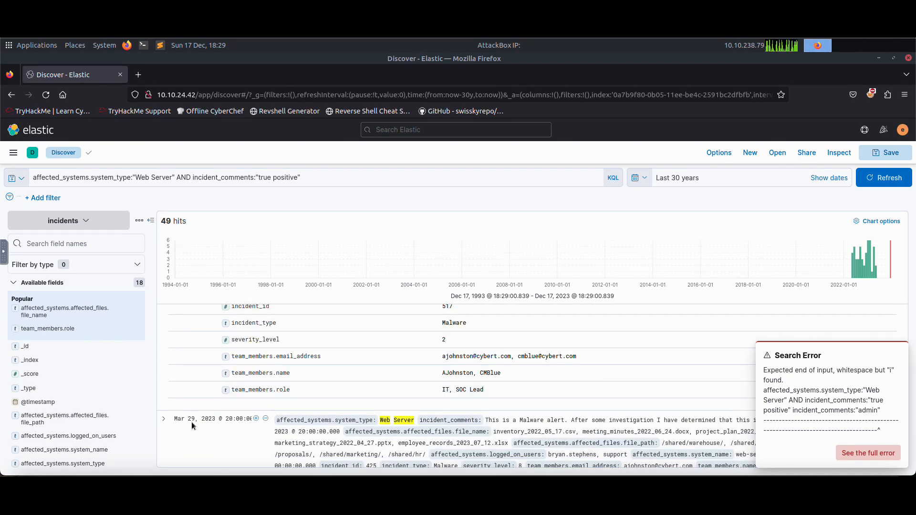
click(164, 418)
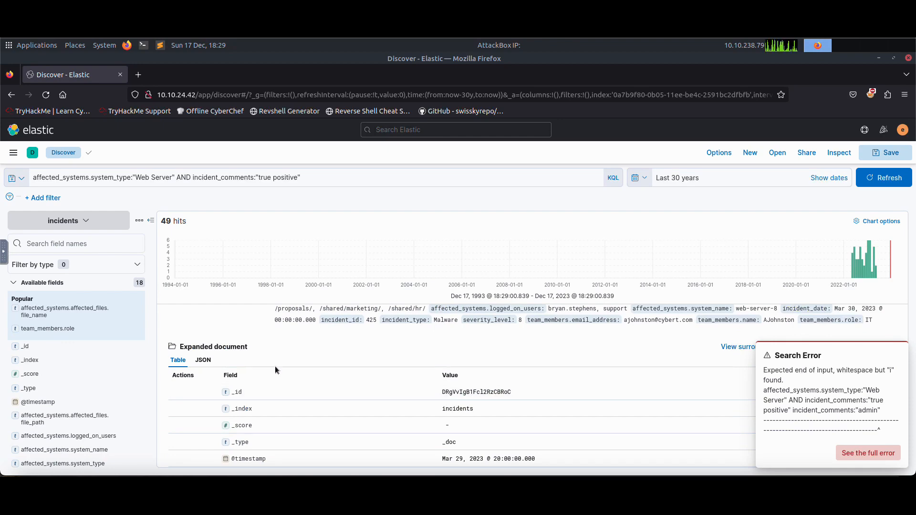
scroll(385, 387, down, 2)
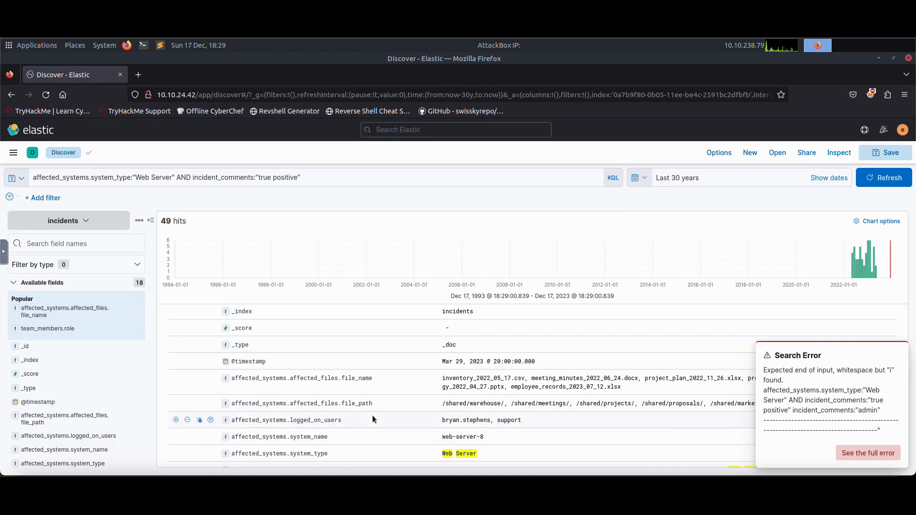
Append AND affected_systems.logged_on_users:"admin" to the query and run it.
click(342, 178)
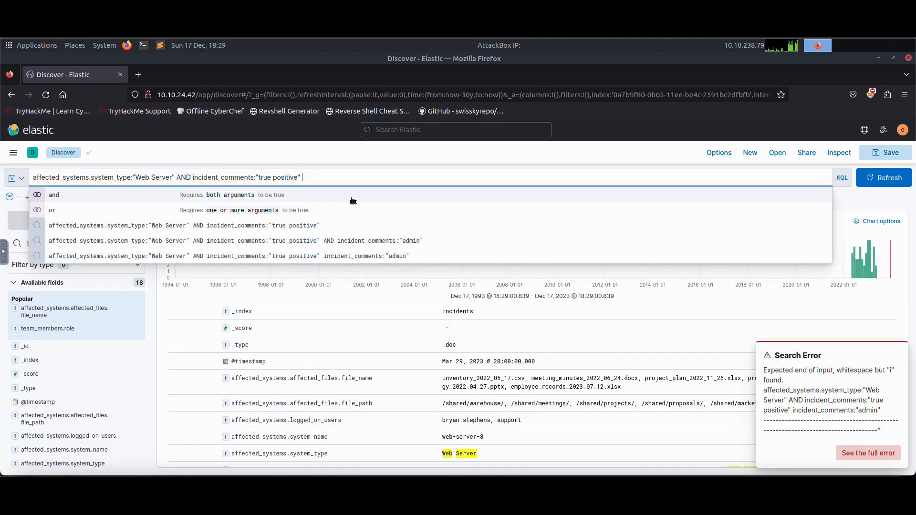
text(AN)
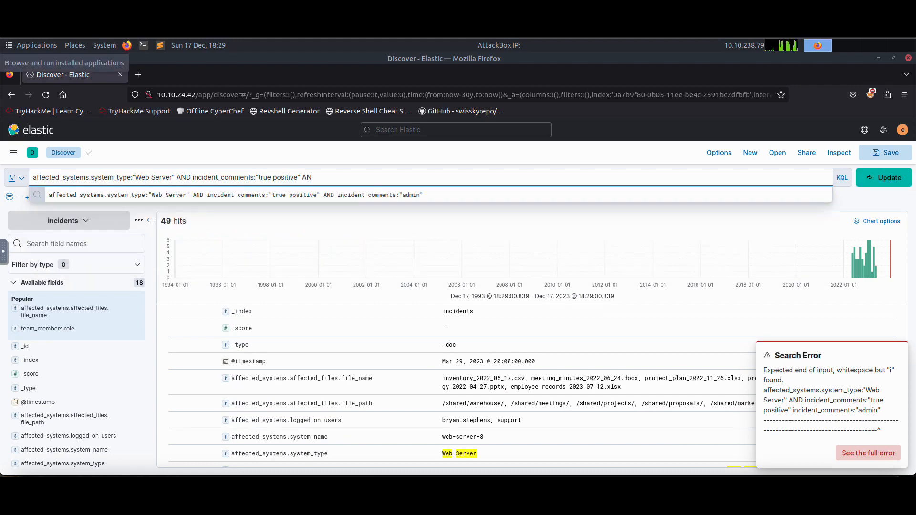
text(D affected)
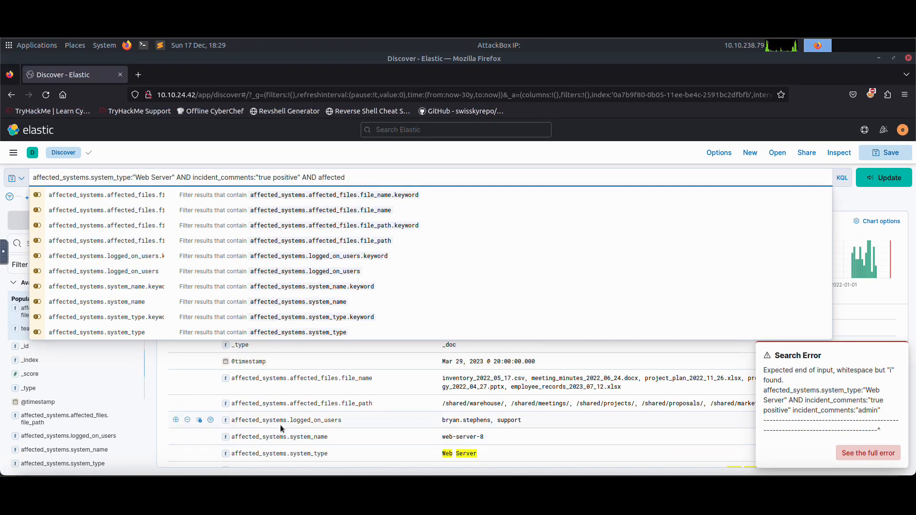
click(385, 271)
key(BackSpace)
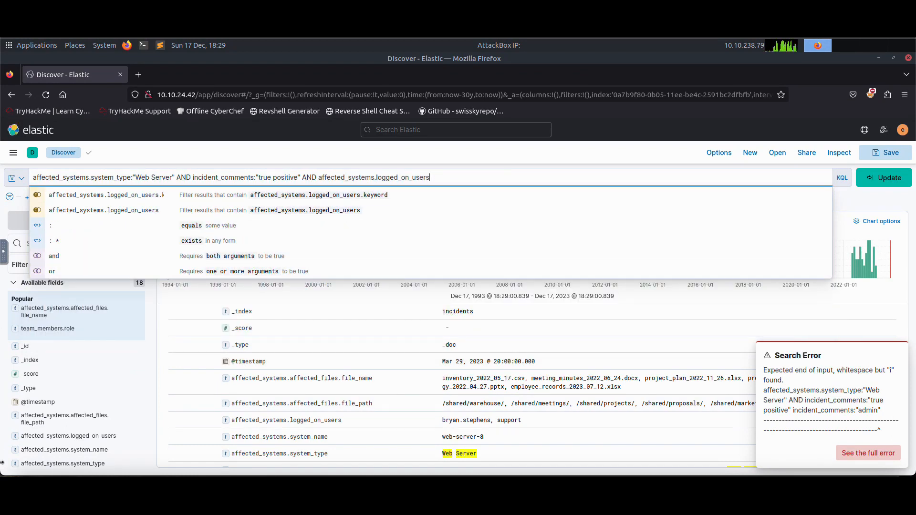
text(:"a)
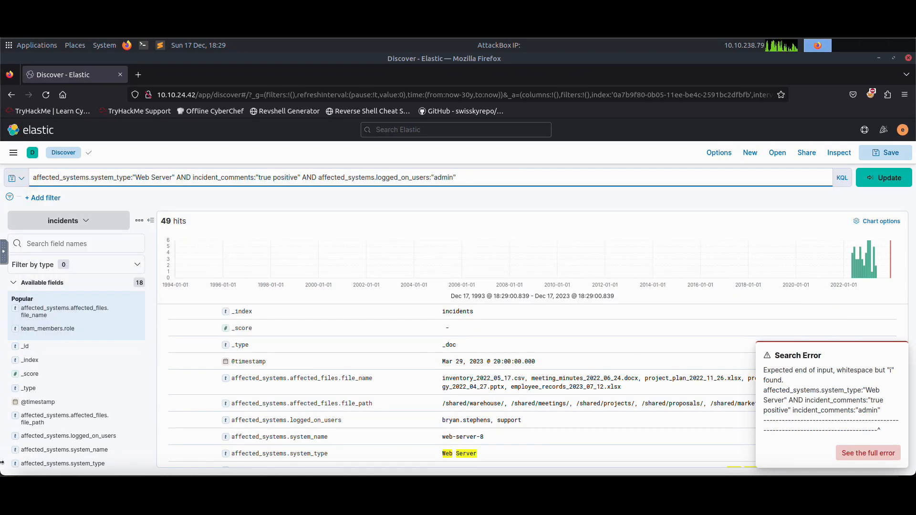
text(dmin)
key(Return)
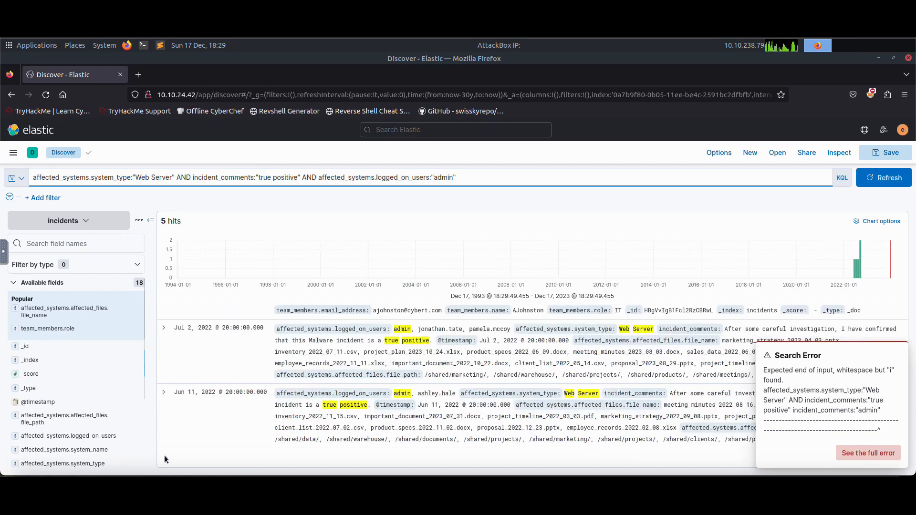
Expand the September 23, 2022 incident, dismiss the error notice and examine its fields.
scroll(260, 362, up, 5)
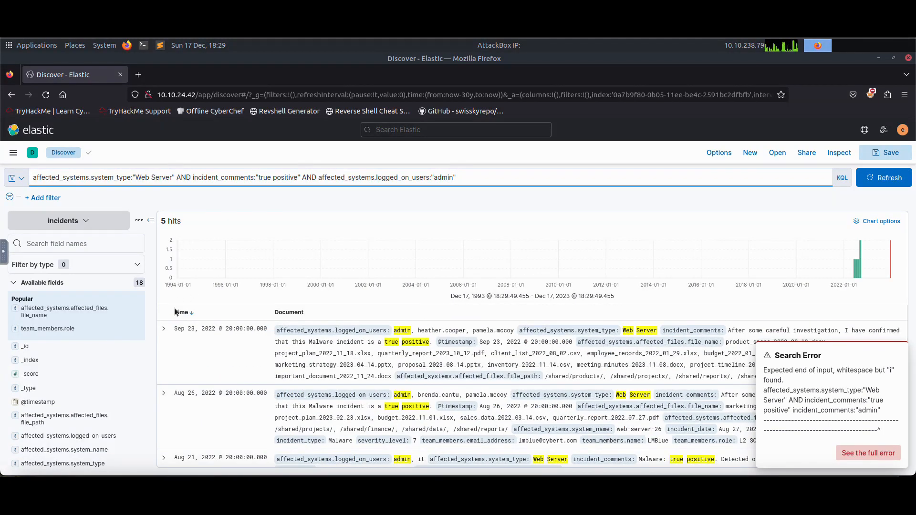
click(164, 330)
scroll(449, 353, down, 5)
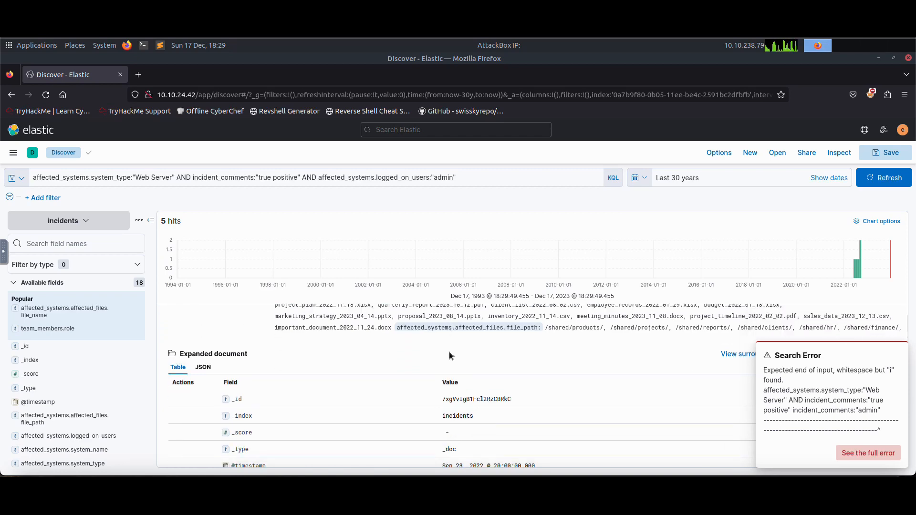
scroll(449, 353, down, 3)
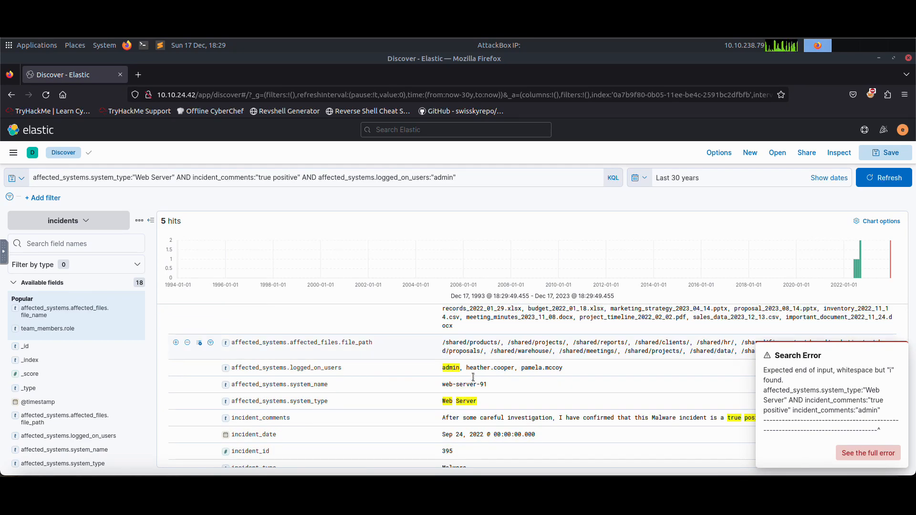
click(899, 355)
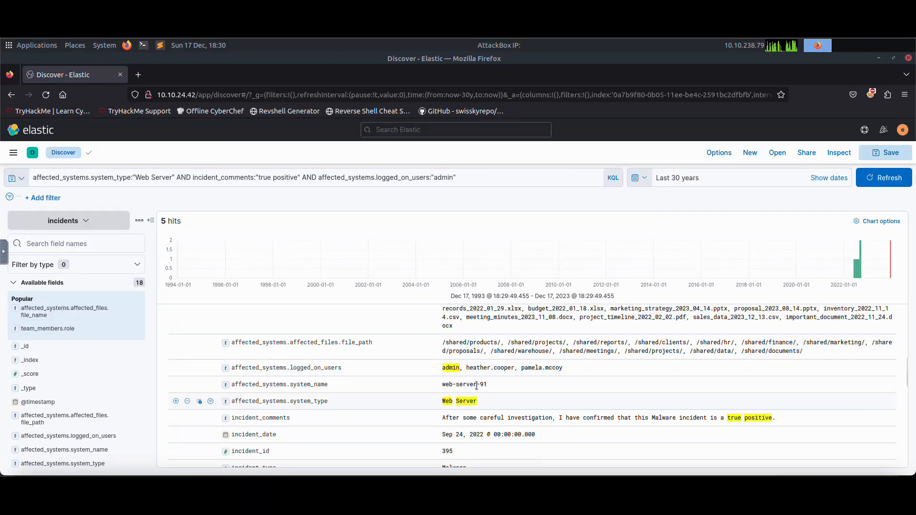
scroll(486, 362, down, 1)
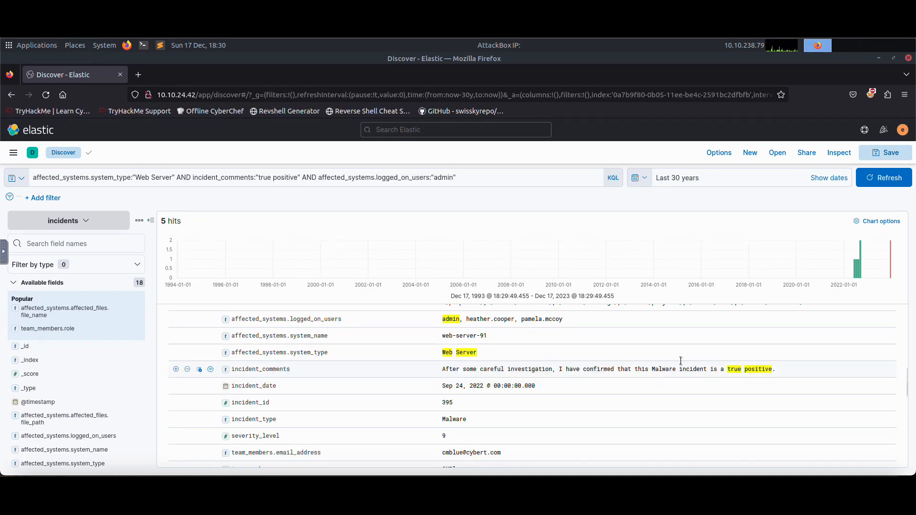
scroll(377, 352, down, 2)
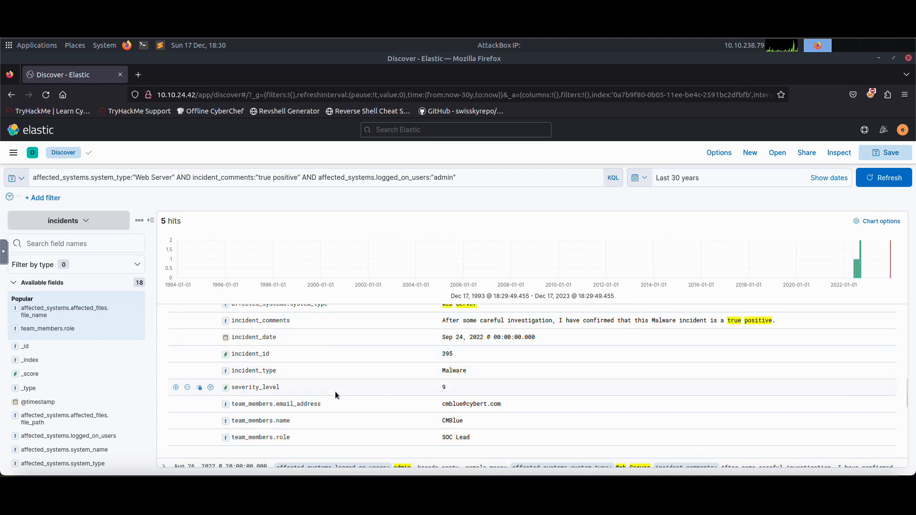
scroll(336, 395, down, 5)
Expand the August 26 and August 21, 2022 incidents and highlight the August 21 system name and comment.
click(164, 321)
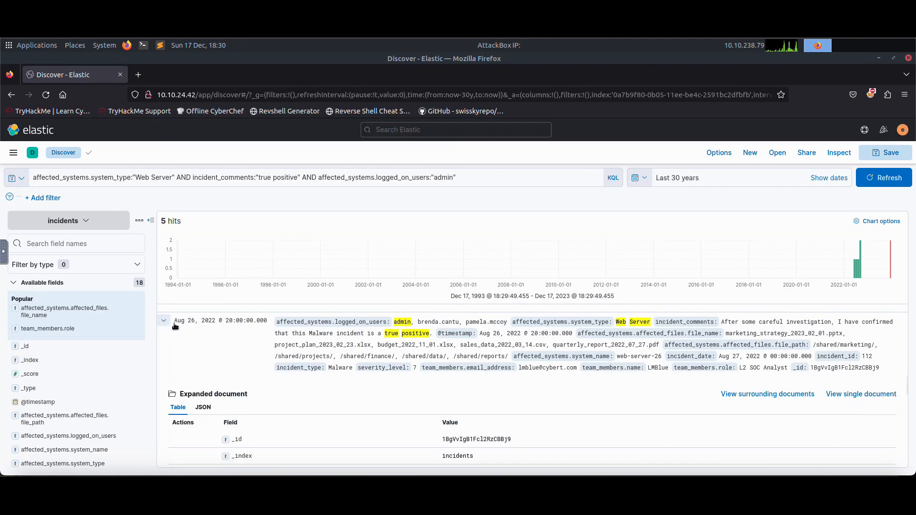
scroll(370, 359, down, 5)
scroll(371, 358, down, 5)
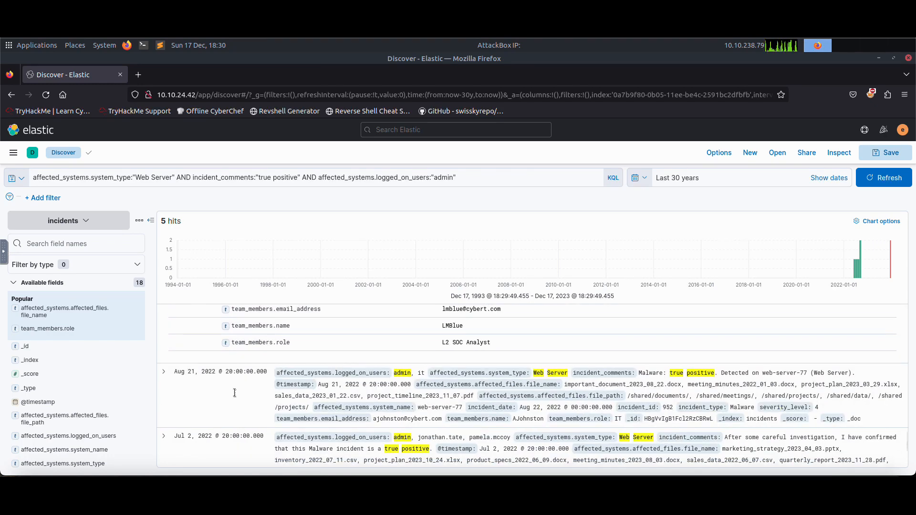
scroll(234, 393, down, 3)
click(164, 322)
scroll(370, 384, down, 2)
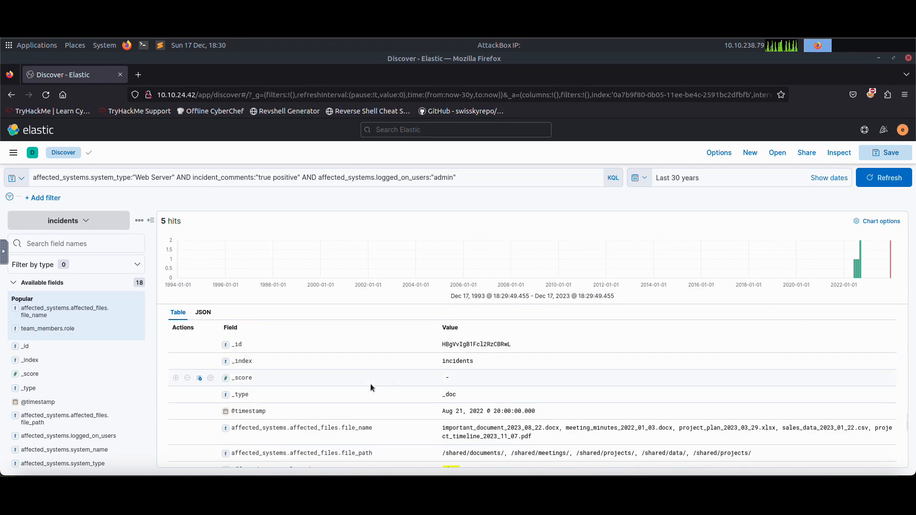
scroll(370, 383, down, 2)
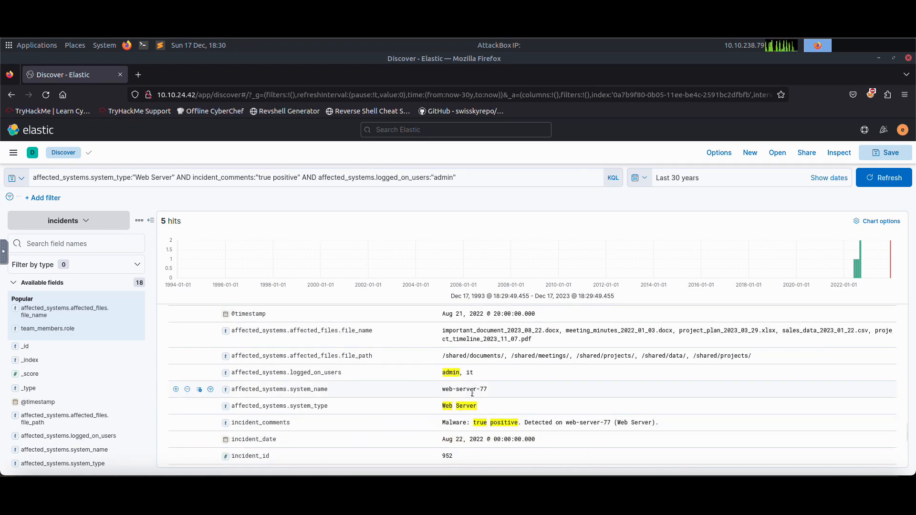
drag(442, 390, 488, 389)
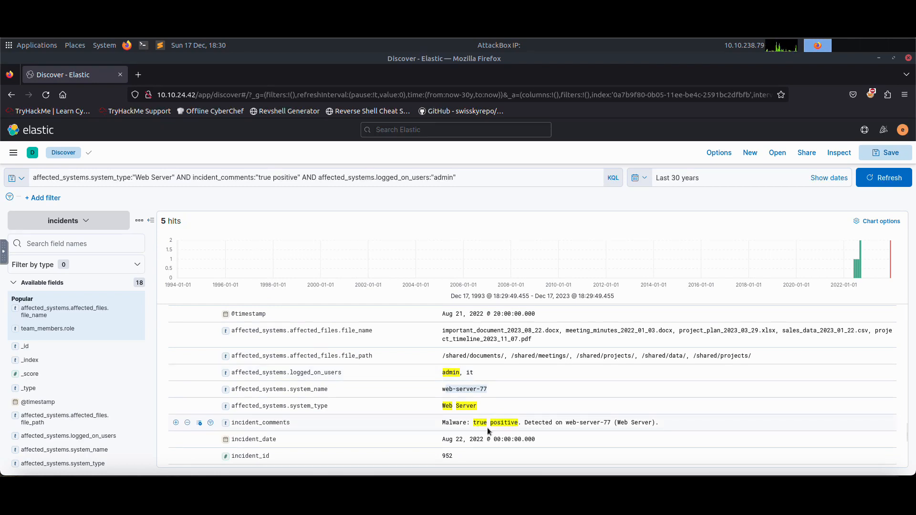
drag(443, 424, 669, 425)
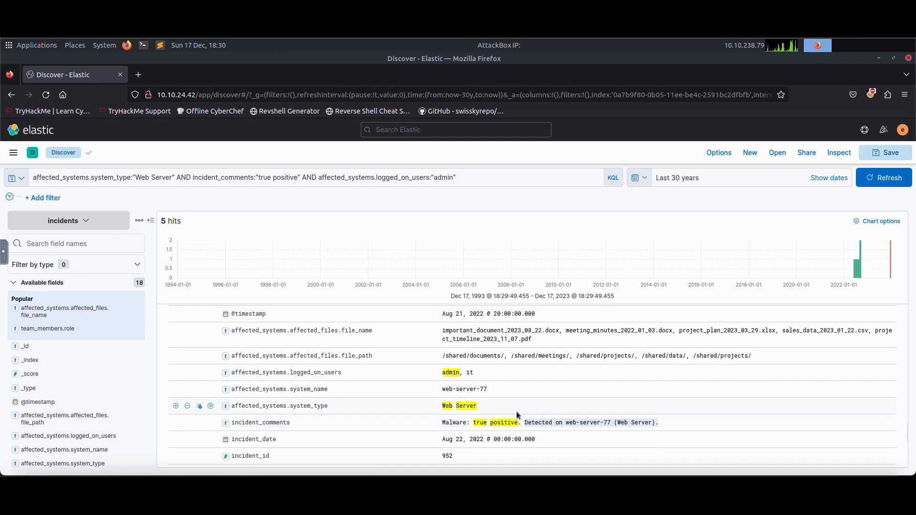
Compare the webserver question on the room page with the August 21 incident's fields.
key(alt+Tab)
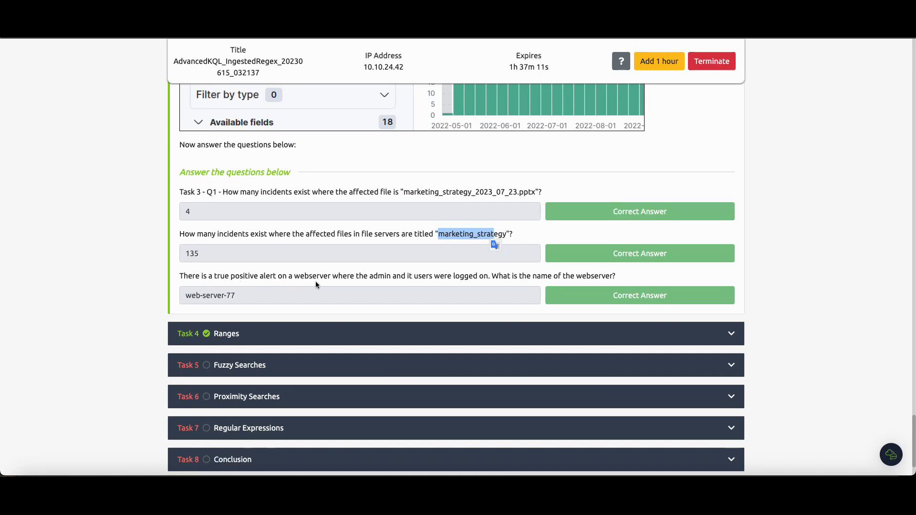
double_click(411, 278)
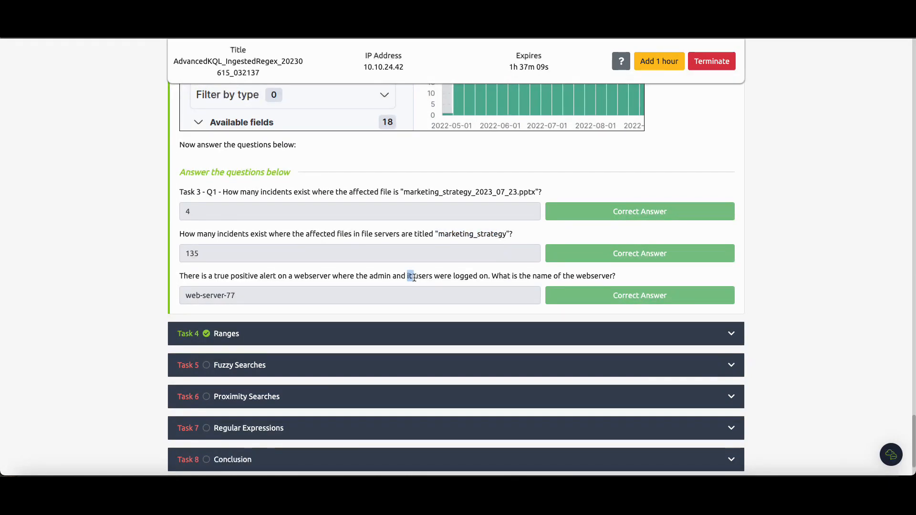
double_click(408, 281)
drag(397, 279, 374, 279)
click(409, 279)
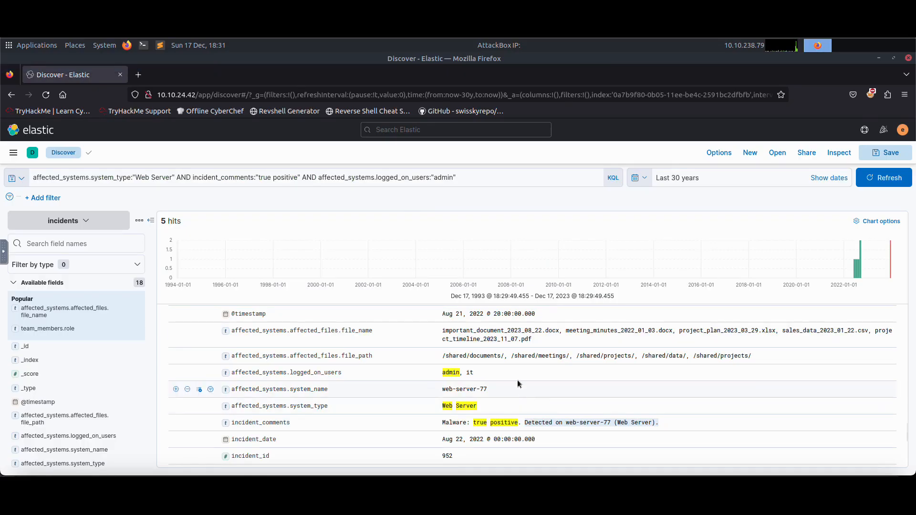
scroll(520, 384, down, 2)
drag(460, 325, 484, 327)
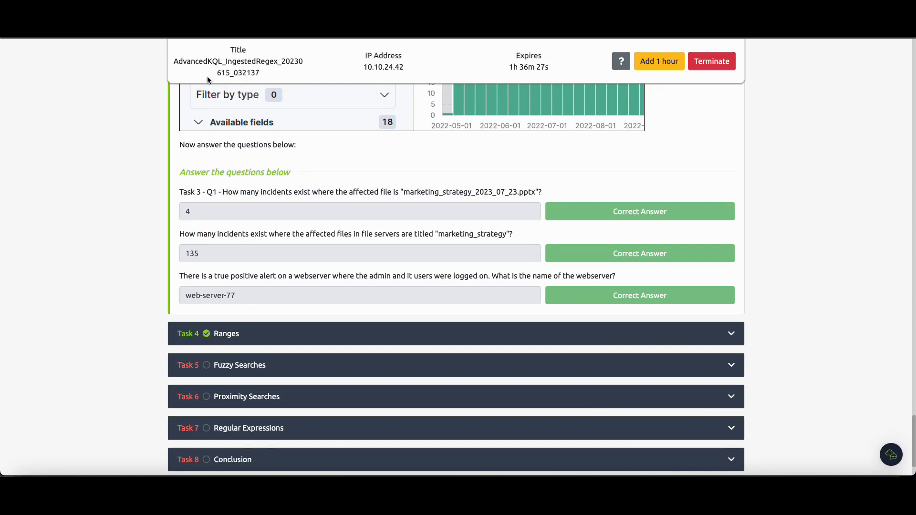
Open Task 4 Ranges on the room page and read through its explanation and questions.
click(254, 333)
scroll(305, 324, up, 10)
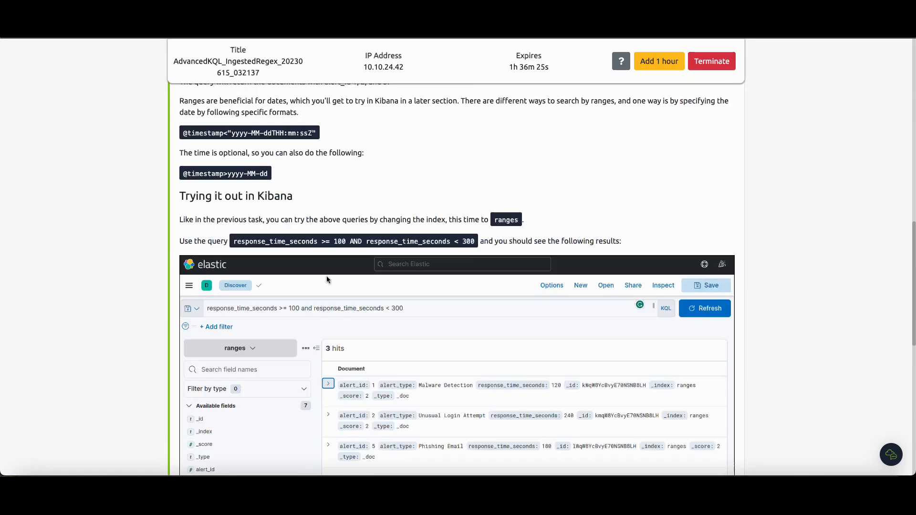
scroll(323, 288, up, 8)
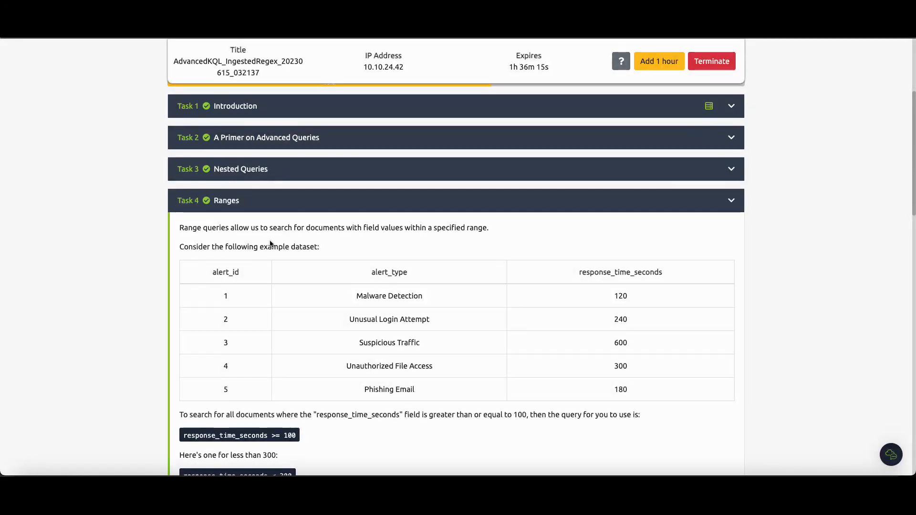
scroll(277, 232, down, 1)
scroll(292, 227, down, 3)
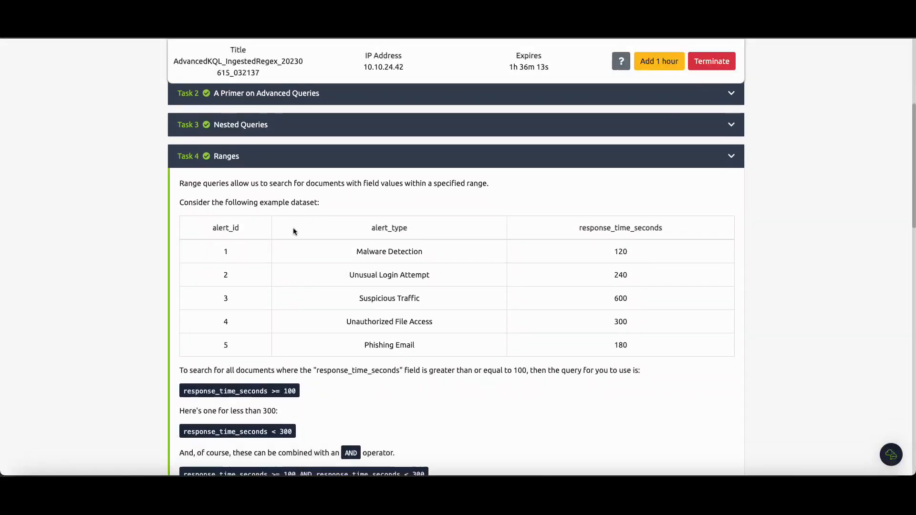
scroll(286, 200, down, 10)
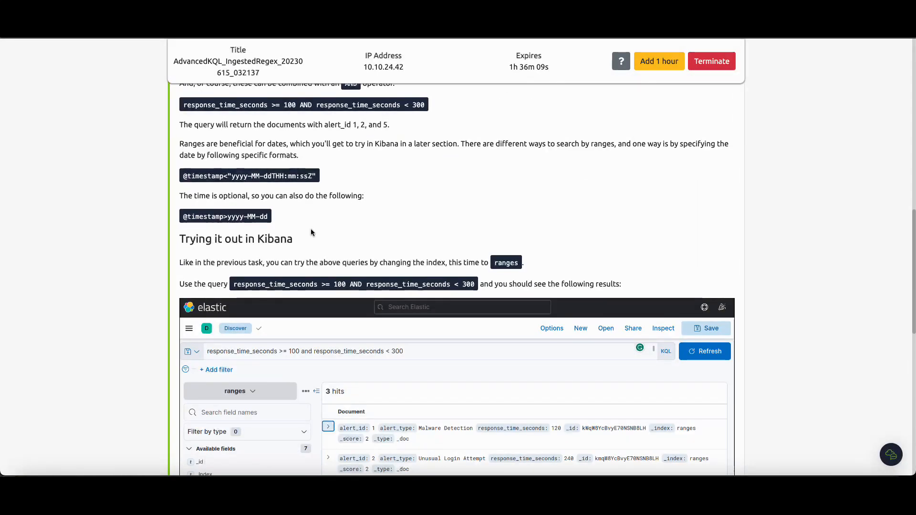
scroll(317, 241, down, 1)
scroll(319, 244, down, 6)
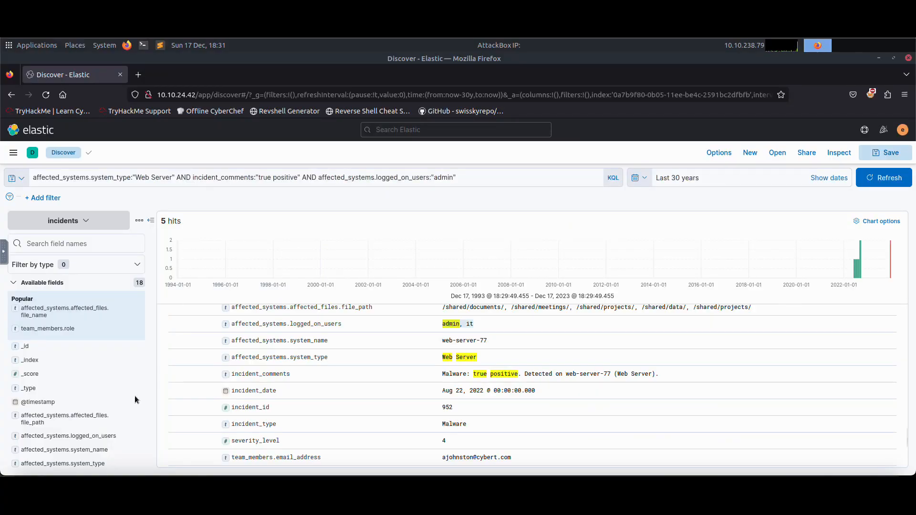
scroll(93, 377, down, 3)
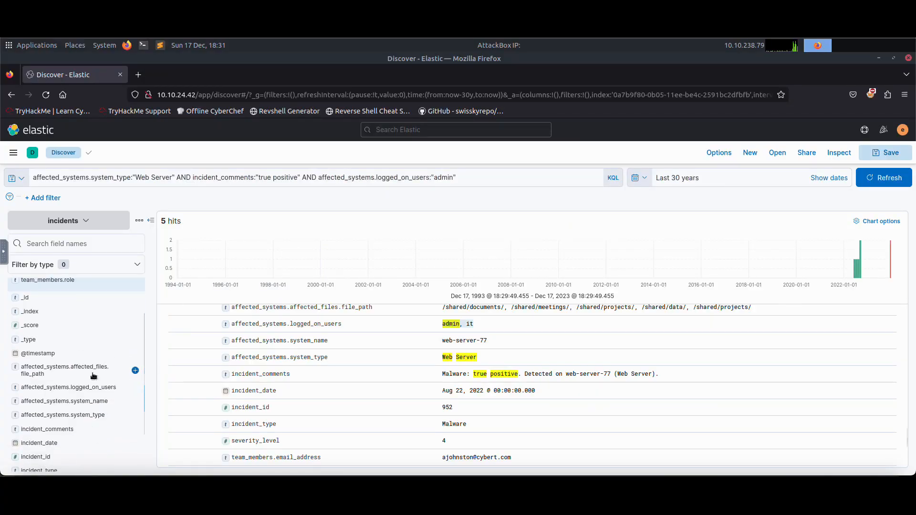
Clear the query, rerun the search on all incidents and inspect the incident type top values.
scroll(93, 376, down, 2)
click(61, 422)
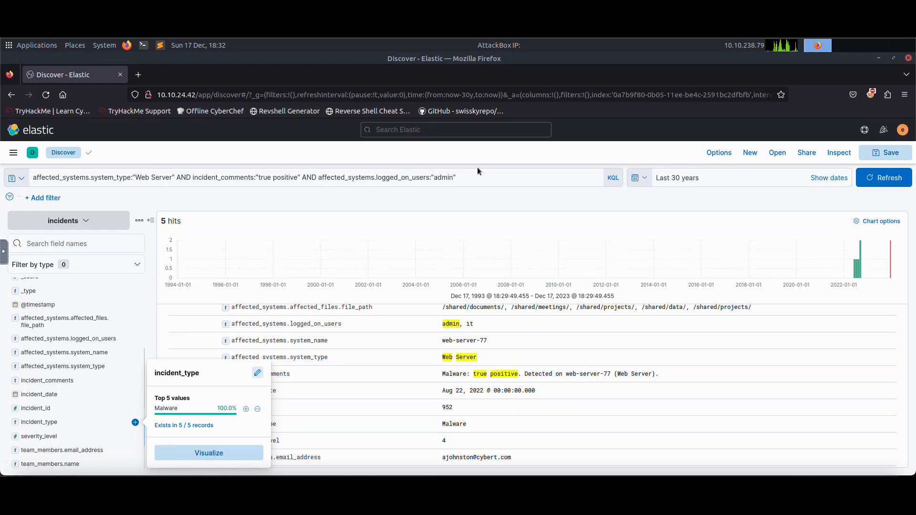
click(590, 179)
key(ctrl+a)
key(BackSpace)
key(Return)
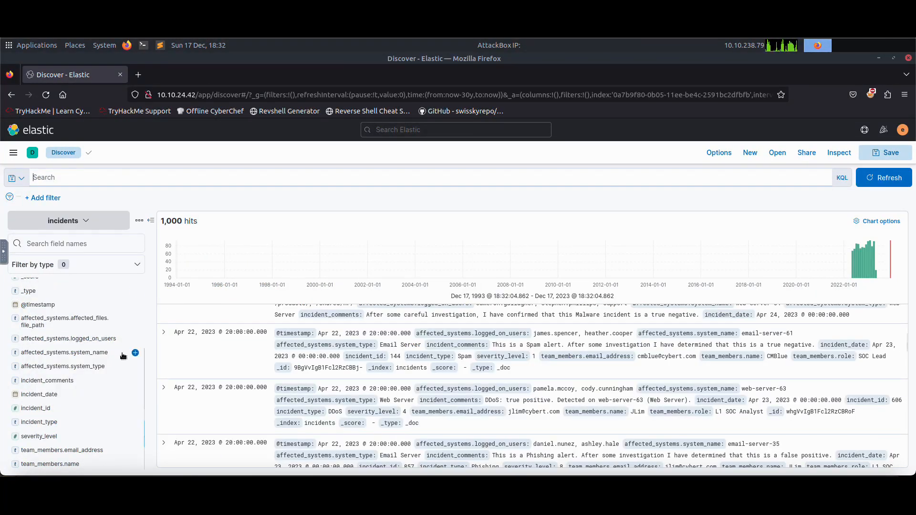
click(55, 423)
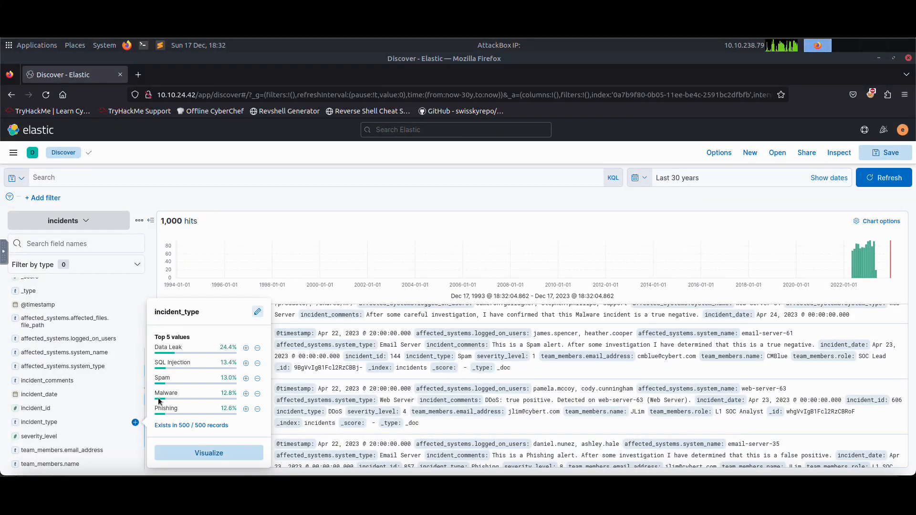
Query the incidents for incident_type:"Data Leak" AND severity_level >= 9 and run the search.
mouse_move(183, 350)
click(106, 179)
text(inci)
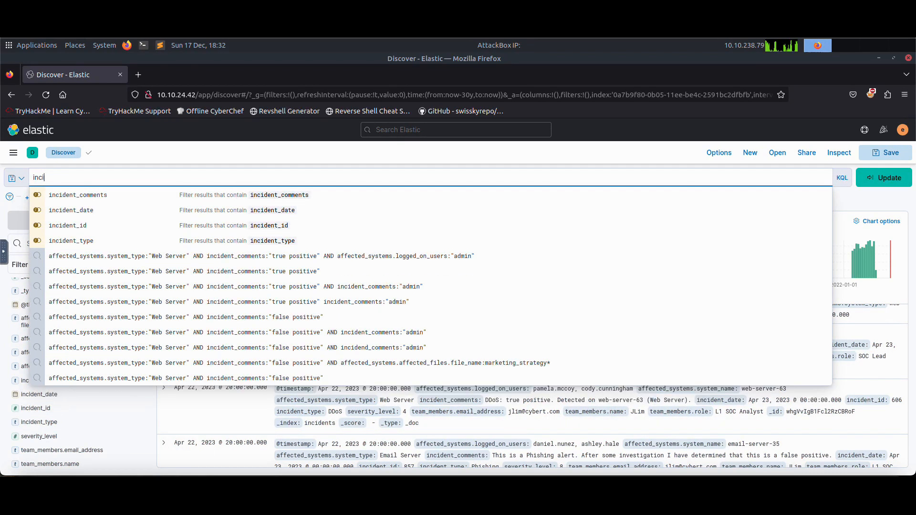
key(Down)
key(Down)
key(Down)
key(Down)
key(Return)
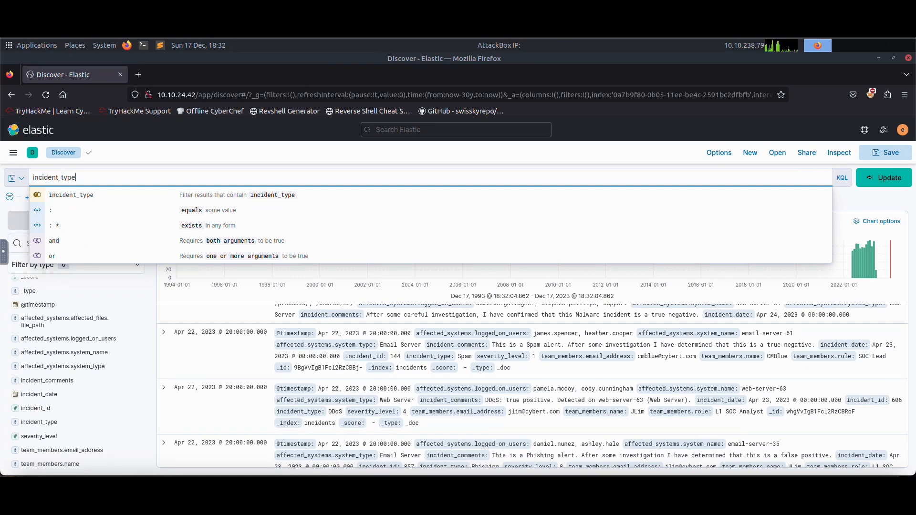
text(:"Data Leak)
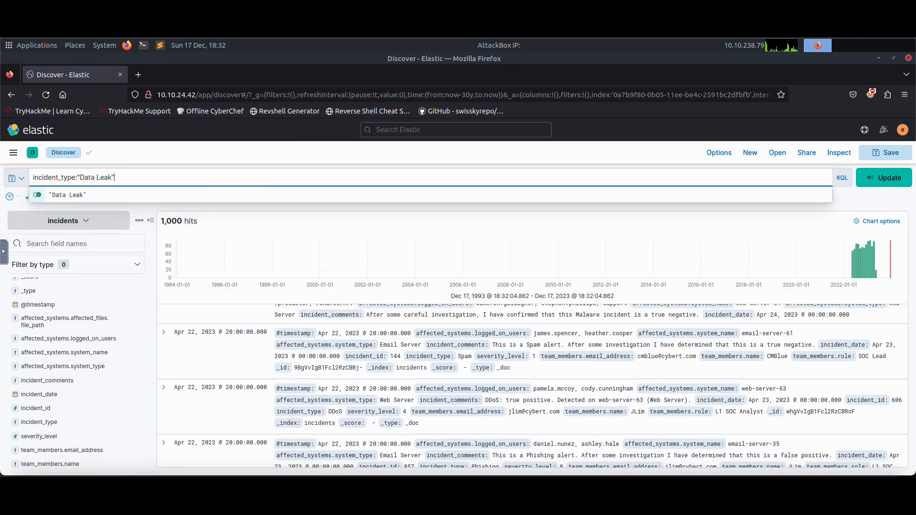
key(Return)
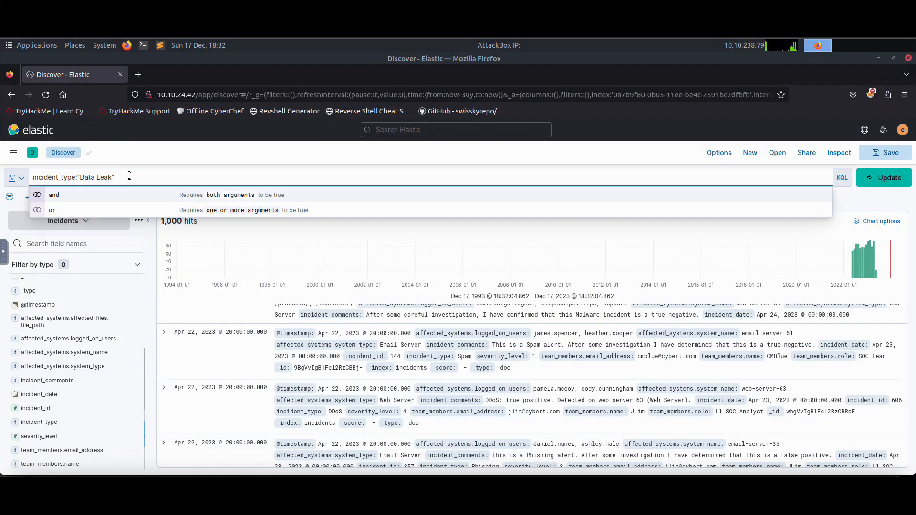
text(AND )
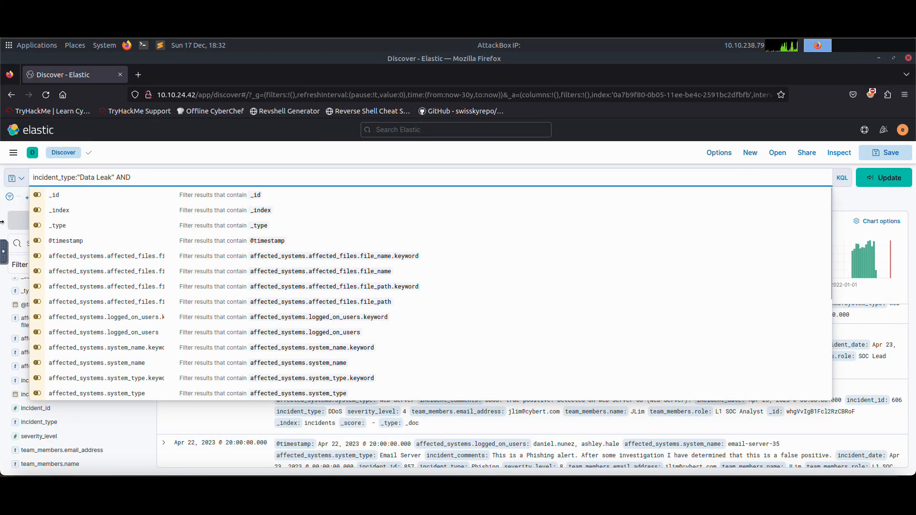
text(severt)
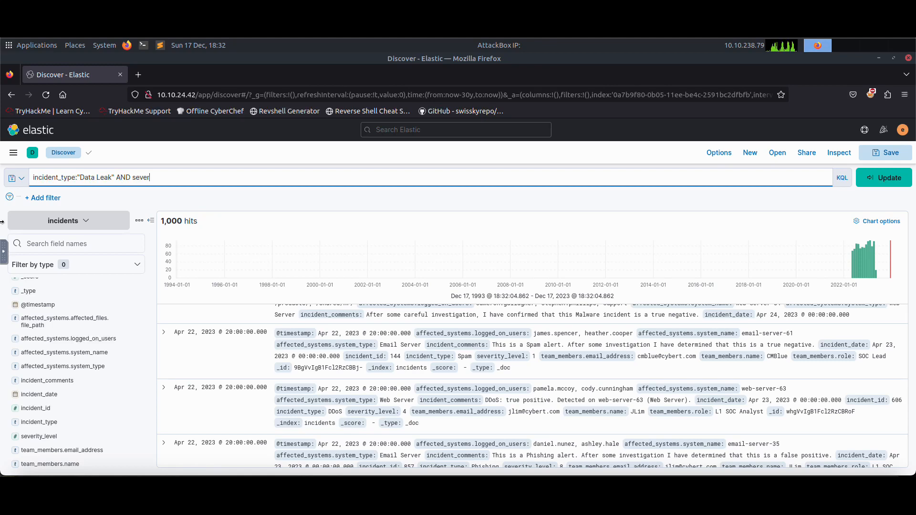
key(BackSpace)
text(ity_leve)
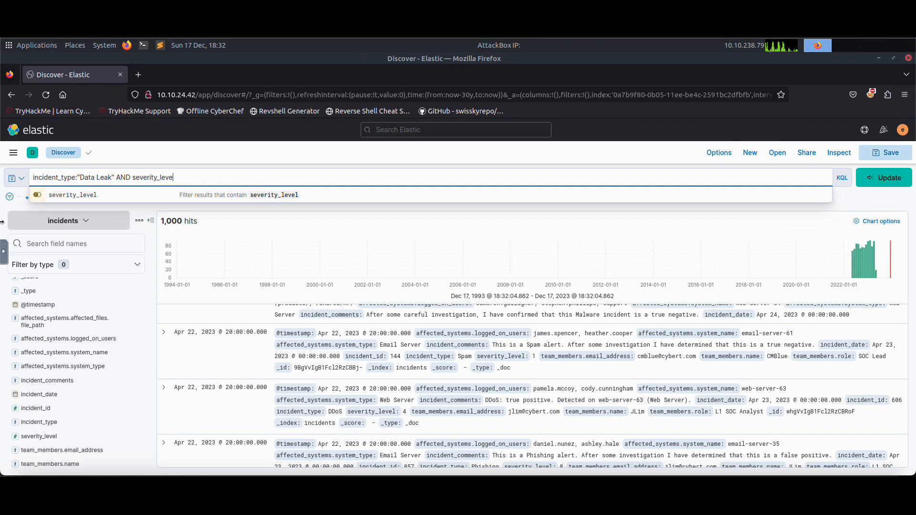
text(l >)
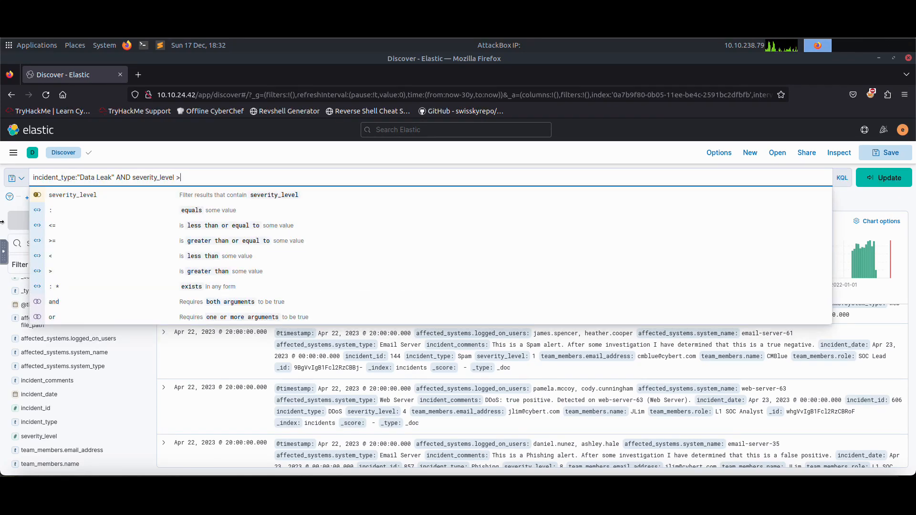
text(= 9)
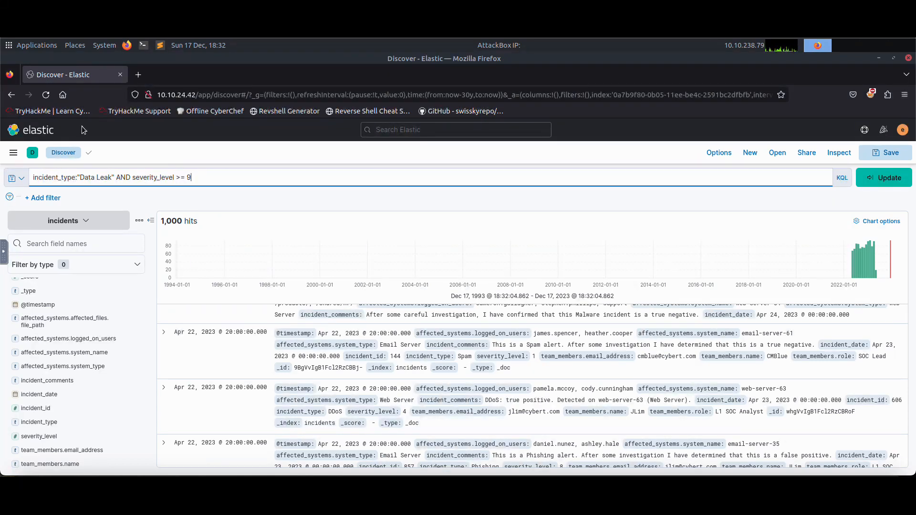
click(887, 178)
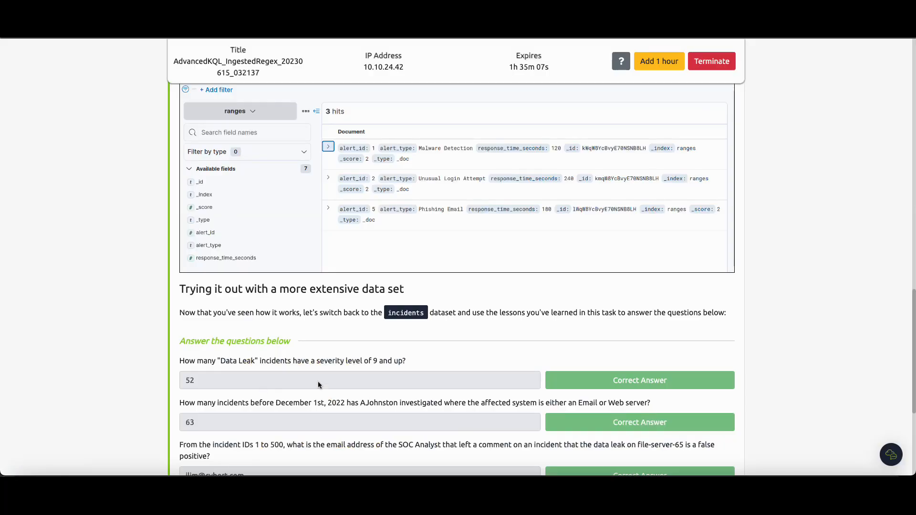
scroll(239, 393, down, 1)
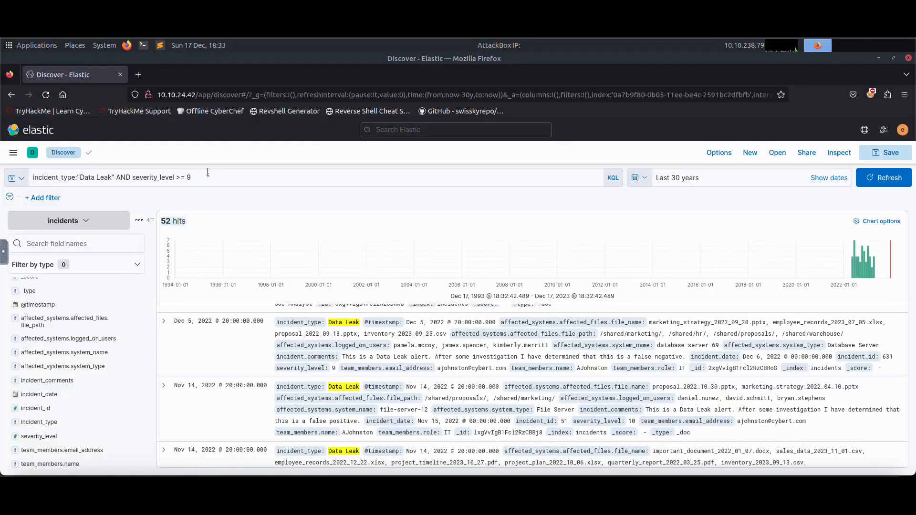
click(207, 172)
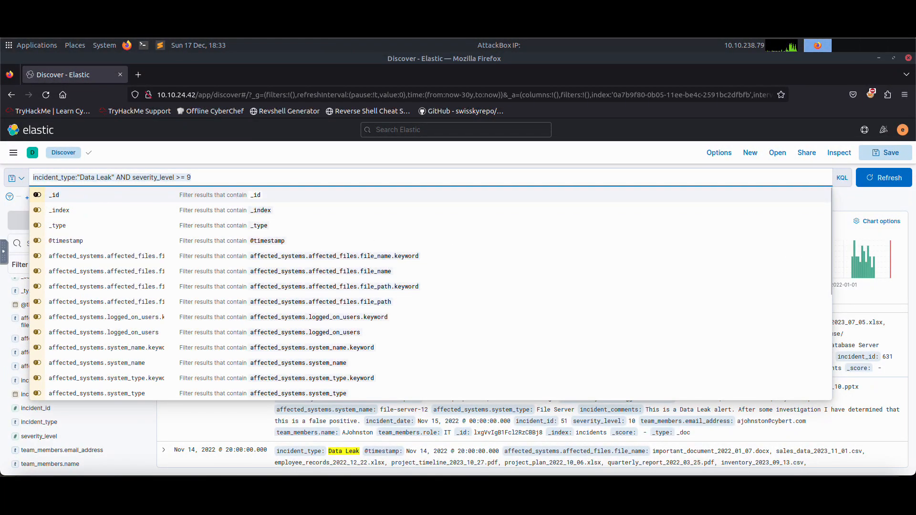
key(ctrl+a)
text(@)
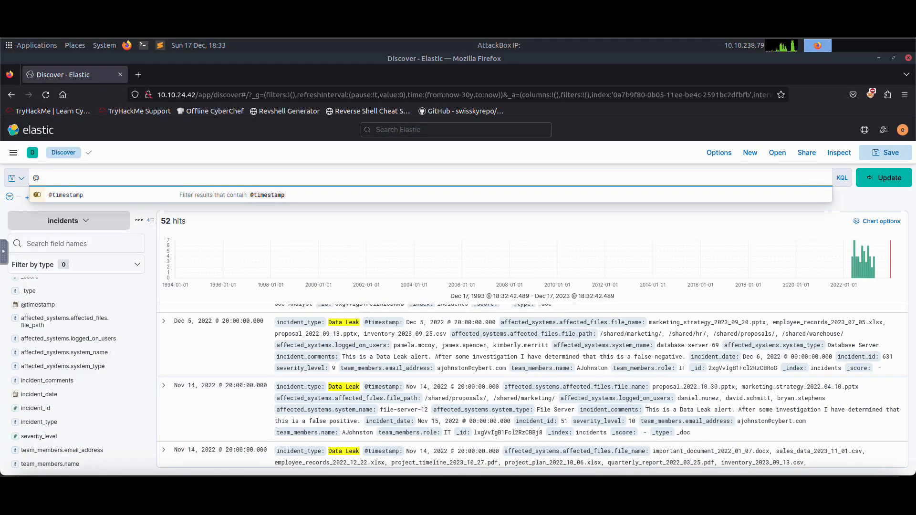
key(Down)
key(Return)
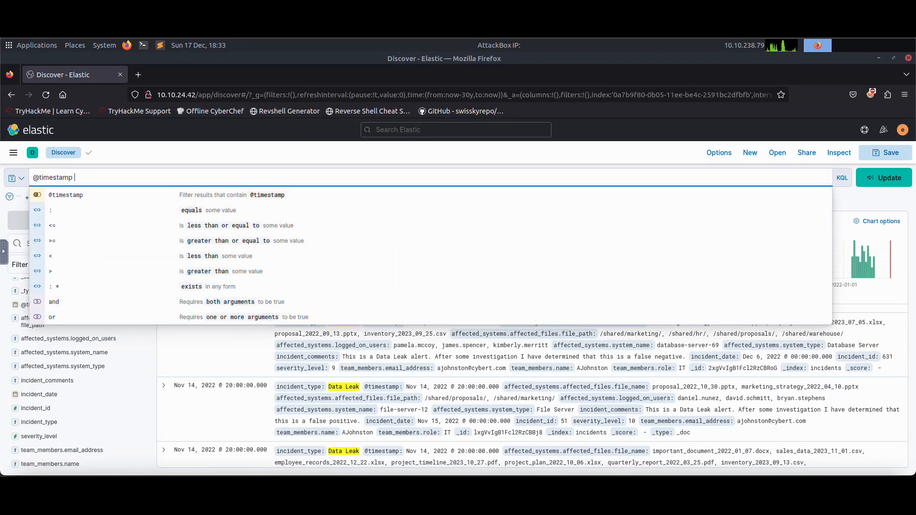
key(BackSpace)
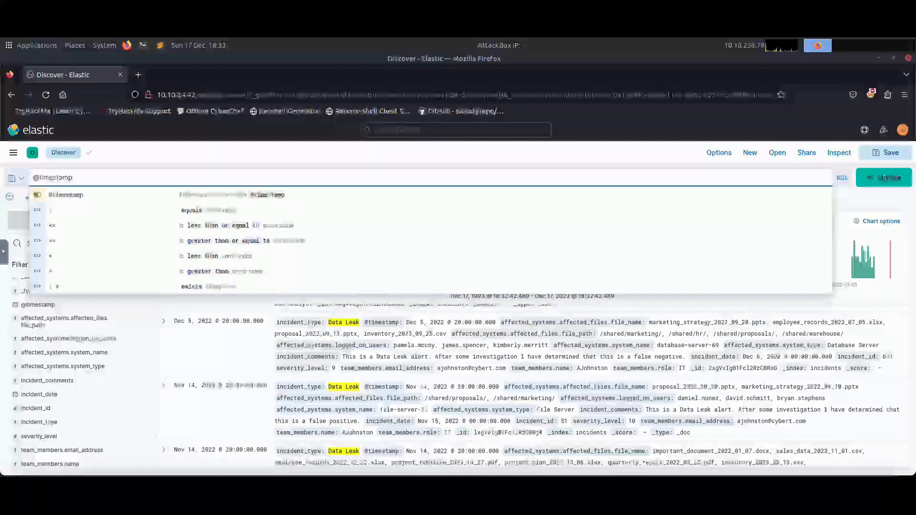
text(<)
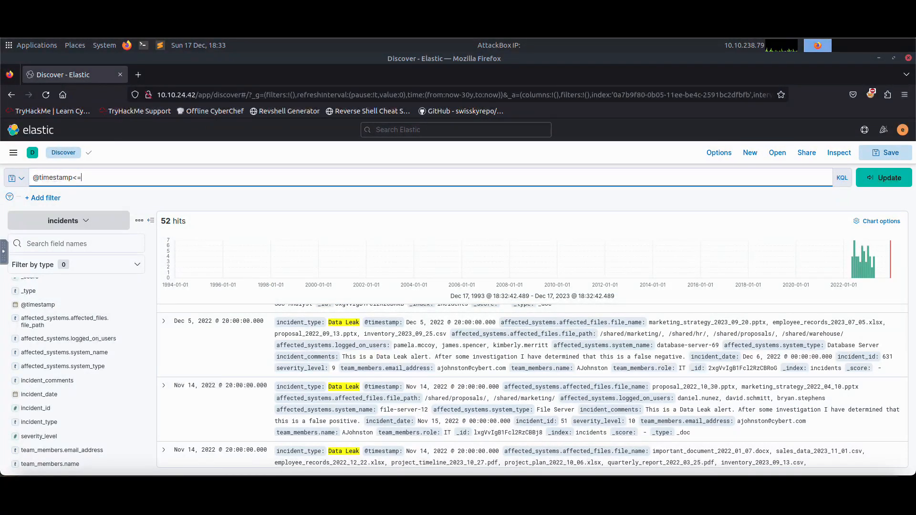
text(=2022-12-)
key(Return)
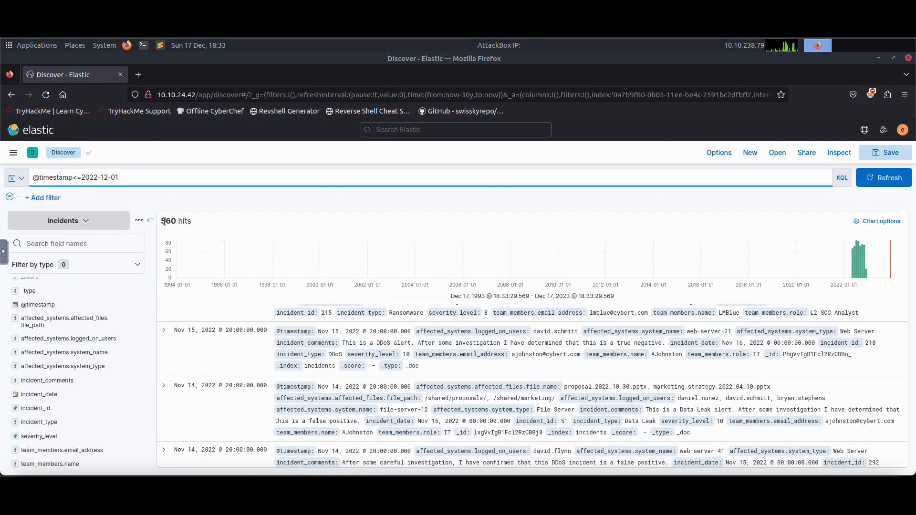
click(175, 222)
click(164, 183)
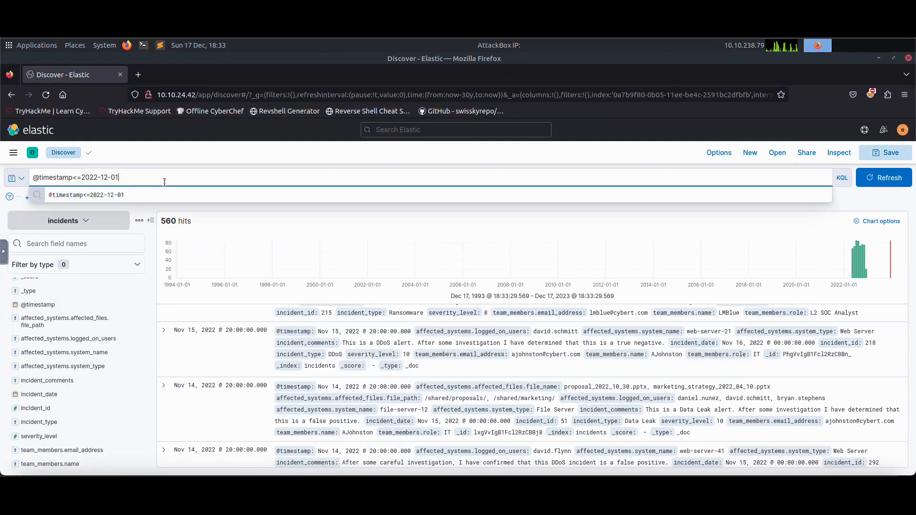
text(AND)
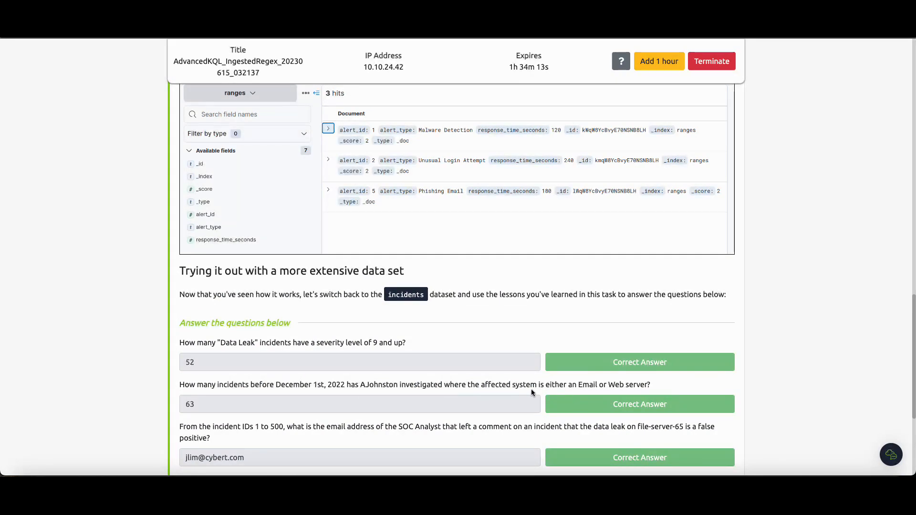
drag(355, 385, 428, 385)
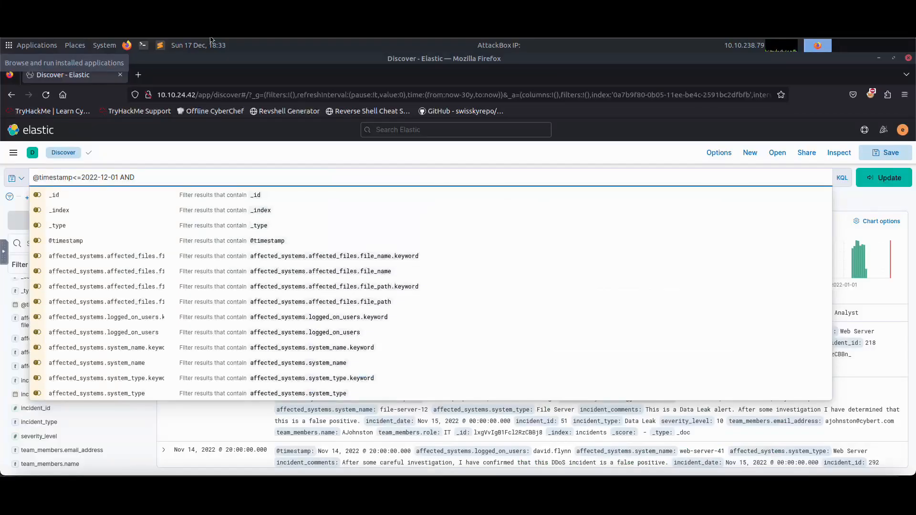
click(193, 154)
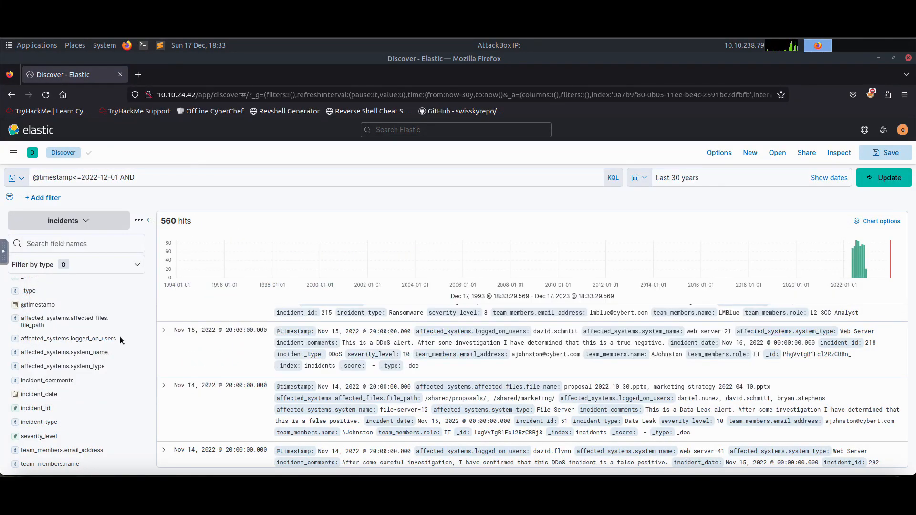
click(70, 461)
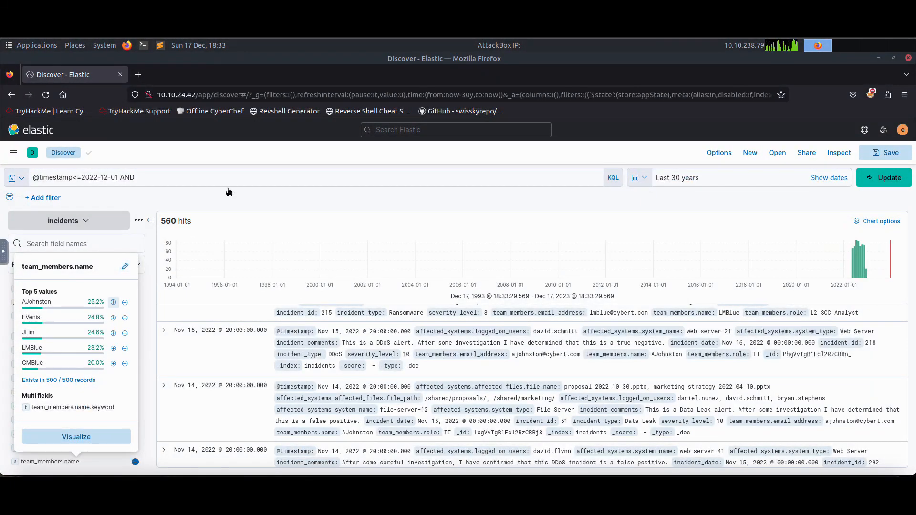
click(113, 303)
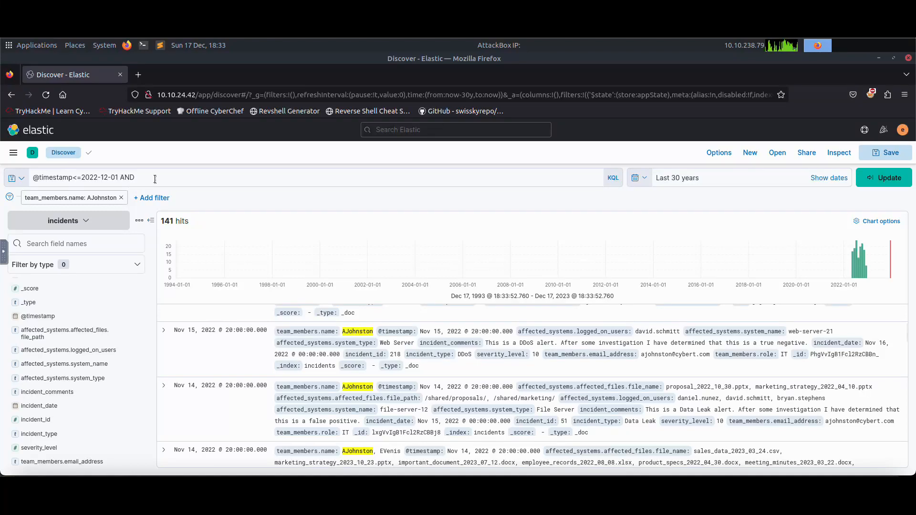
click(212, 184)
text(team)
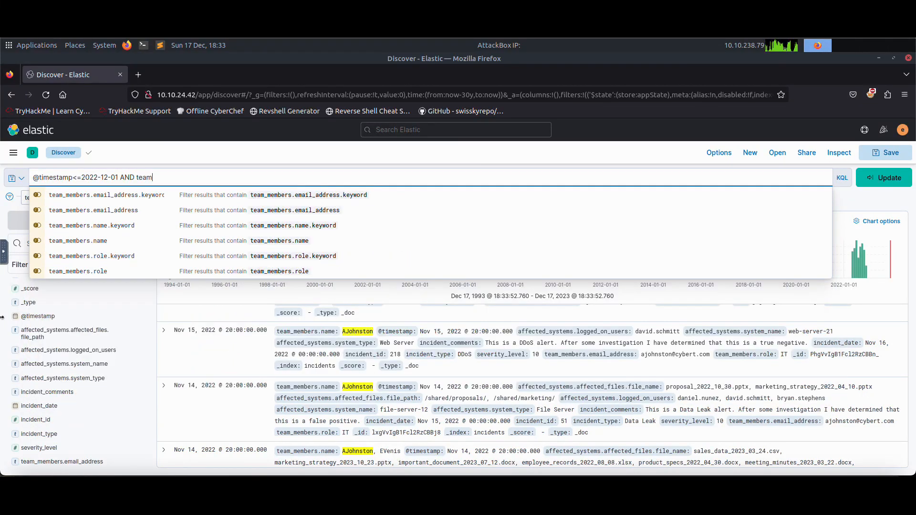
key(Down)
key(Down)
key(Down)
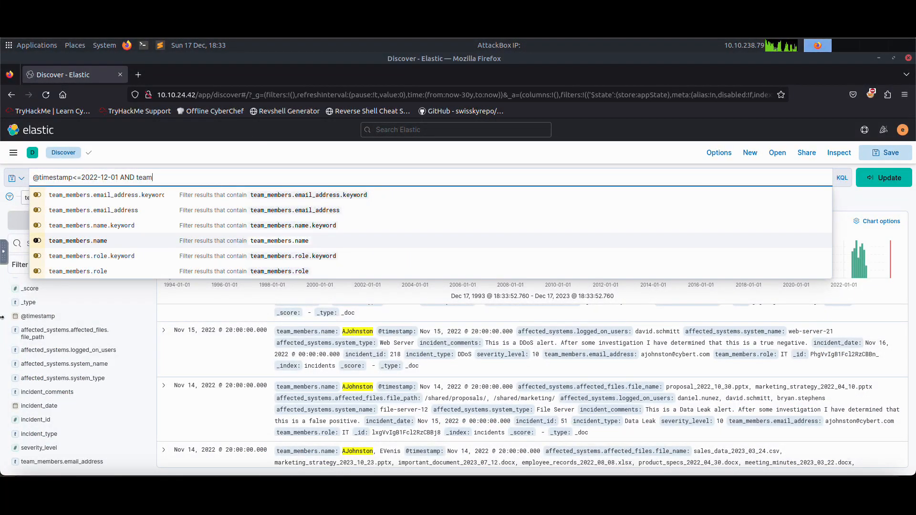
key(Return)
text(:)
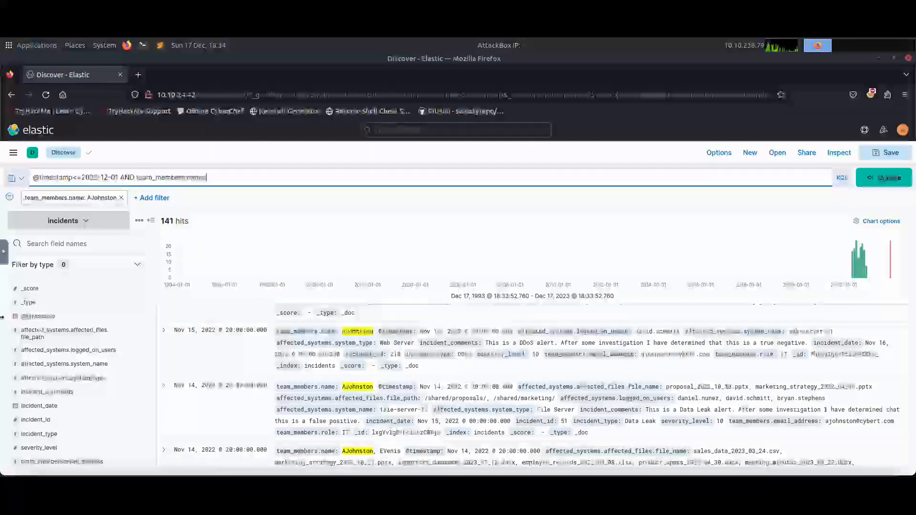
text(Ajo)
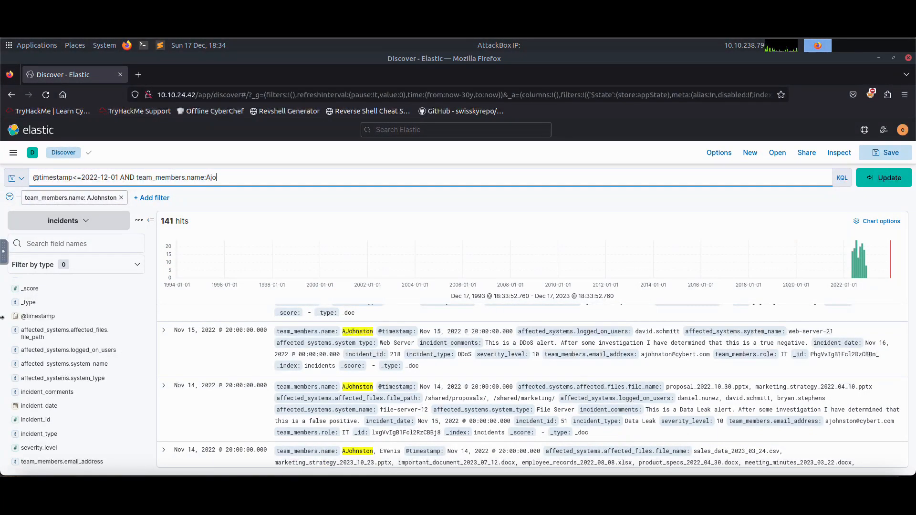
text(hnston)
key(Return)
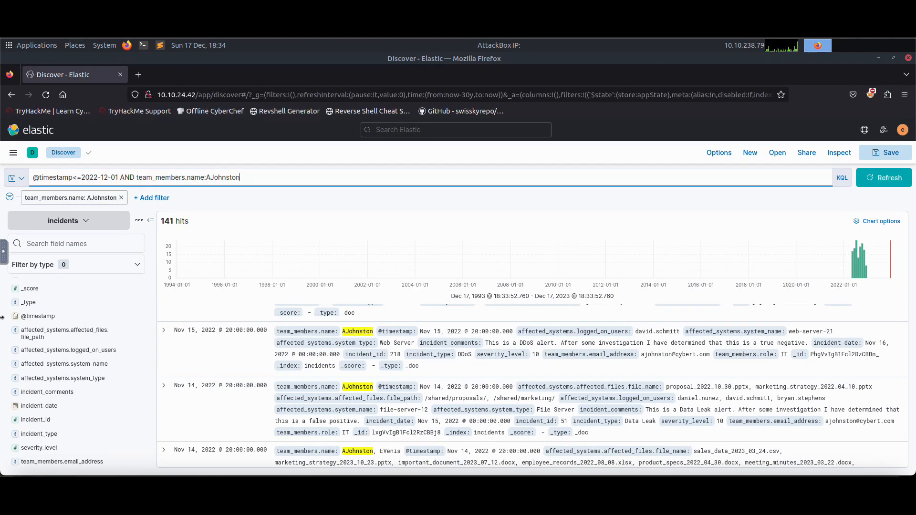
click(122, 197)
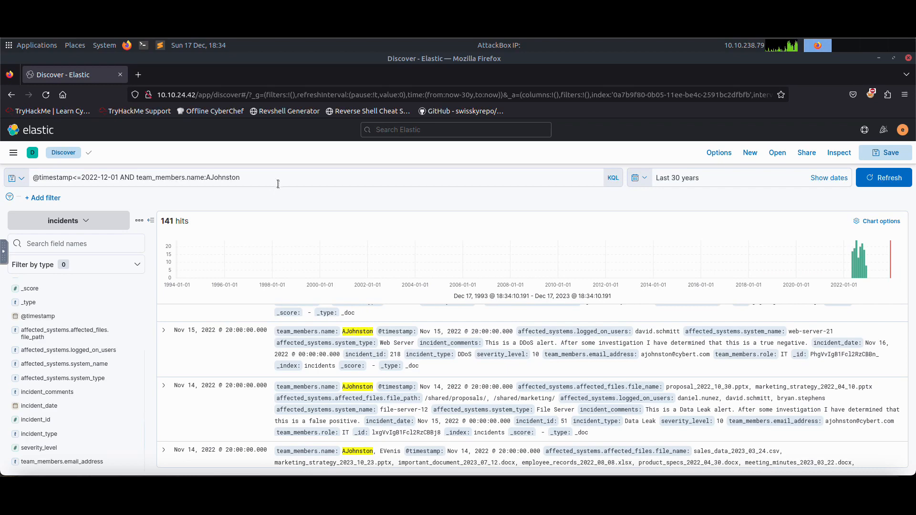
key(Return)
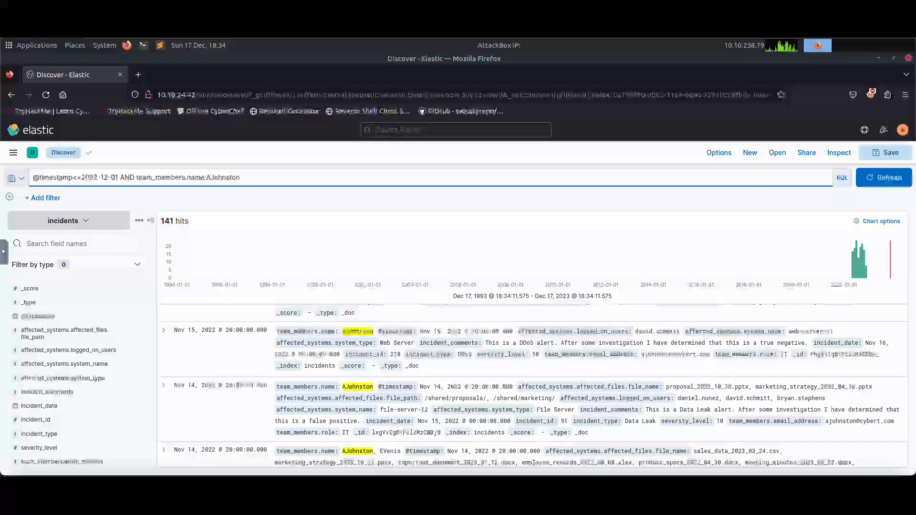
text(AND)
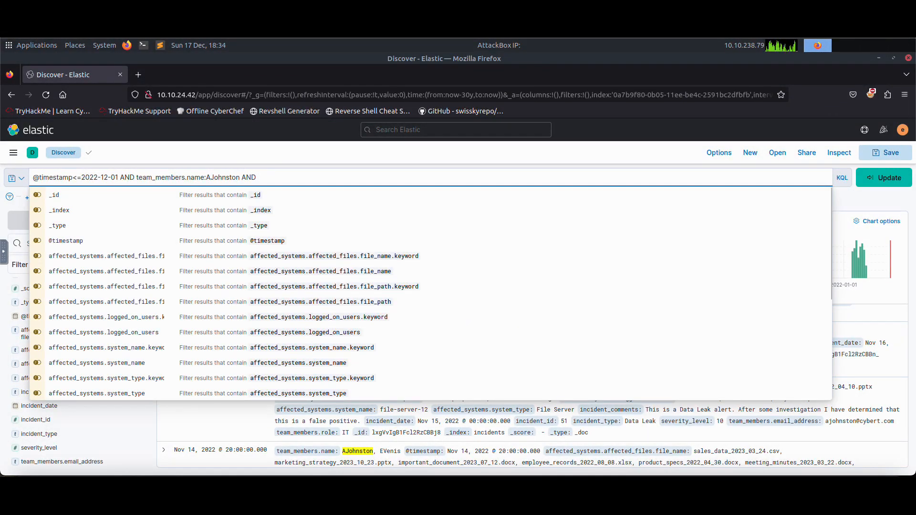
Review the affected_systems.system_type values and append affected_systems.system_type:"Email Server" to the query.
click(178, 151)
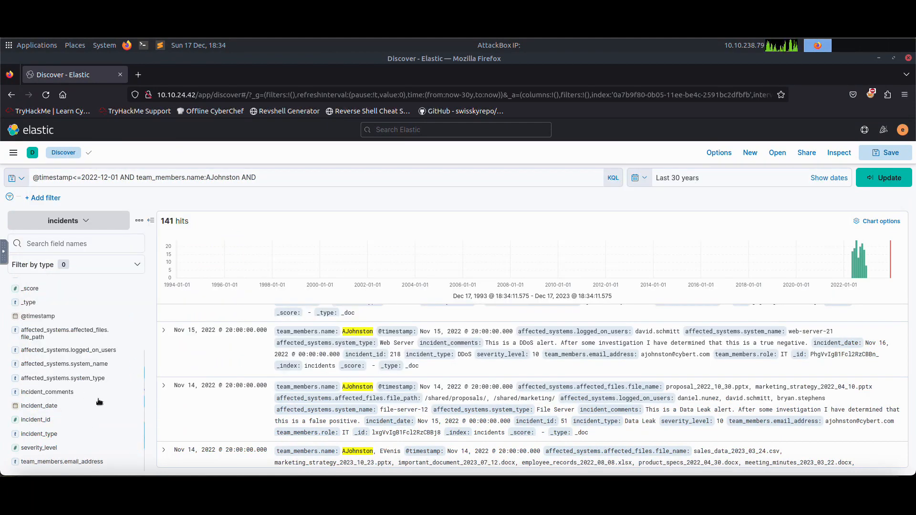
click(98, 379)
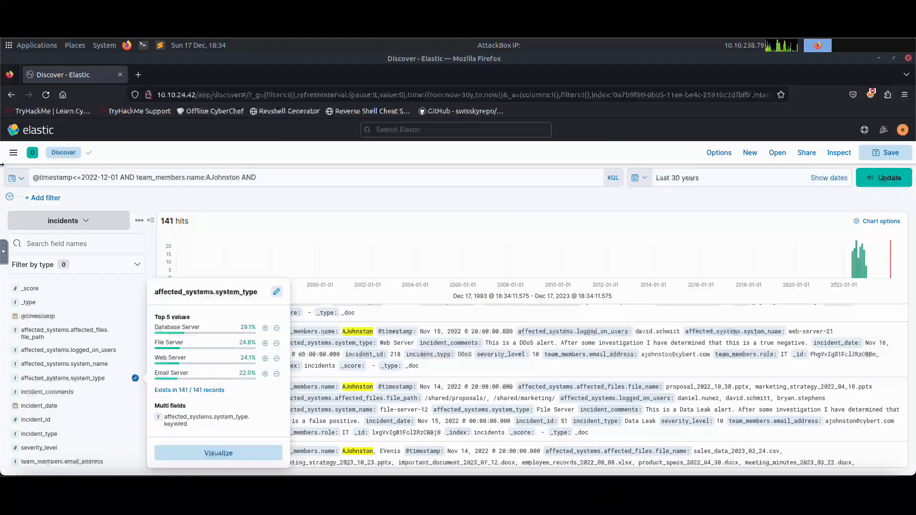
click(267, 178)
text(affecete)
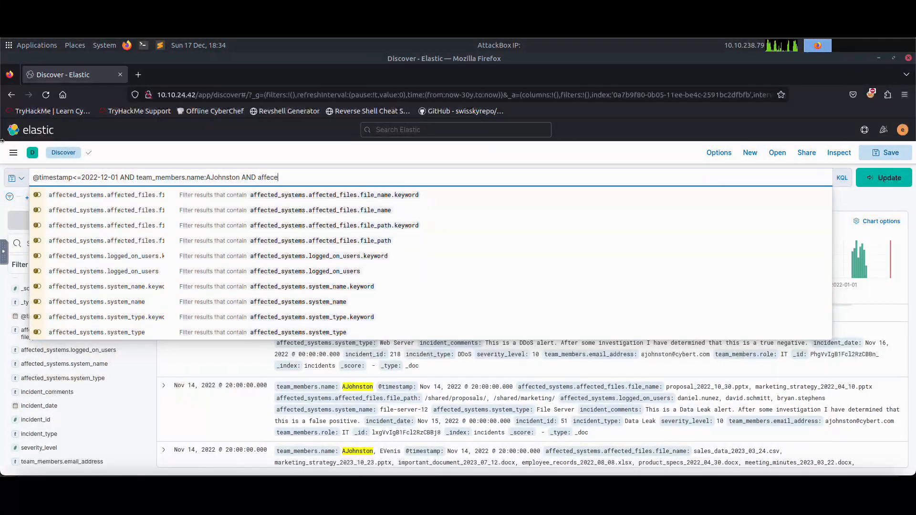
key(BackSpace)
key(BackSpace)
key(BackSpace)
text(ted)
click(150, 333)
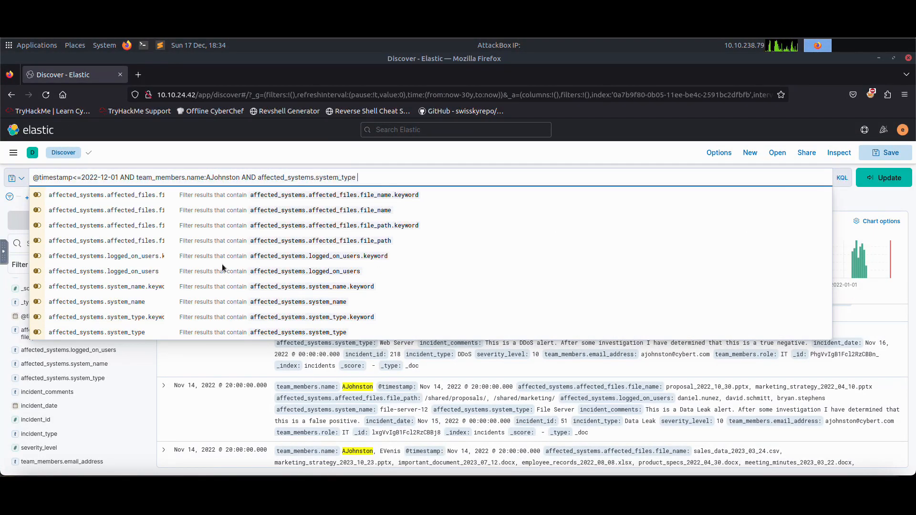
key(BackSpace)
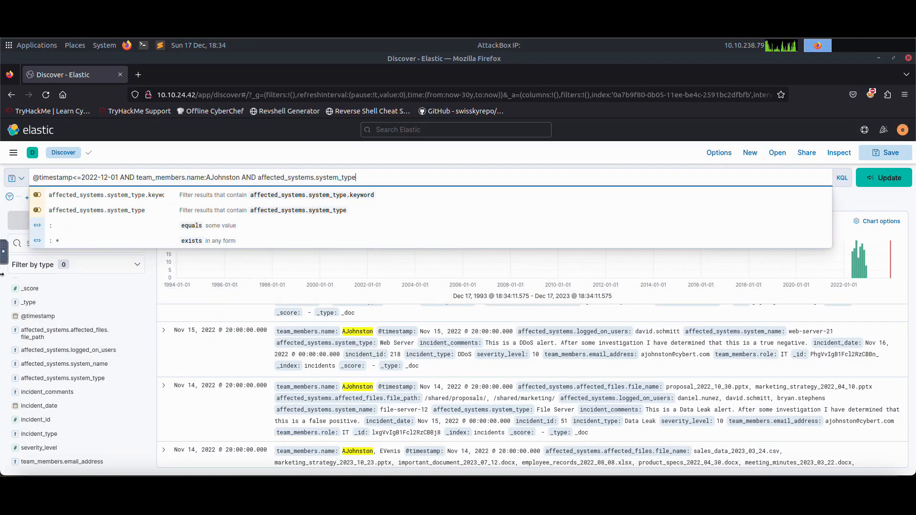
text(:"")
text(Email ser)
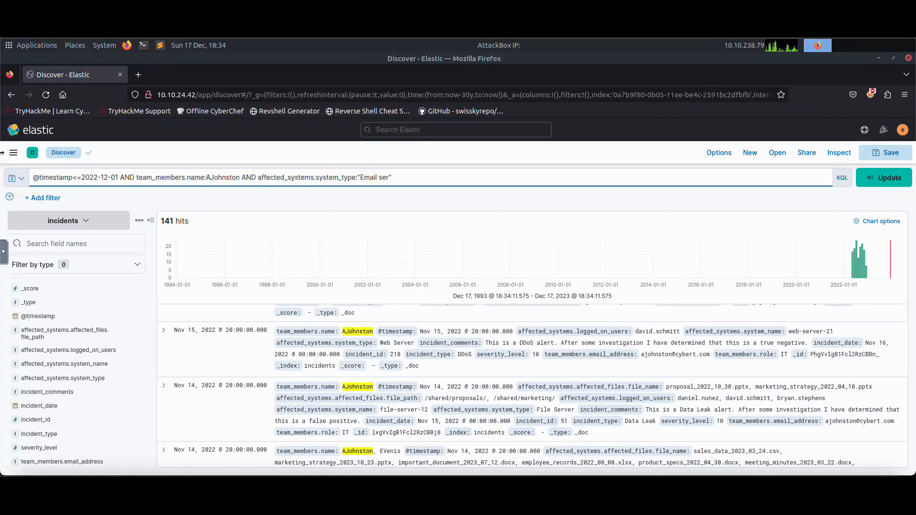
text(ver)
Append AND affected_systems.system_type:"Web Server" to the query and run the search.
key(Right)
text(AND affec)
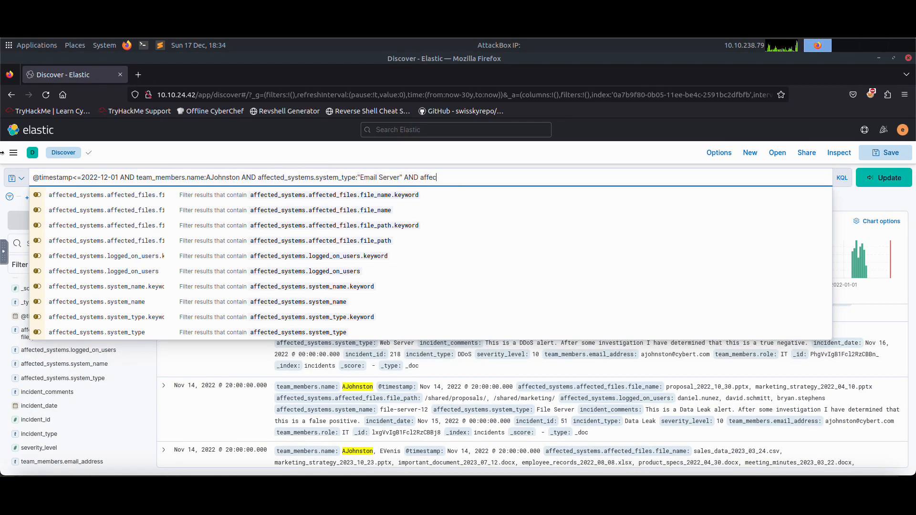
text(ted_systems.system)
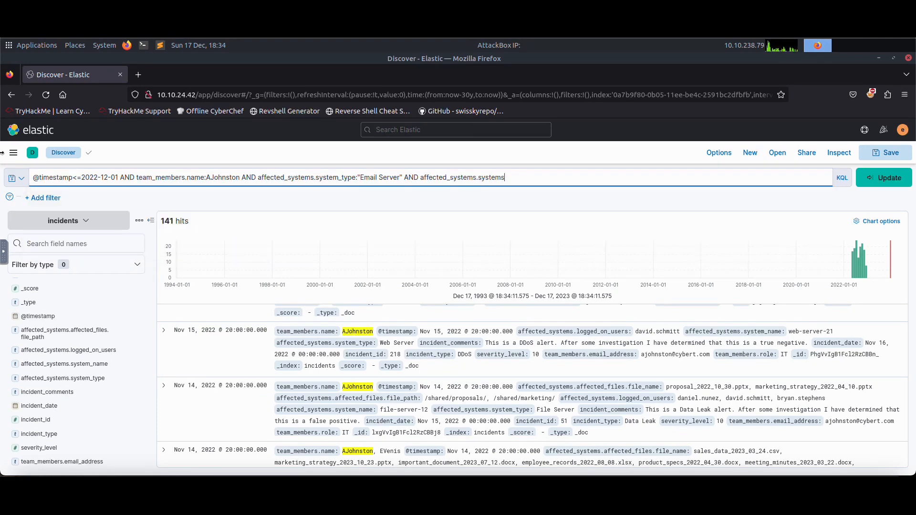
text(_type:)
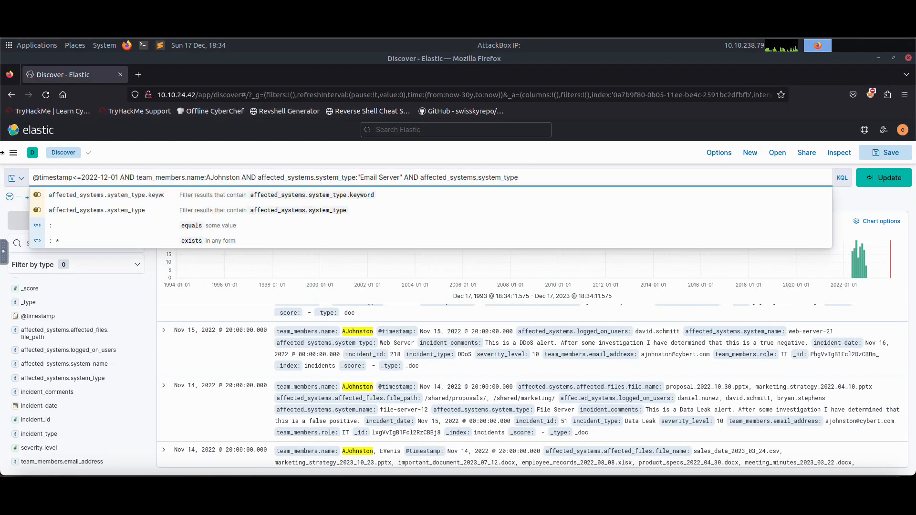
text(")
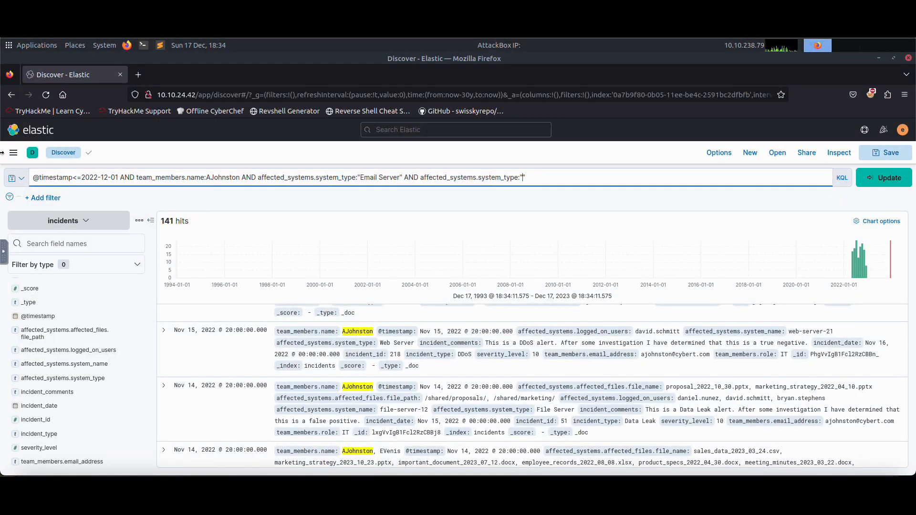
text(Web Server)
key(Return)
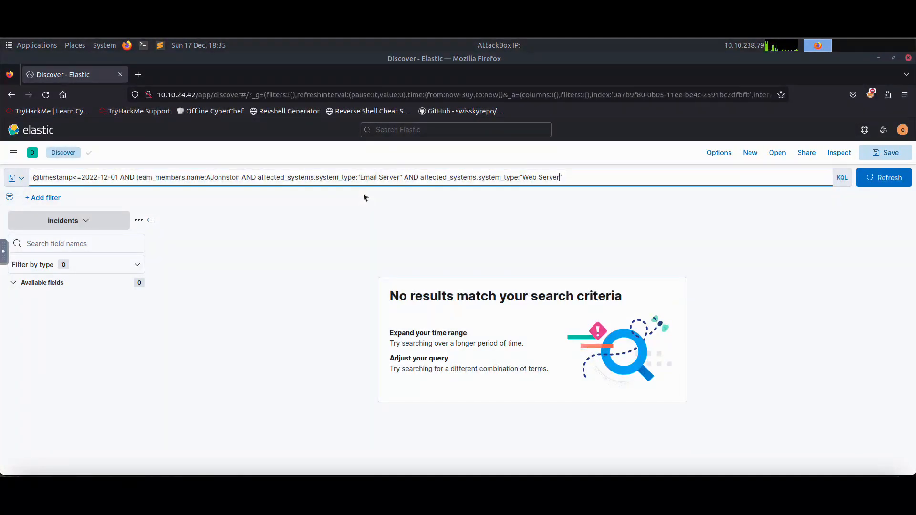
Try the search without the Web Server clause, then undo its removal.
drag(569, 181, 403, 177)
key(BackSpace)
key(Return)
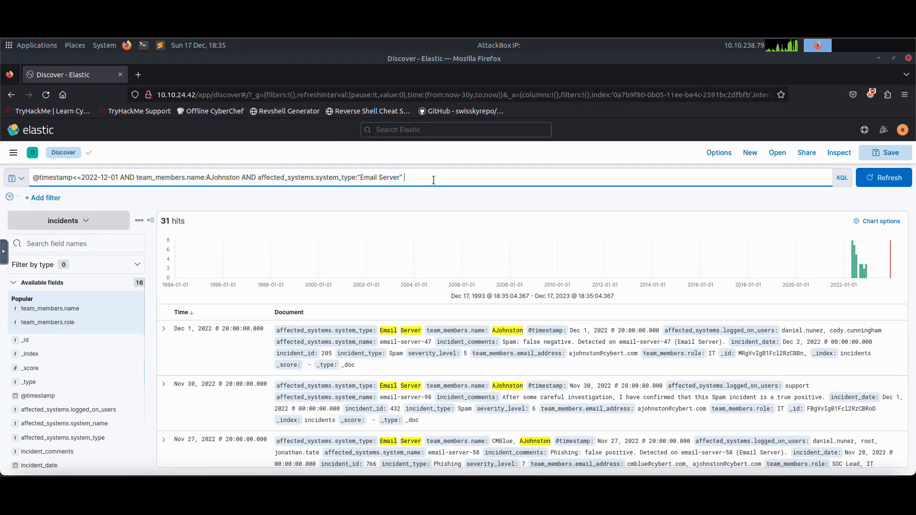
key(ctrl+z)
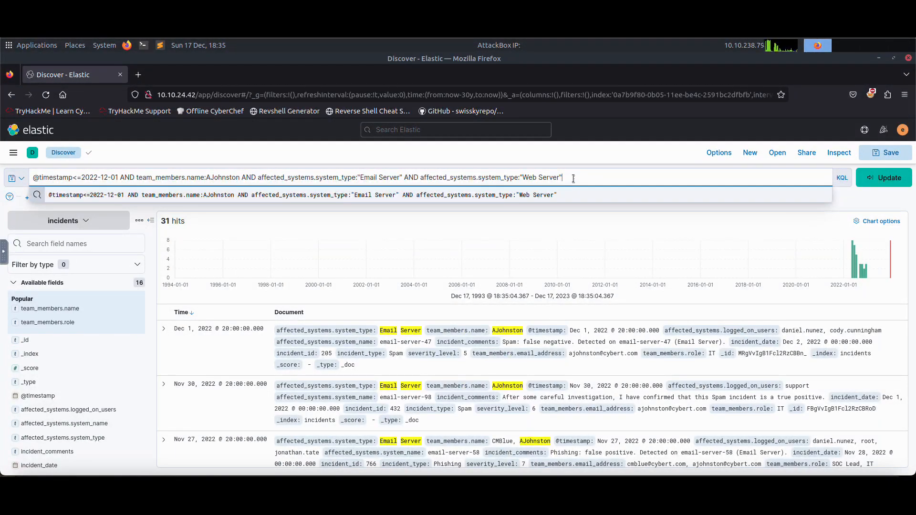
Expand the first Email Server result to inspect its document fields.
click(413, 178)
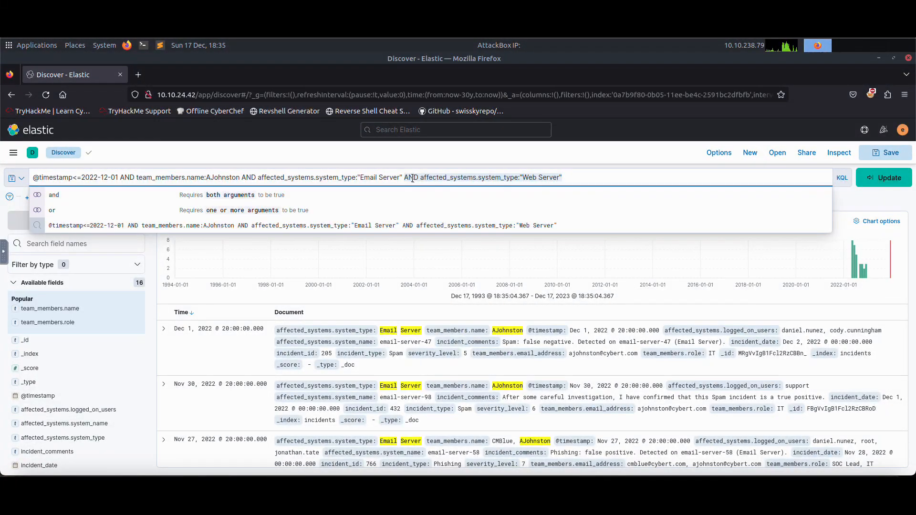
click(407, 177)
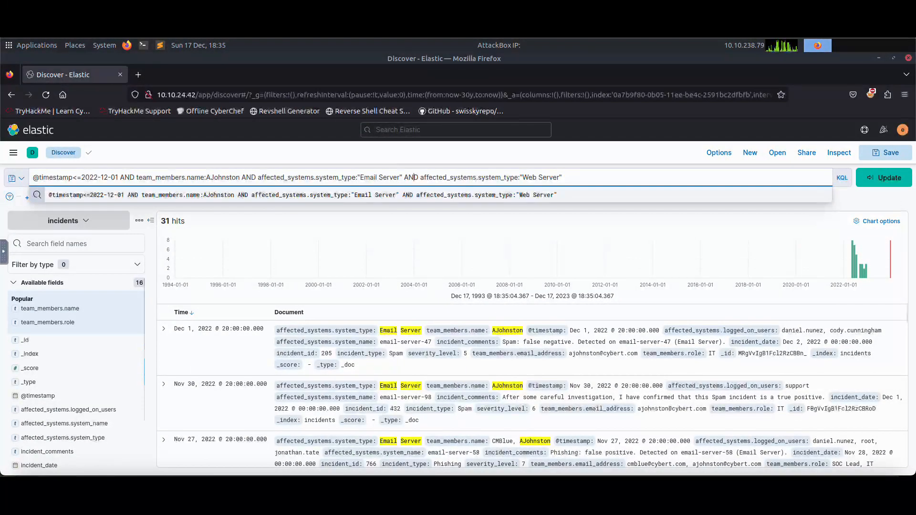
click(163, 329)
scroll(457, 406, down, 3)
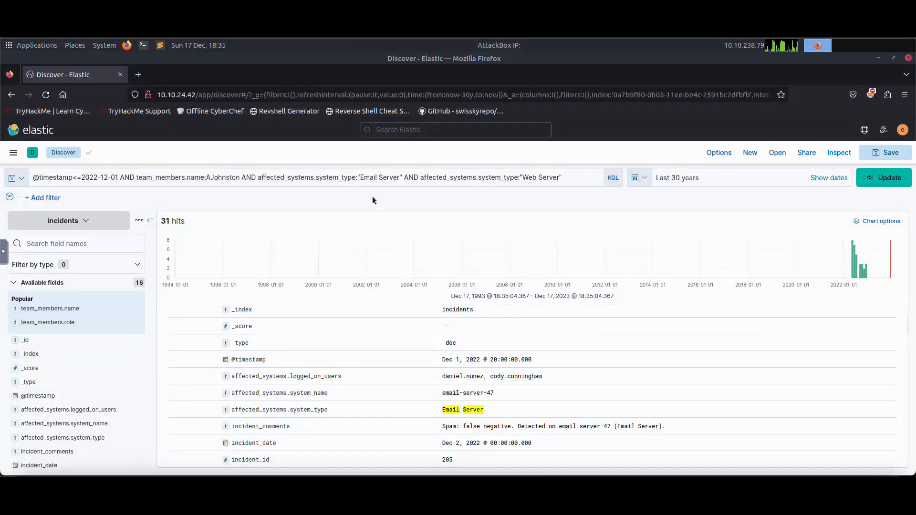
Replace the AND between the two system_type clauses with OR.
click(415, 177)
key(BackSpace)
key(BackSpace)
key(BackSpace)
text(OR)
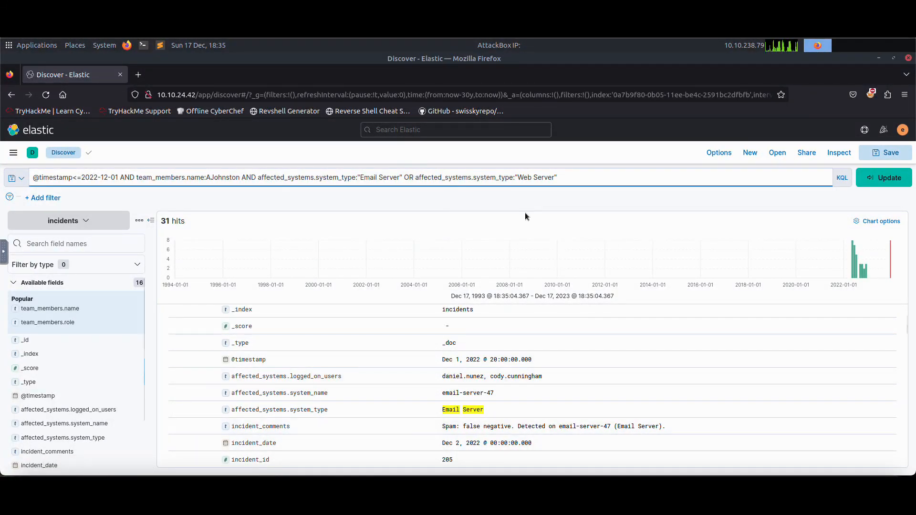
Wrap the Email Server OR Web Server clauses in parentheses and run the query.
click(573, 177)
text())
click(259, 177)
text(()
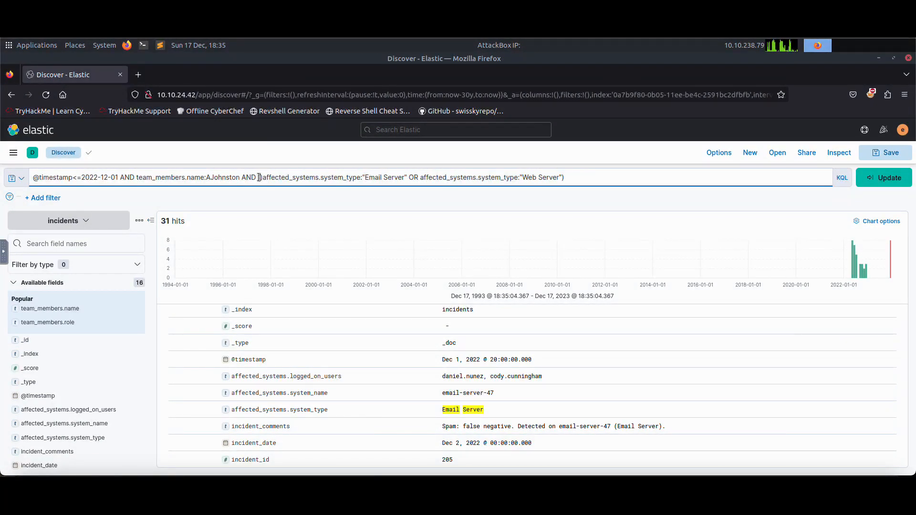
key(BackSpace)
drag(261, 177, 402, 179)
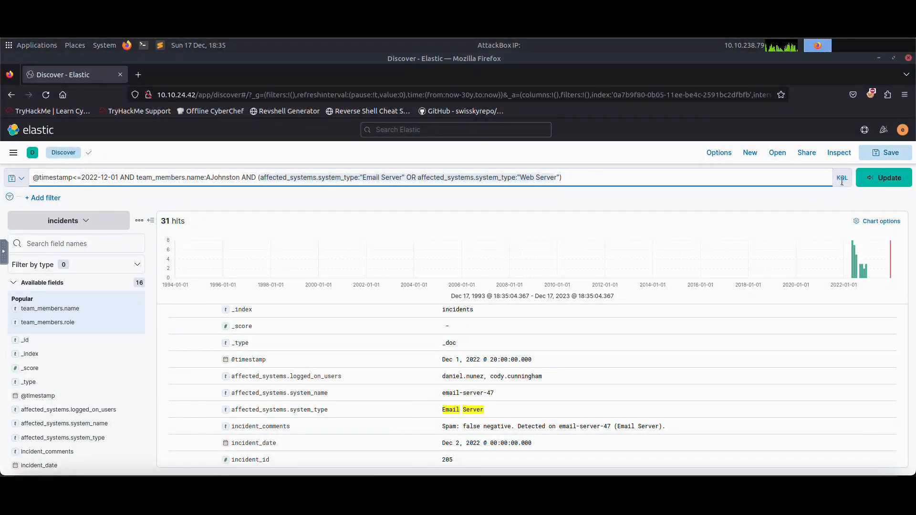
click(884, 177)
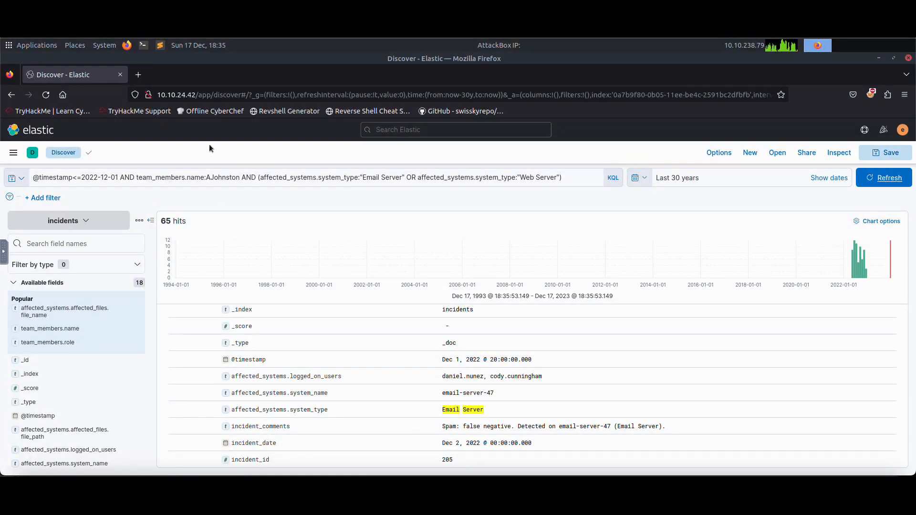
Change the timestamp condition to strictly before 2022-12-01 and rerun the query.
click(82, 178)
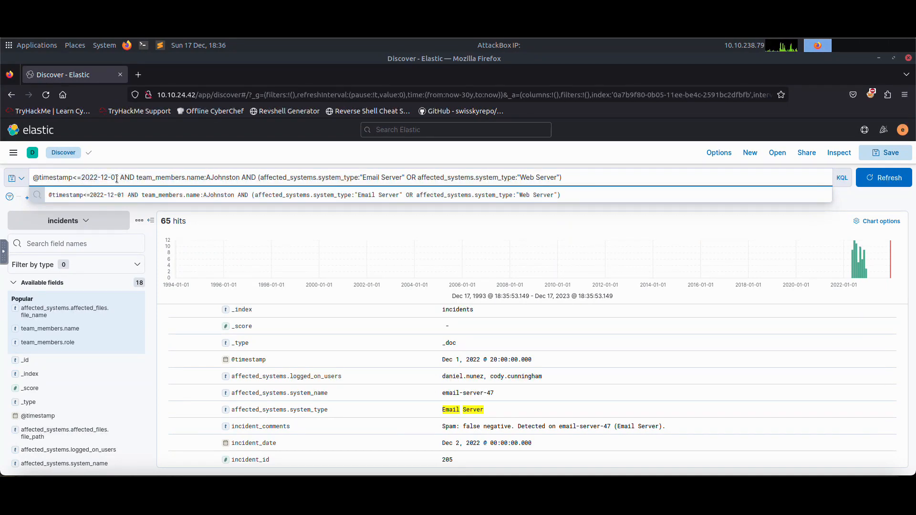
key(BackSpace)
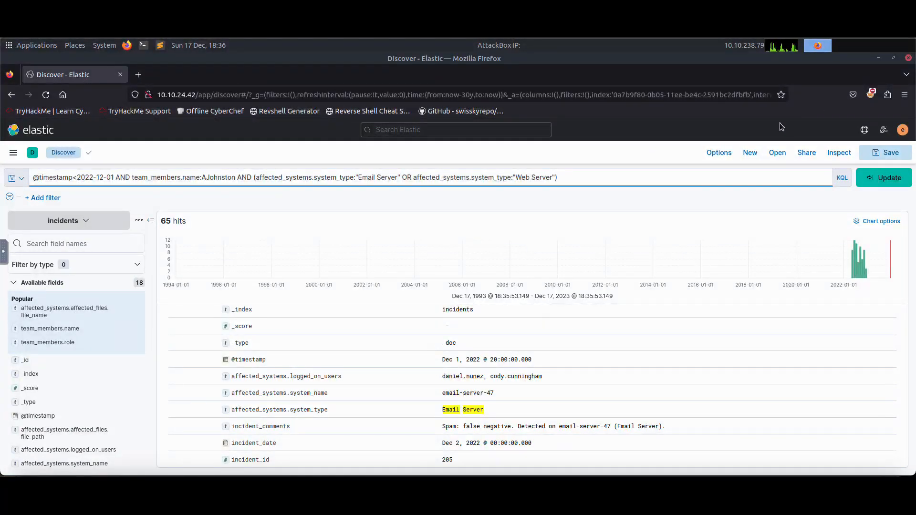
key(Return)
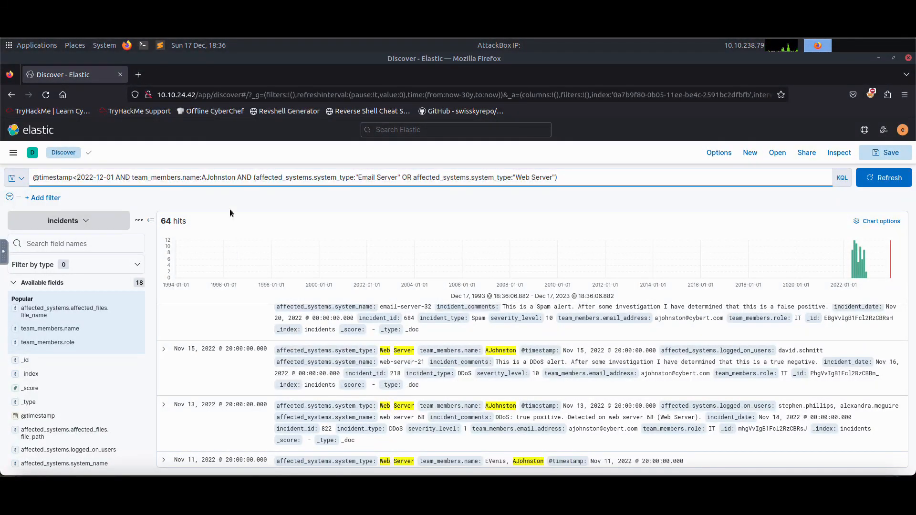
Read the room question about the SOC Analyst's comment on the file-server-65 data leak.
drag(517, 180, 33, 180)
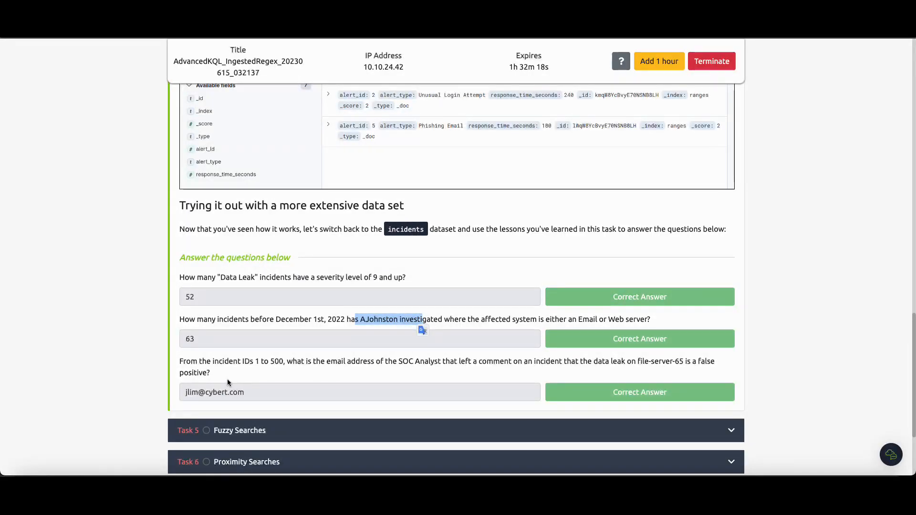
drag(183, 363, 217, 369)
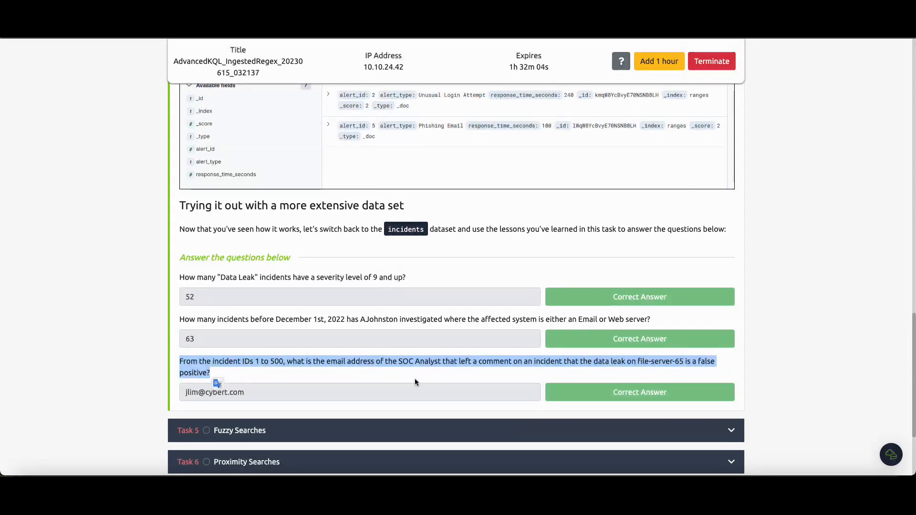
click(292, 376)
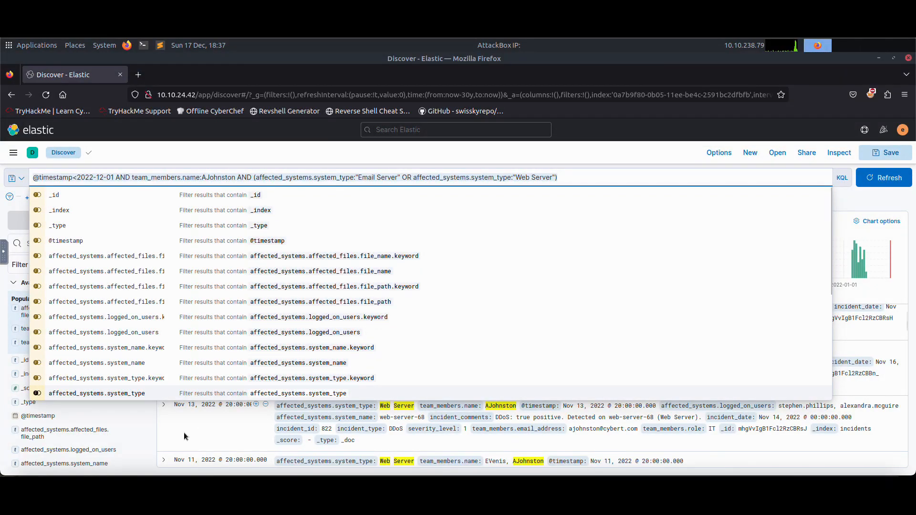
Check the top values of the incident_id field.
click(186, 436)
scroll(42, 435, down, 4)
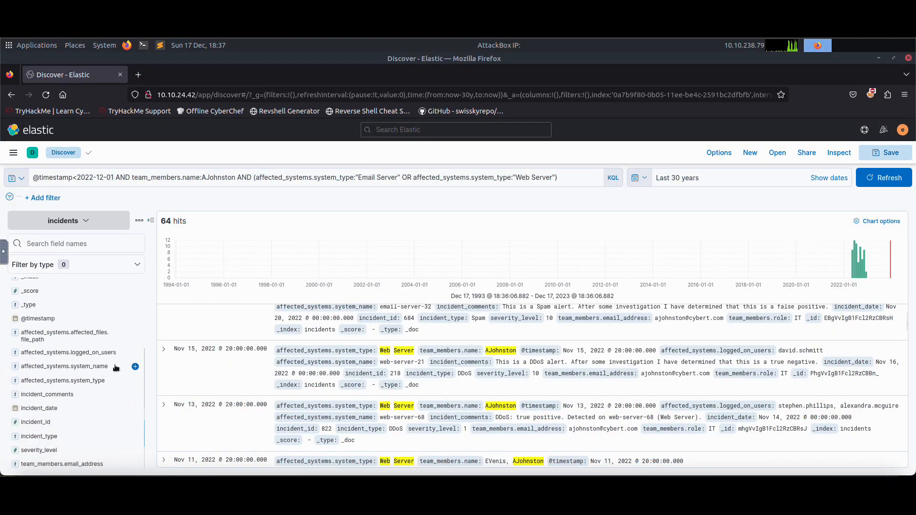
click(38, 420)
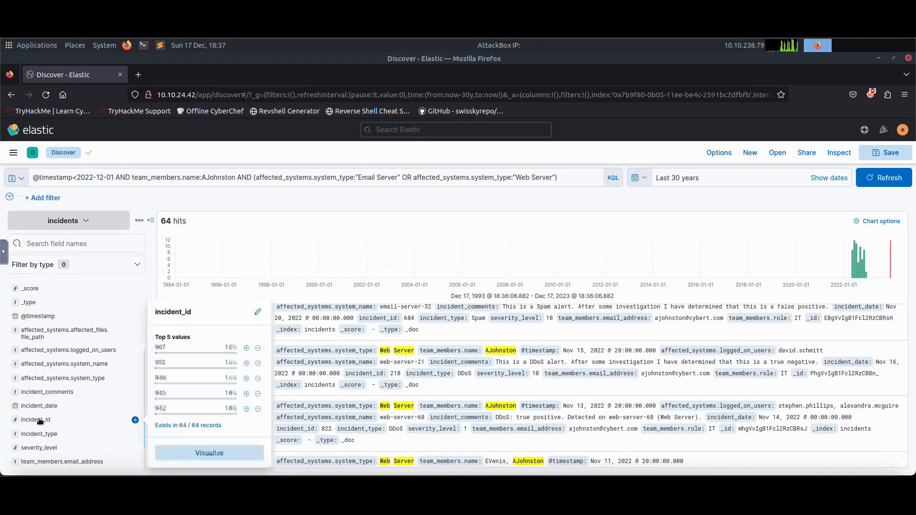
Clear the query and start a new one with incident_id <= 500 AND.
click(100, 174)
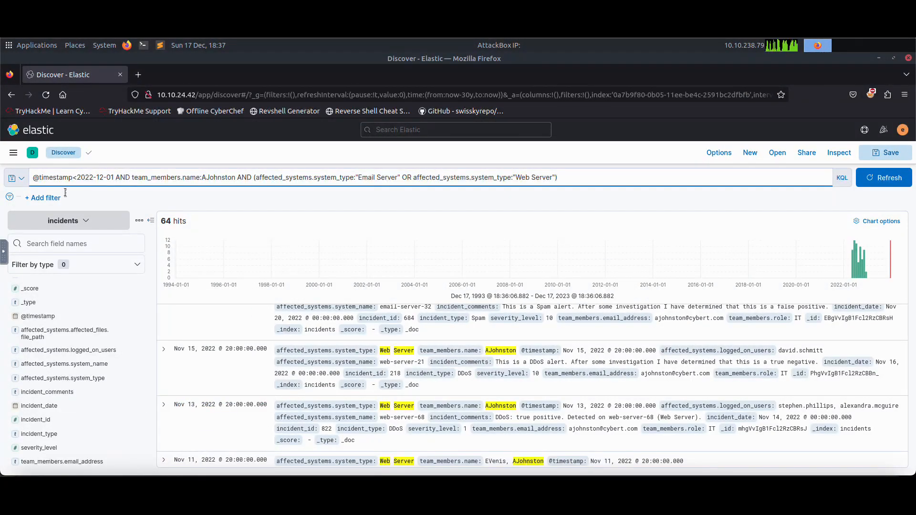
key(ctrl+a)
key(BackSpace)
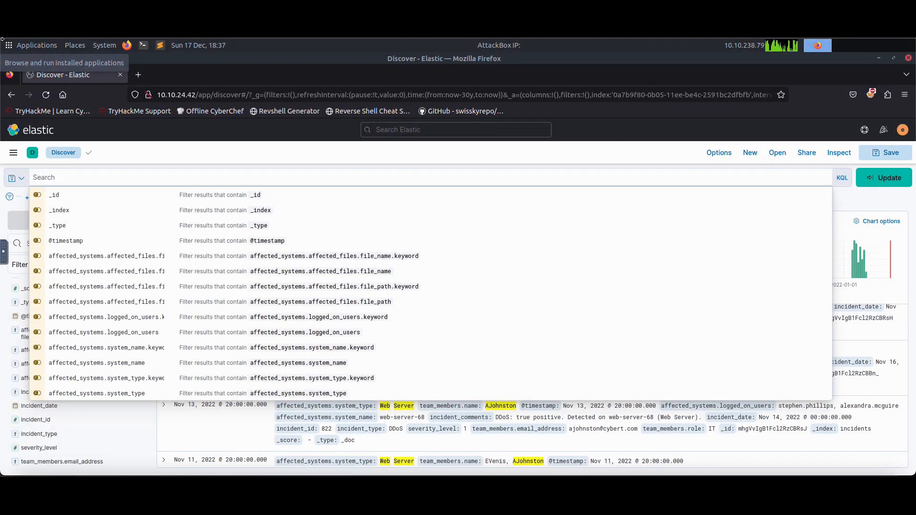
text(ind)
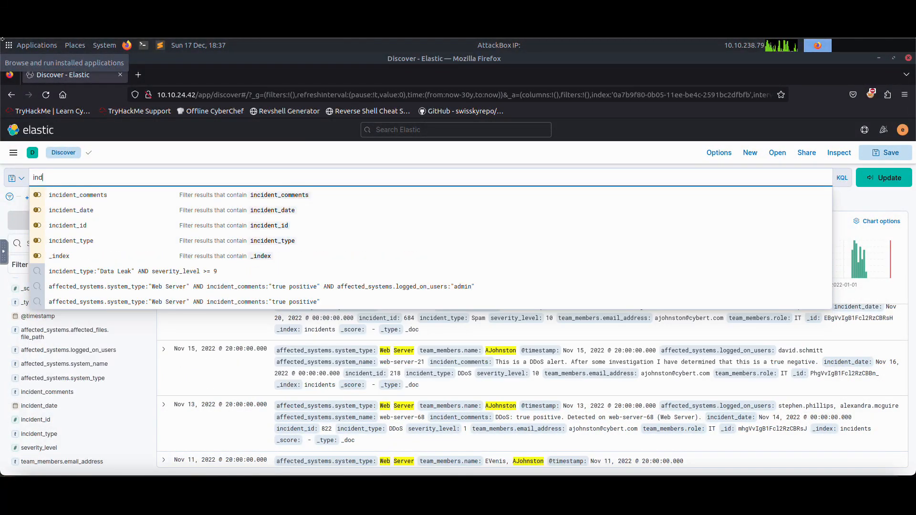
key(BackSpace)
text(c)
key(Down)
key(Down)
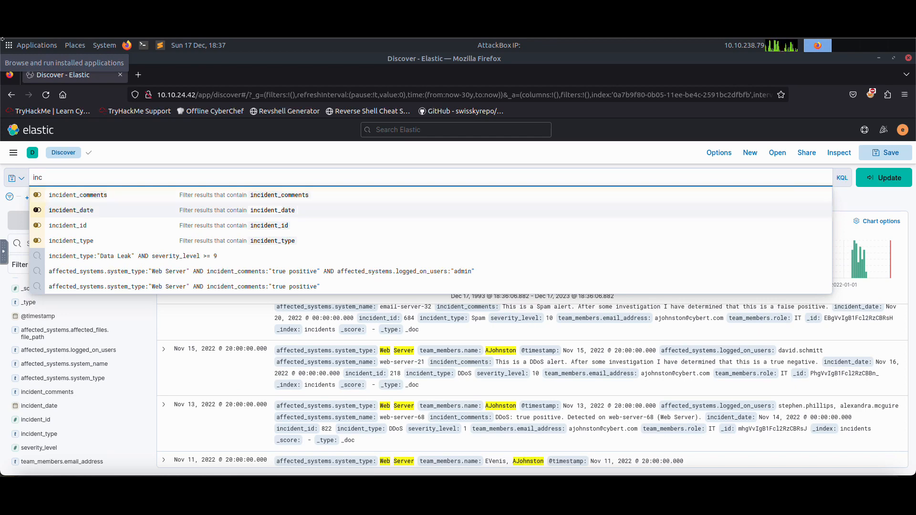
key(Down)
key(Return)
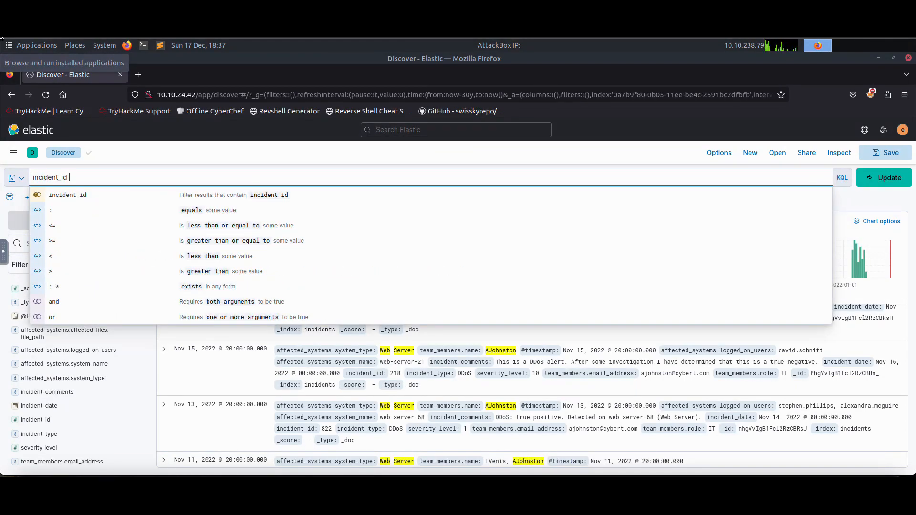
text(<= )
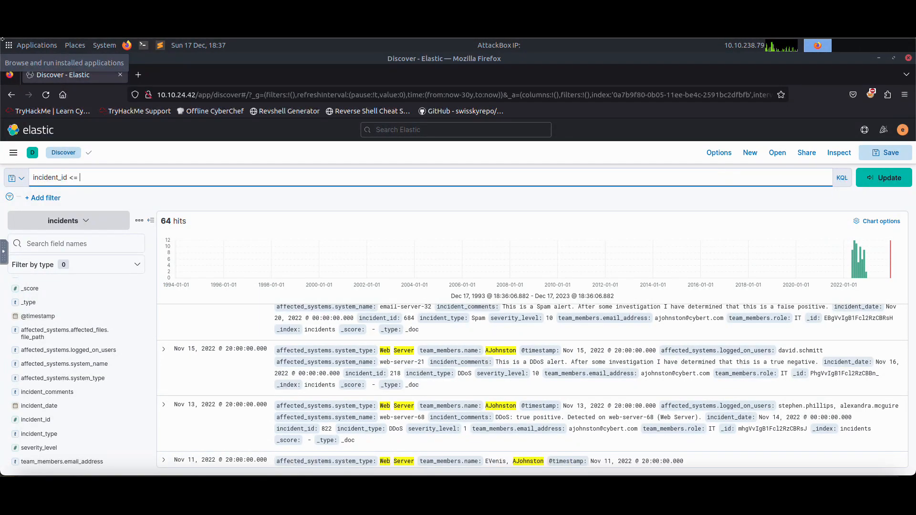
text(500 AND)
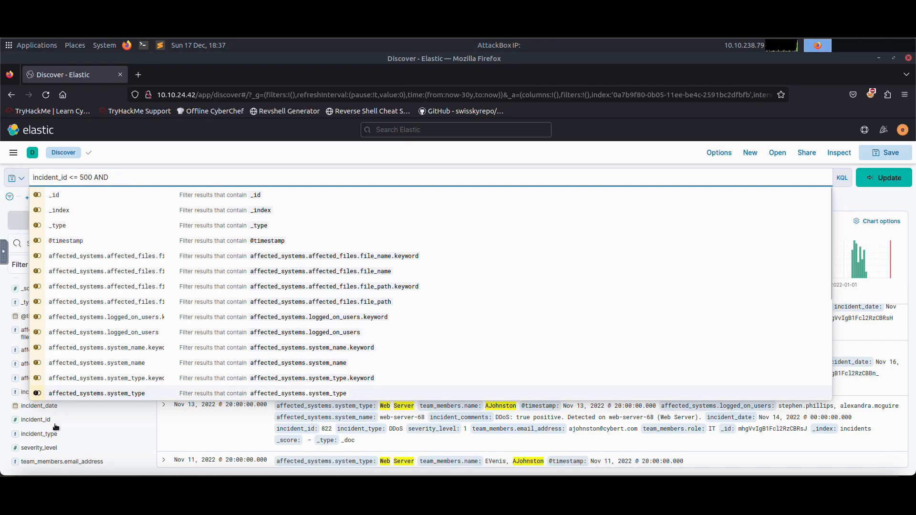
Reread the room question about the false-positive data leak on file-server-65 in incident IDs 1 to 500.
click(4, 398)
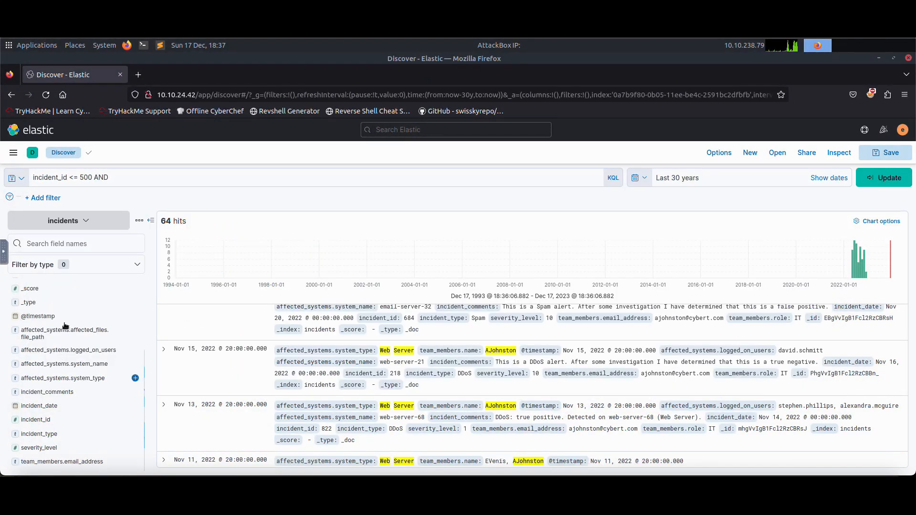
scroll(88, 352, up, 3)
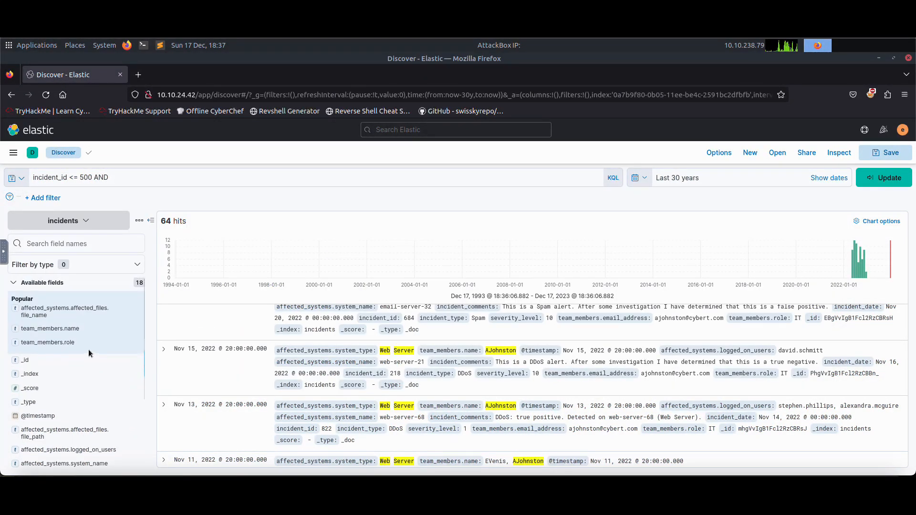
scroll(88, 349, down, 3)
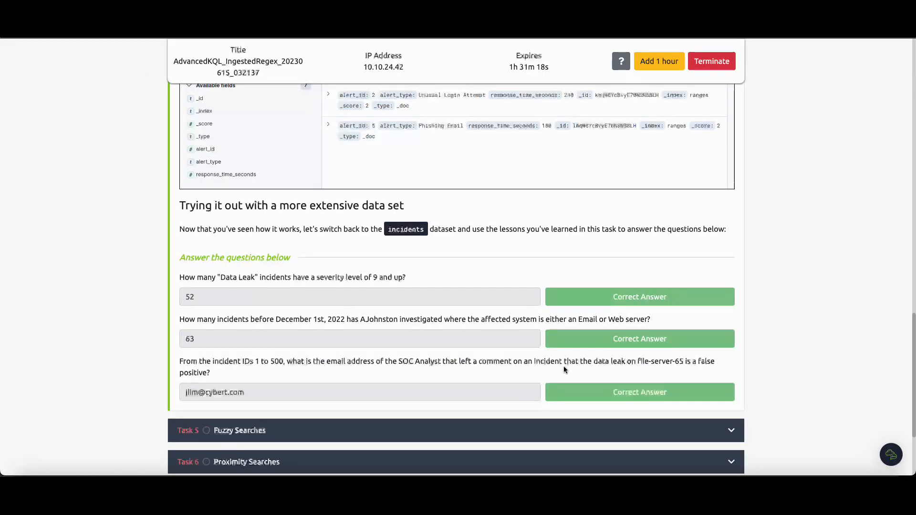
drag(592, 363, 686, 364)
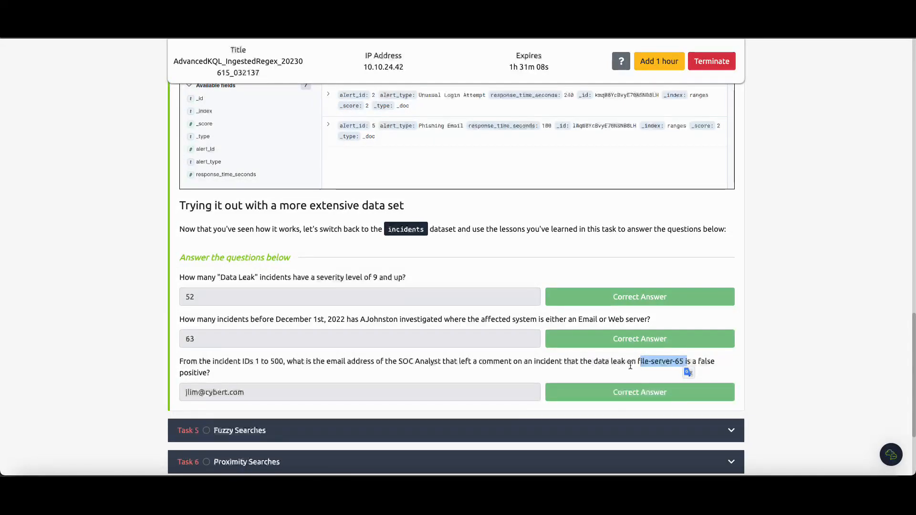
drag(700, 361, 706, 370)
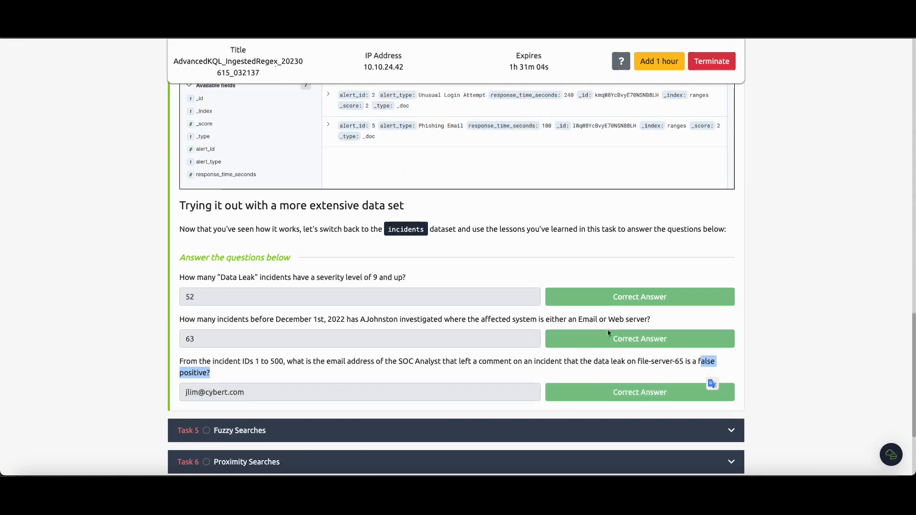
drag(638, 362, 683, 364)
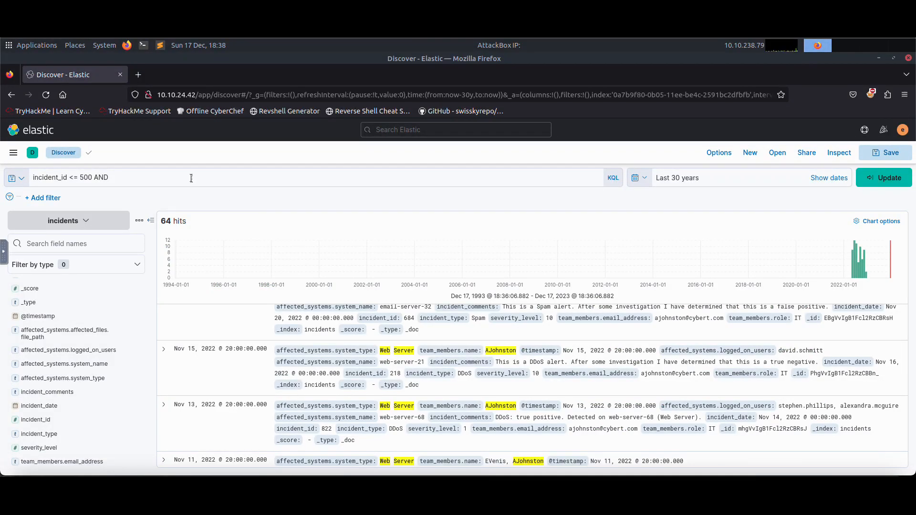
Extend the query with incident_comments:"data leak" AND incident_comments:"false positive" and run it.
click(191, 178)
text(inci)
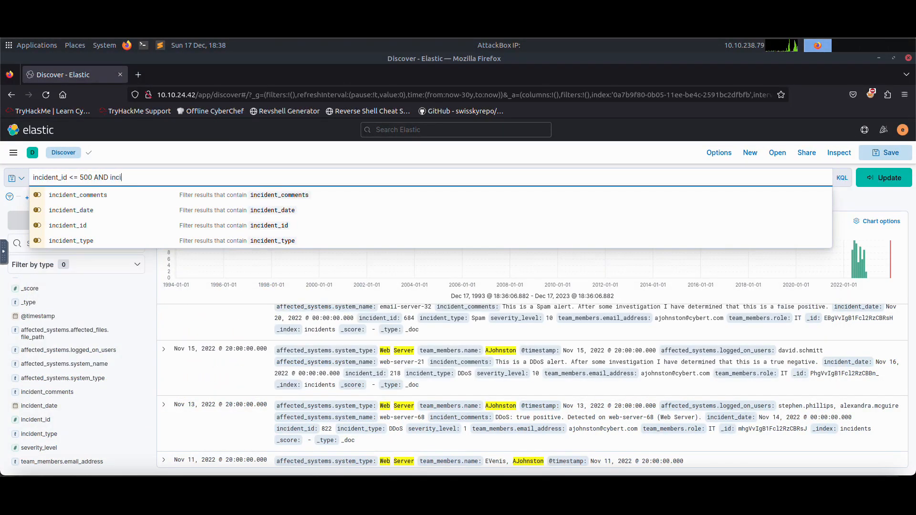
key(Down)
key(Return)
key(BackSpace)
text(:")
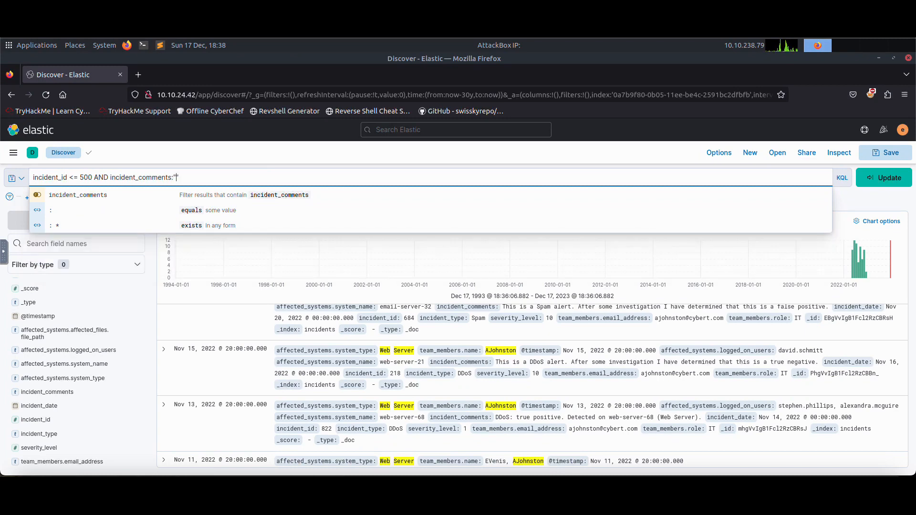
text(data leak" AND )
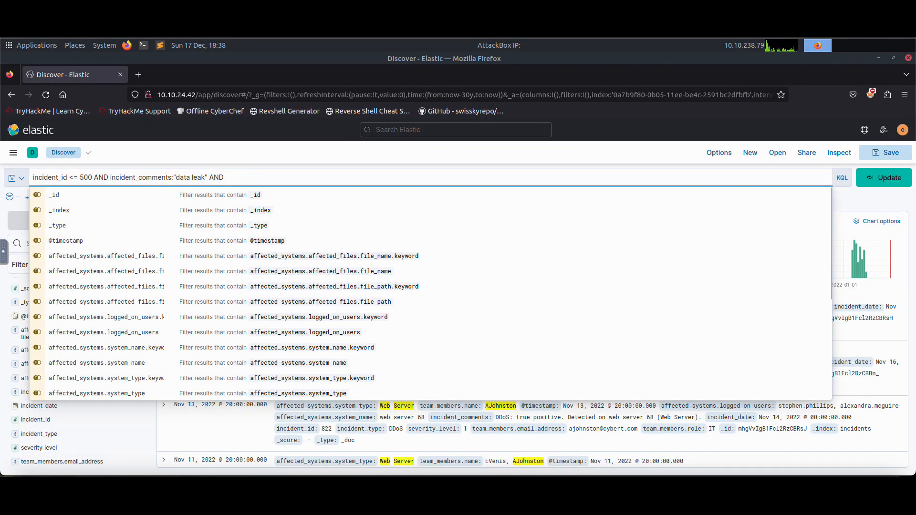
text(incid)
key(Down)
key(Return)
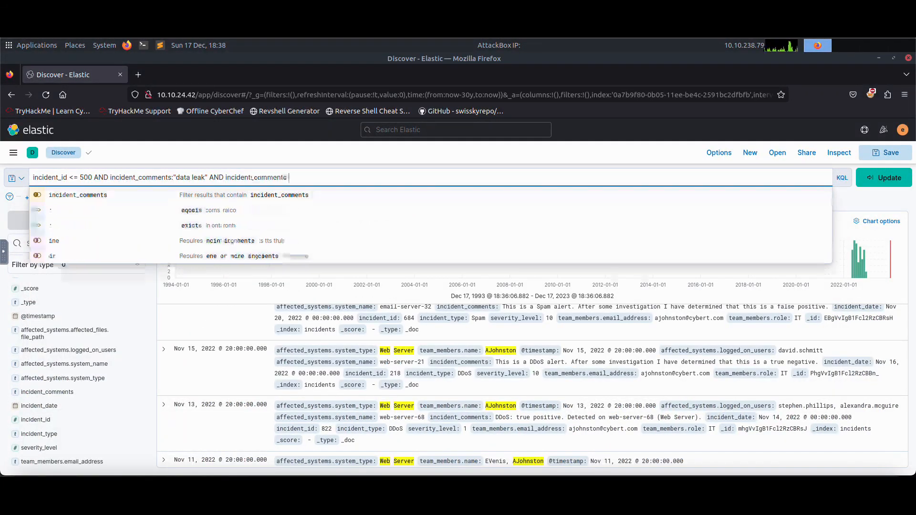
text(:)
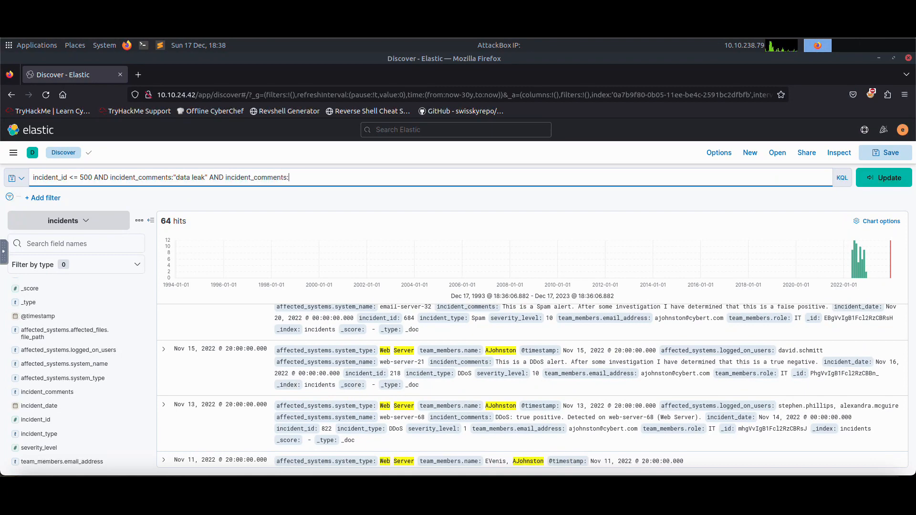
text("false positiv)
key(Return)
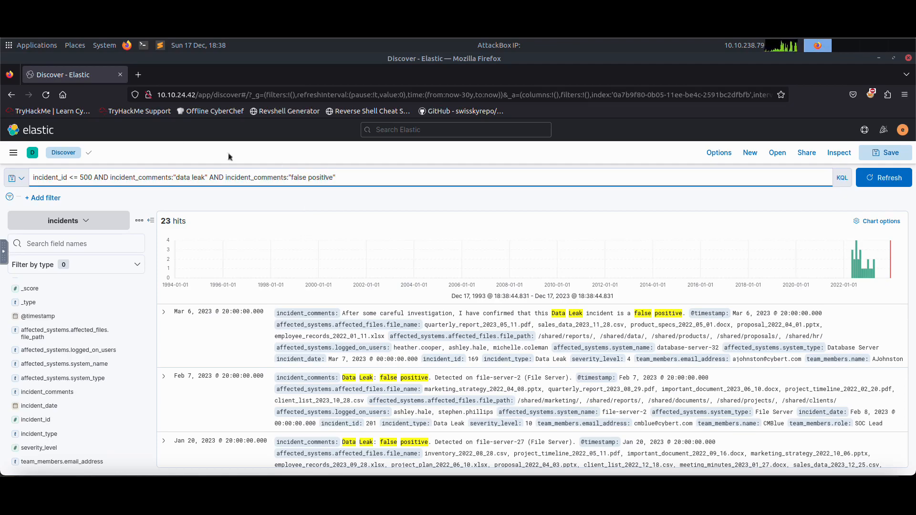
Compare with the question, then expand the first matching document and inspect its system name field.
key(ctrl+Tab)
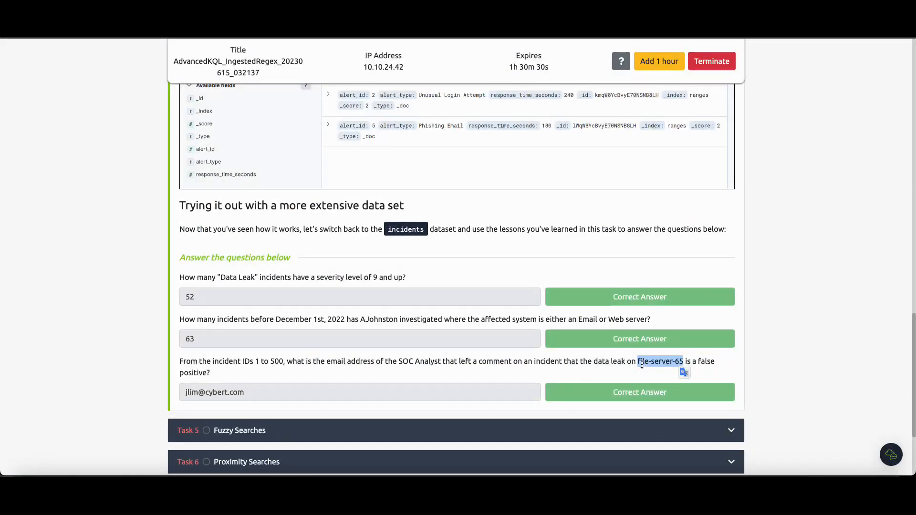
key(ctrl+Tab)
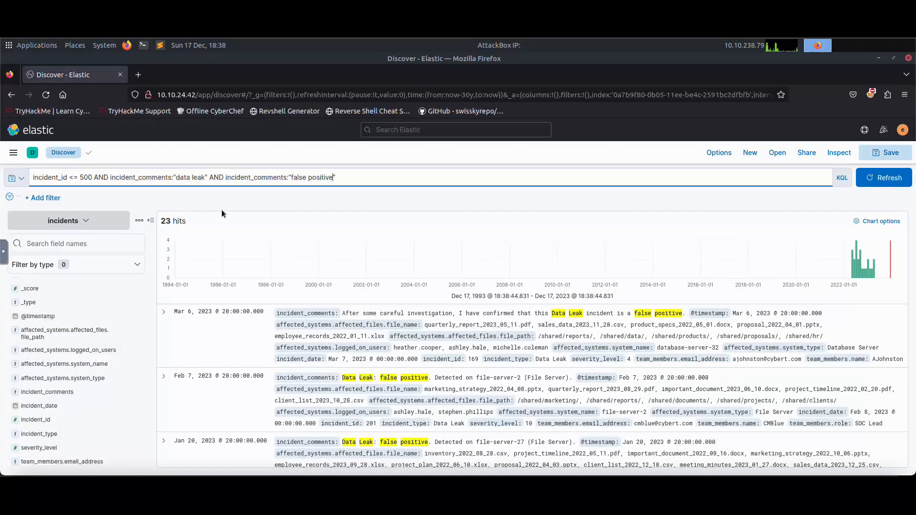
click(162, 312)
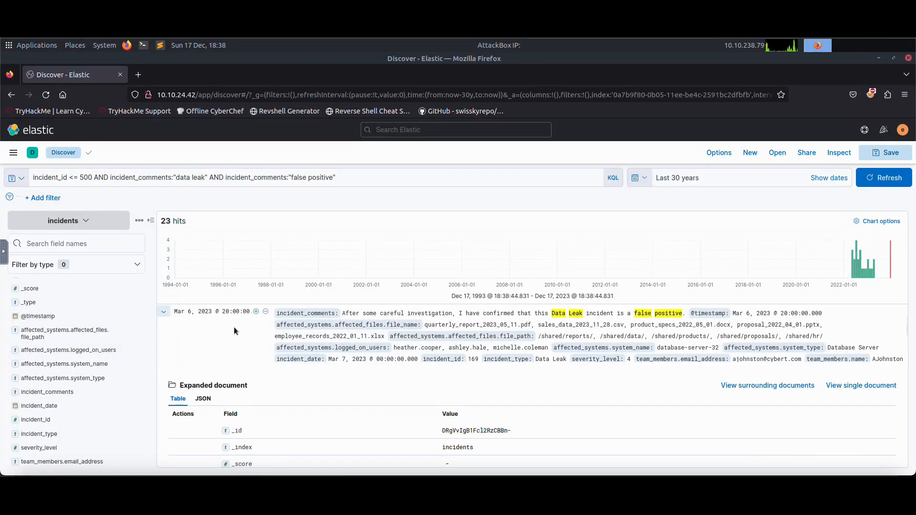
scroll(287, 329, down, 3)
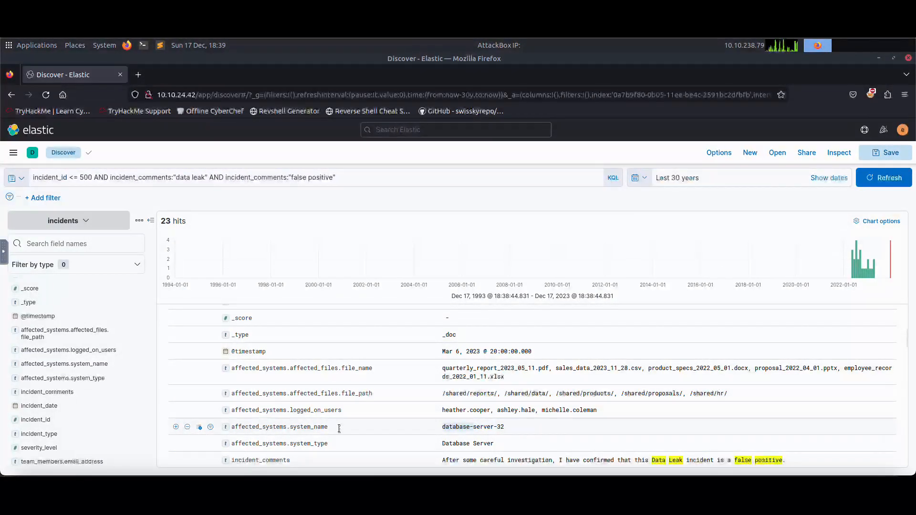
scroll(485, 425, down, 2)
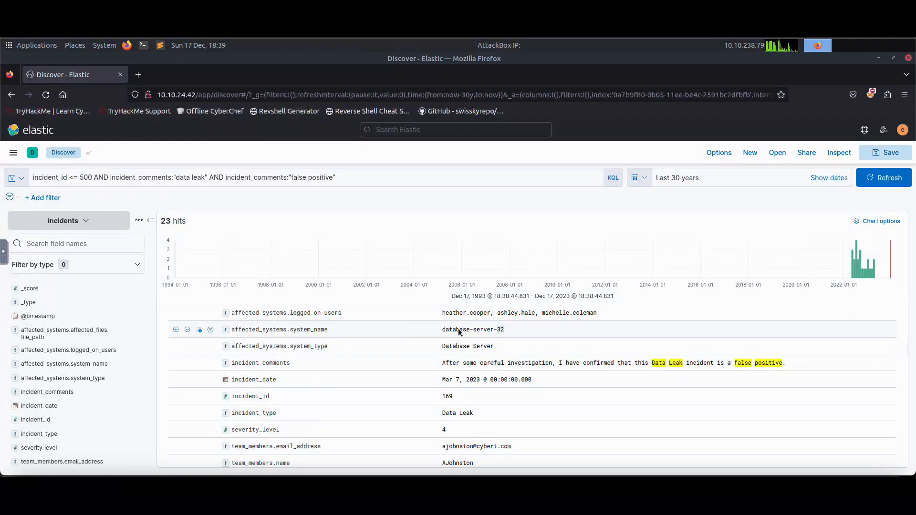
triple_click(448, 329)
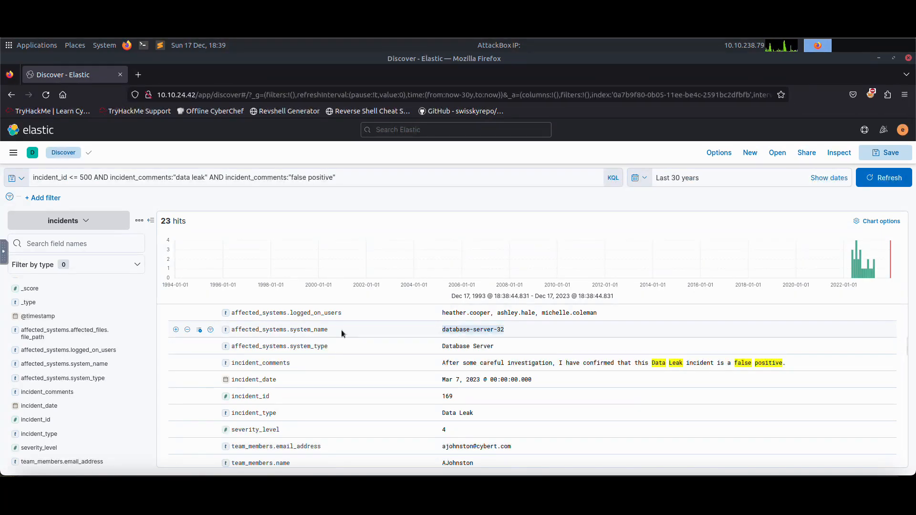
drag(328, 330, 233, 330)
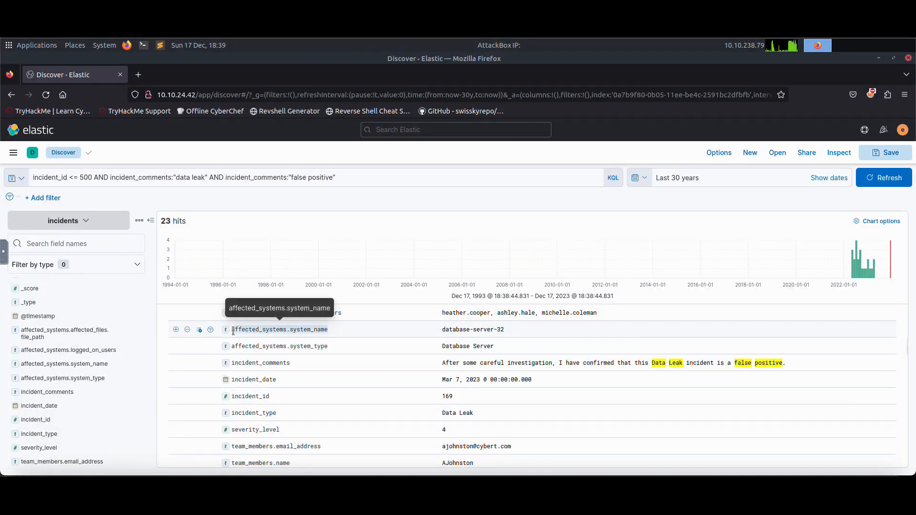
Add AND affected_systems.system_name:"file-server-65" to the query and run it.
click(363, 181)
text(AN)
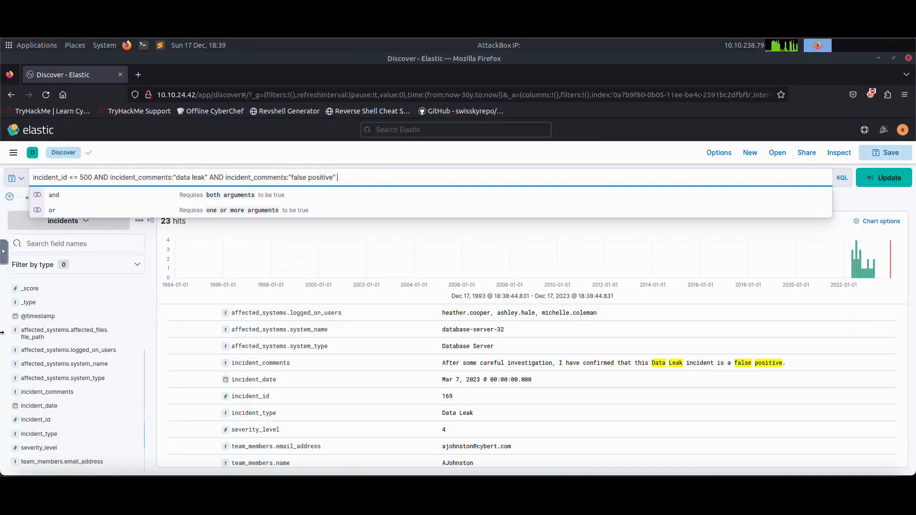
text(D affec)
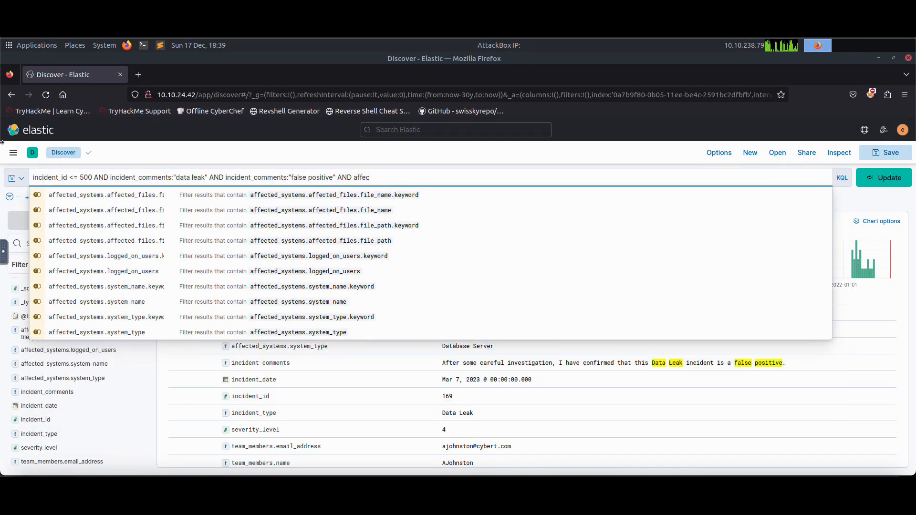
key(Down)
key(Down)
key(Down)
key(Down)
key(Down)
key(Down)
key(Down)
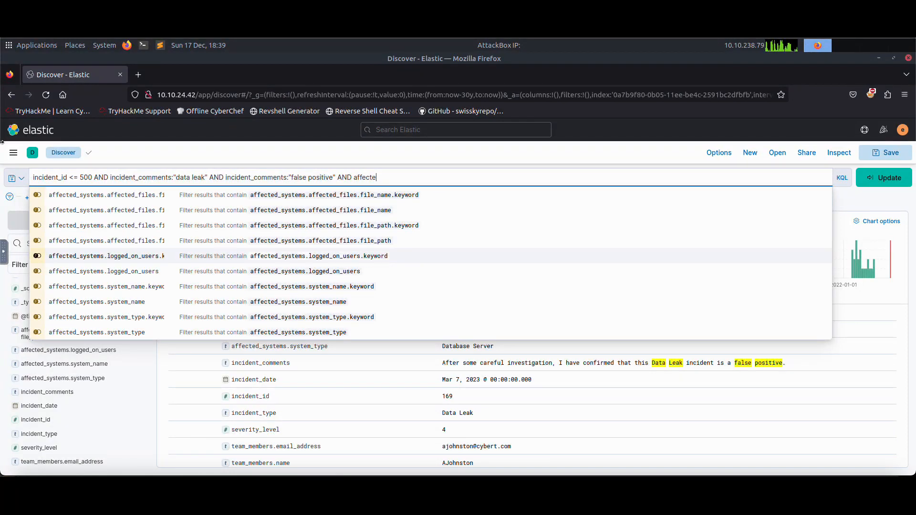
key(Down)
key(Return)
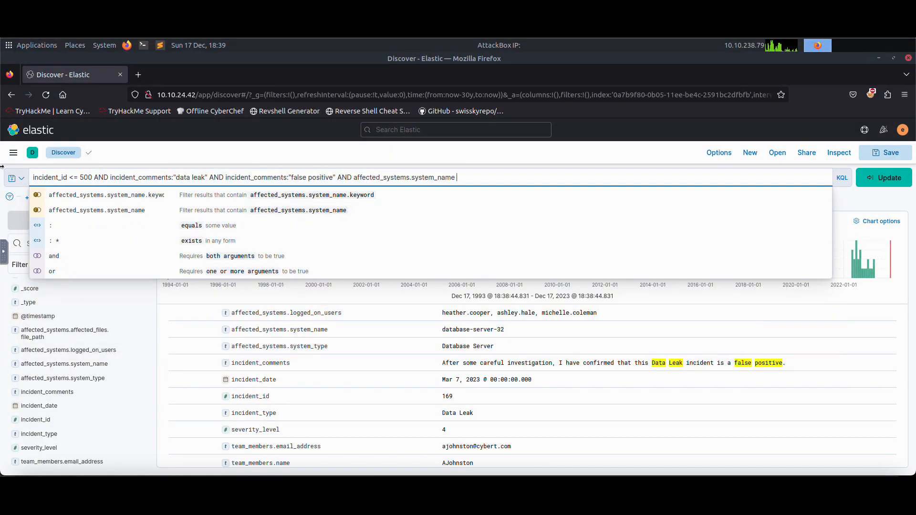
text(:"fi)
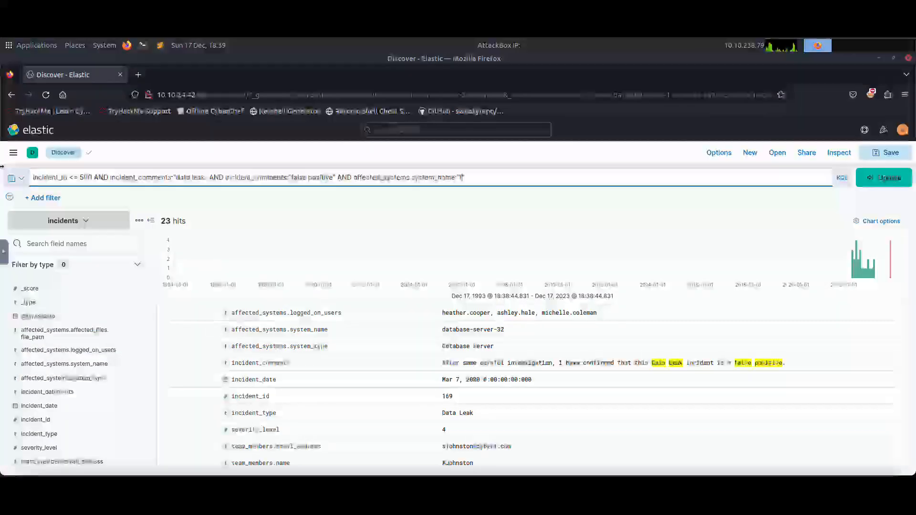
text(le-server-65)
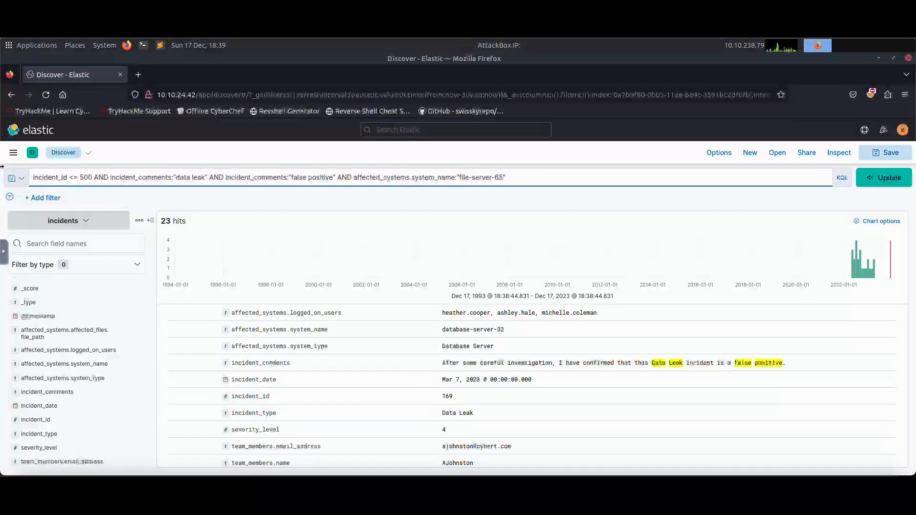
key(Return)
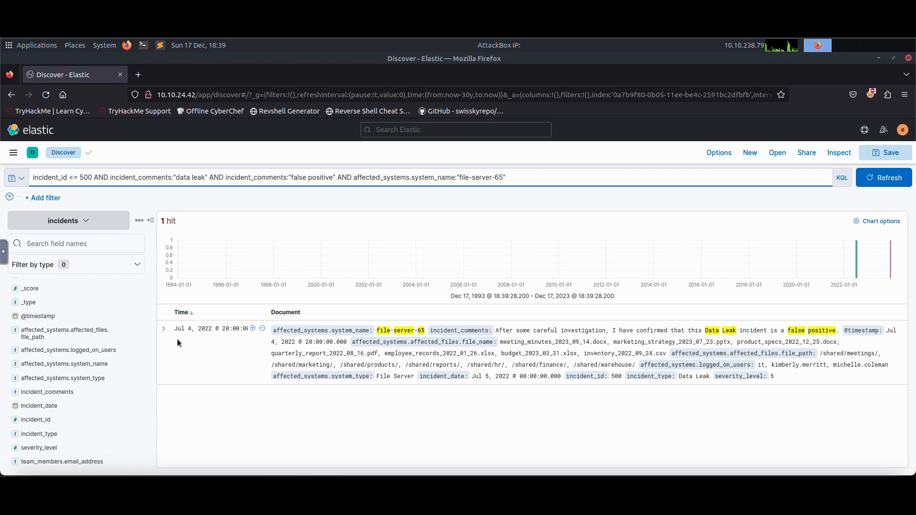
Expand the matching incident and review its fields.
click(164, 329)
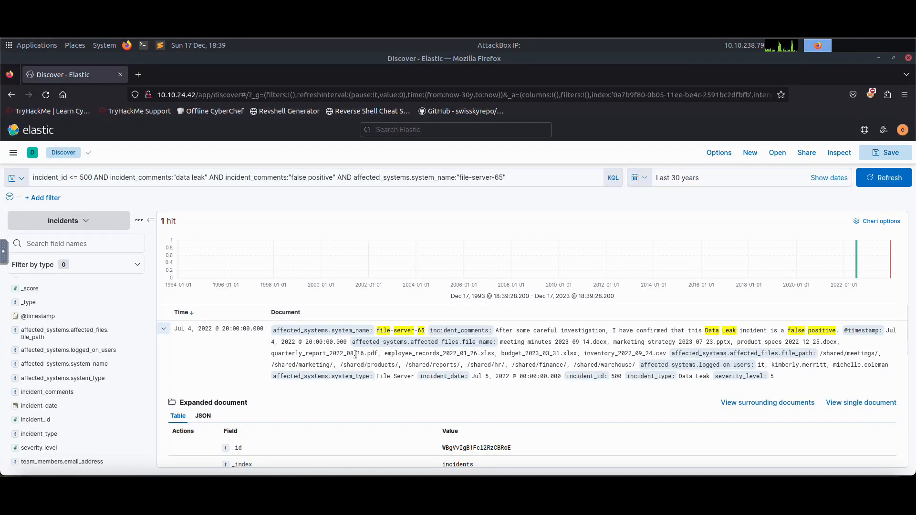
scroll(355, 354, down, 4)
scroll(359, 355, down, 3)
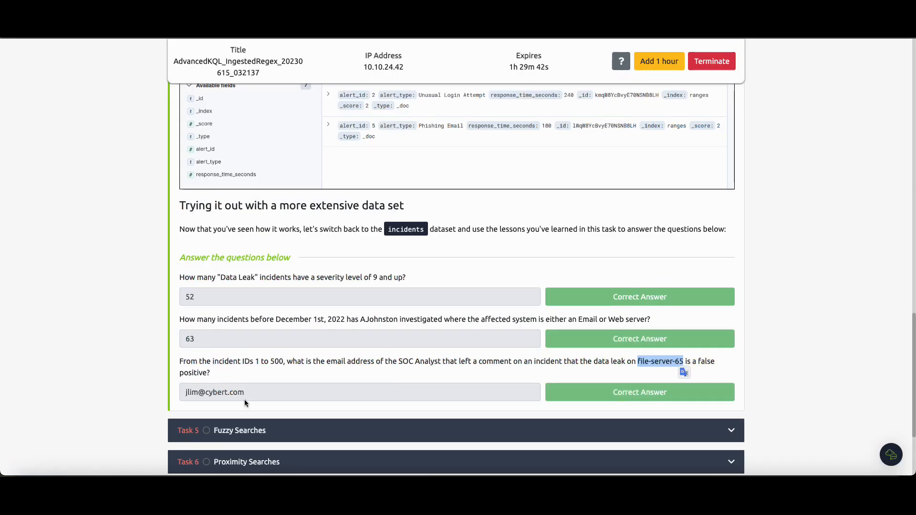
Scroll back to the top of the room and expand the Nested Queries task.
scroll(215, 330, up, 9)
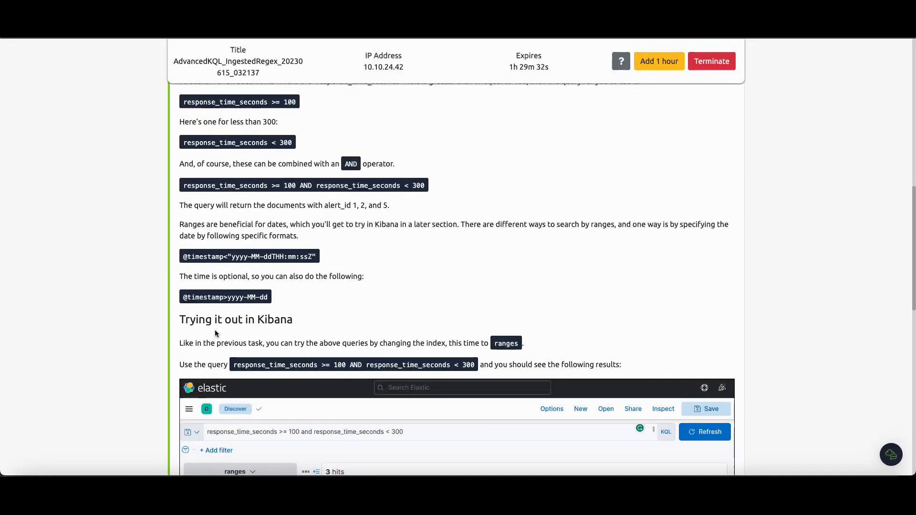
scroll(235, 294, up, 10)
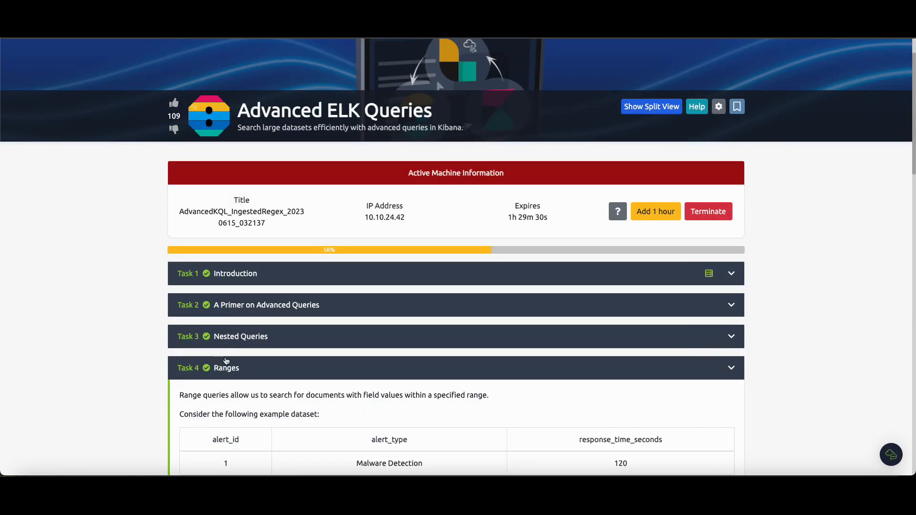
click(235, 336)
Review the Nested Queries task's answered questions and select the web-server-77 answer text.
scroll(336, 337, down, 20)
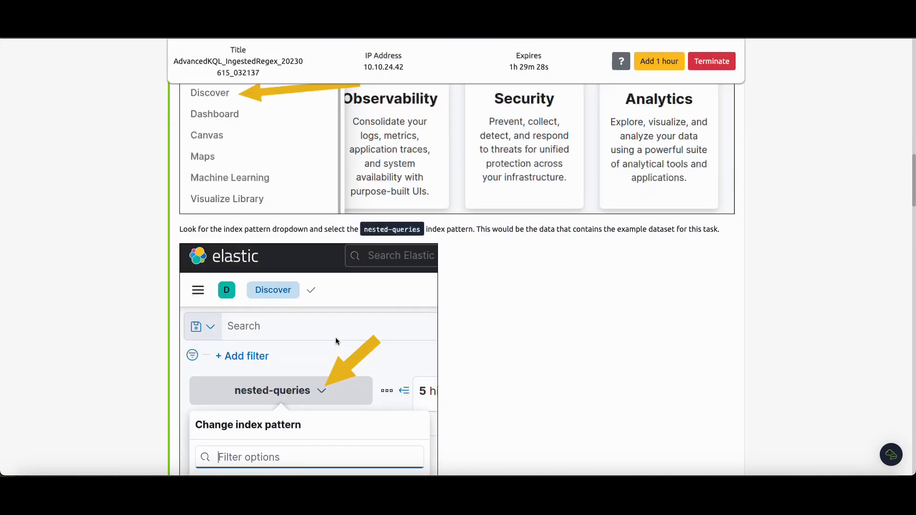
scroll(336, 337, down, 15)
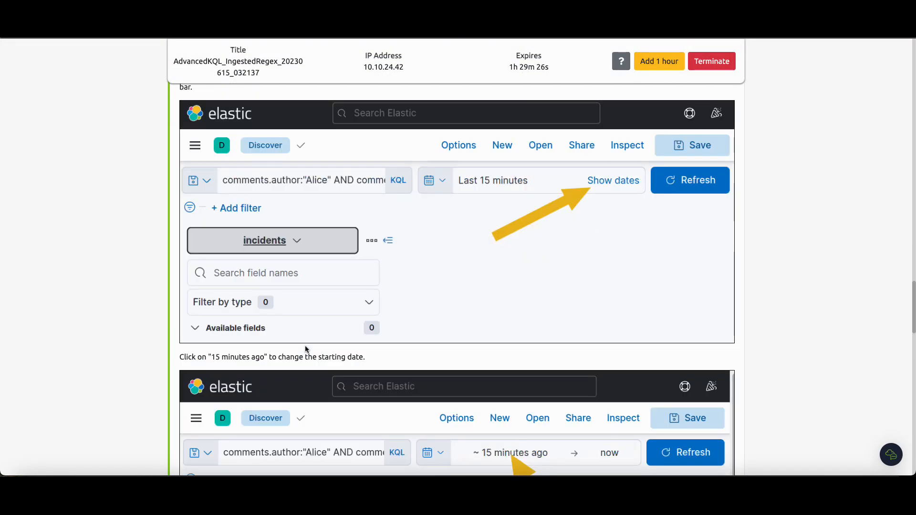
scroll(304, 345, down, 20)
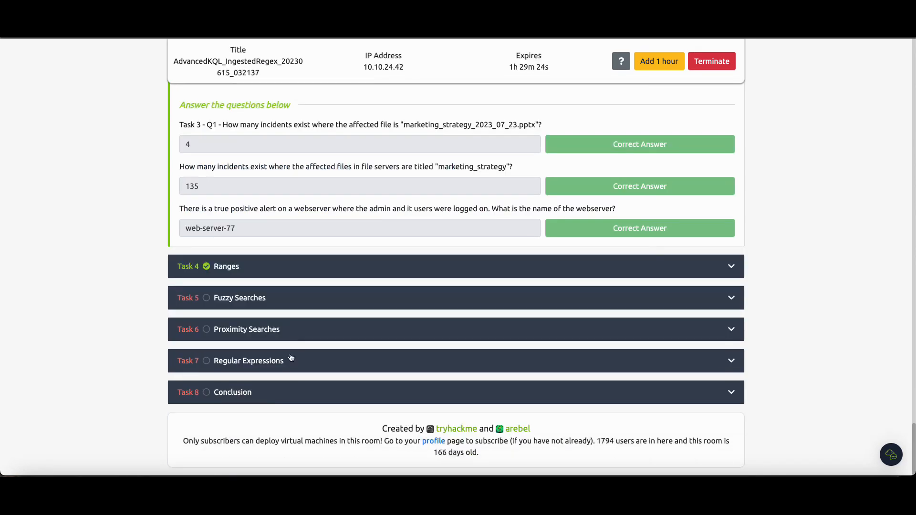
scroll(230, 285, up, 2)
drag(244, 310, 191, 310)
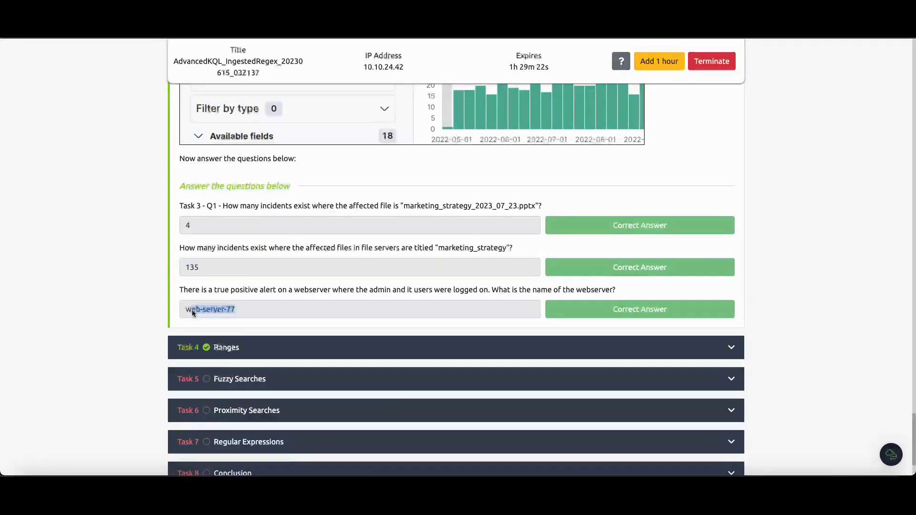
scroll(254, 307, up, 5)
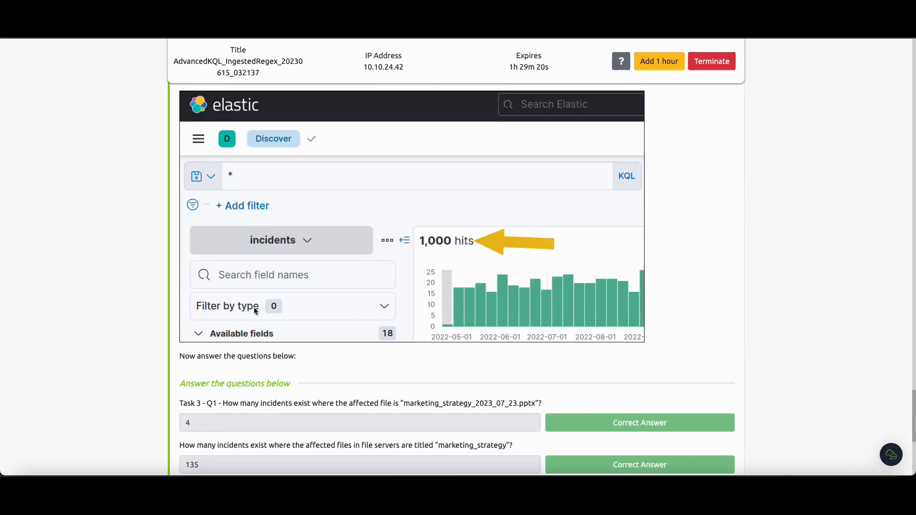